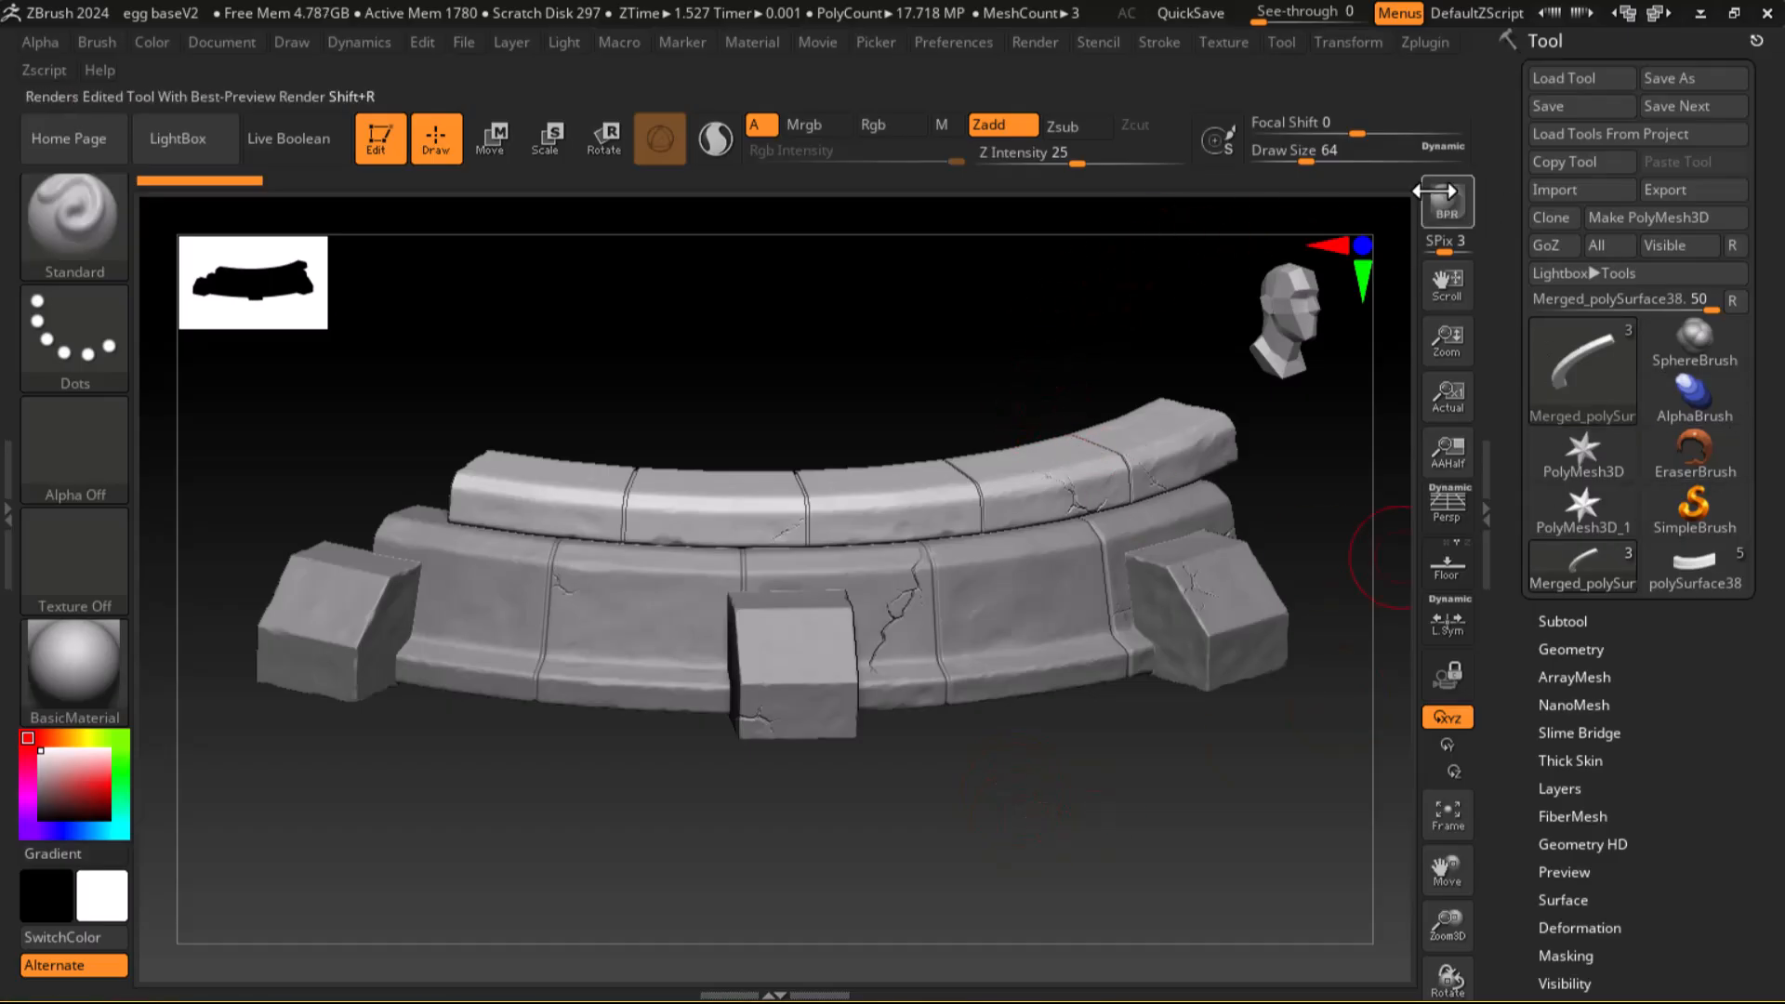
Step: Show the subtool list and the FBX export options, and set the export scope to all subtools
{"action": "left_click", "coordinate": [1565, 619]}
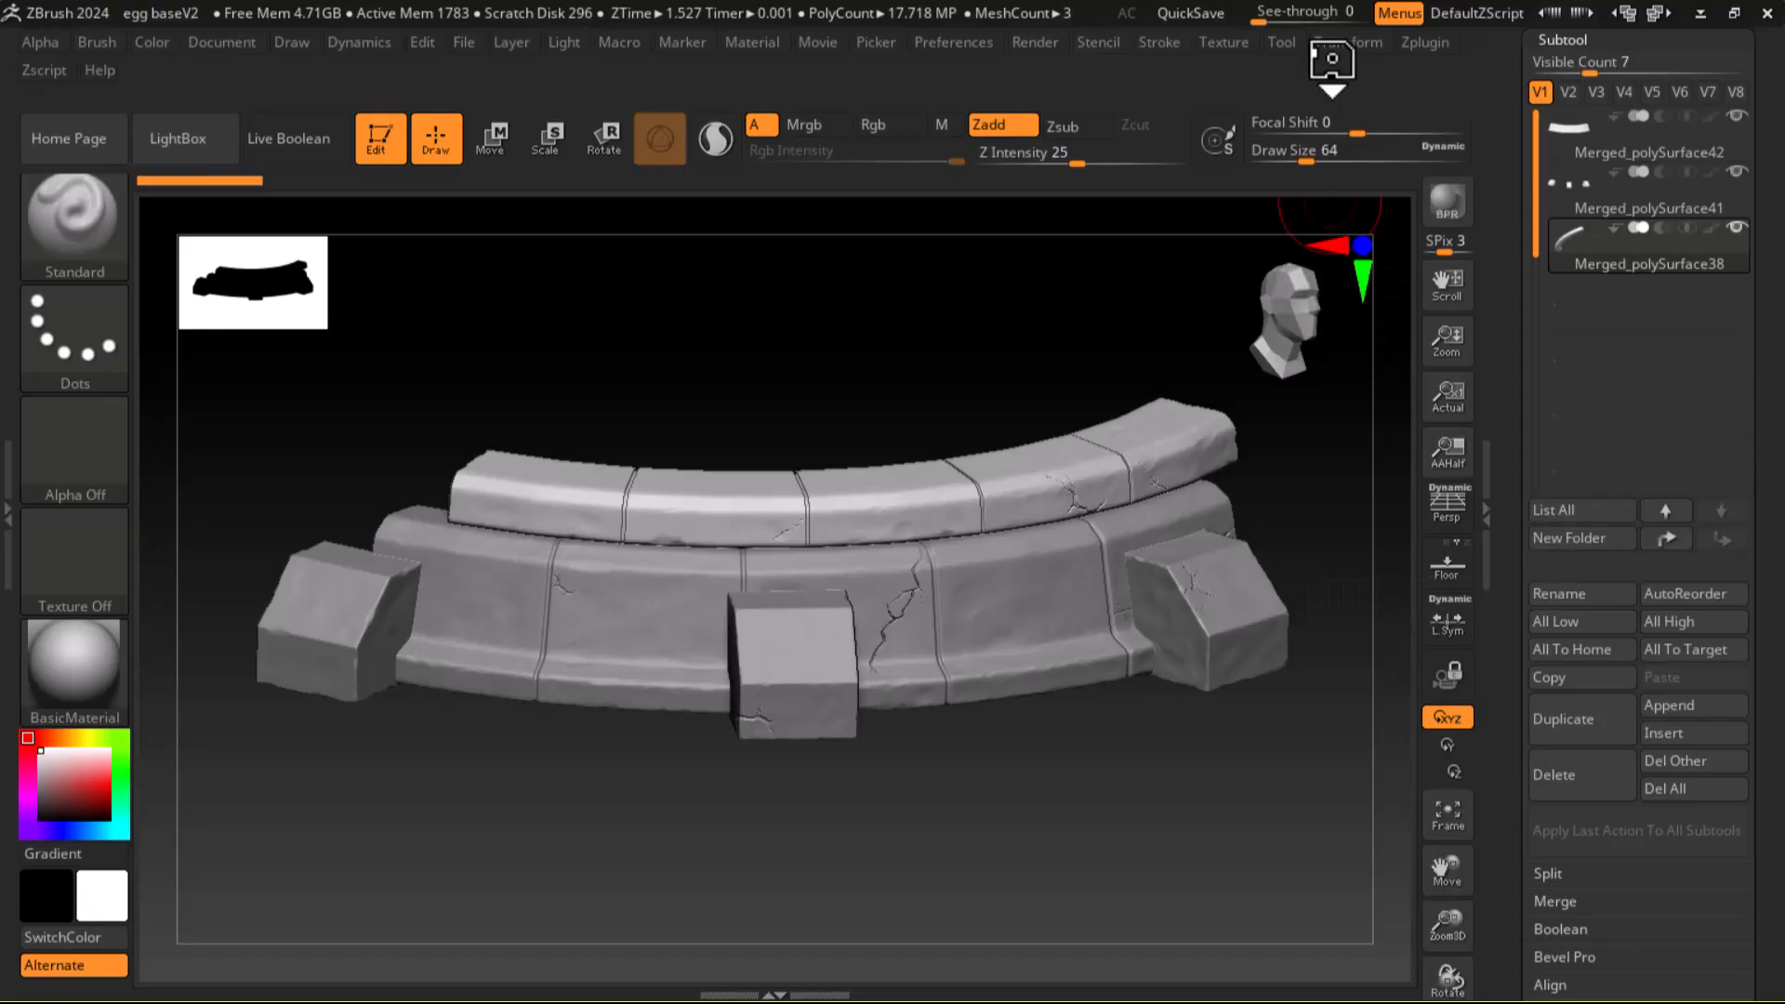
{"action": "left_click", "coordinate": [1424, 43]}
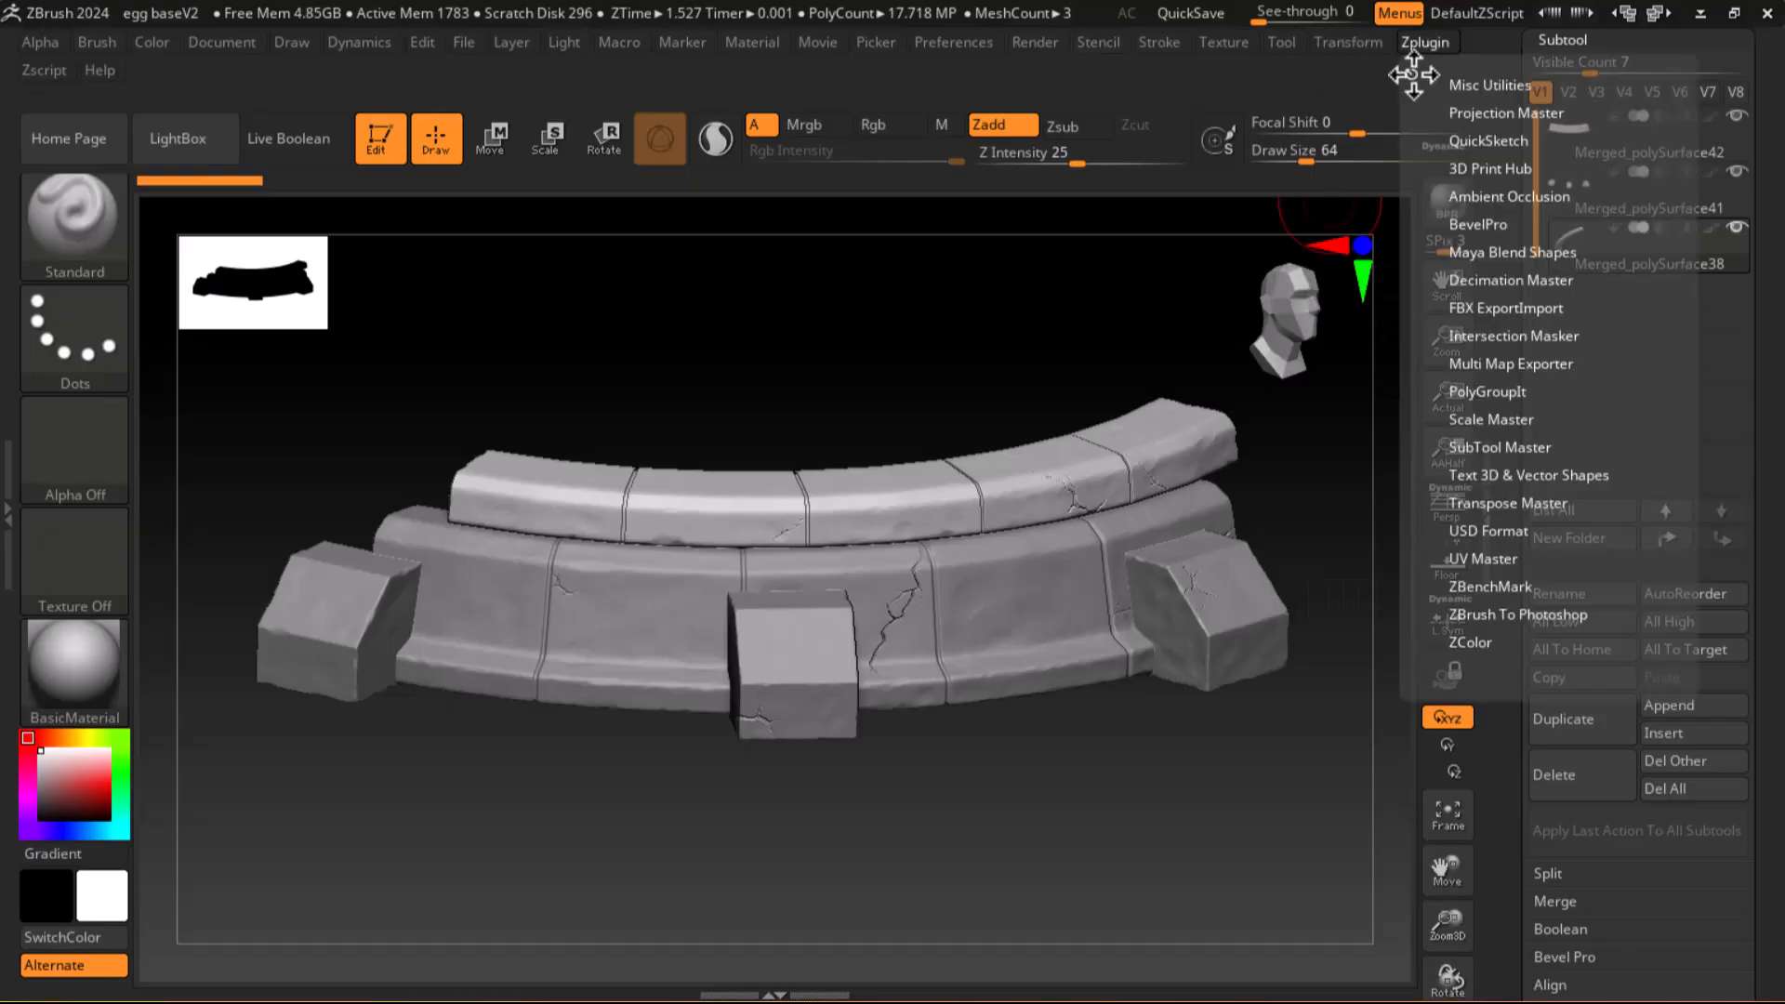
{"action": "left_click", "coordinate": [1412, 71]}
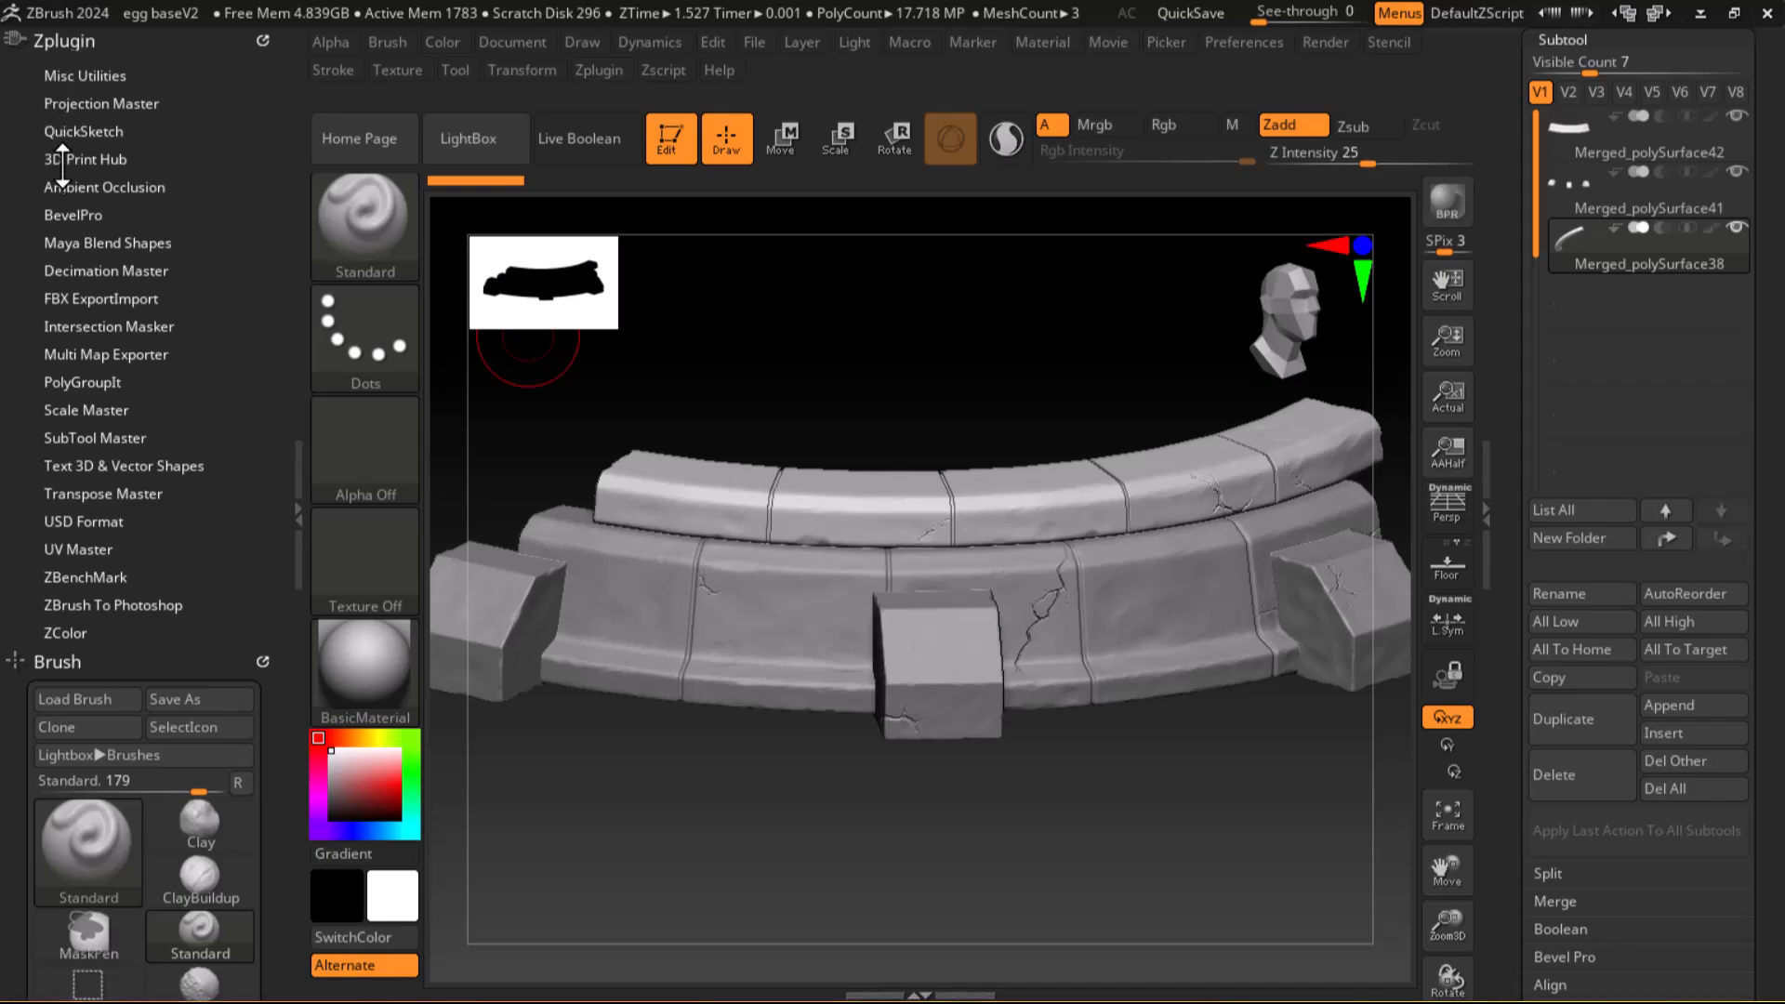
{"action": "left_click", "coordinate": [86, 298]}
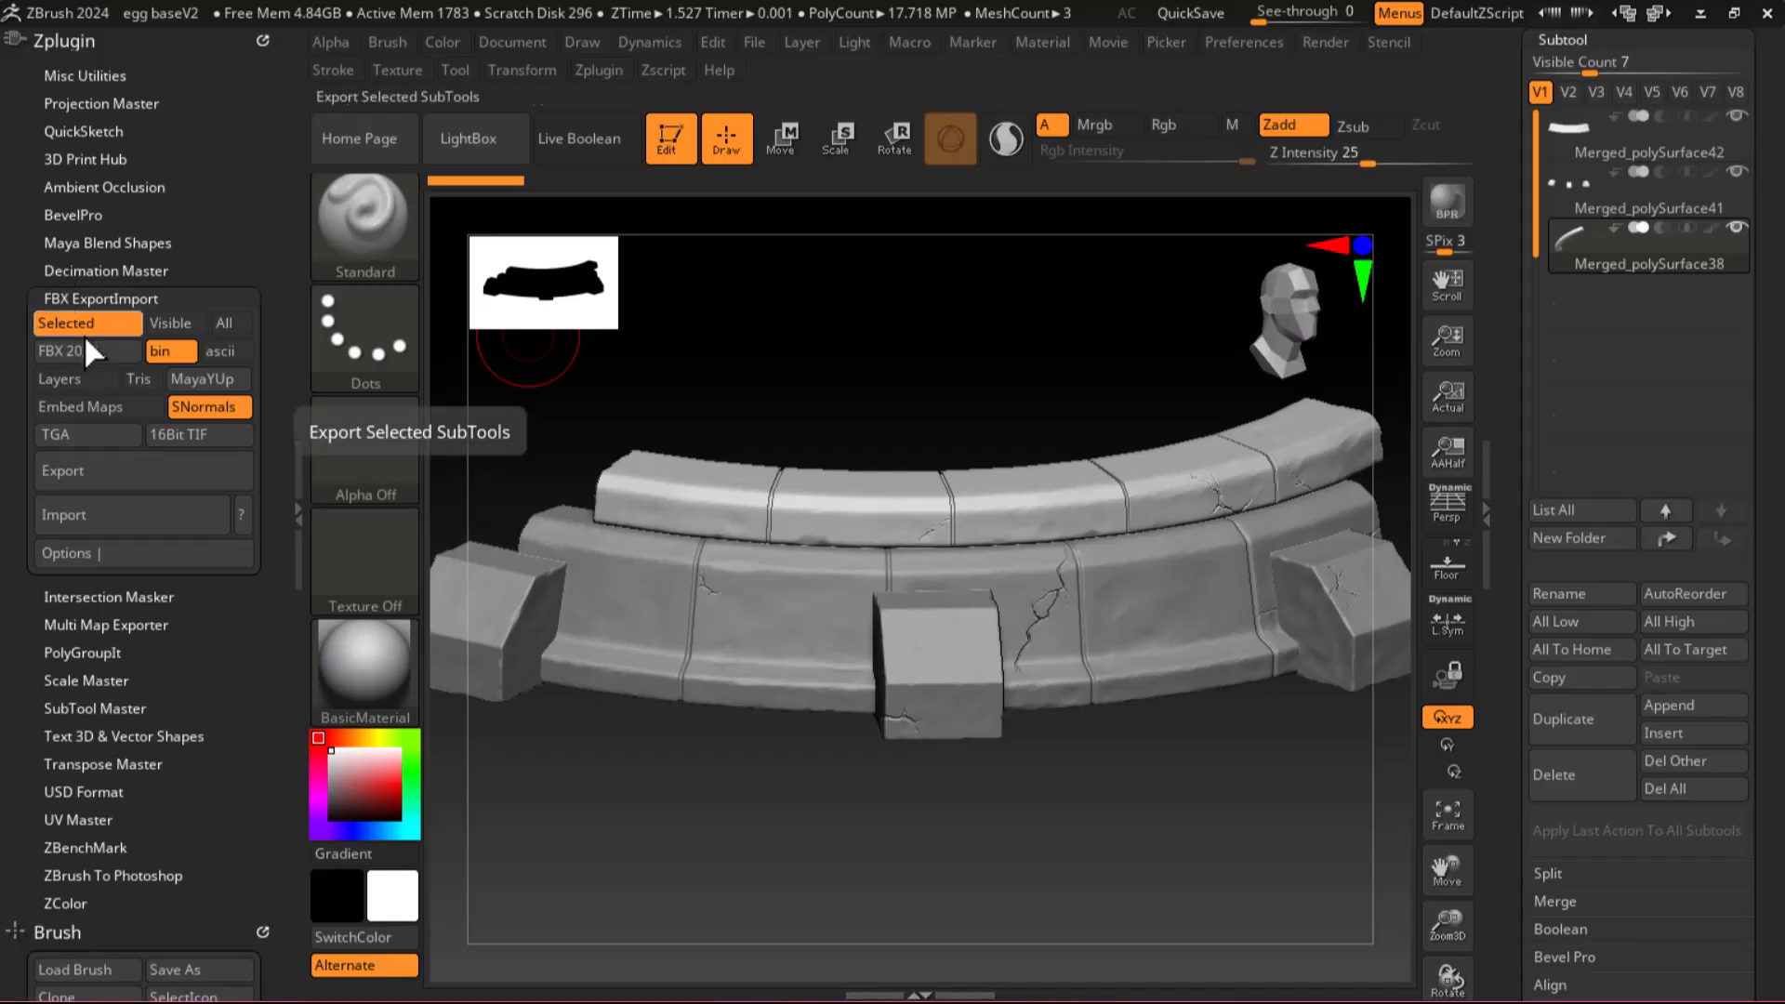
{"action": "left_click", "coordinate": [225, 323]}
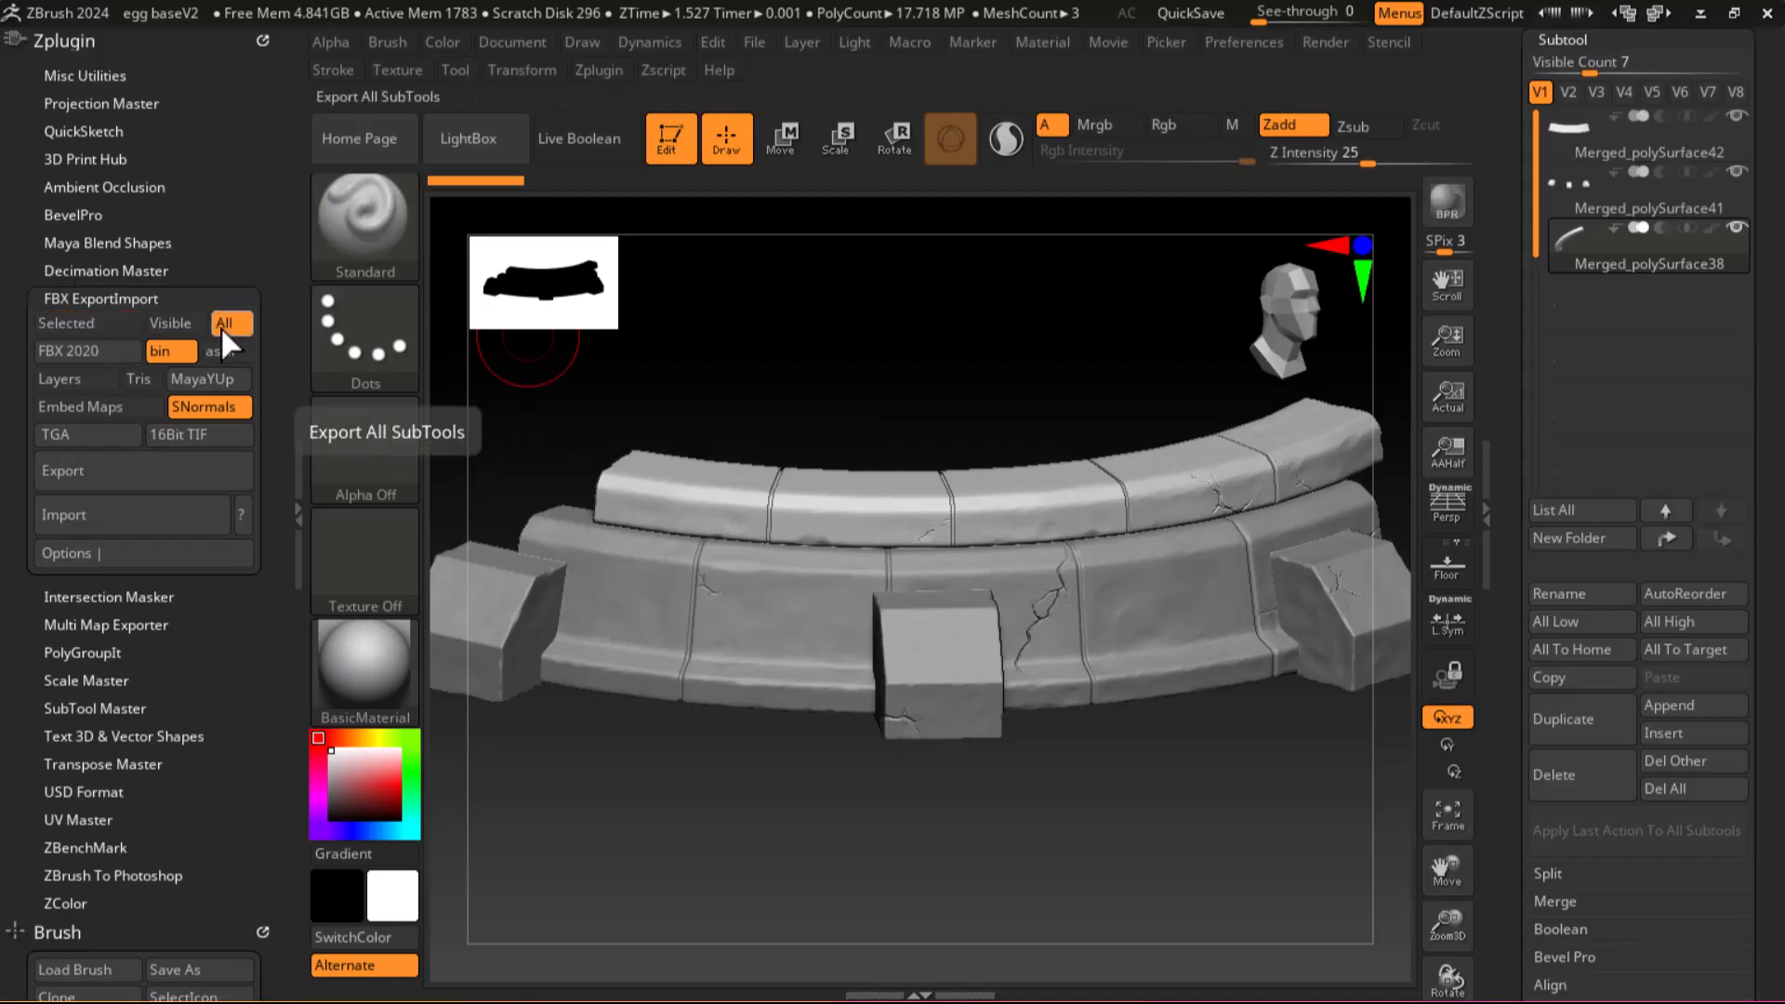
Step: Export all subtools as an FBX file named "Egg Base HighPoly_Z_S" in the scenes folder
{"action": "left_click", "coordinate": [120, 472]}
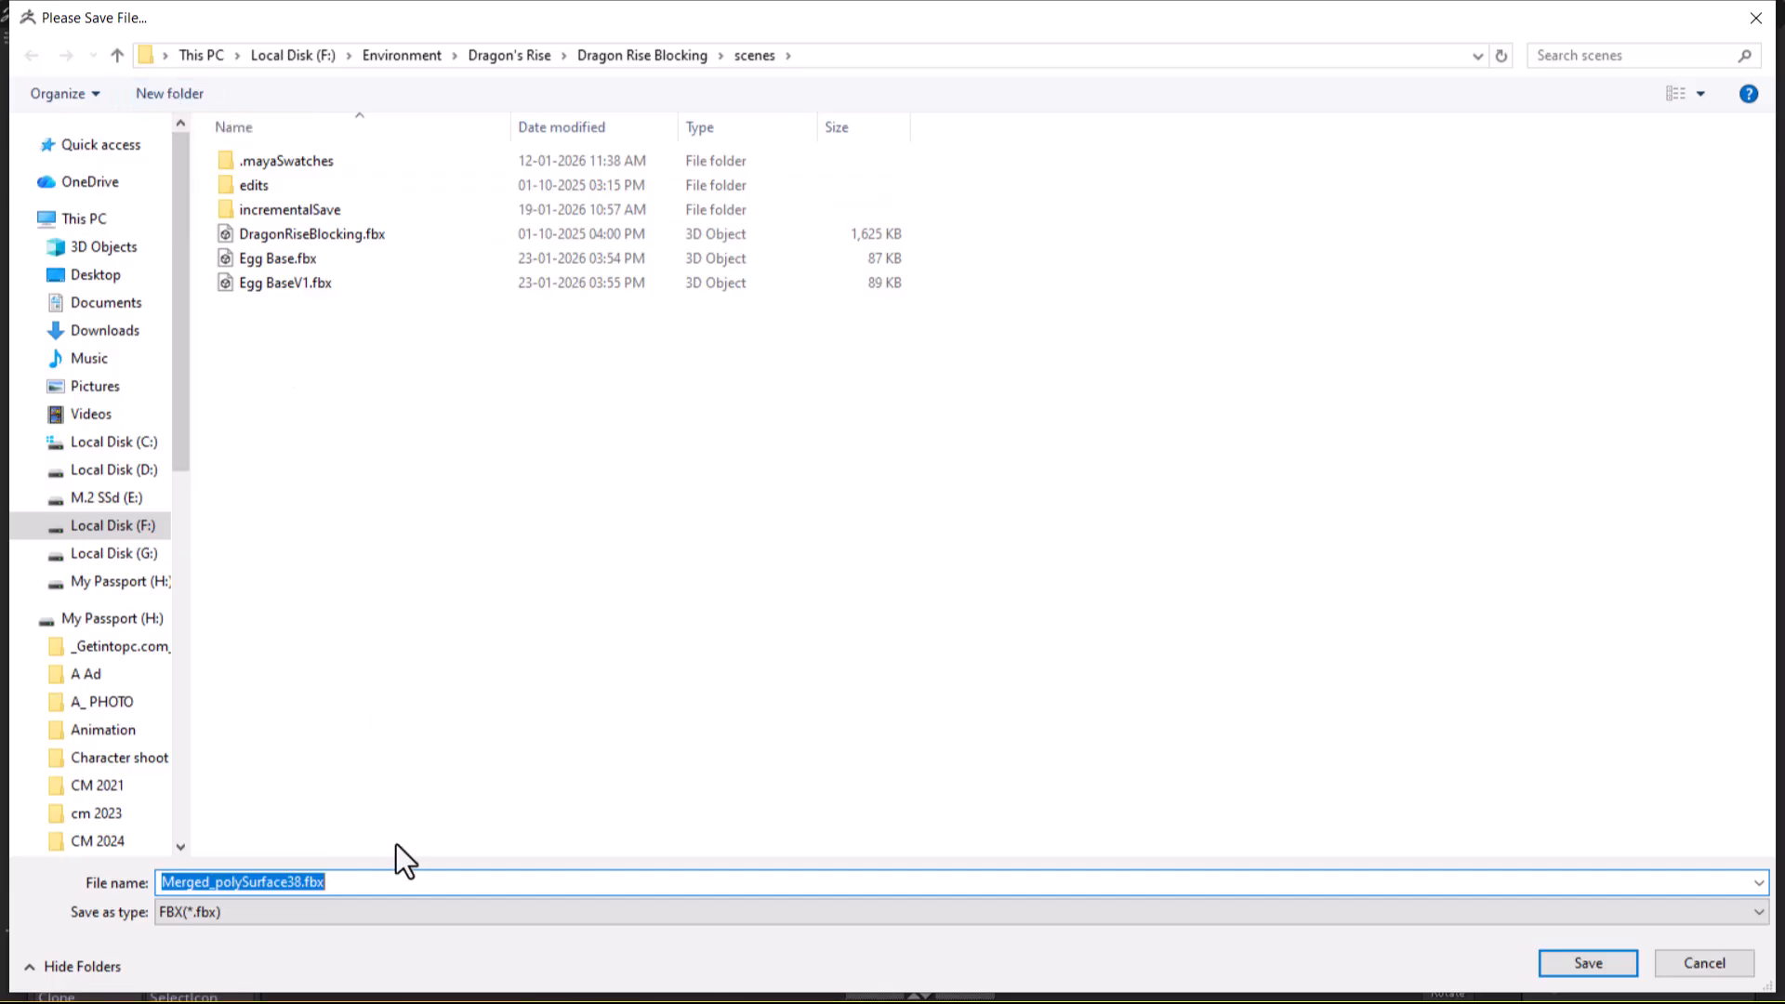
{"action": "type", "text": "E"}
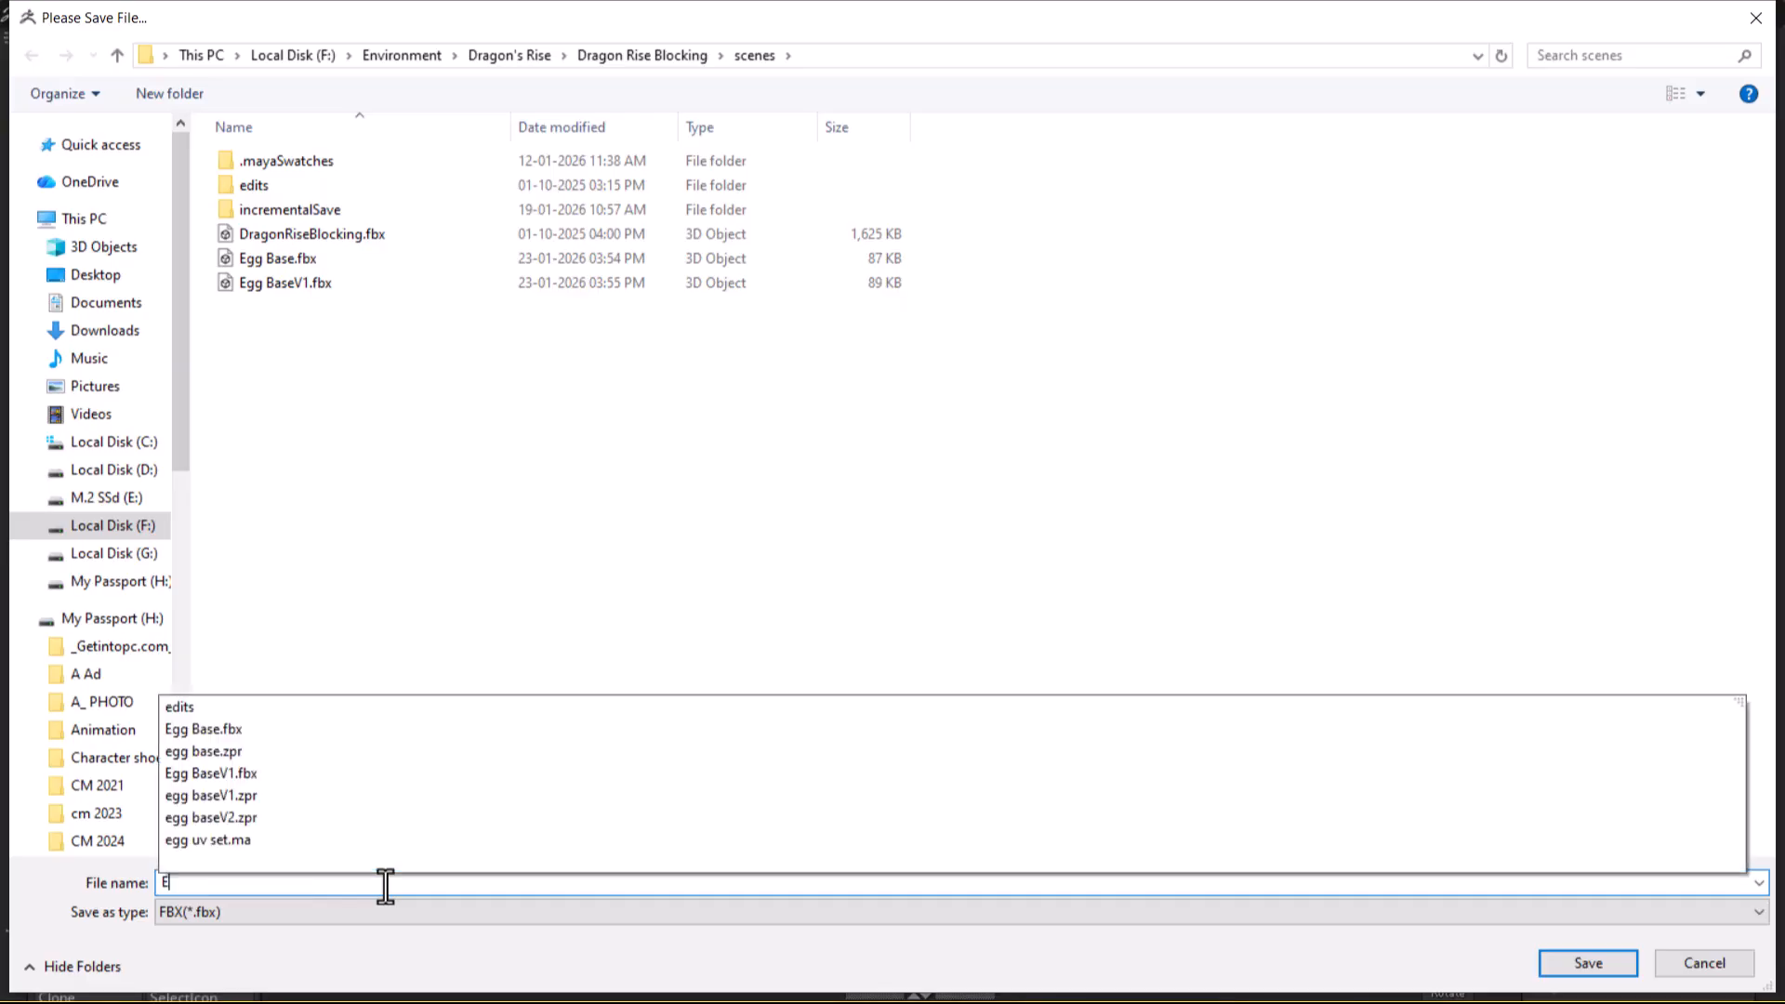
{"action": "type", "text": "gg"}
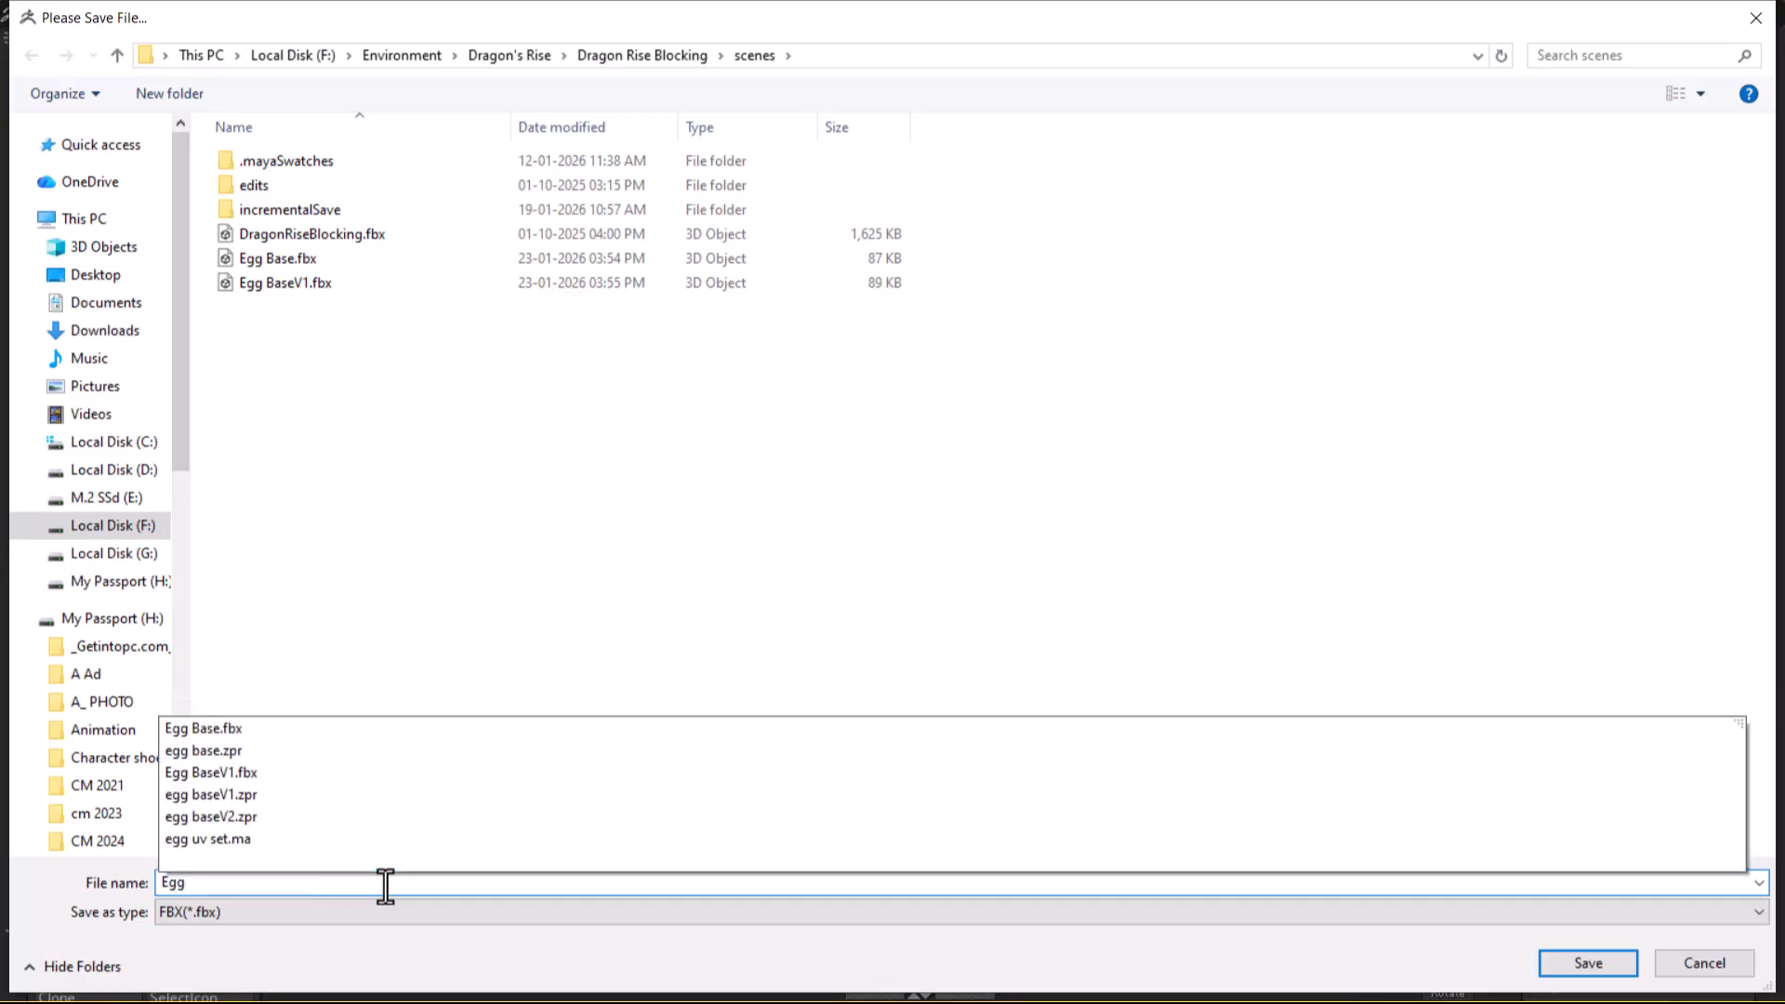
{"action": "type", "text": " Base"}
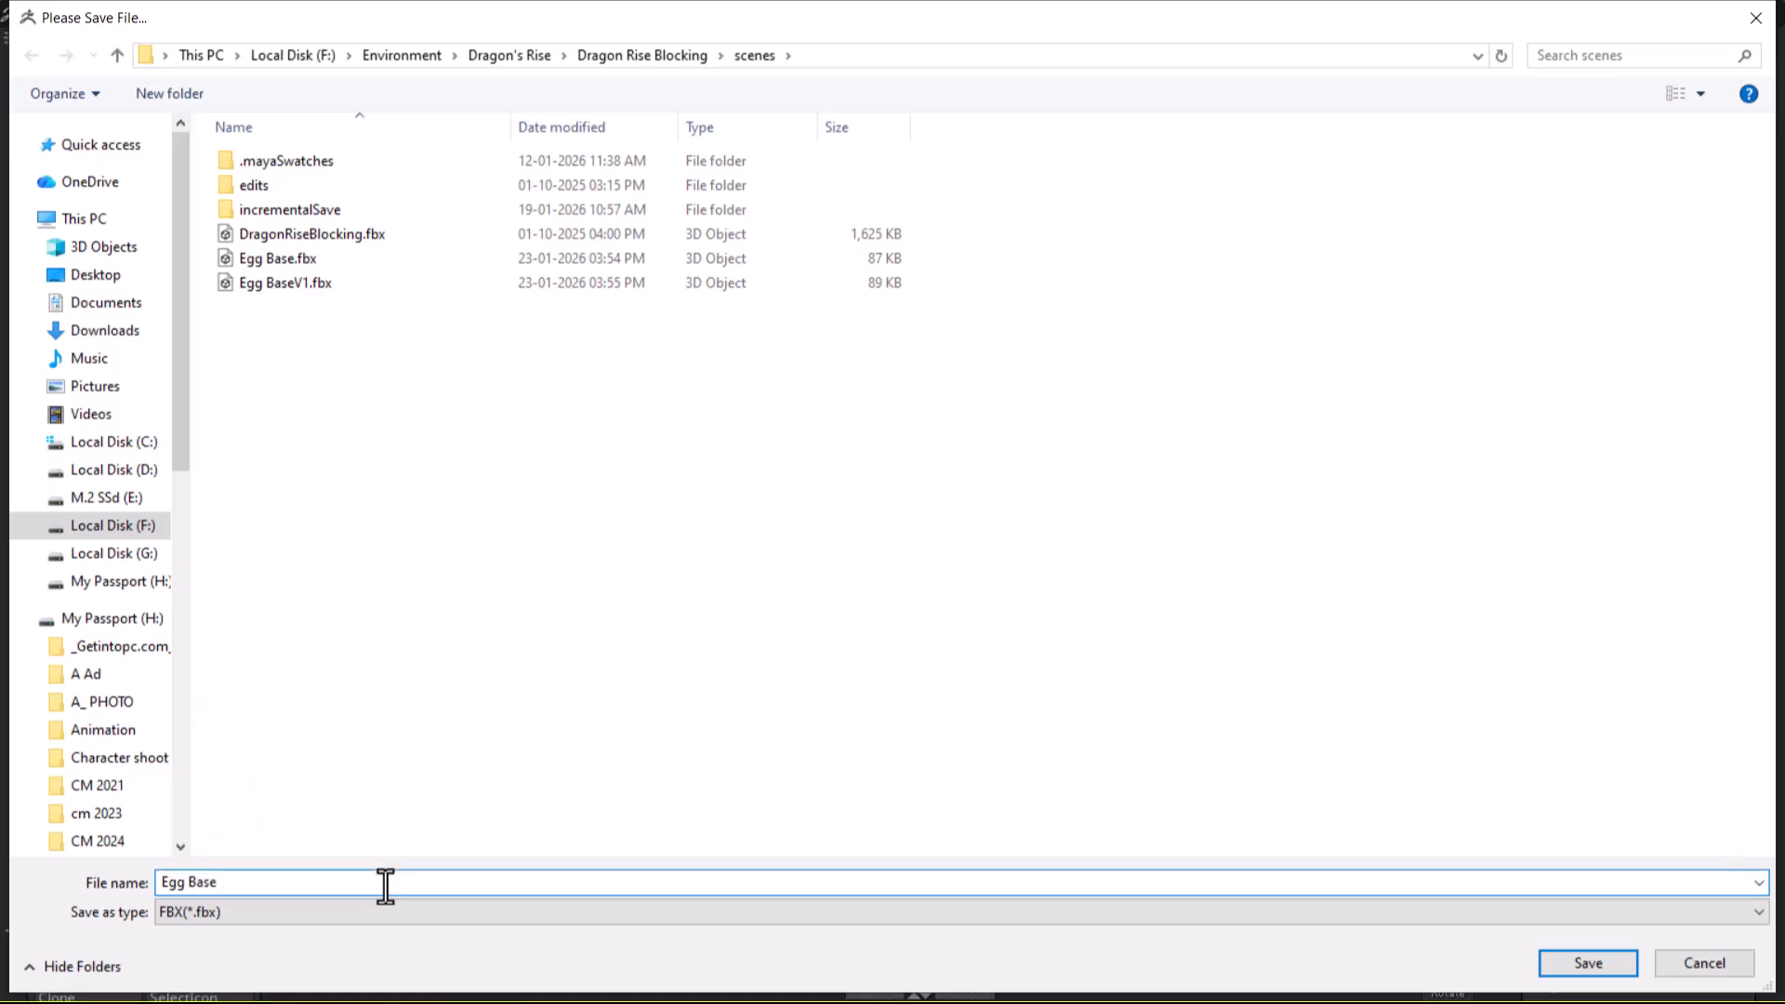
{"action": "type", "text": " HighPoly"}
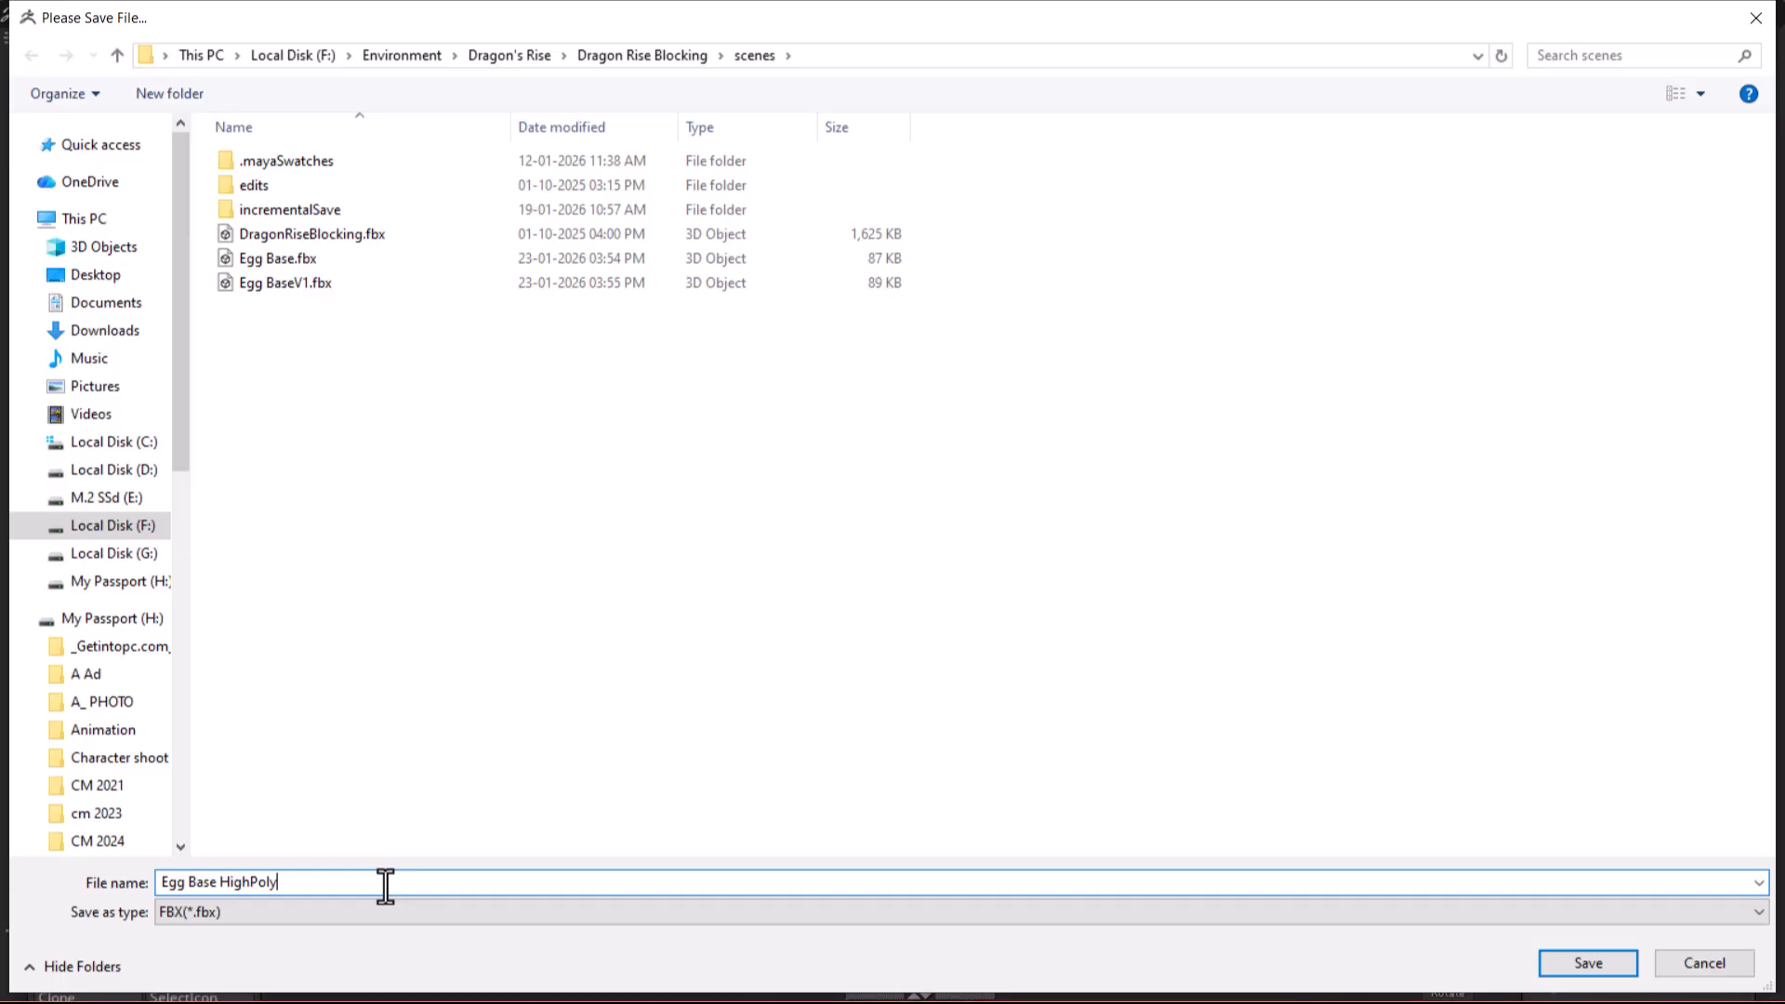
{"action": "type", "text": "_z"}
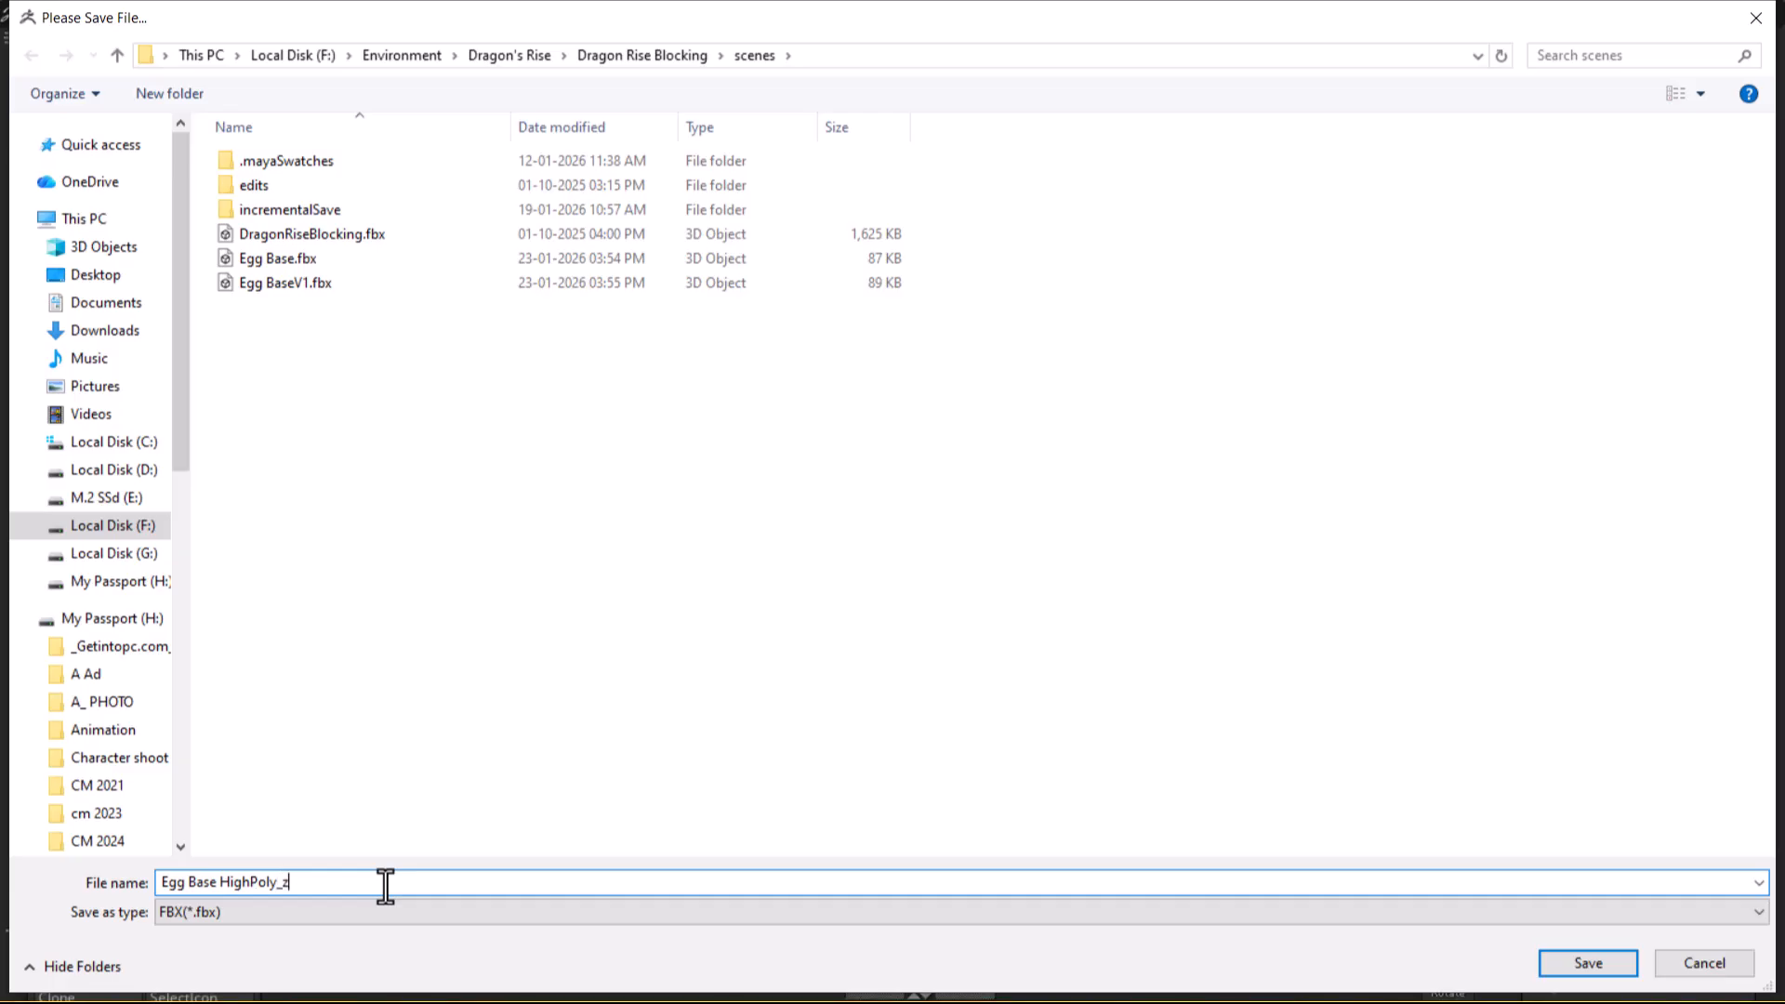
{"action": "type", "text": "_s"}
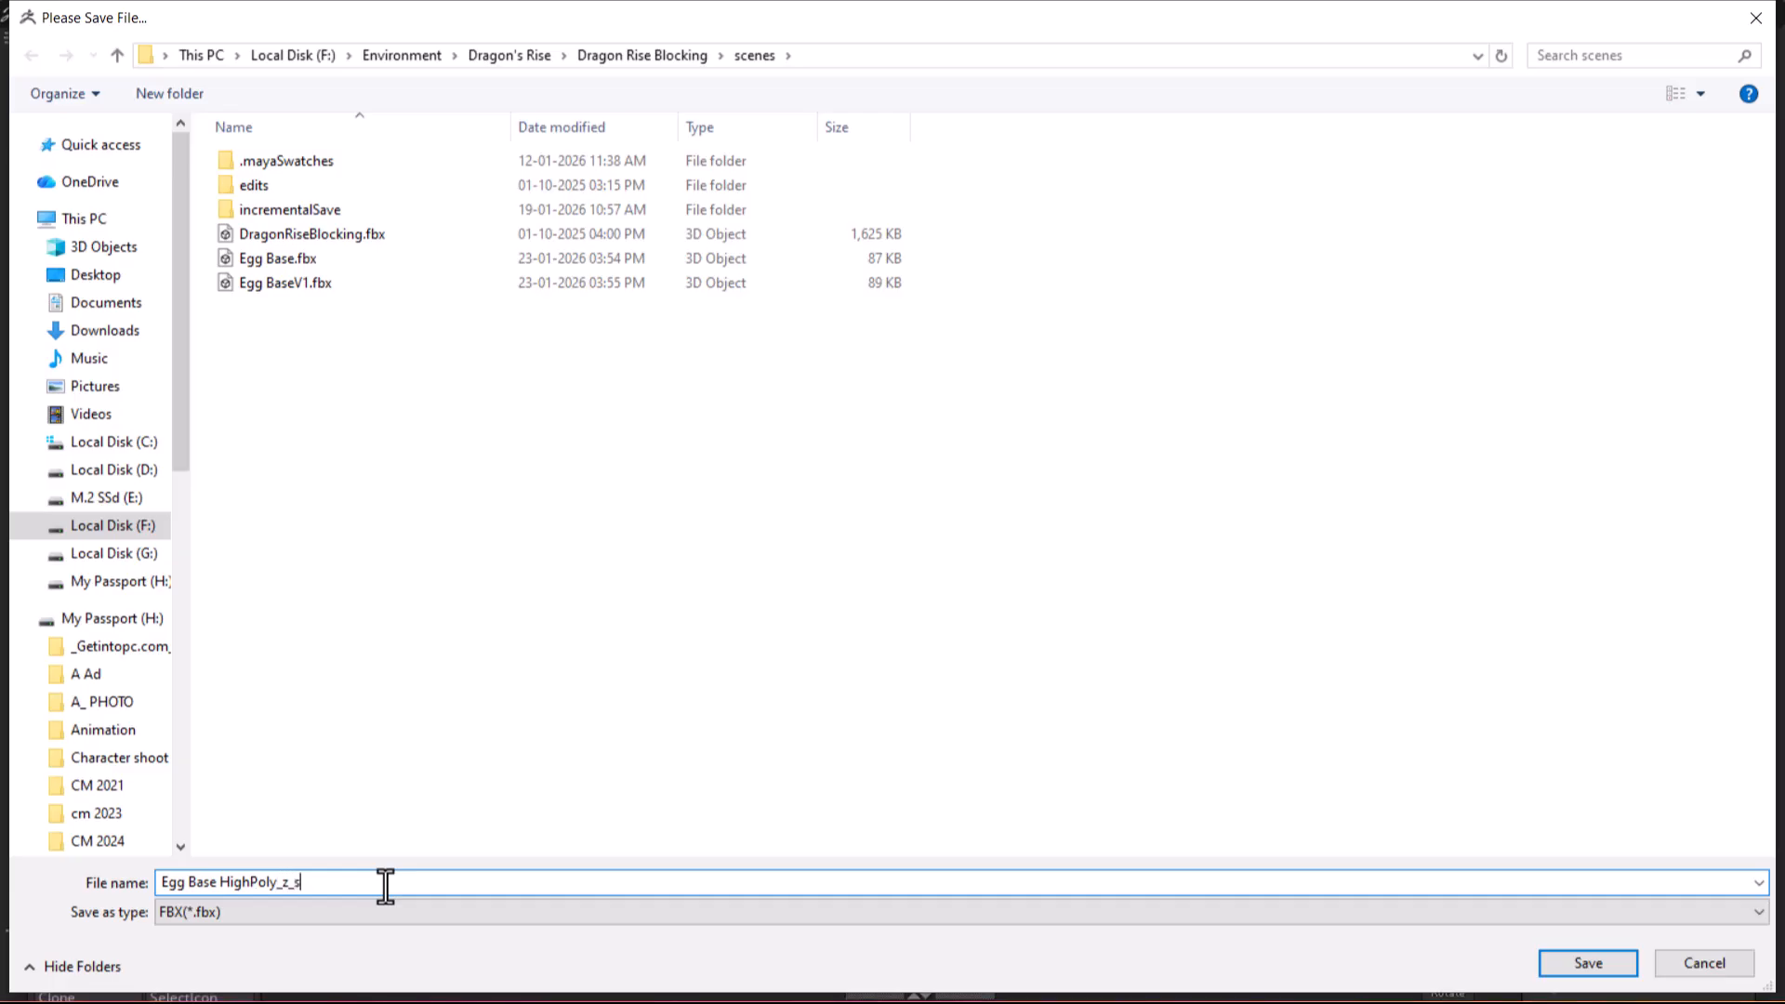
{"action": "key", "text": "BackSpace"}
{"action": "type", "text": "s"}
{"action": "key", "text": "Left"}
{"action": "key", "text": "BackSpace"}
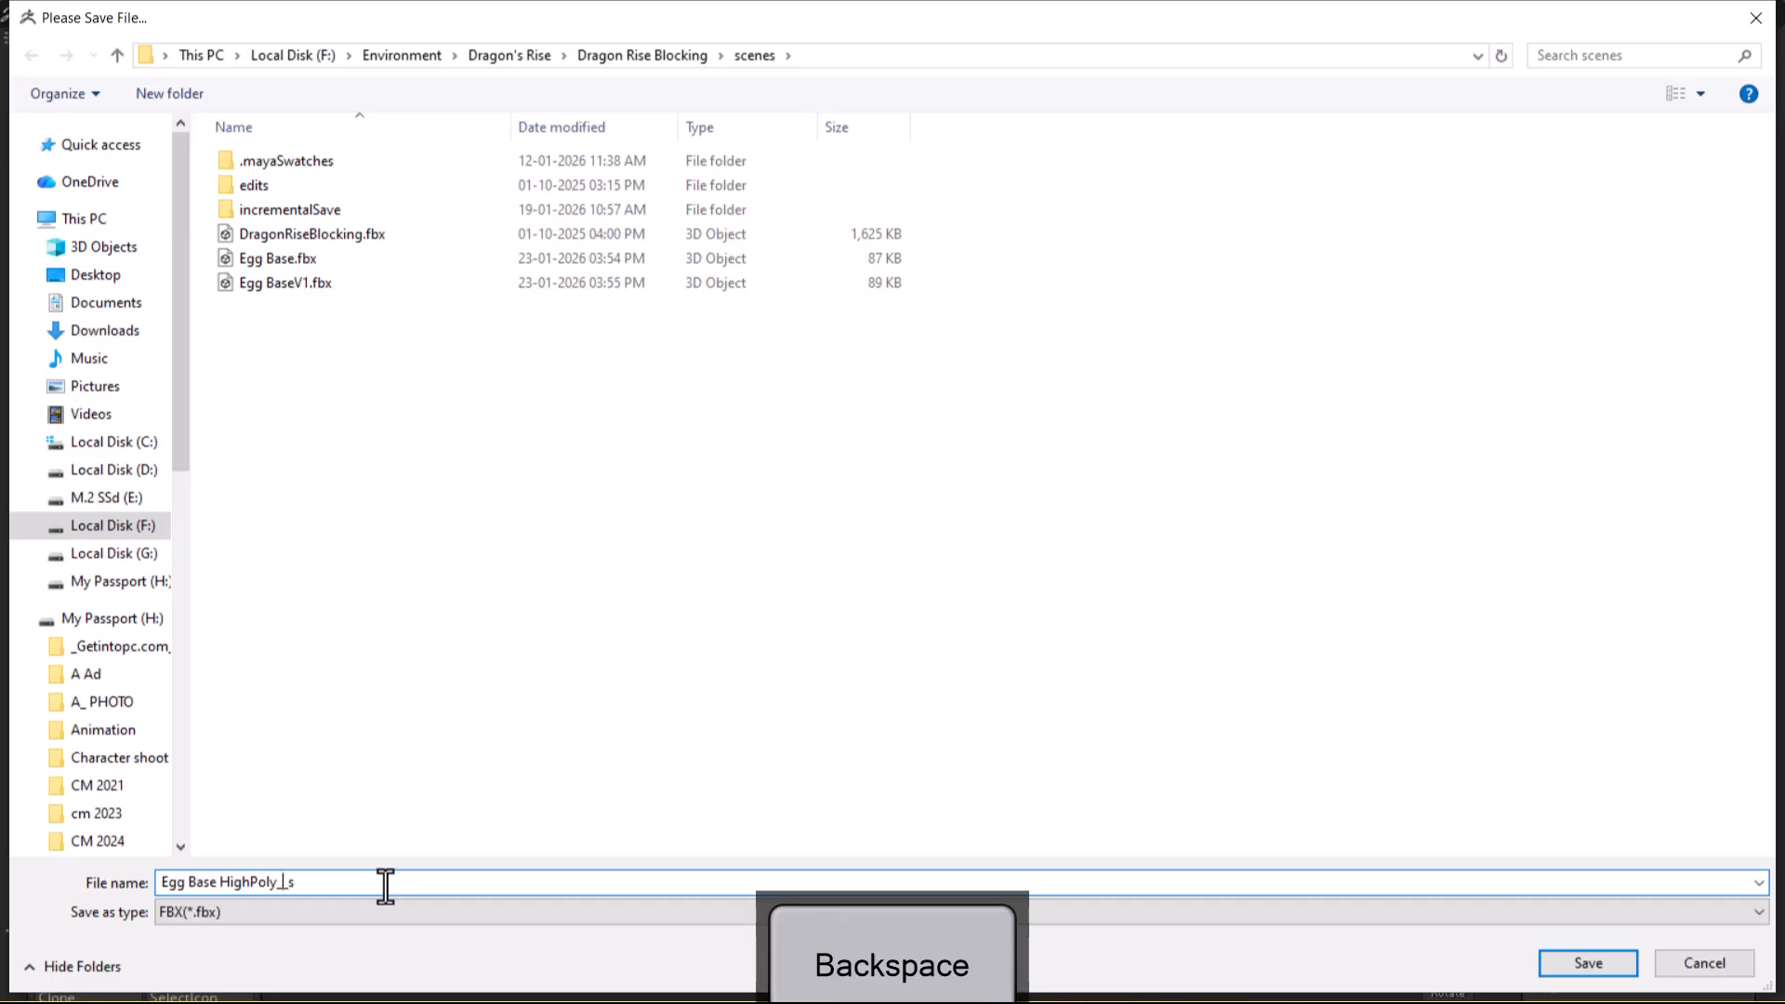
{"action": "type", "text": "Z"}
{"action": "key", "text": "Right"}
{"action": "key", "text": "BackSpace"}
{"action": "type", "text": "S"}
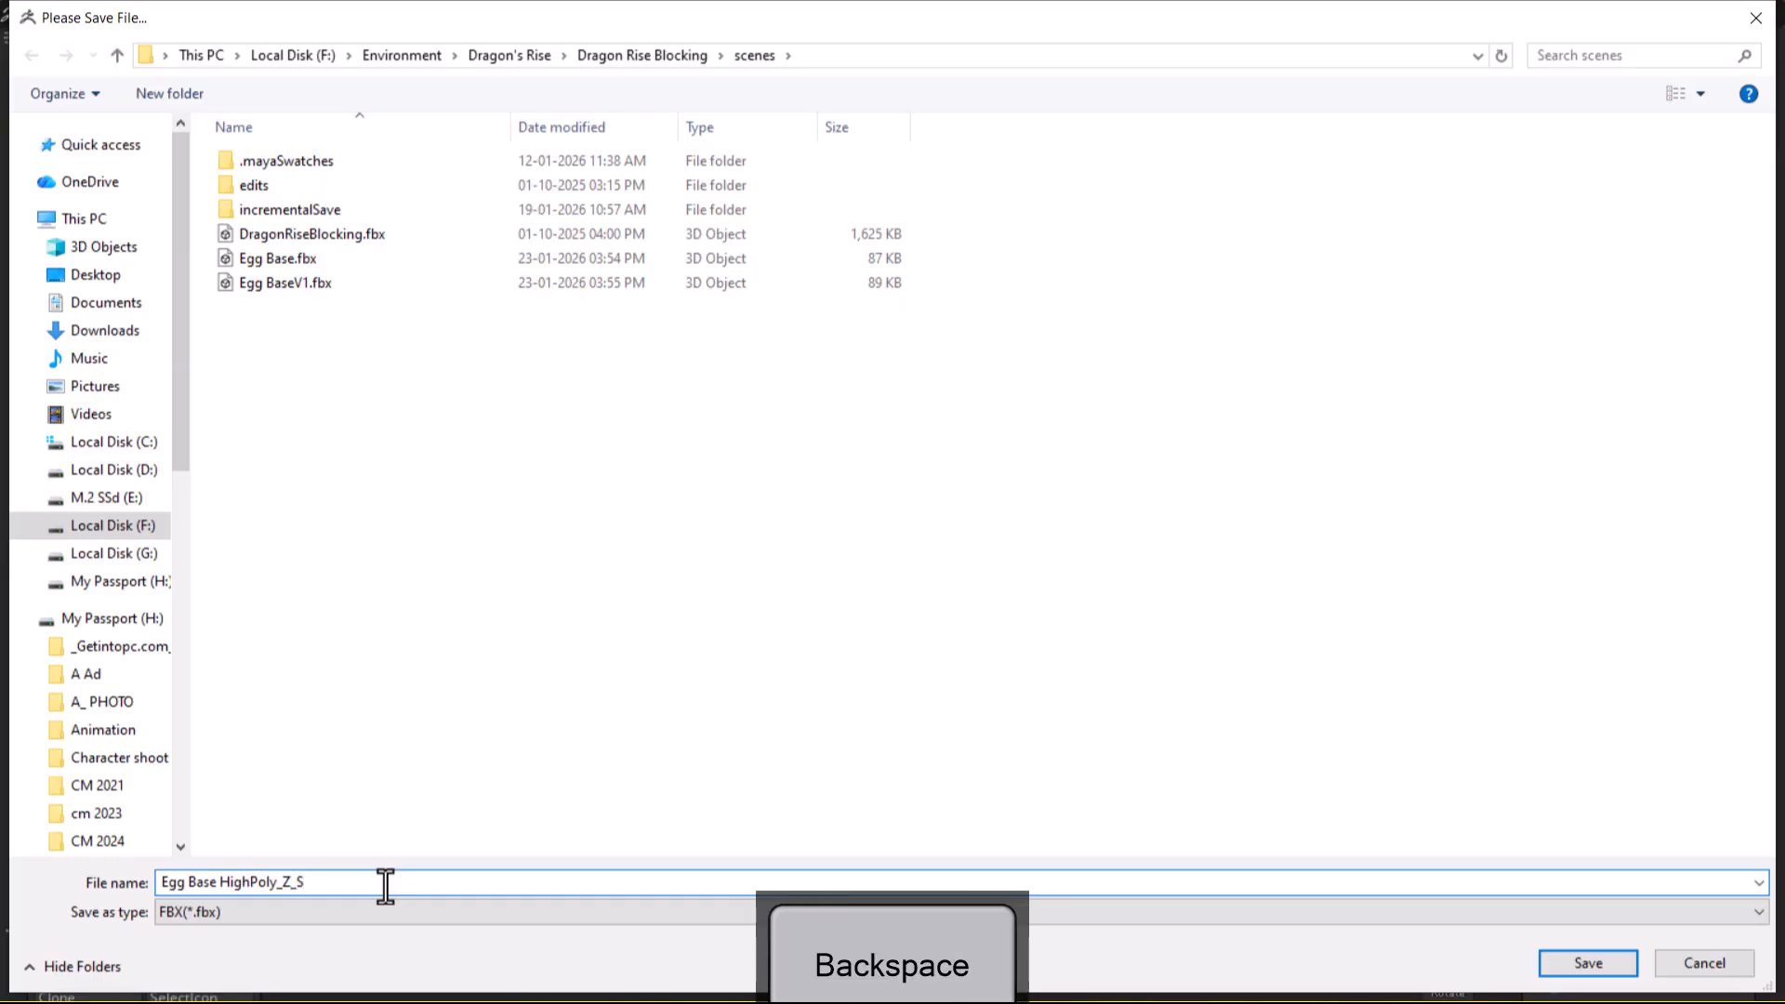
{"action": "left_click", "coordinate": [1587, 963]}
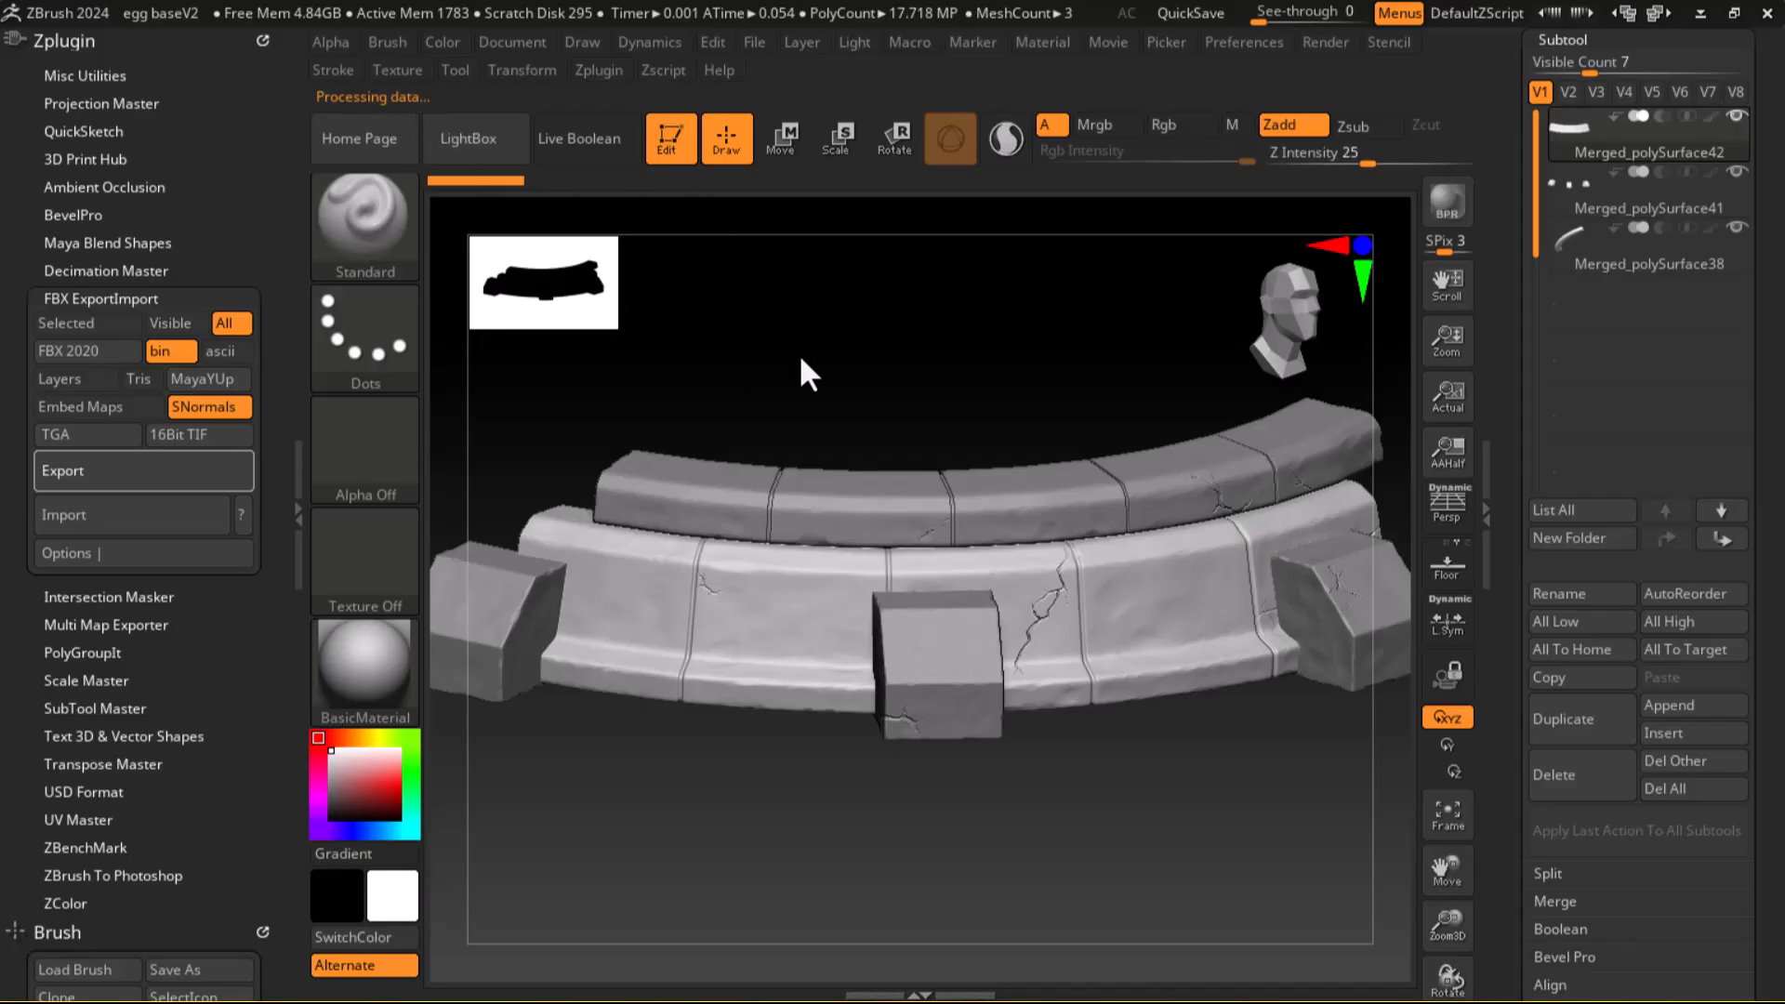
Step: Switch to Maya and examine the large low-poly horn mesh alongside its UV layout
{"action": "key", "text": "alt+Tab"}
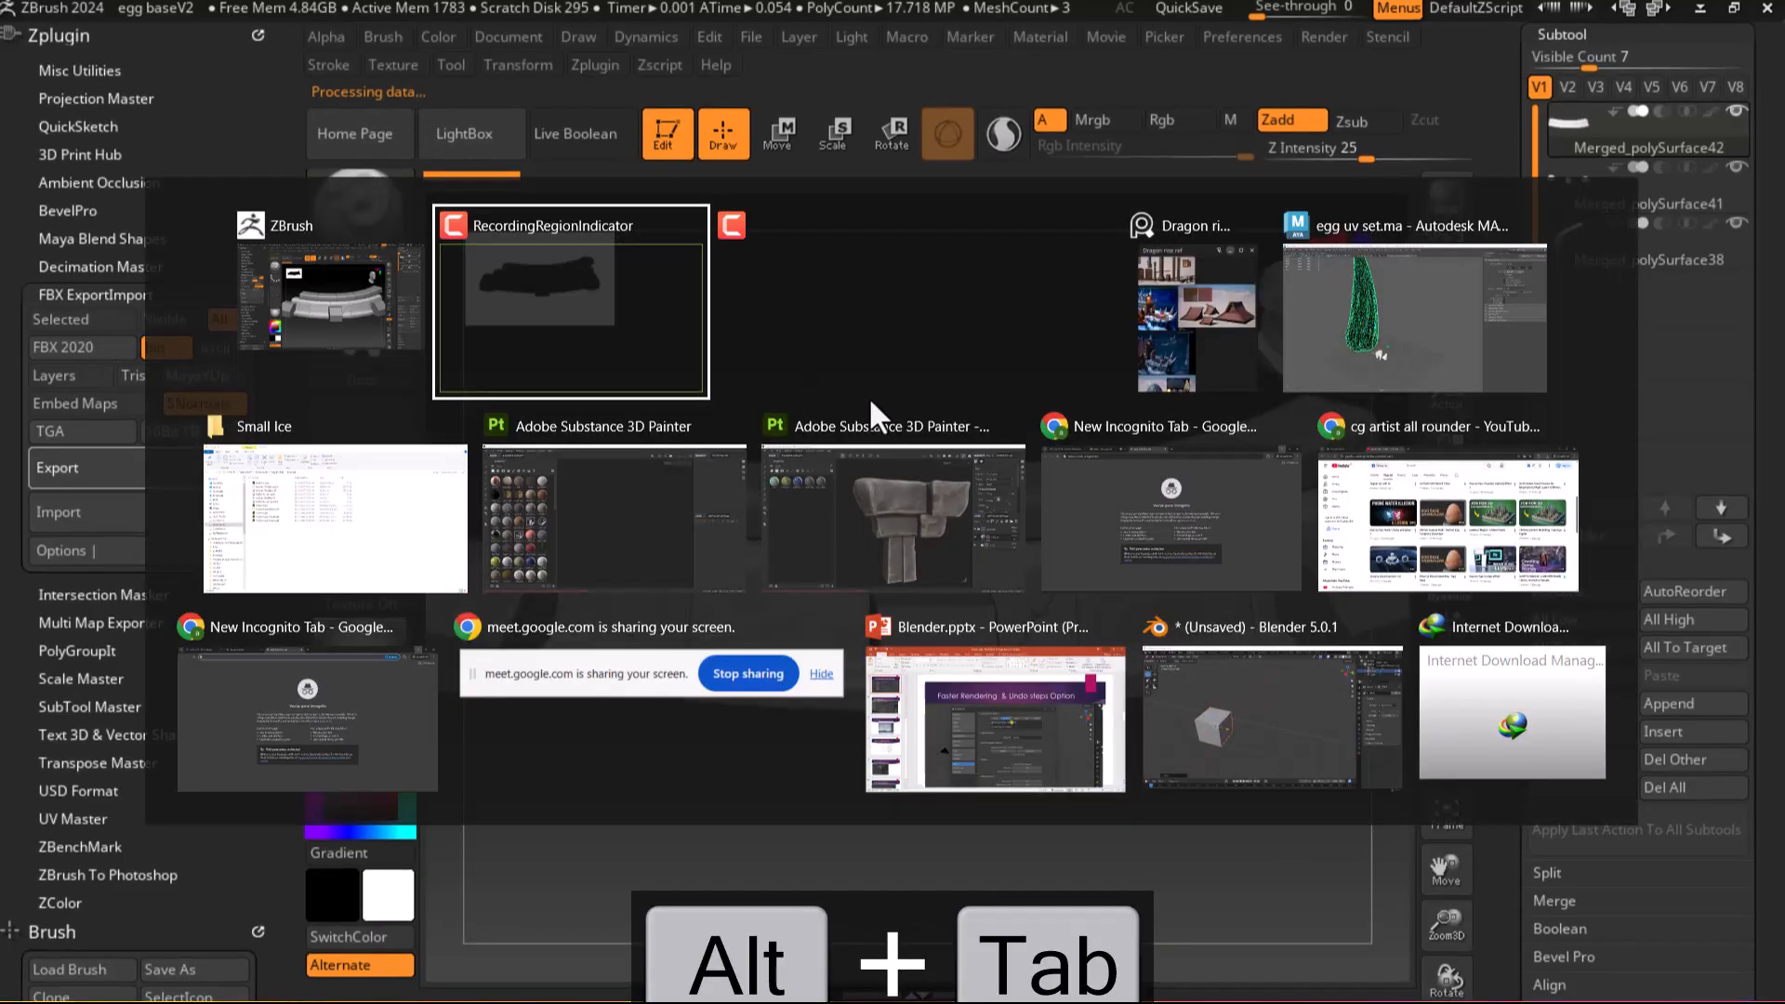
{"action": "left_click", "coordinate": [1422, 346]}
{"action": "left_click_drag", "start_coordinate": [727, 619], "coordinate": [615, 530], "text": "alt"}
{"action": "left_click", "coordinate": [615, 530]}
{"action": "left_click", "coordinate": [450, 493]}
{"action": "mouse_move", "coordinate": [483, 428]}
{"action": "right_mouse_down"}
{"action": "mouse_move", "coordinate": [515, 929]}
{"action": "mouse_move", "coordinate": [638, 837]}
{"action": "right_mouse_up"}
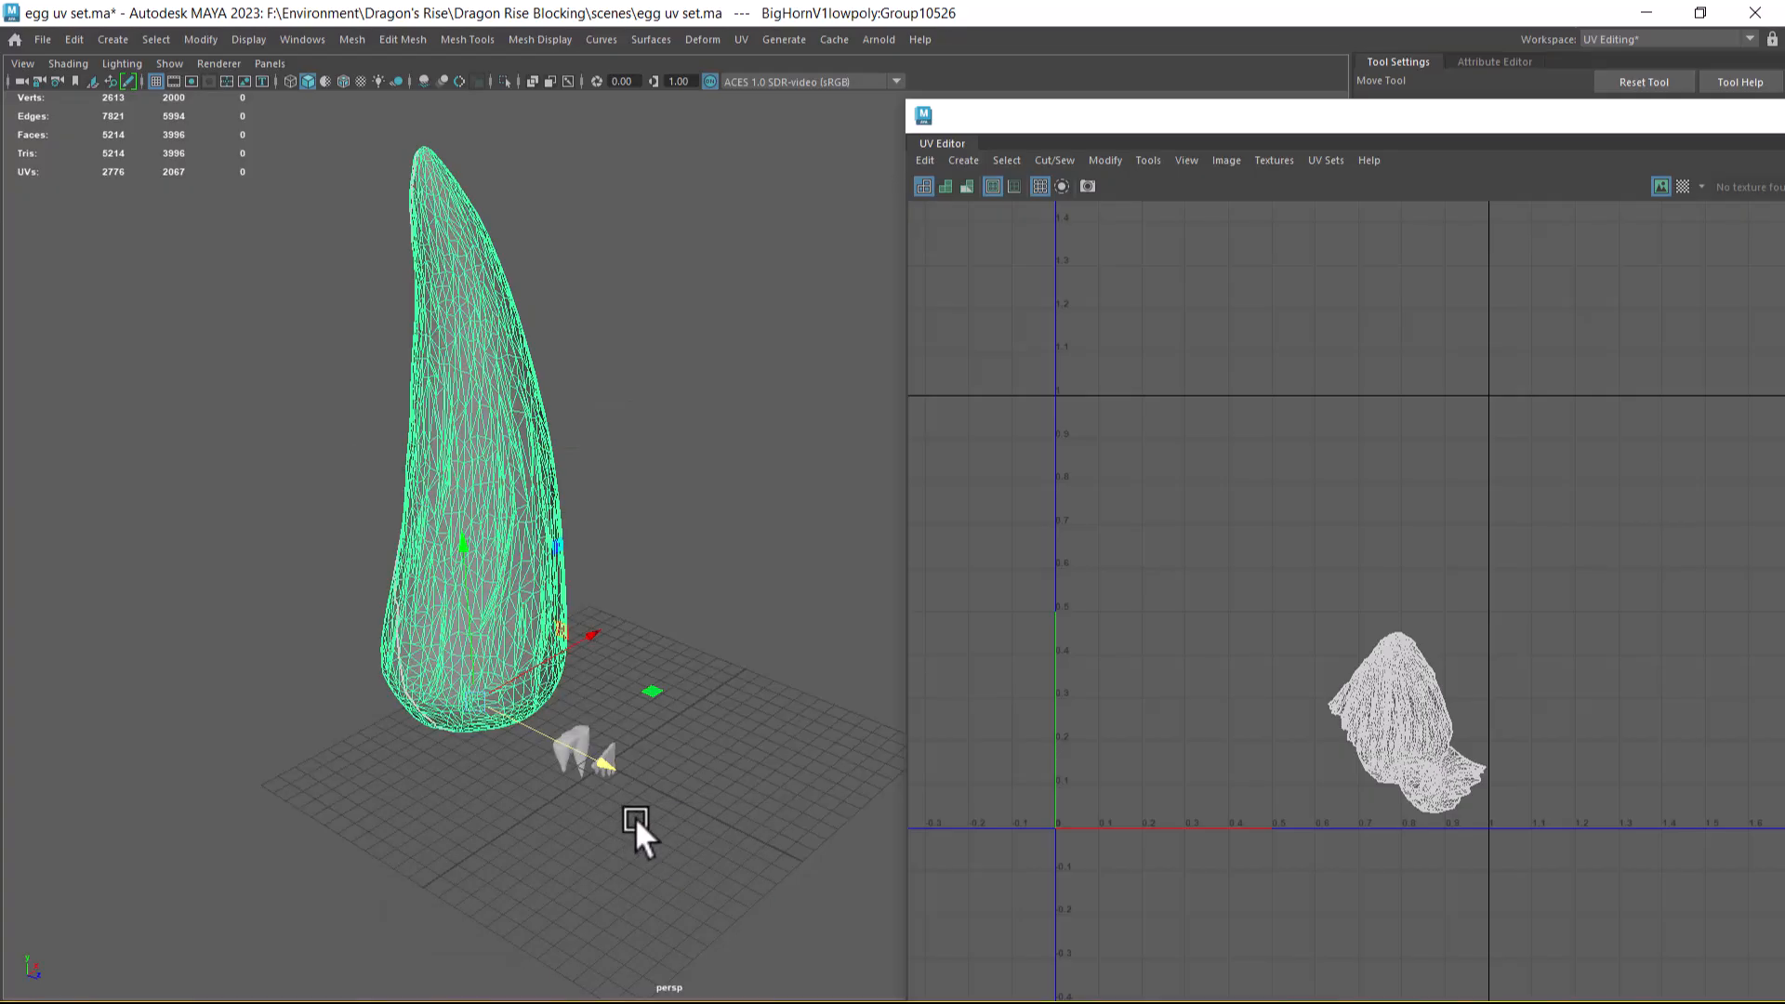
{"action": "left_click", "coordinate": [689, 591]}
{"action": "left_click", "coordinate": [433, 586]}
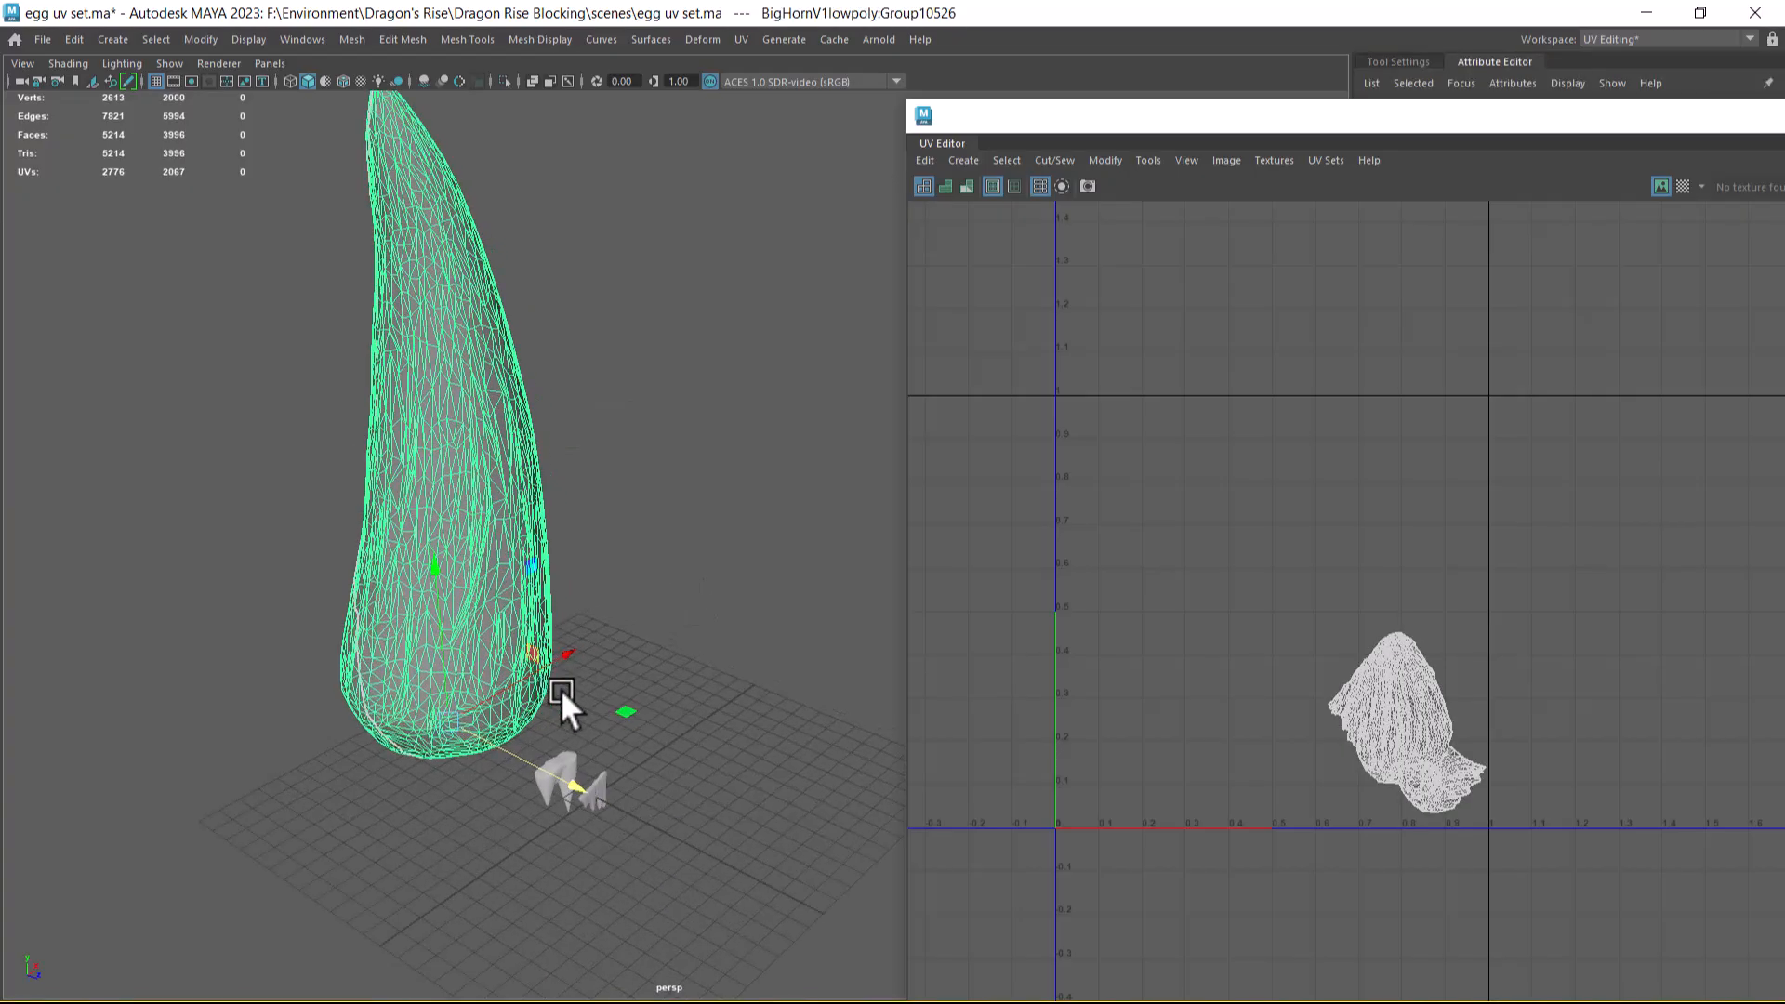
Step: Bring up the "Dragon rise ref" reference board over the Maya workspace
{"action": "key", "text": "alt+Tab"}
{"action": "left_click", "coordinate": [1467, 343]}
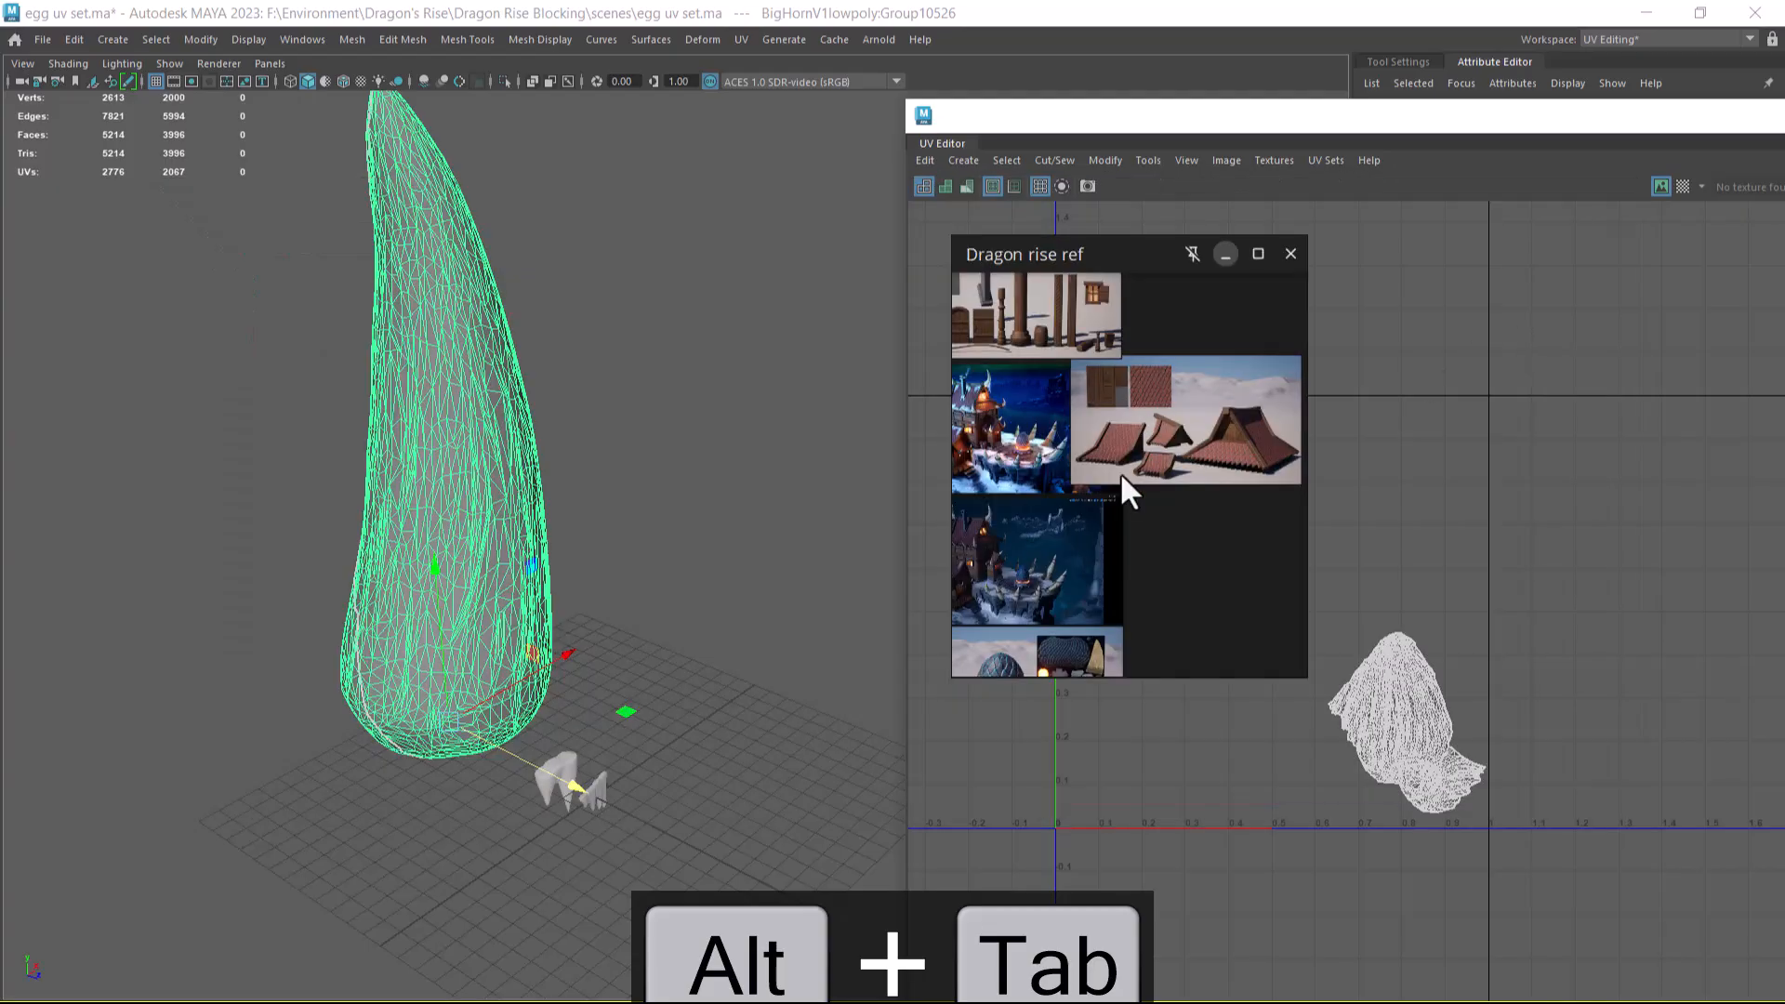
{"action": "left_click_drag", "start_coordinate": [1082, 262], "coordinate": [968, 206]}
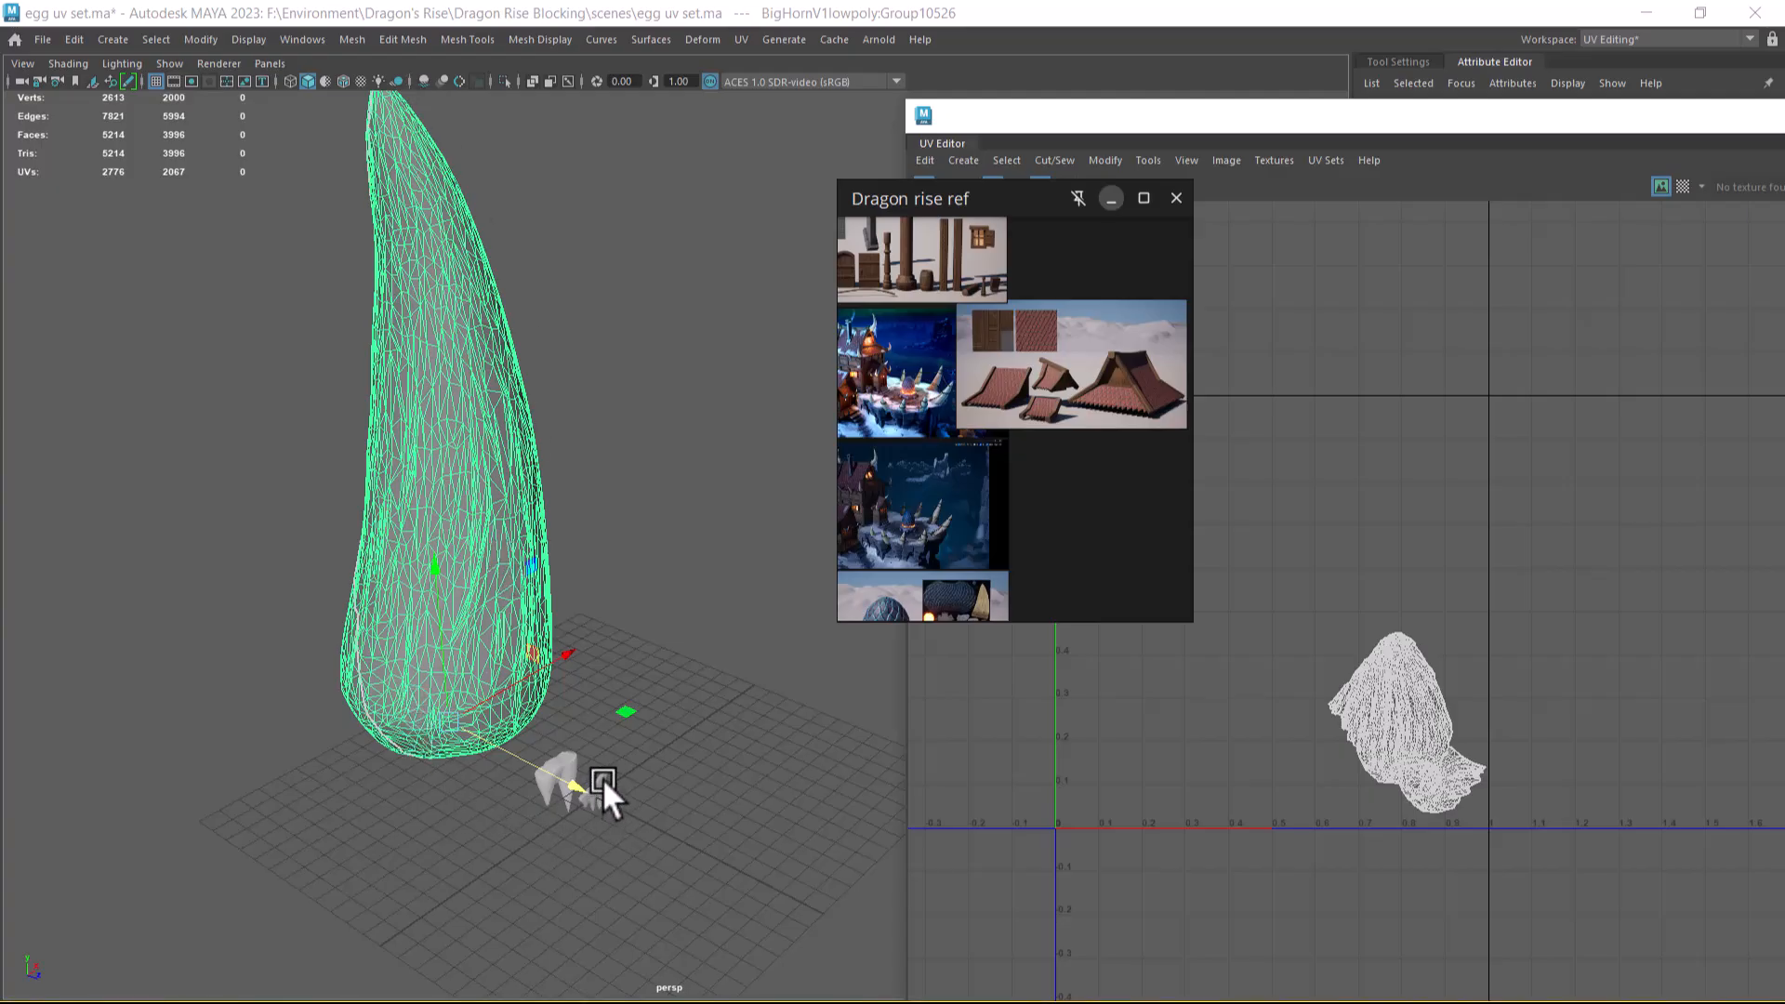
Step: Select the large horn and the small meshes beside it to display their UVs together, moving the reference board clear of the layout
{"action": "left_click_drag", "start_coordinate": [127, 649], "coordinate": [916, 981]}
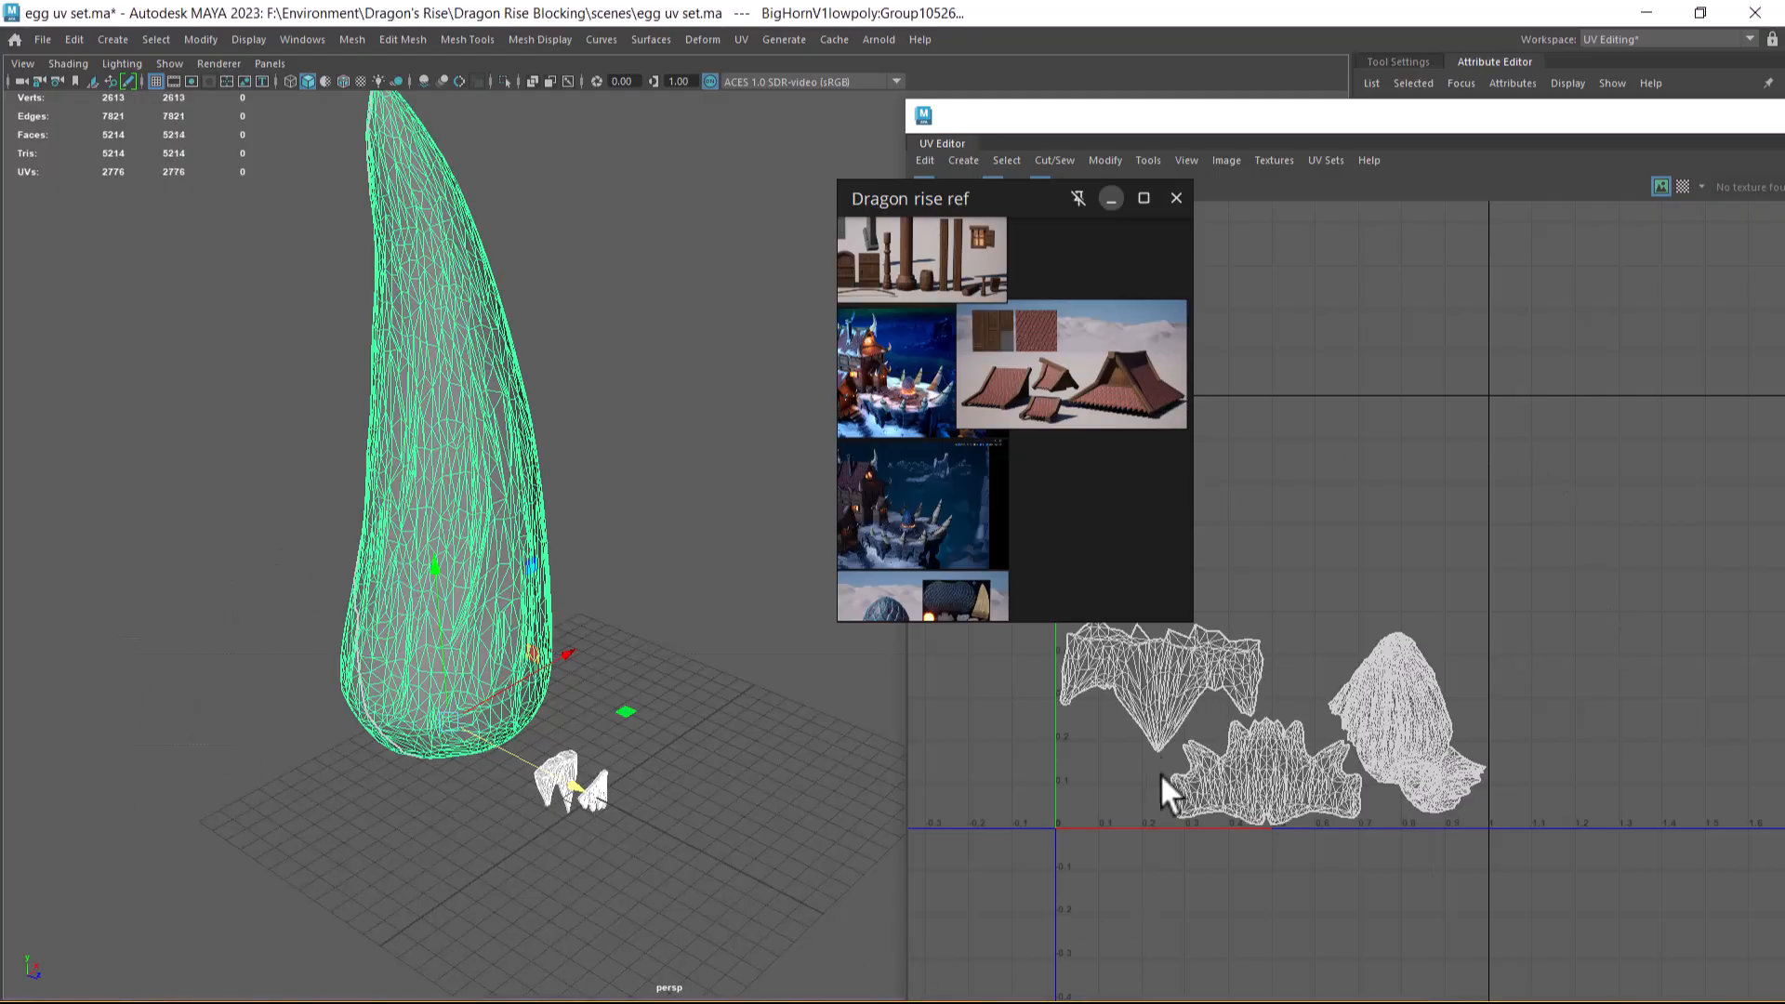
{"action": "left_click_drag", "start_coordinate": [967, 195], "coordinate": [696, 183]}
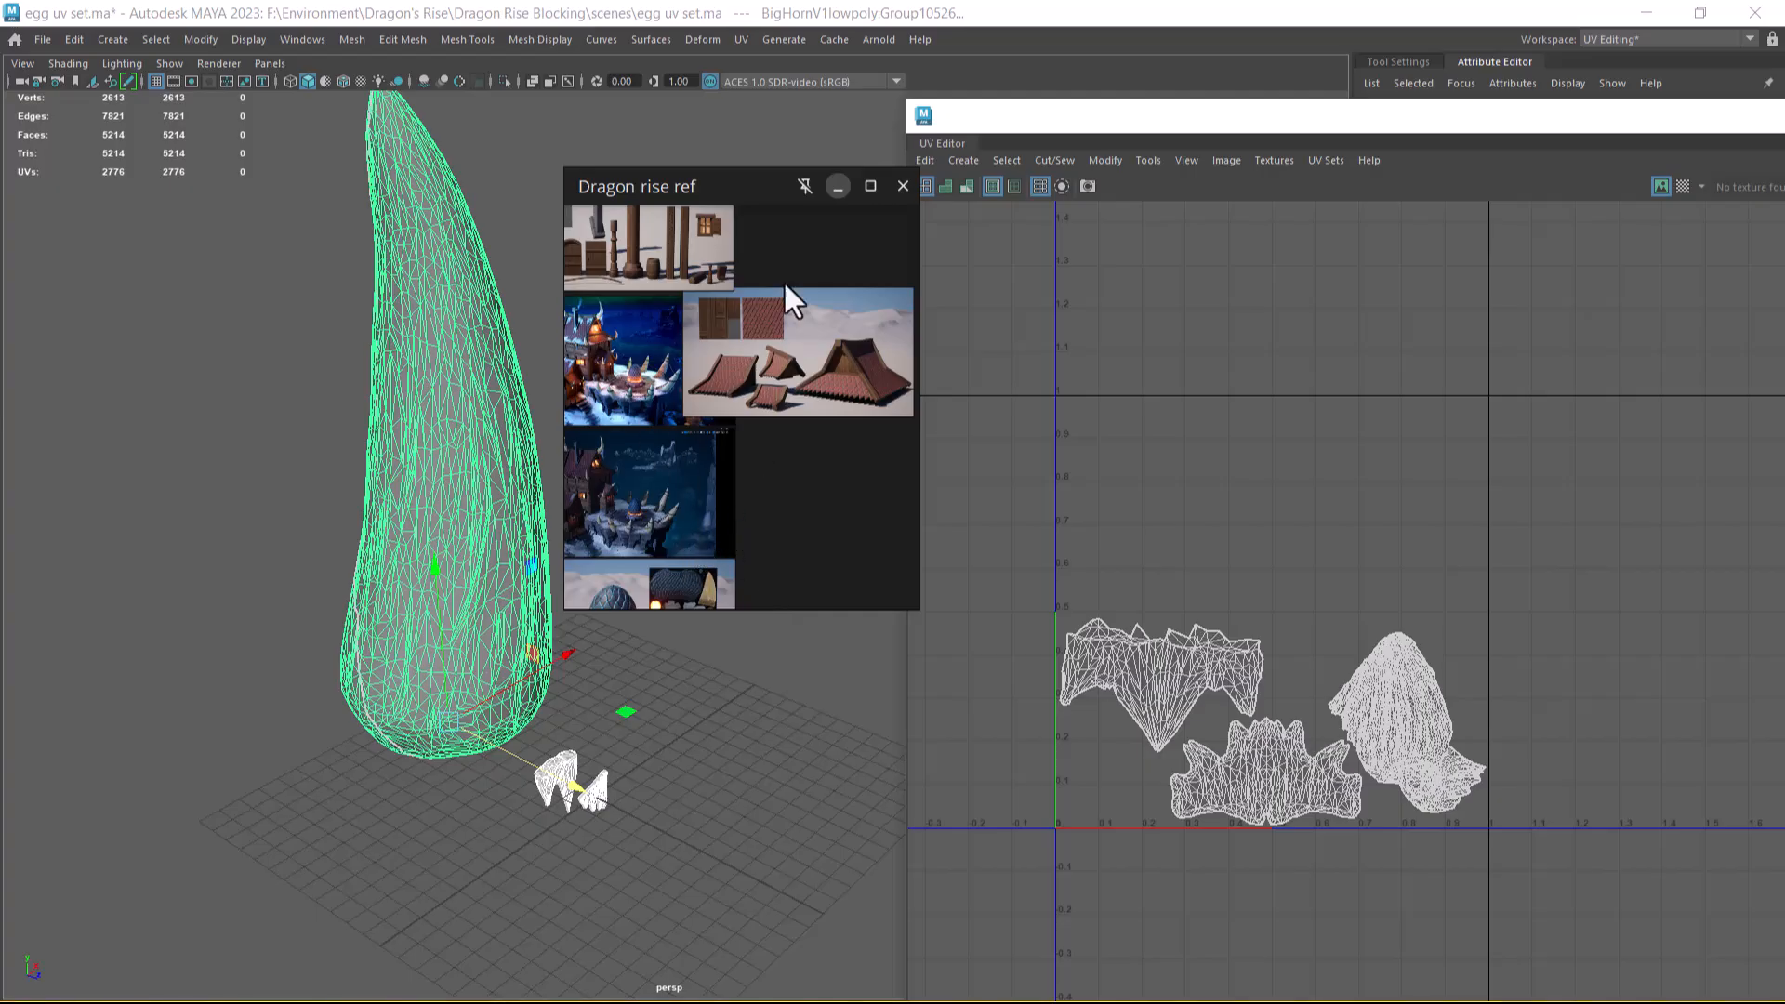
{"action": "left_click_drag", "start_coordinate": [739, 193], "coordinate": [896, 125]}
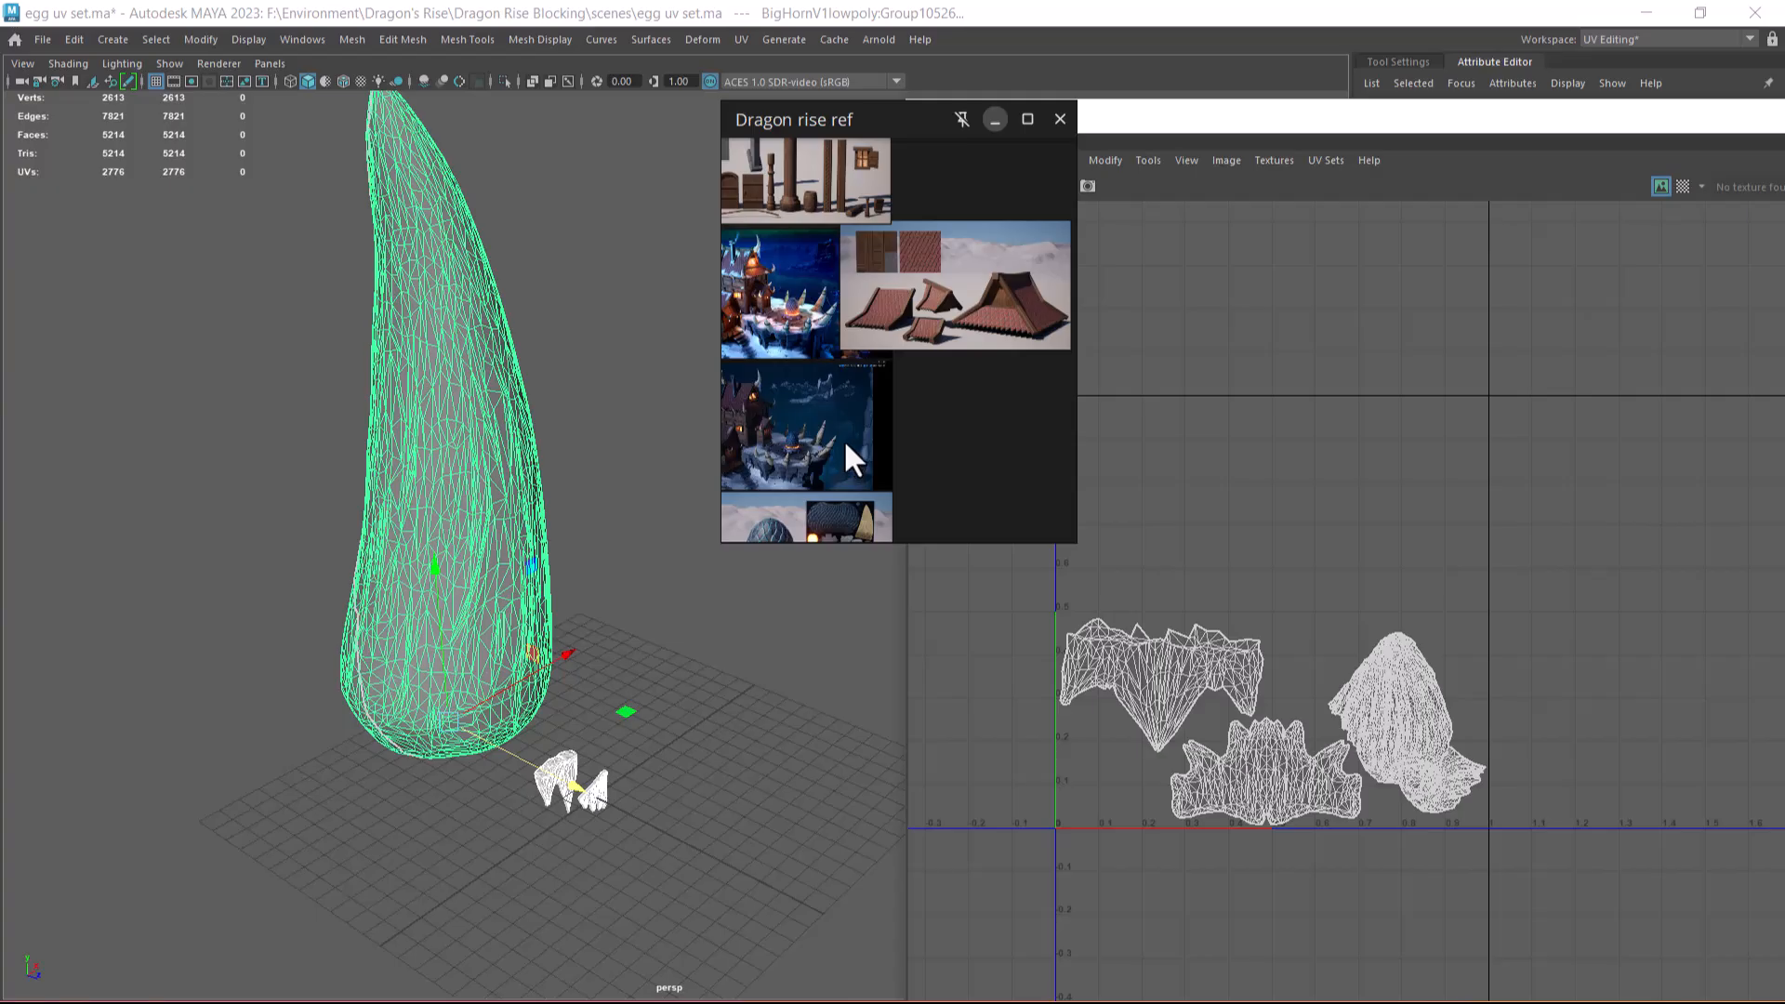
Step: Switch to the Stone baseTexturing project in Substance 3D Painter and move the reference board clear of the layer stack
{"action": "key", "text": "alt+Tab"}
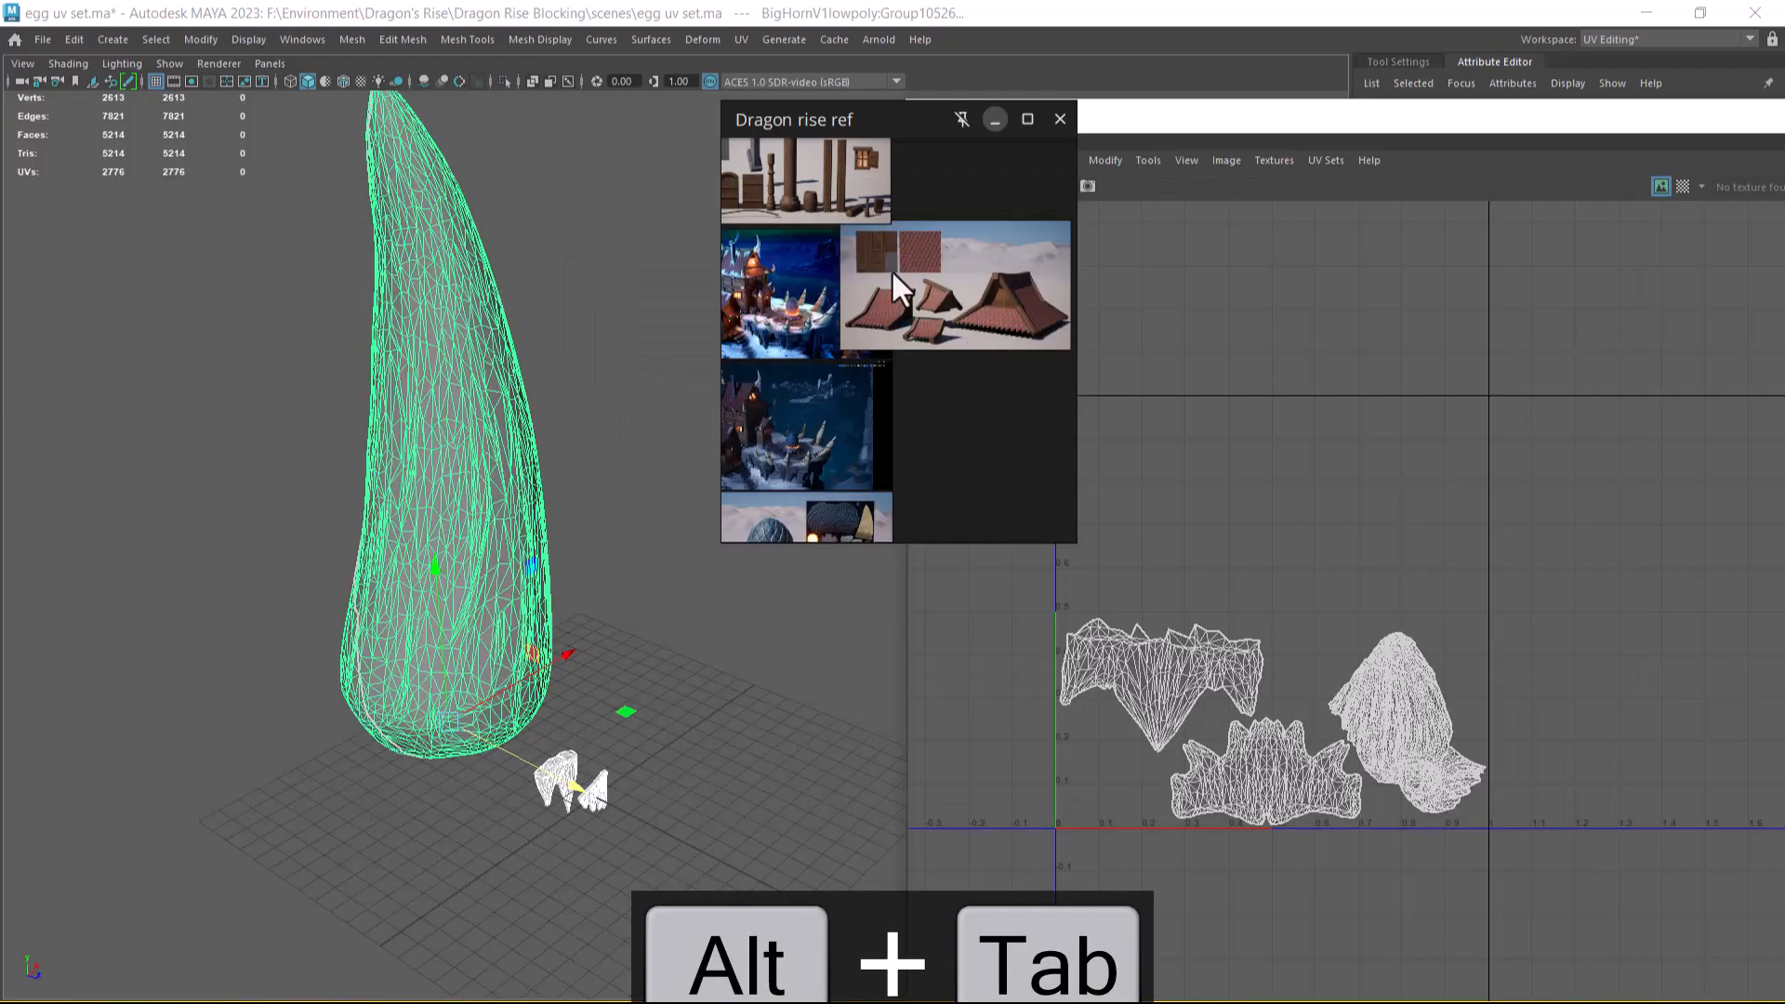
{"action": "key", "text": "alt+Tab"}
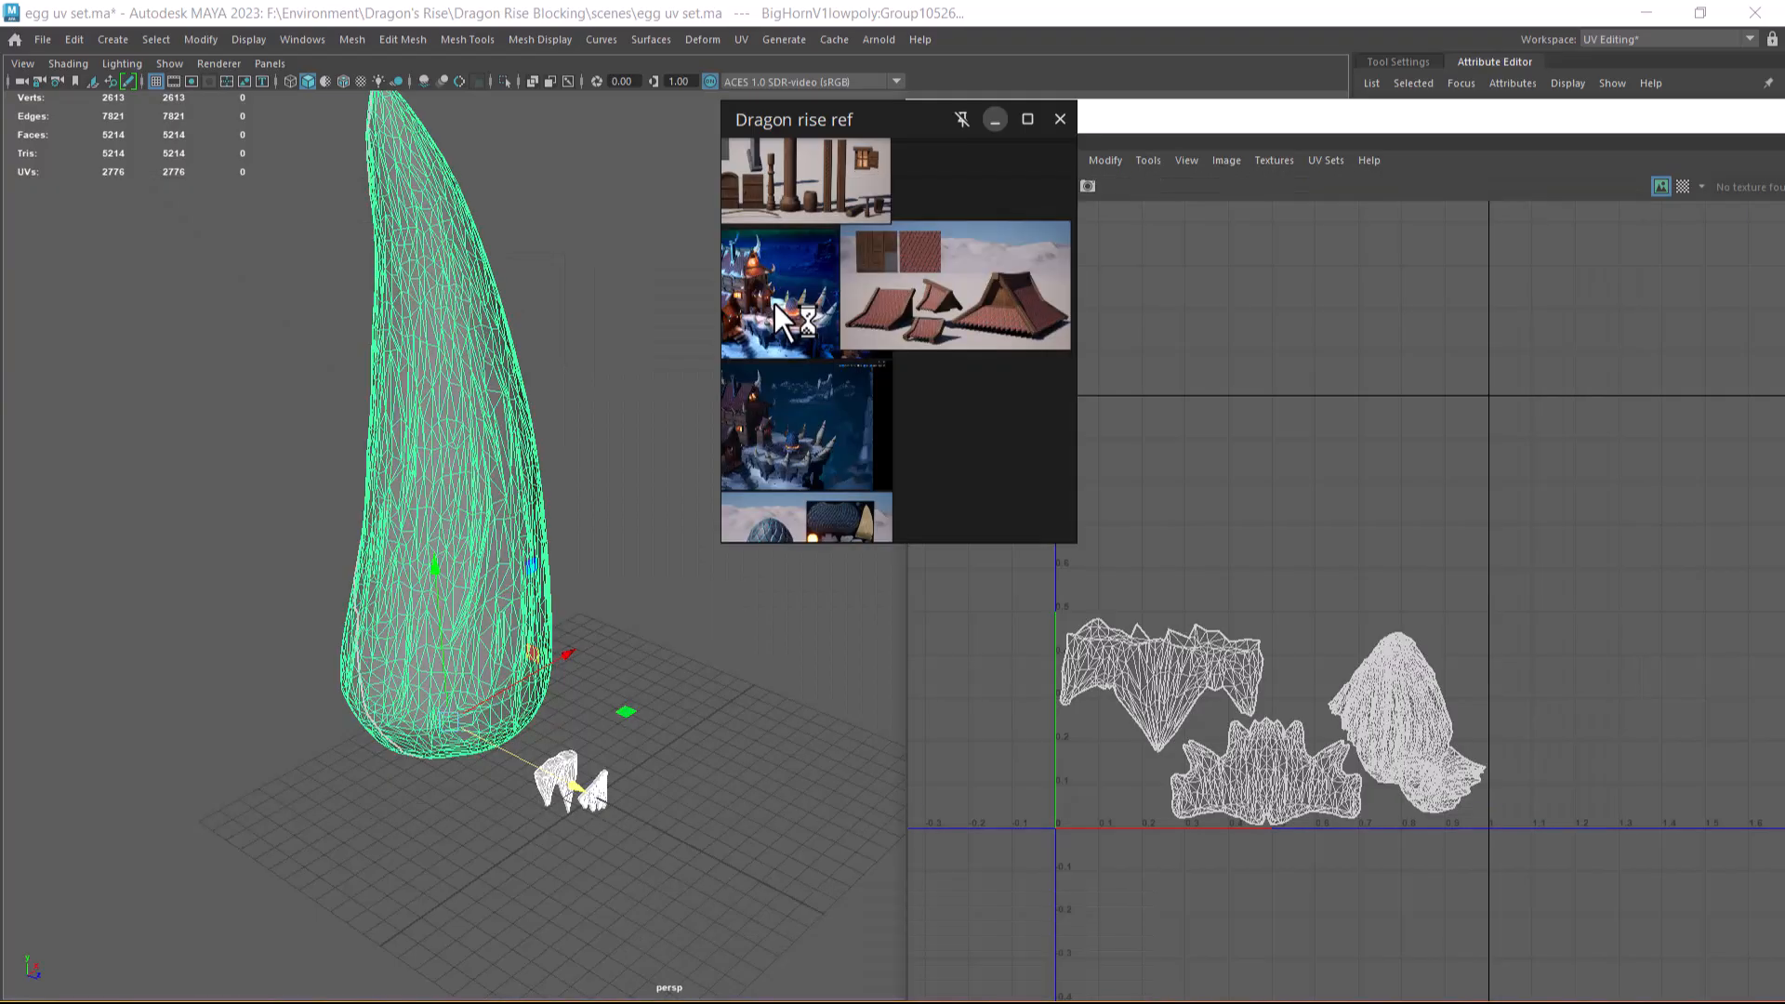
{"action": "key", "text": "alt+Tab"}
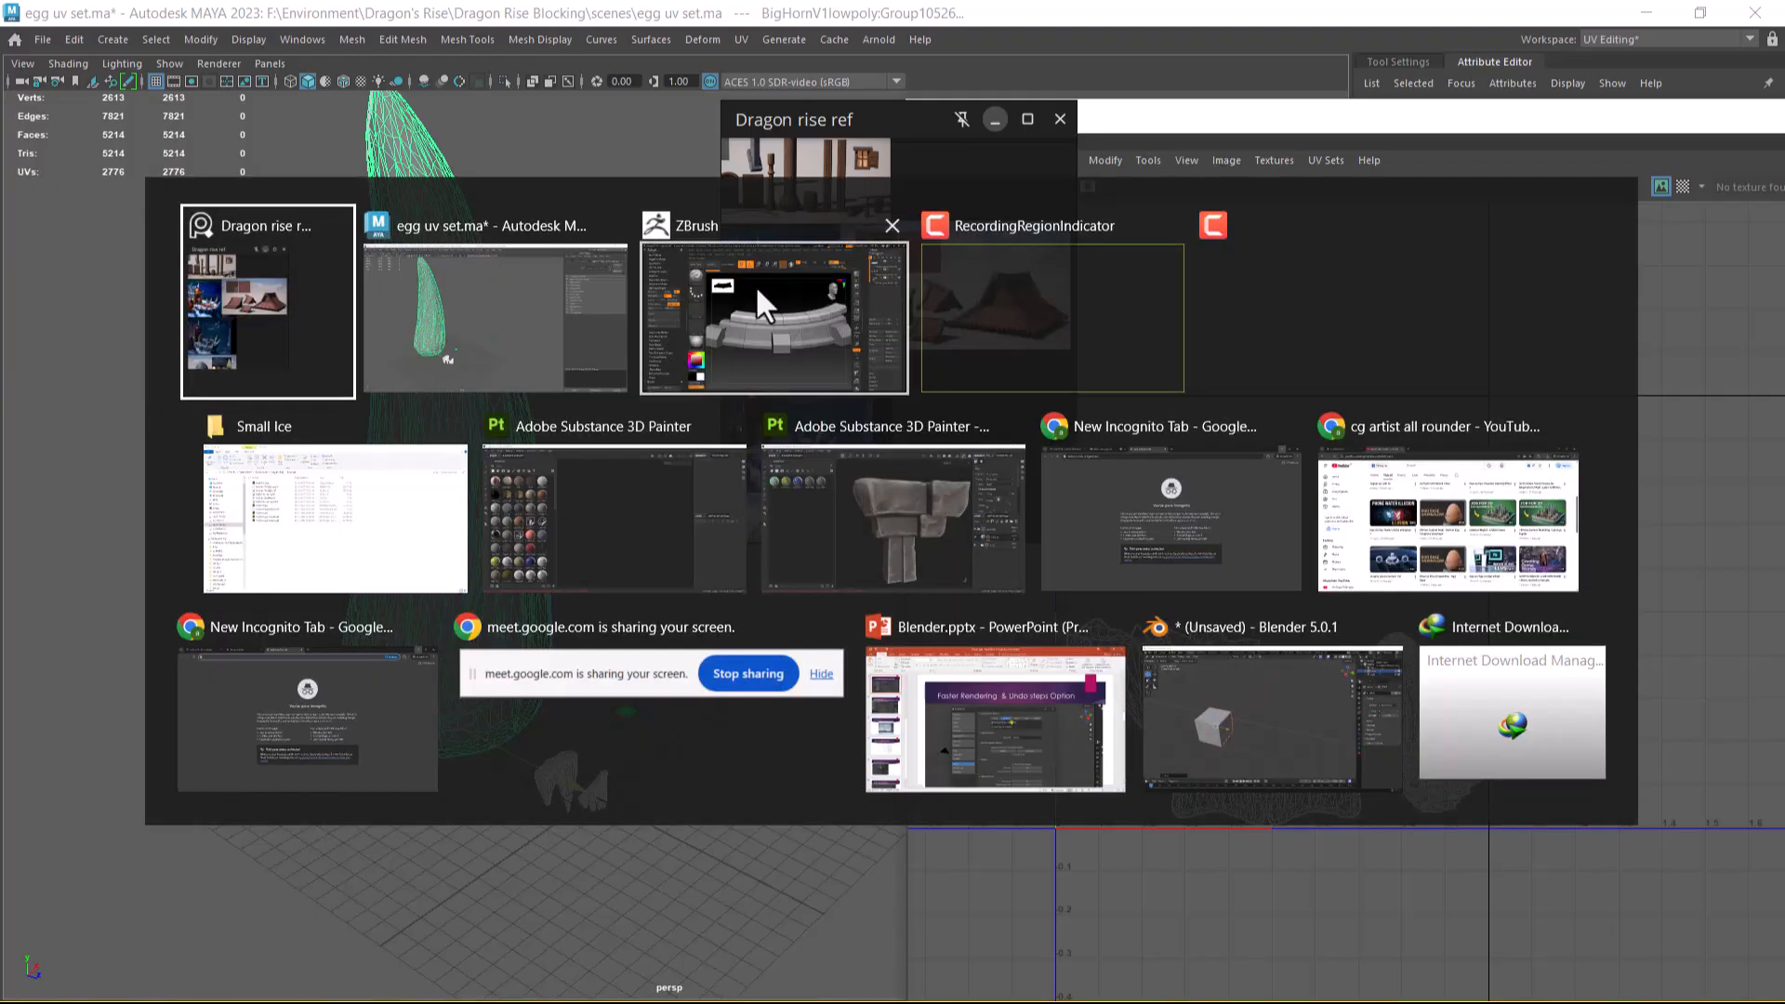
{"action": "left_click", "coordinate": [826, 525]}
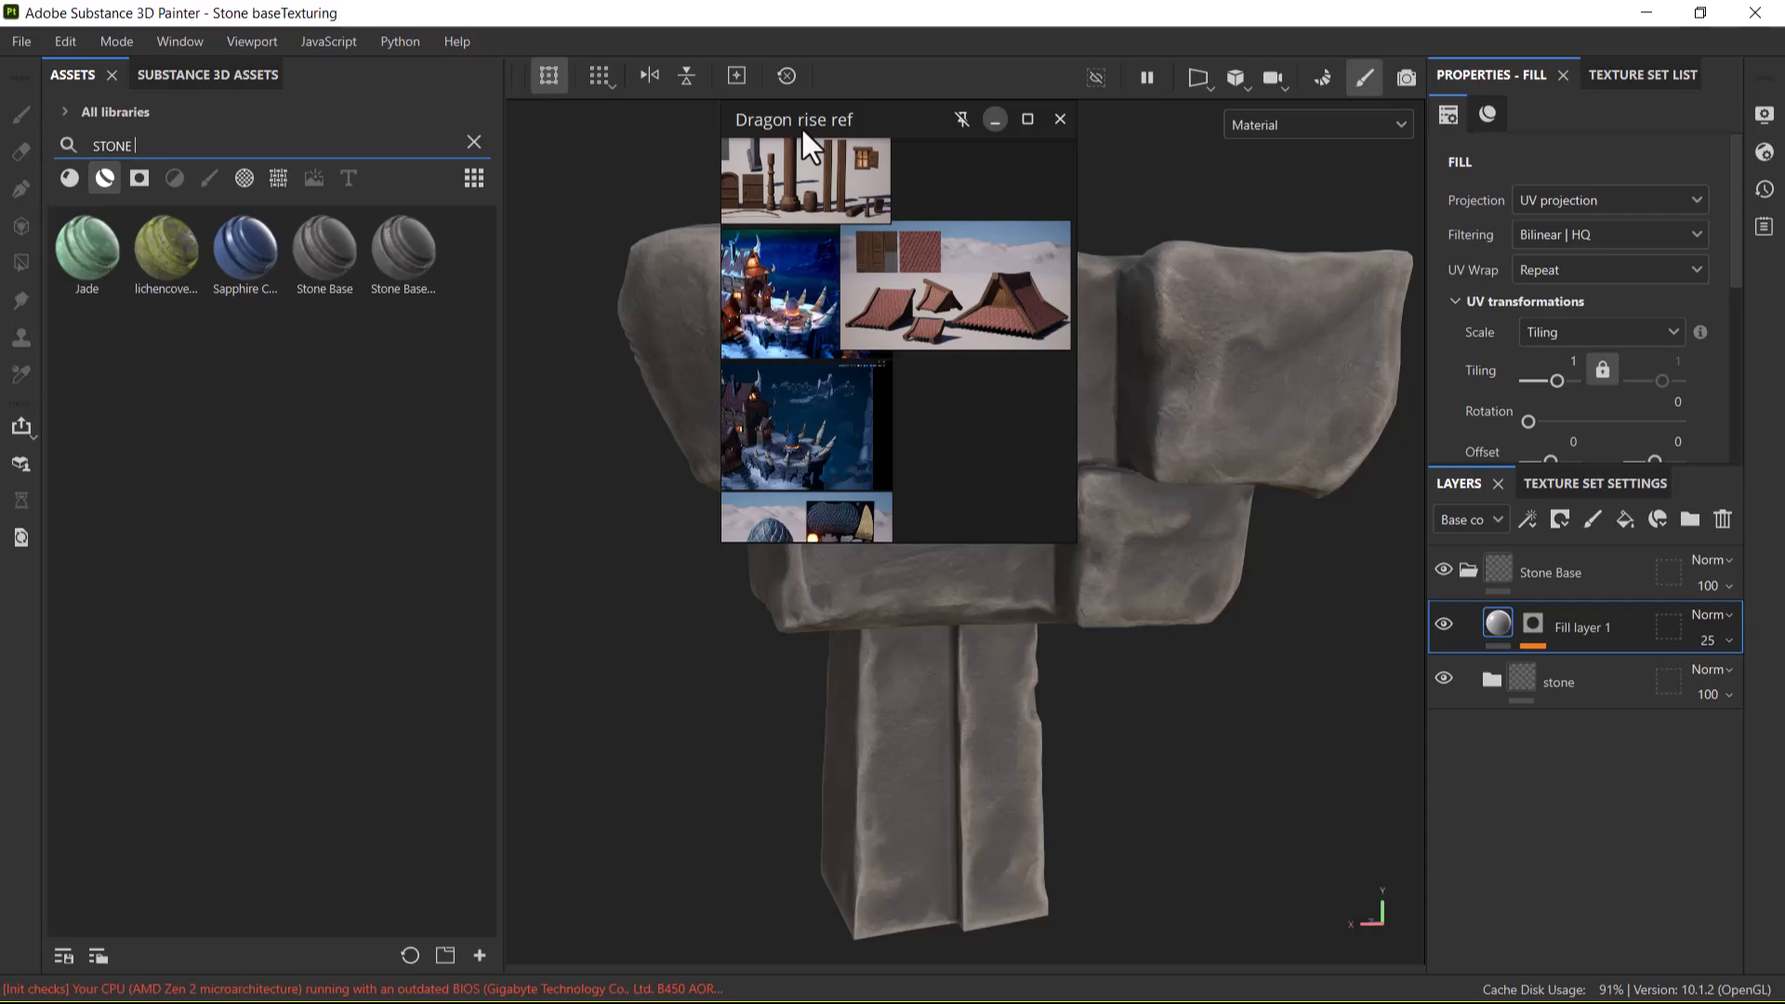
{"action": "left_click_drag", "start_coordinate": [806, 114], "coordinate": [1369, 498]}
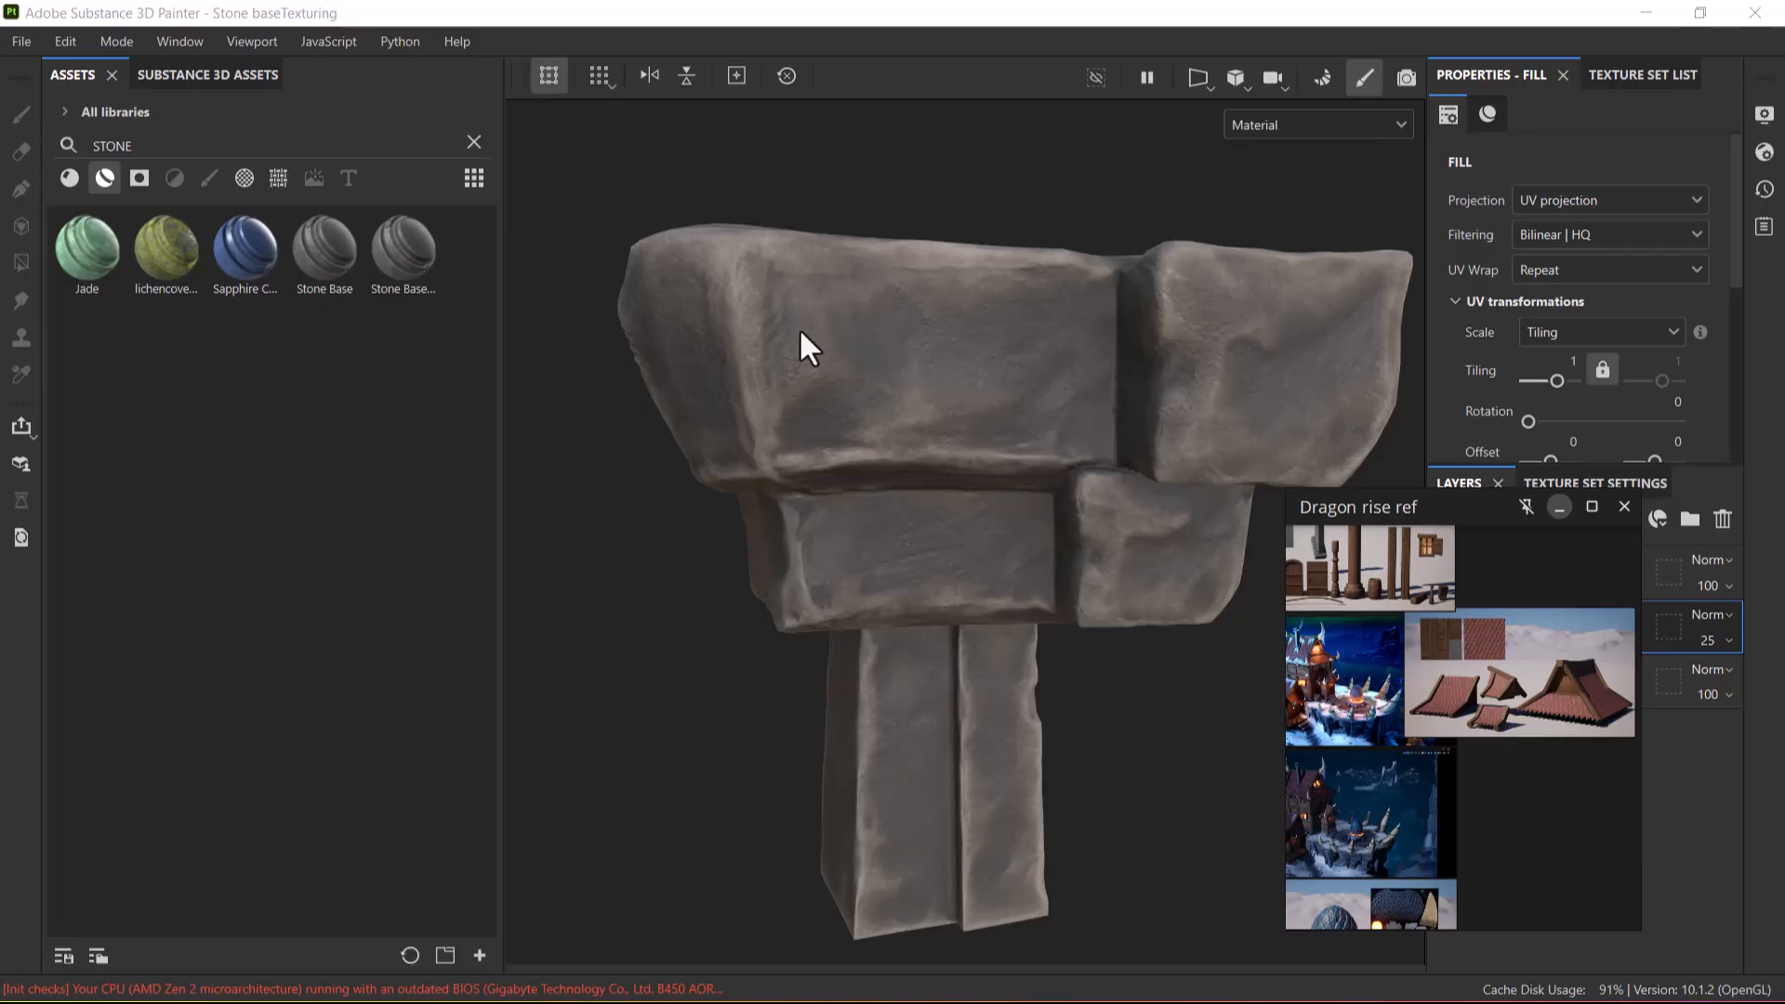
{"action": "left_click_drag", "start_coordinate": [1380, 533], "coordinate": [888, 603]}
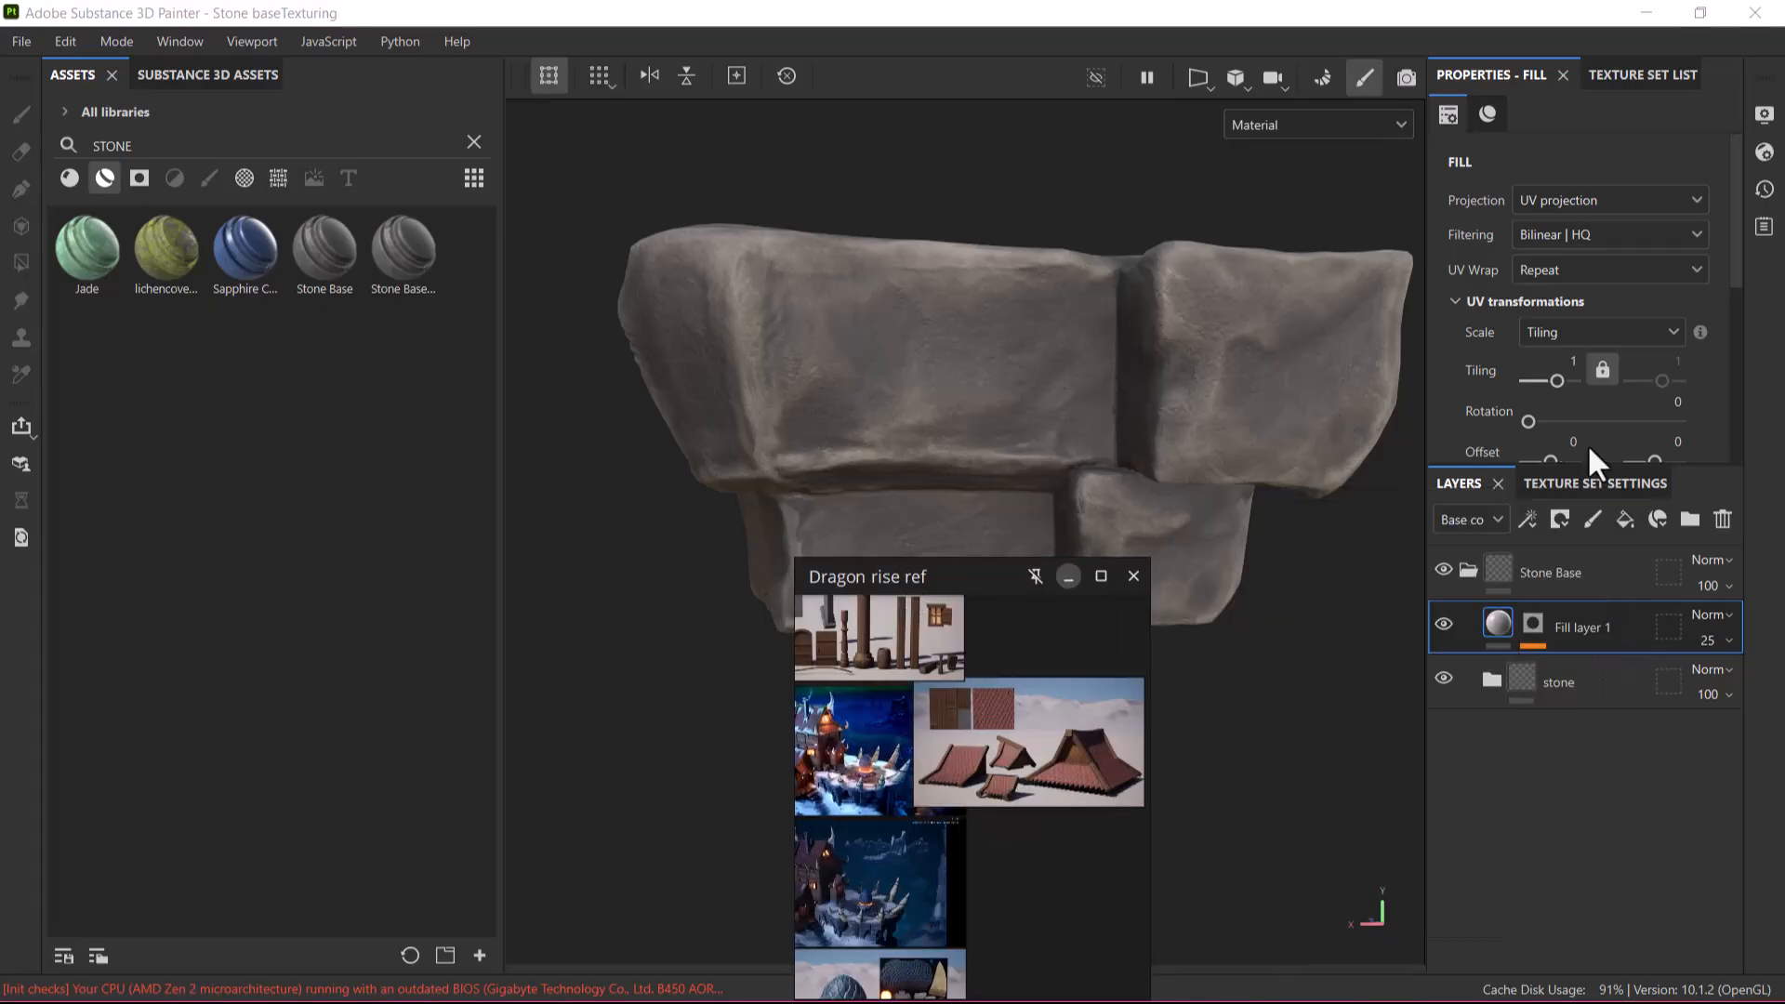
Step: Select the Stone Base folder, review its layer commands including Create smart material, and dismiss them
{"action": "left_click", "coordinate": [1567, 575]}
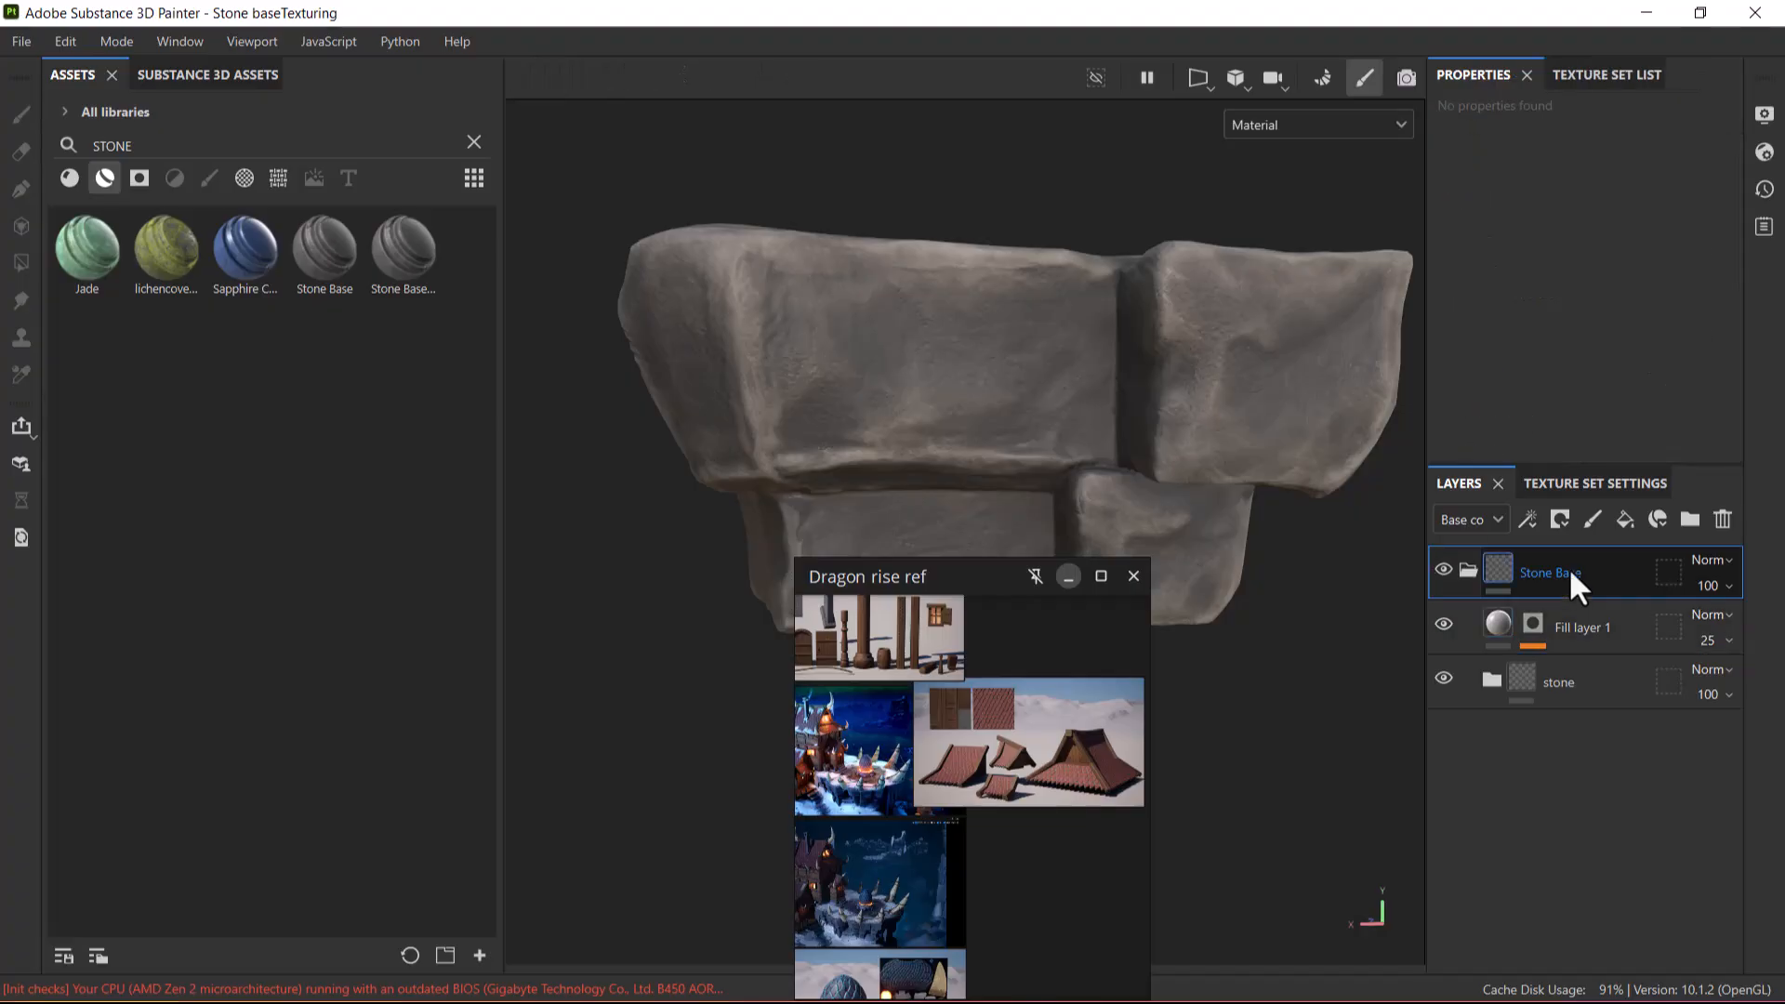
{"action": "right_click", "coordinate": [1570, 572]}
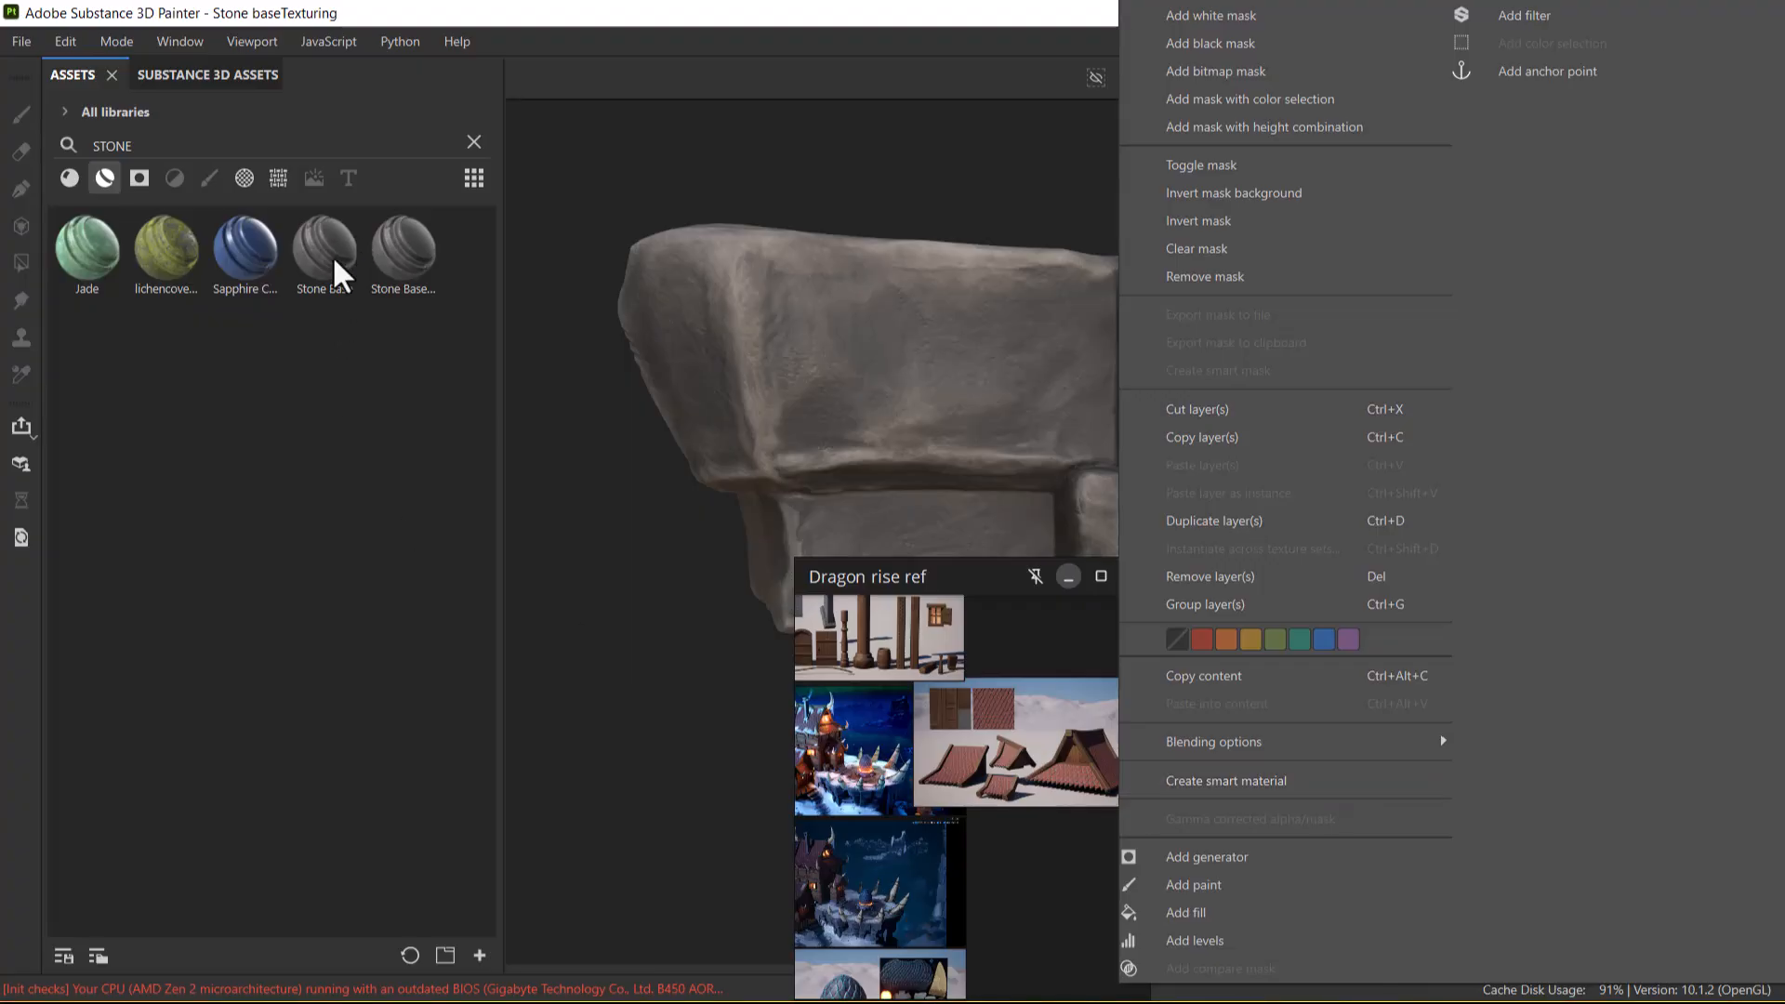
{"action": "left_click", "coordinate": [286, 142]}
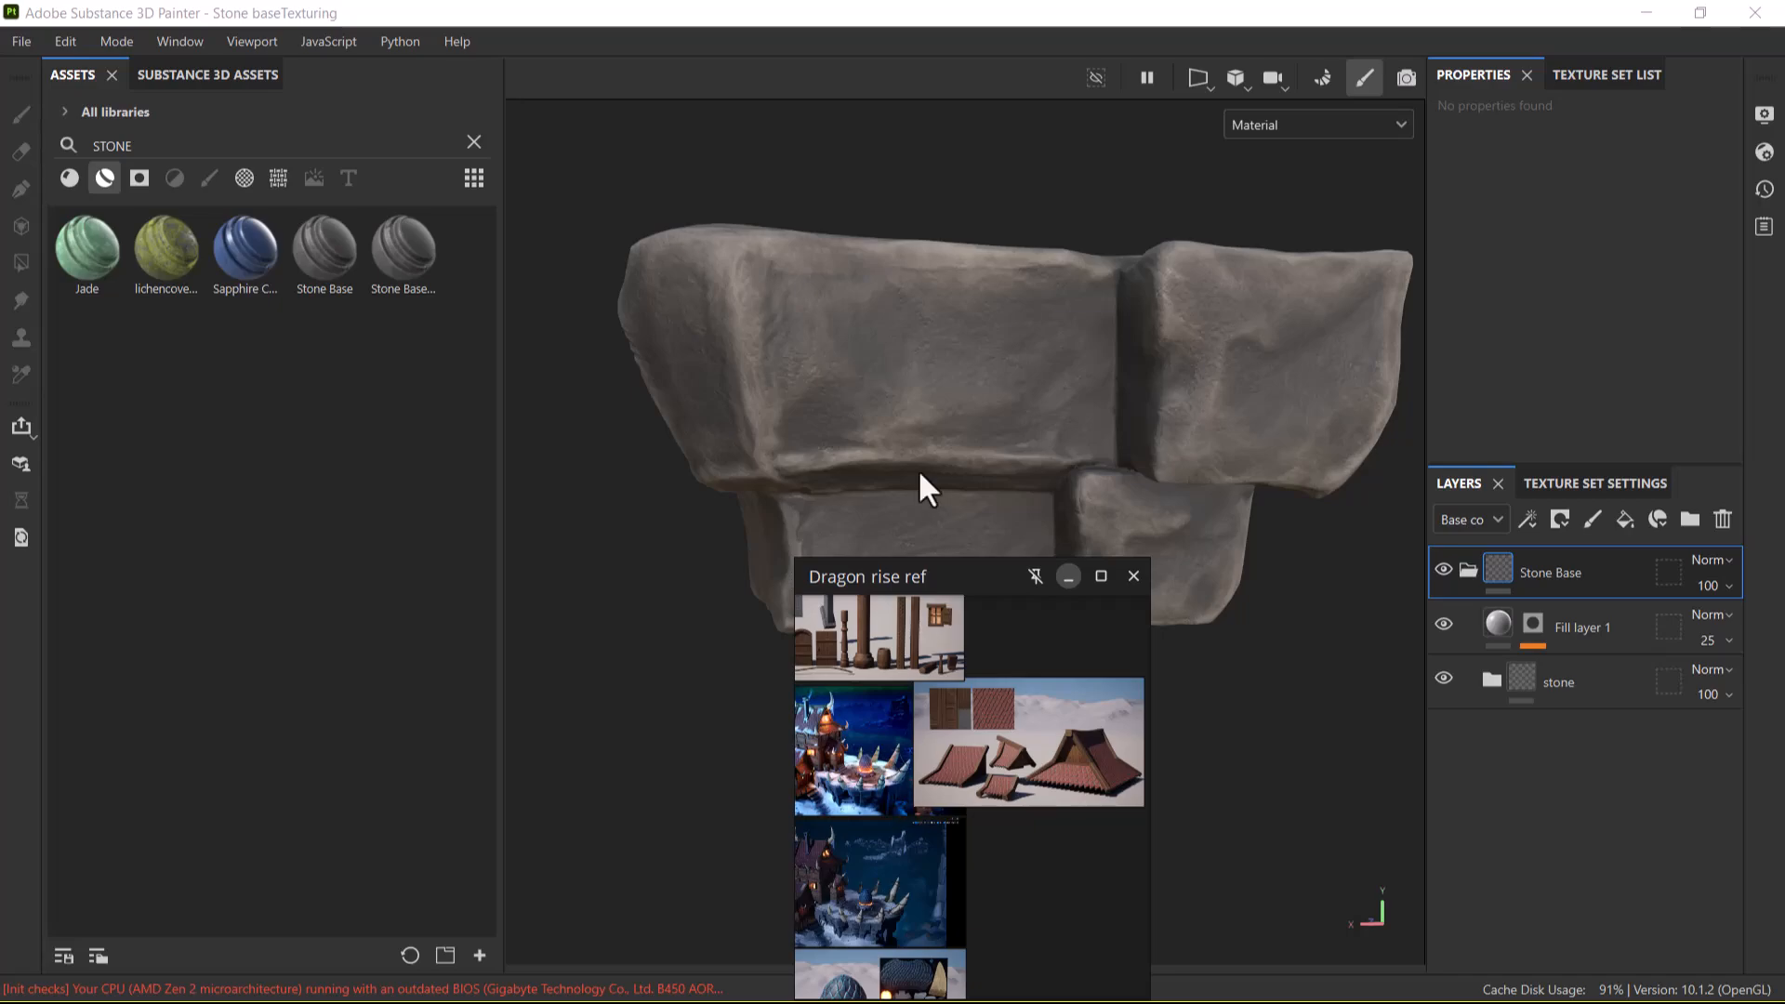
Step: Switch back to ZBrush and open the Decimation Master options for the egg base
{"action": "key", "text": "alt+Tab"}
{"action": "key", "text": "alt+Tab"}
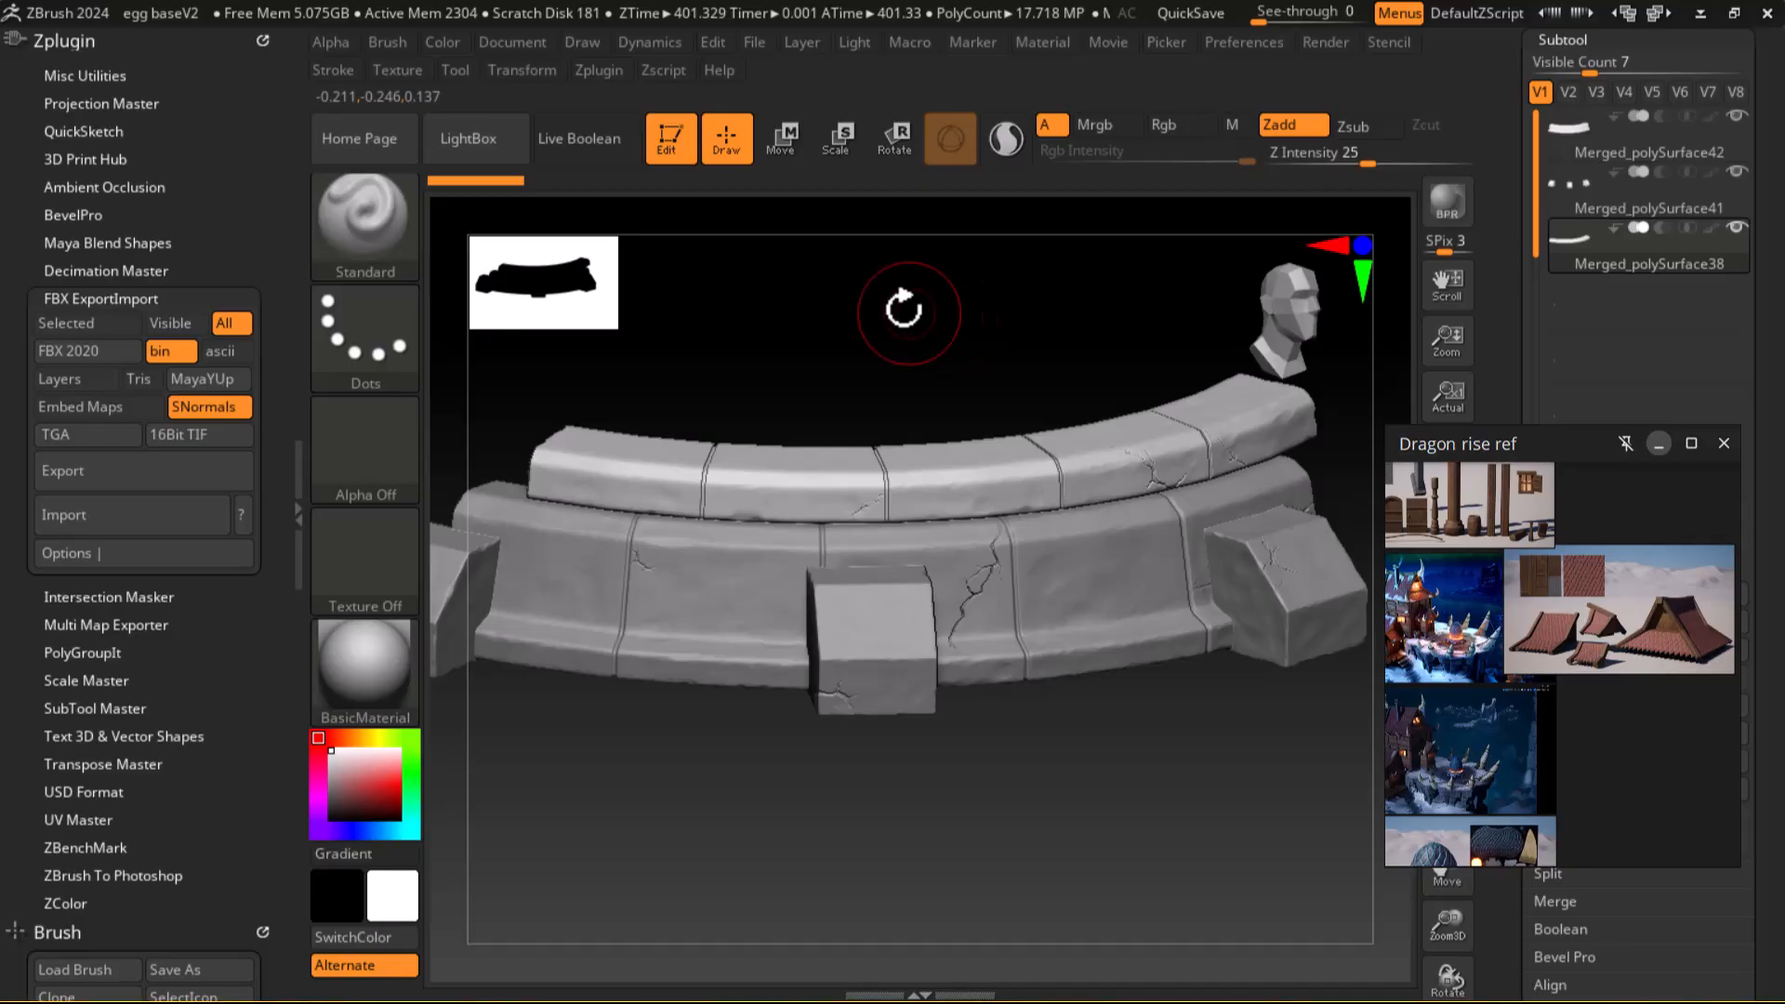
{"action": "mouse_move", "coordinate": [1148, 768]}
{"action": "left_mouse_down", "text": "alt"}
{"action": "mouse_move", "coordinate": [1111, 796]}
{"action": "mouse_move", "coordinate": [1157, 801]}
{"action": "left_mouse_up", "text": "alt"}
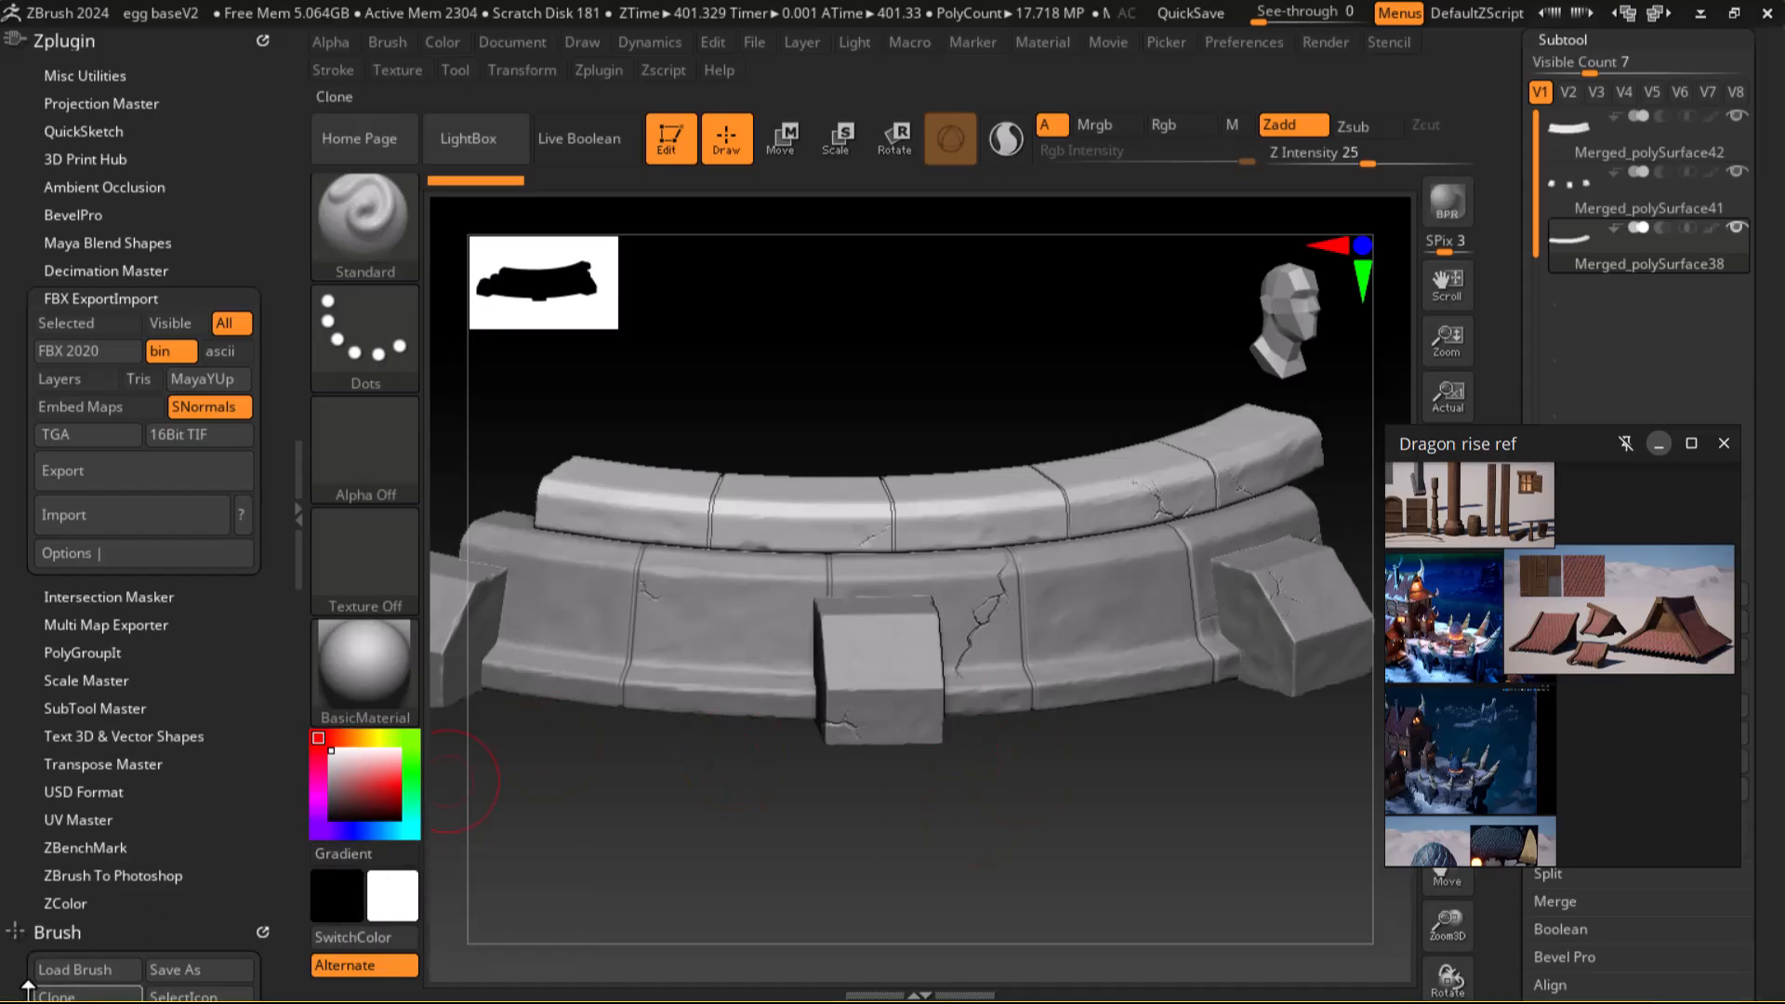
{"action": "left_click", "coordinate": [107, 270]}
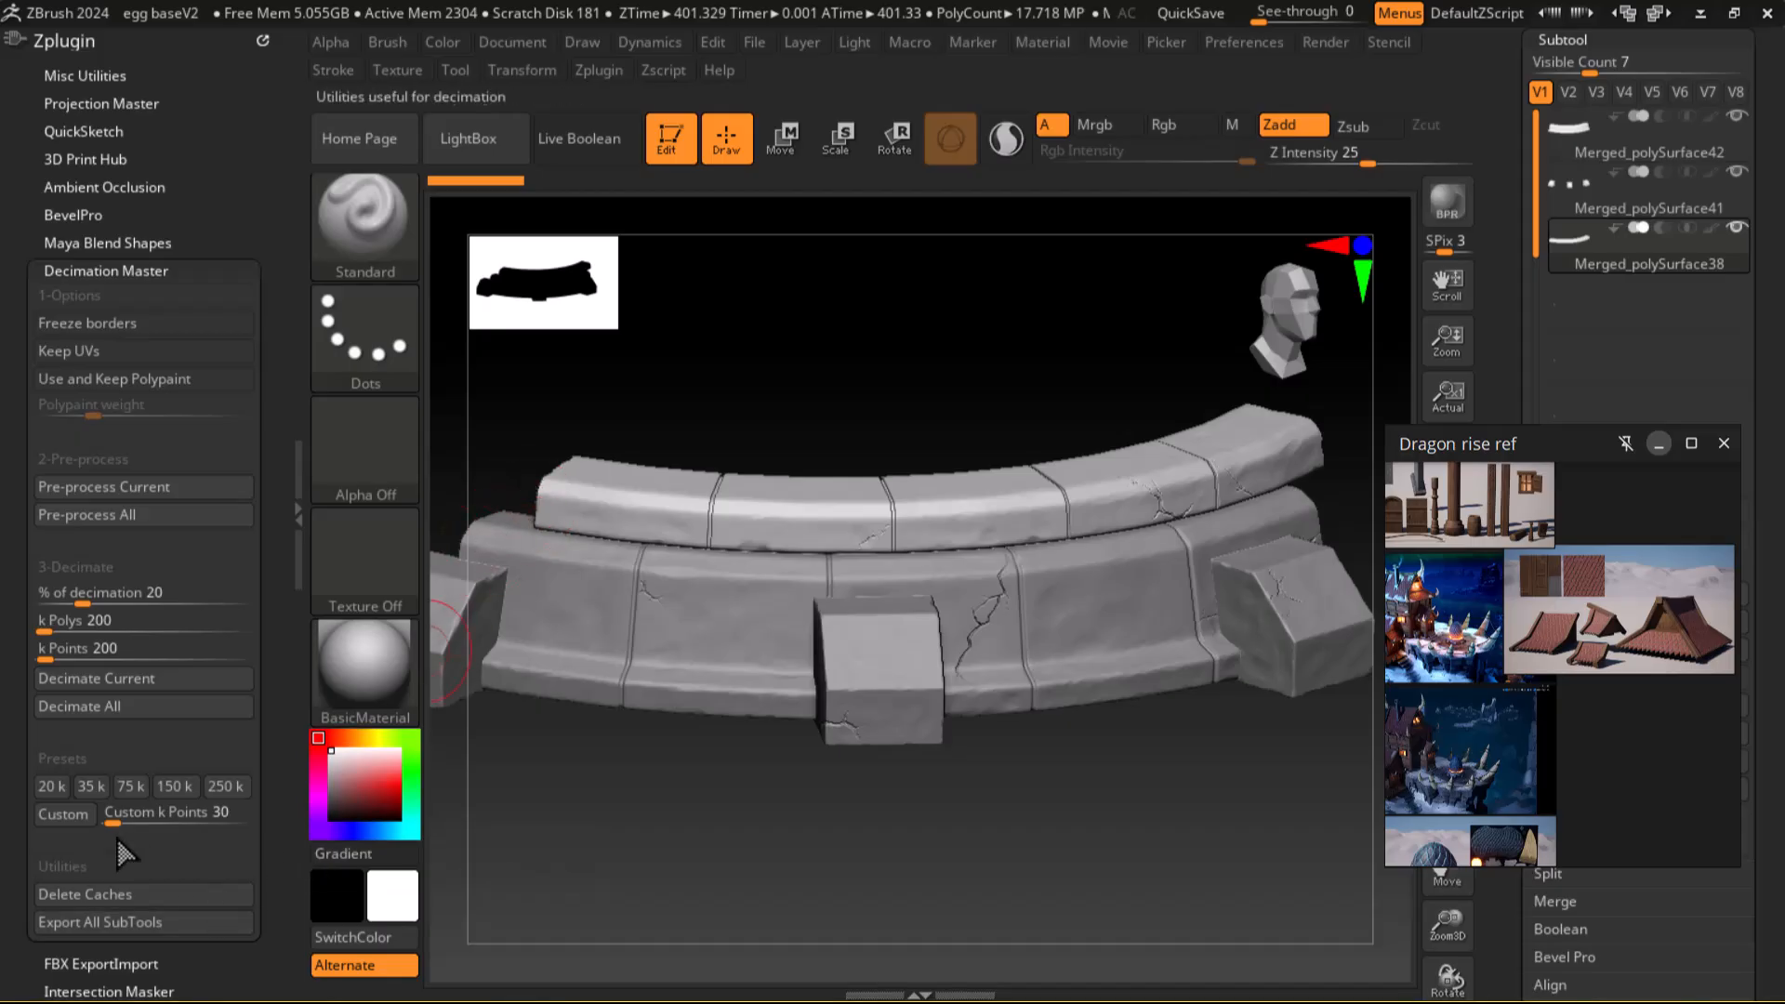
Step: Decimate the selected upper ledge subtool with the 20 k points preset
{"action": "left_click", "coordinate": [51, 786]}
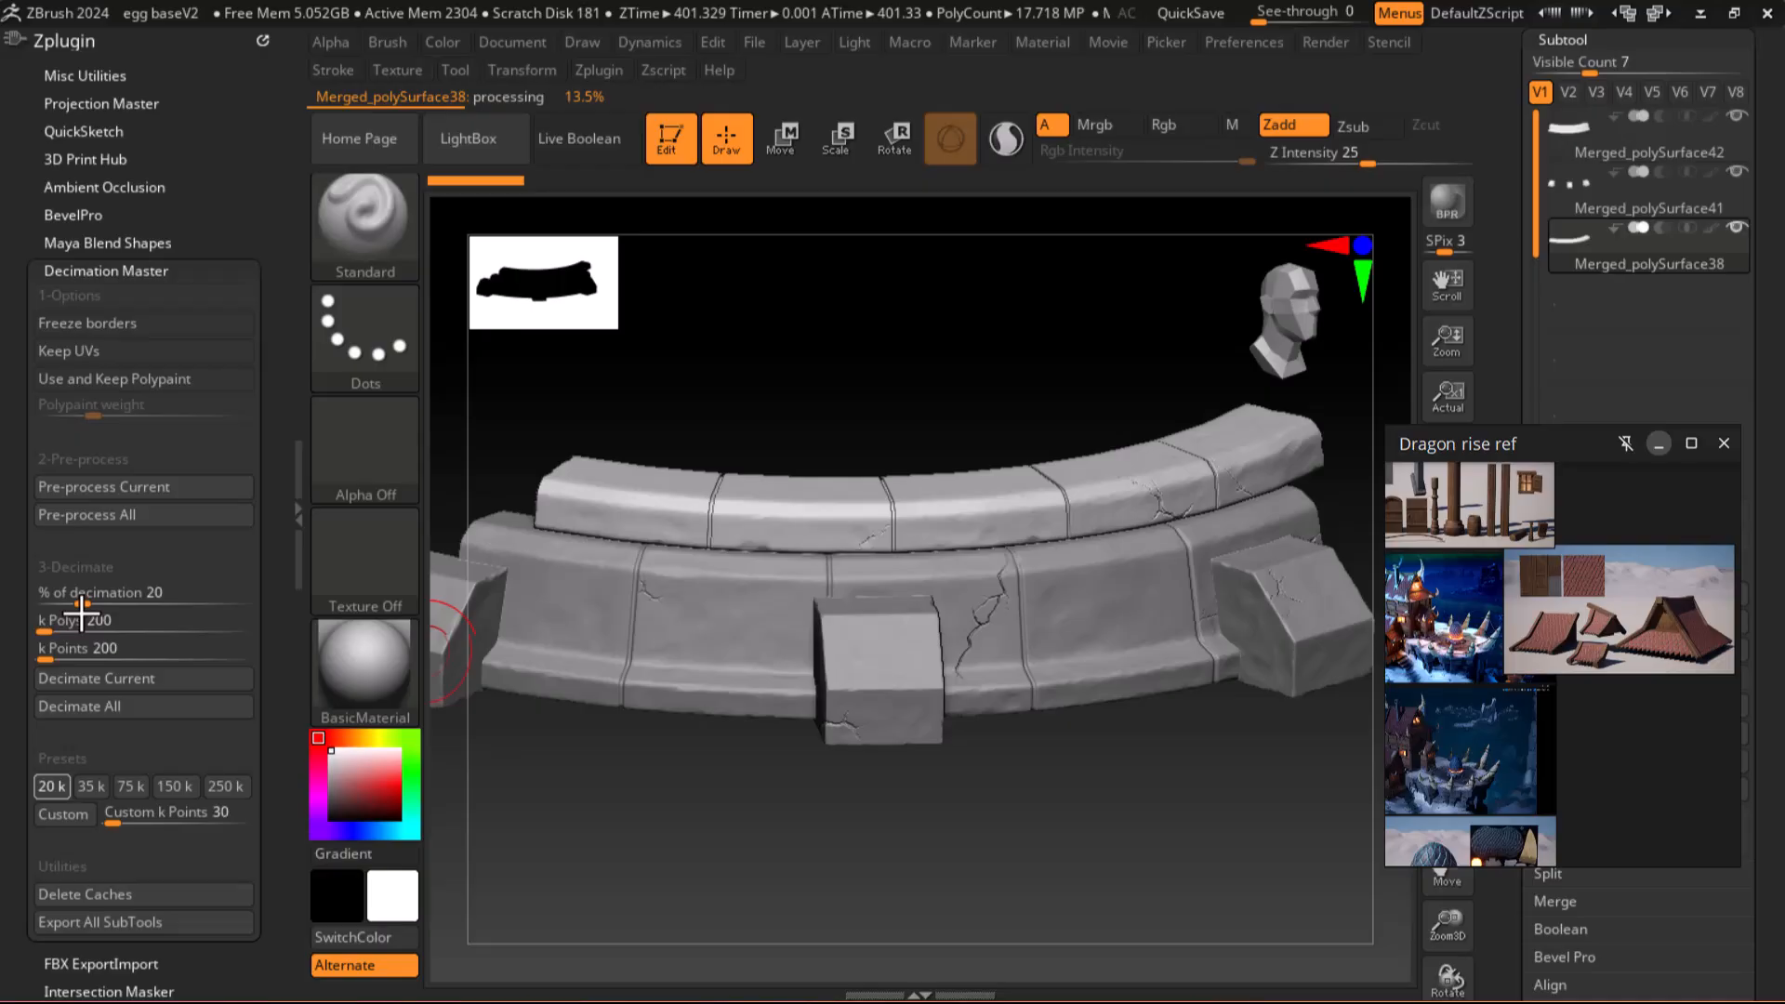
Step: Switch to the YouTube channel page in the browser and search the channel for retopology videos
{"action": "key", "text": "alt+Tab"}
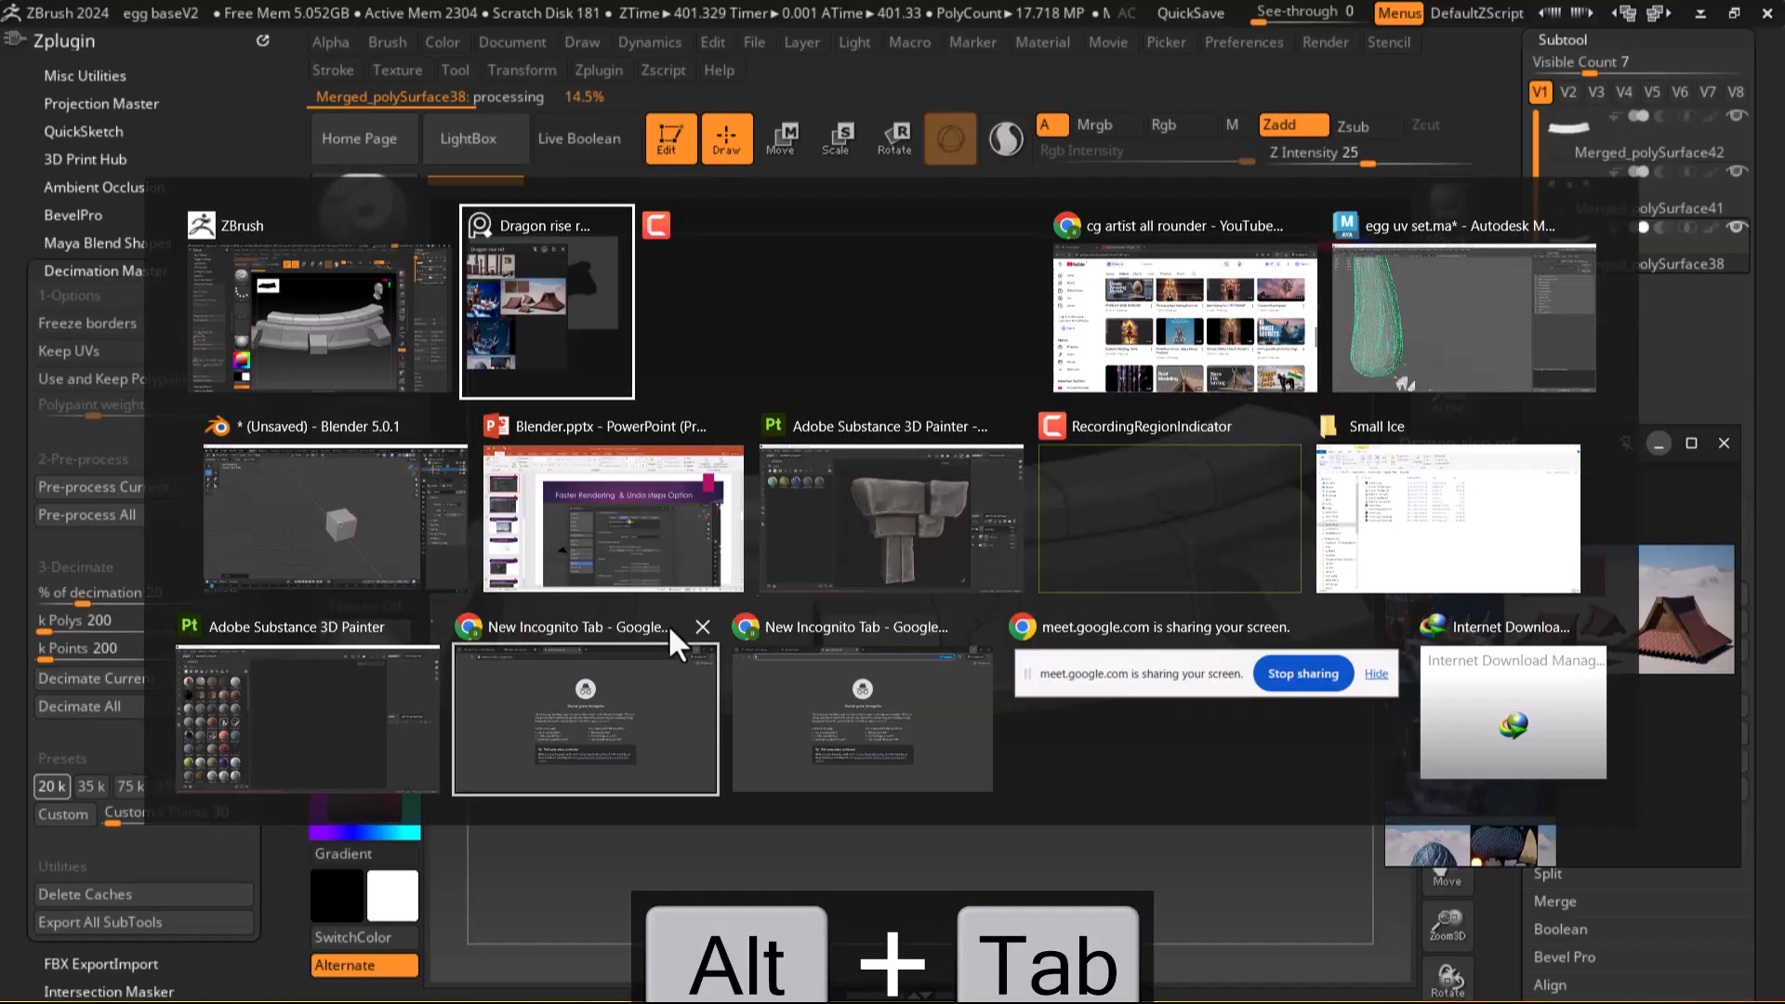
{"action": "left_click", "coordinate": [1242, 305]}
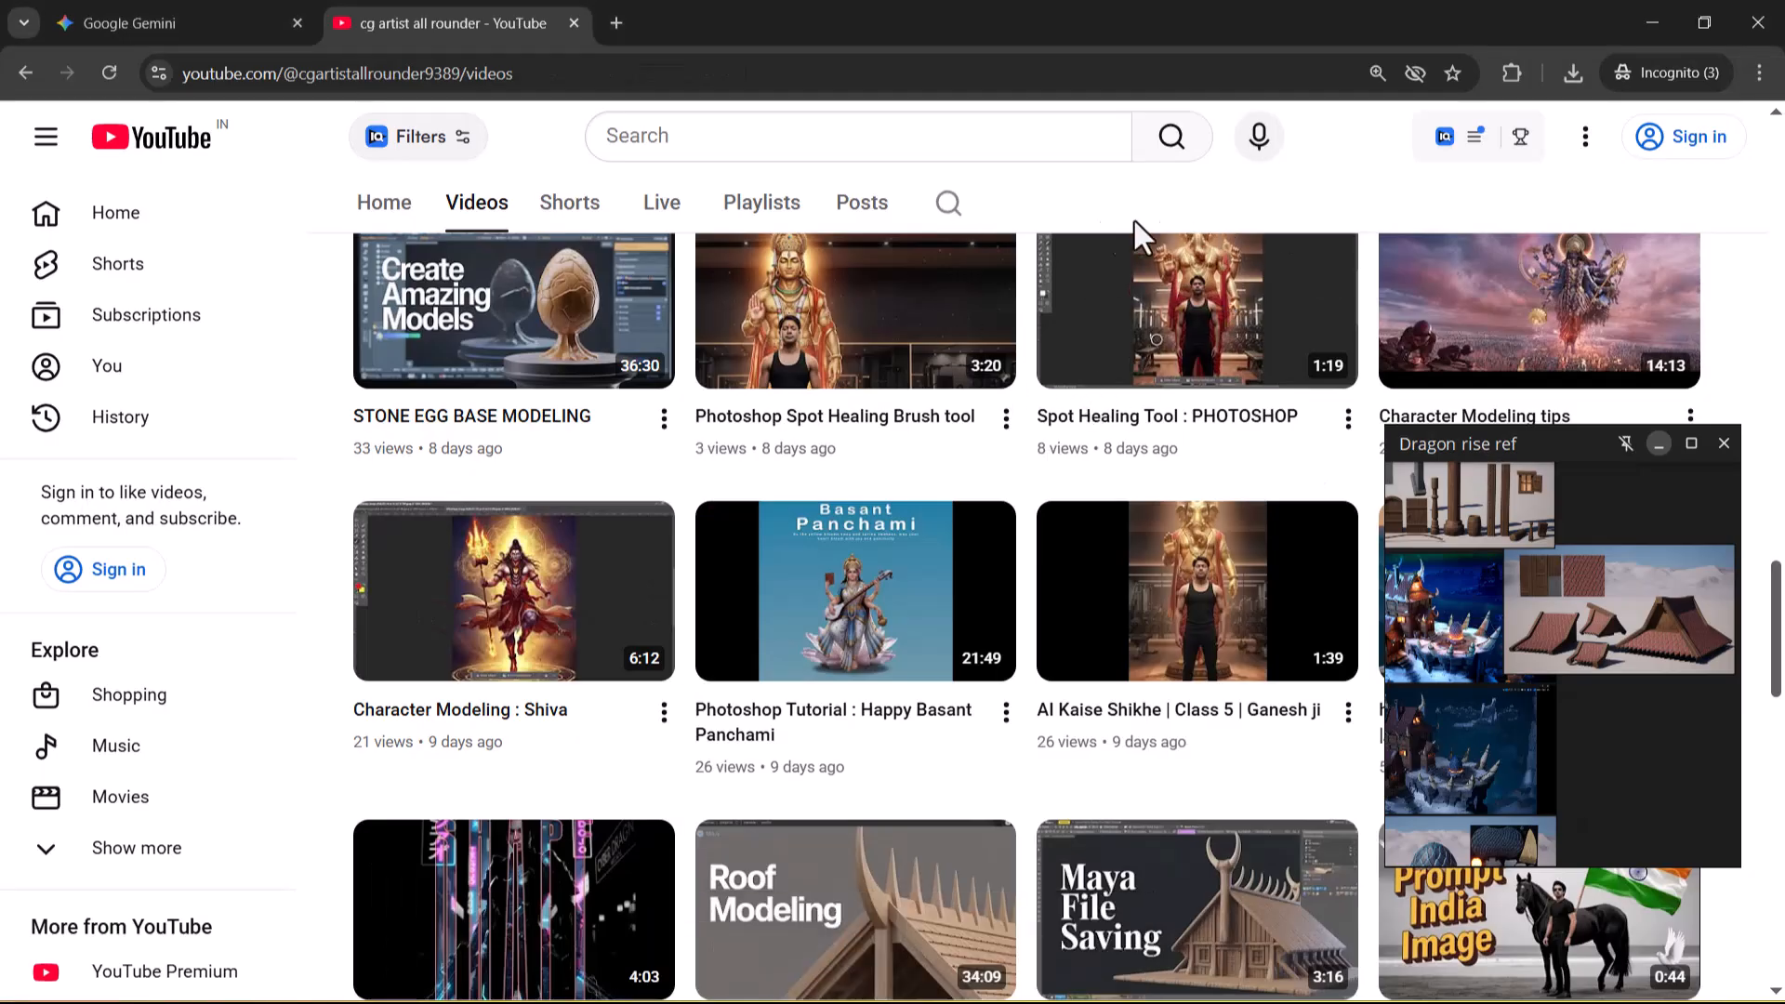
{"action": "left_click", "coordinate": [941, 213]}
{"action": "type", "text": "re"}
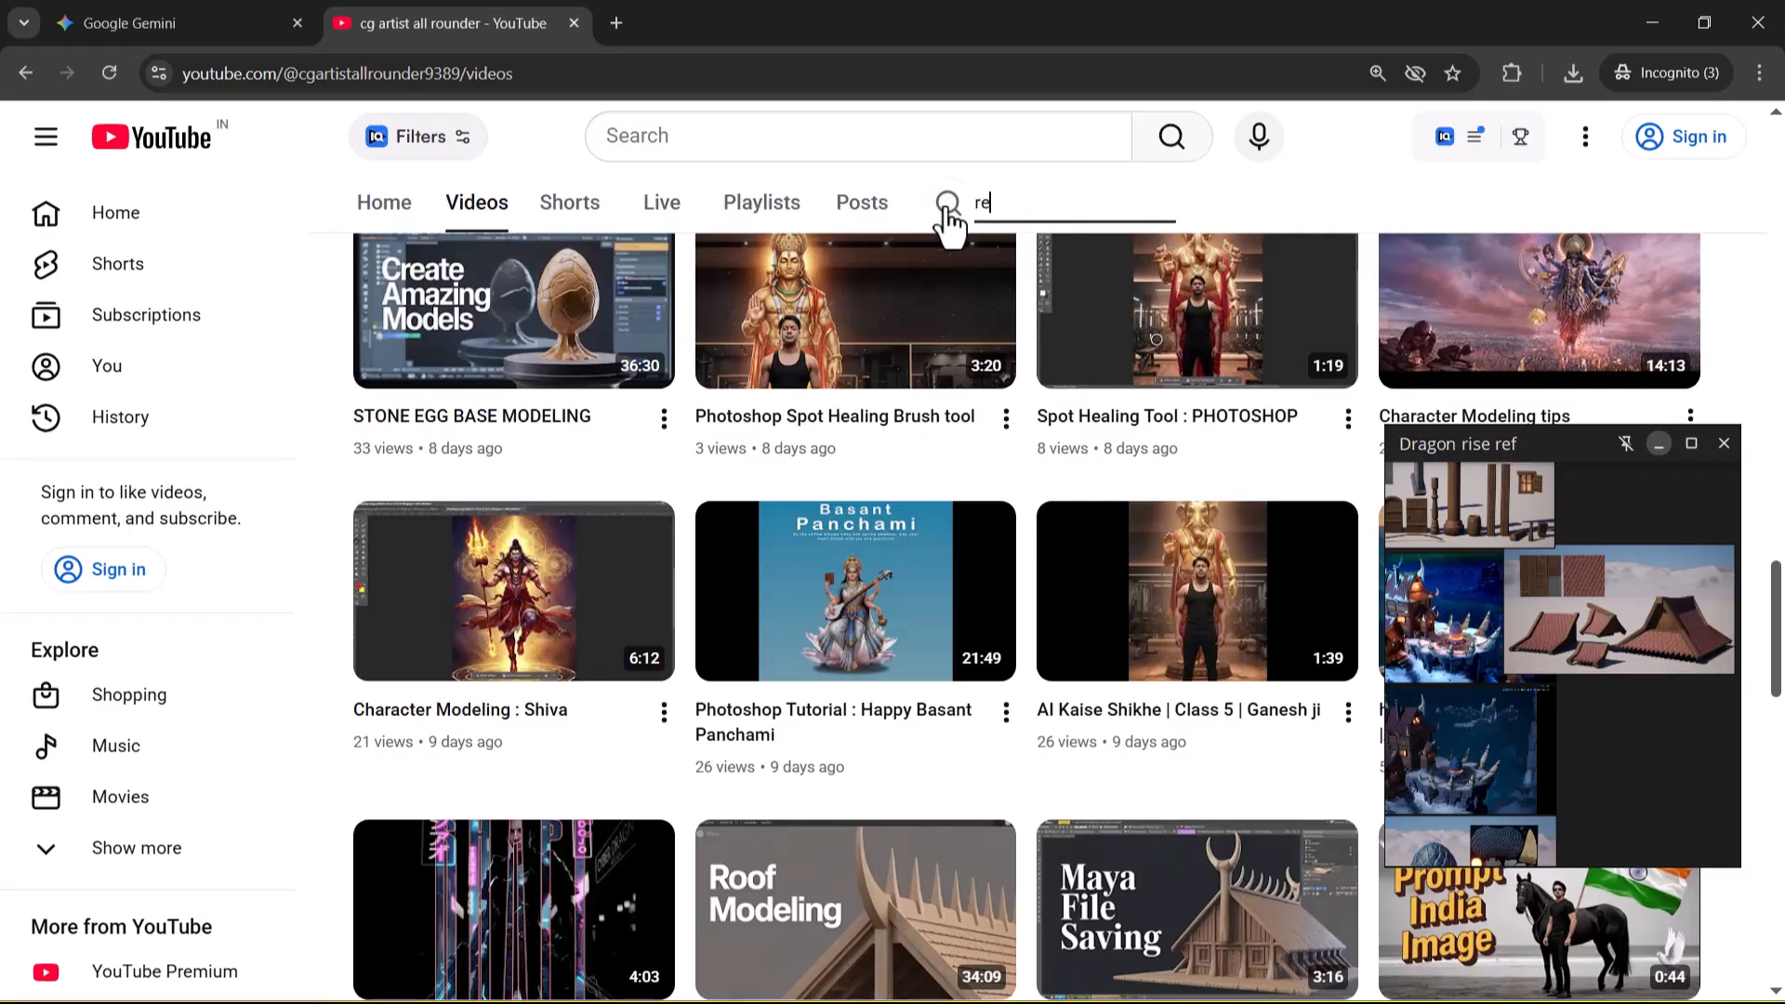
{"action": "type", "text": "topology"}
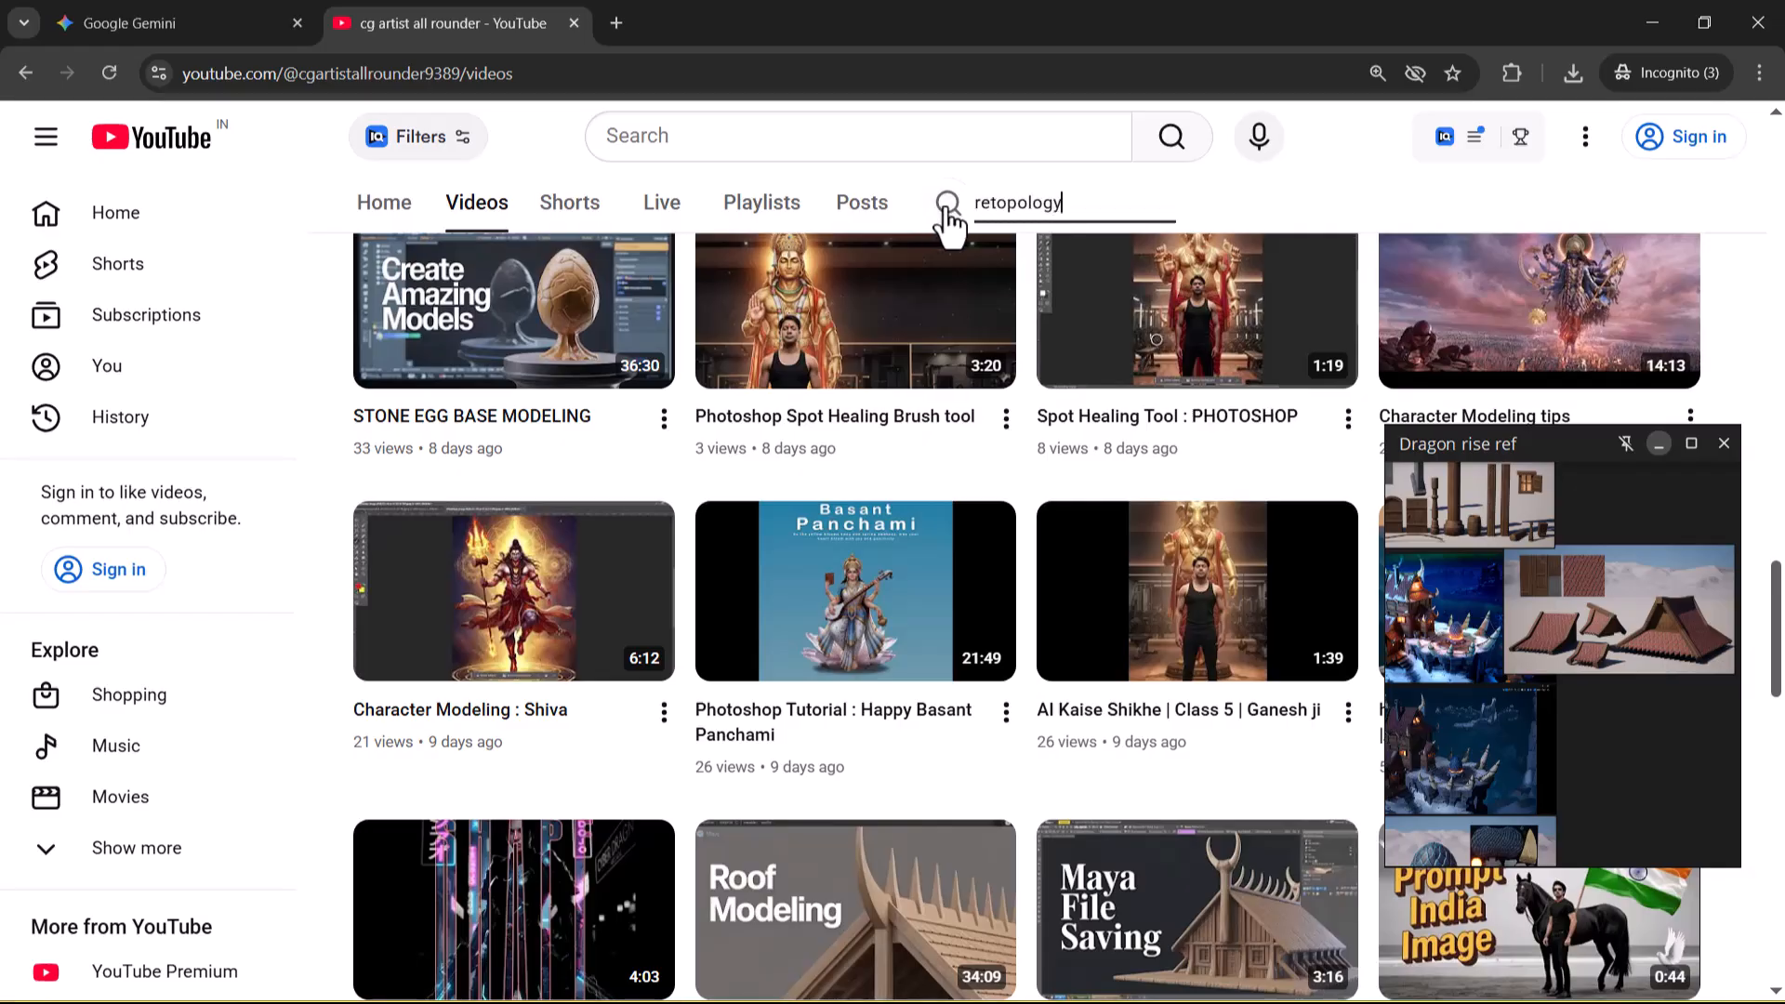
{"action": "key", "text": "Return"}
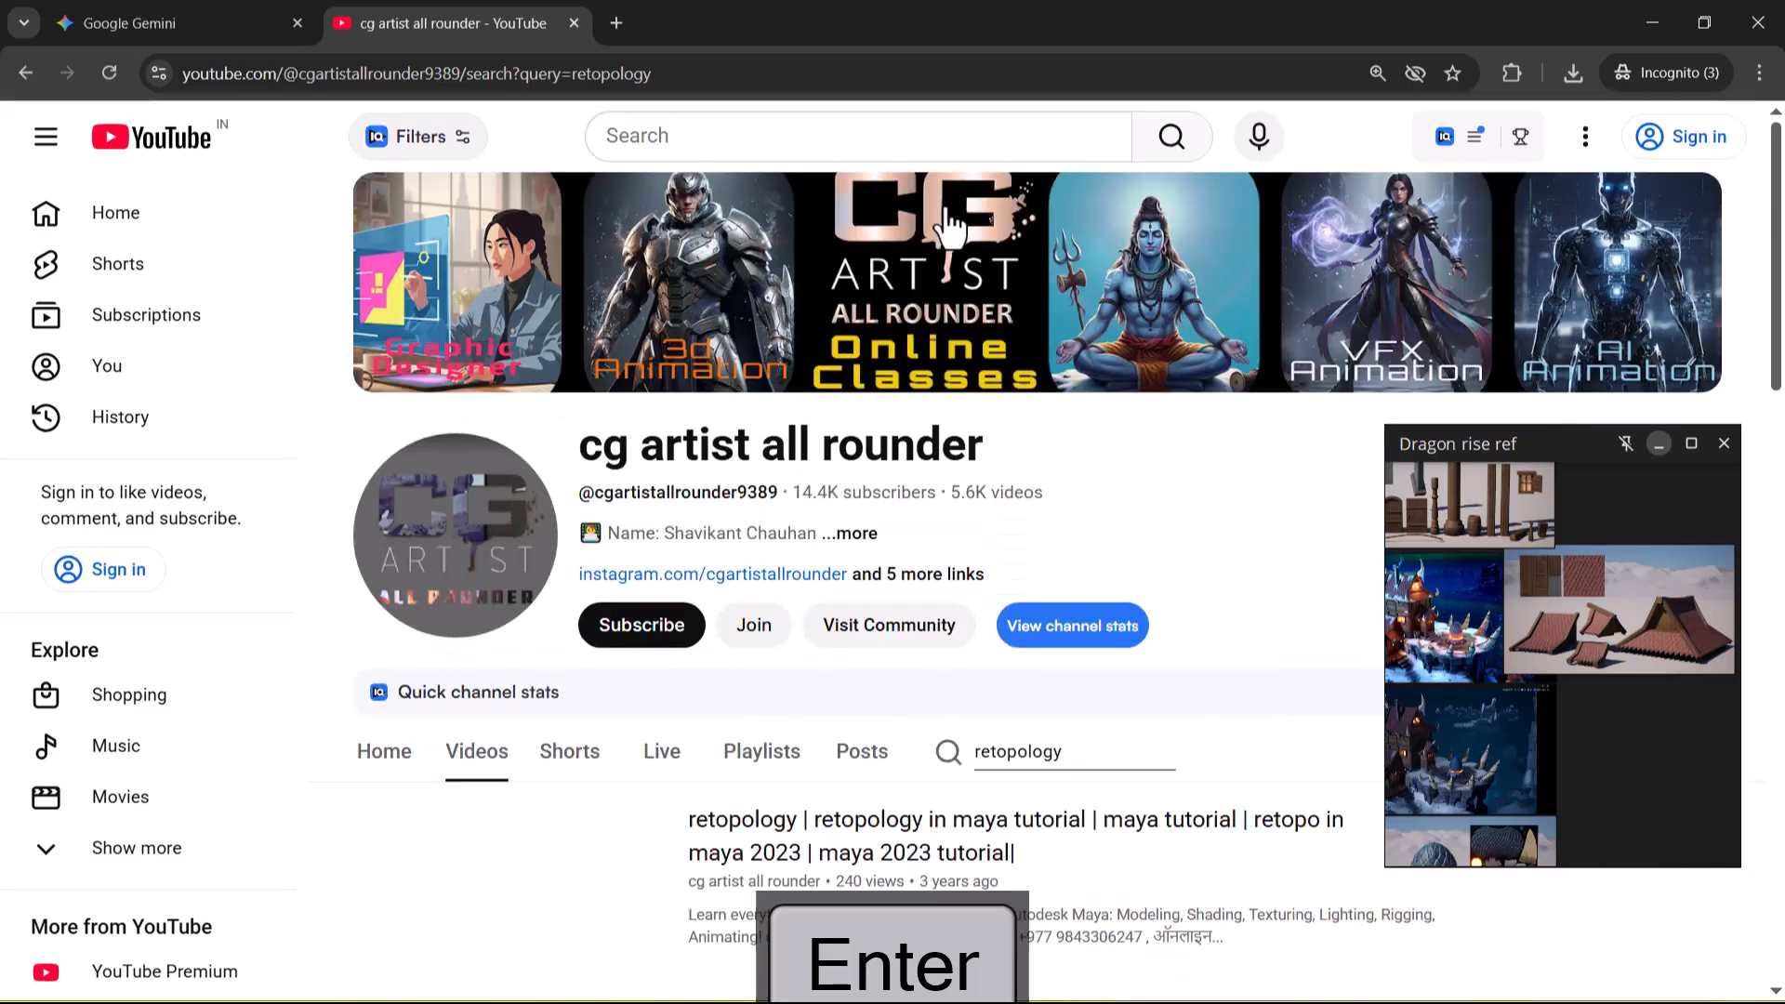
Step: Look through the channel's retopology tutorials, previewing the Maya, ZBrush and level-of-detail videos
{"action": "scroll", "coordinate": [1082, 390], "scroll_direction": "down", "scroll_amount": 5}
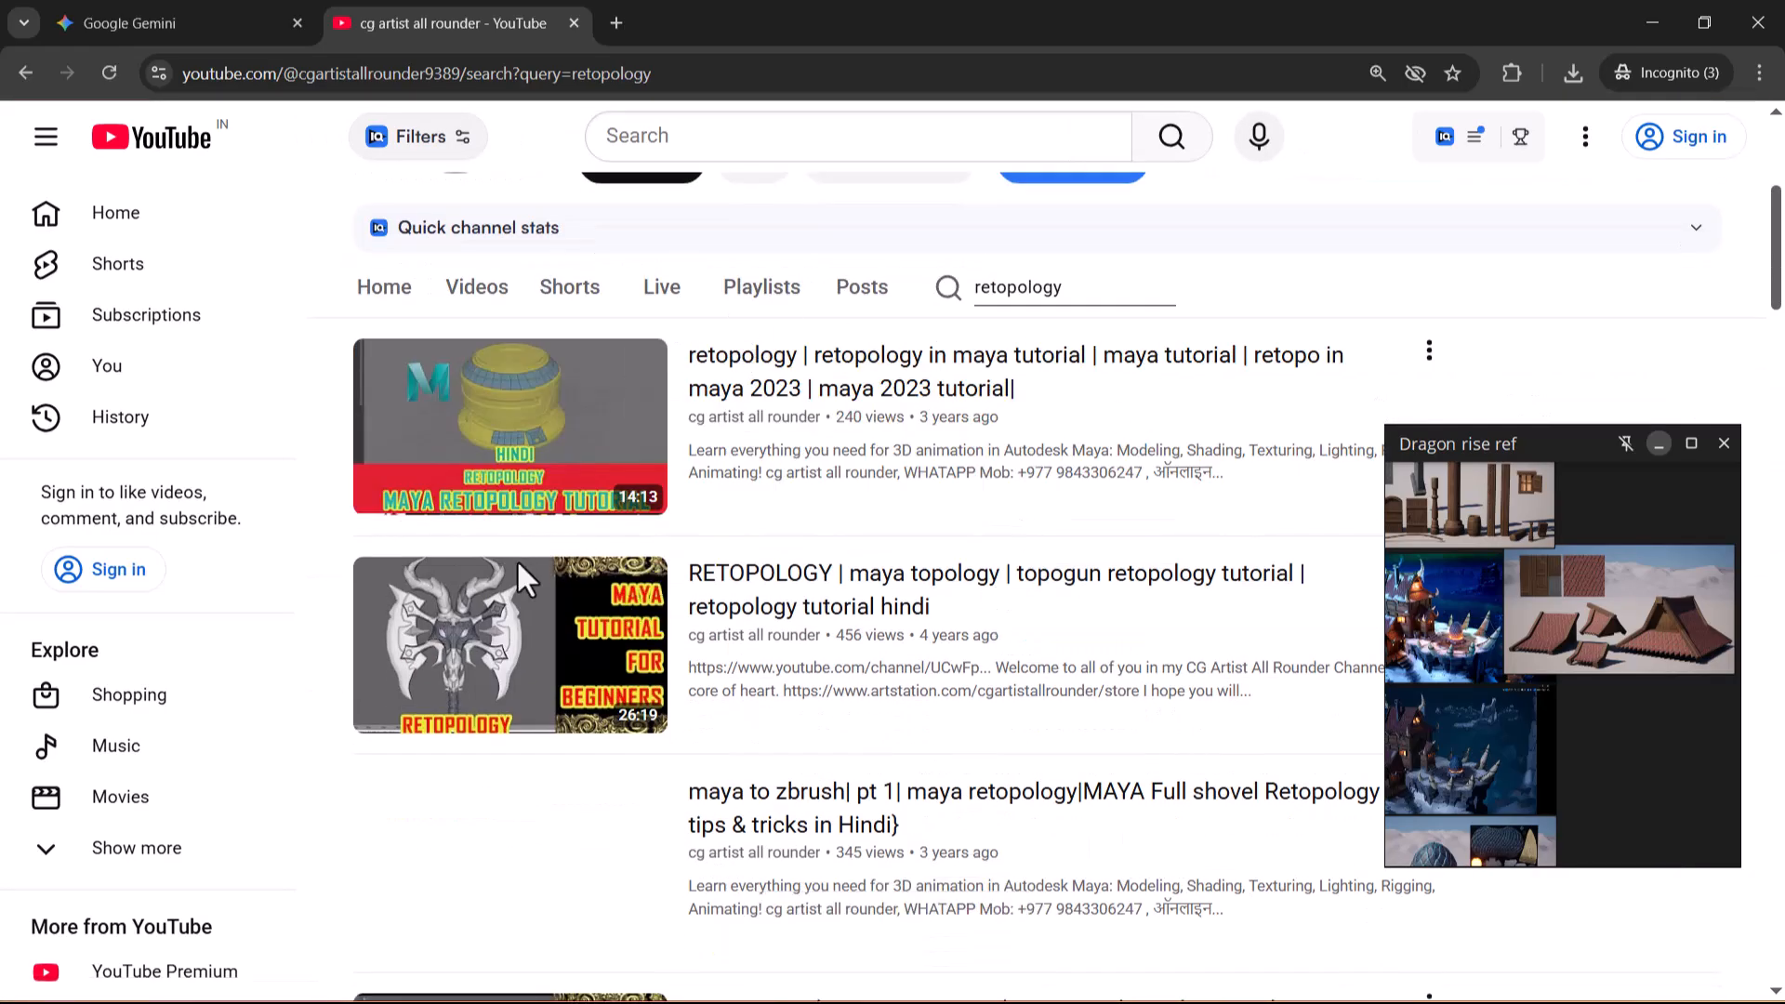
{"action": "mouse_move", "coordinate": [556, 455]}
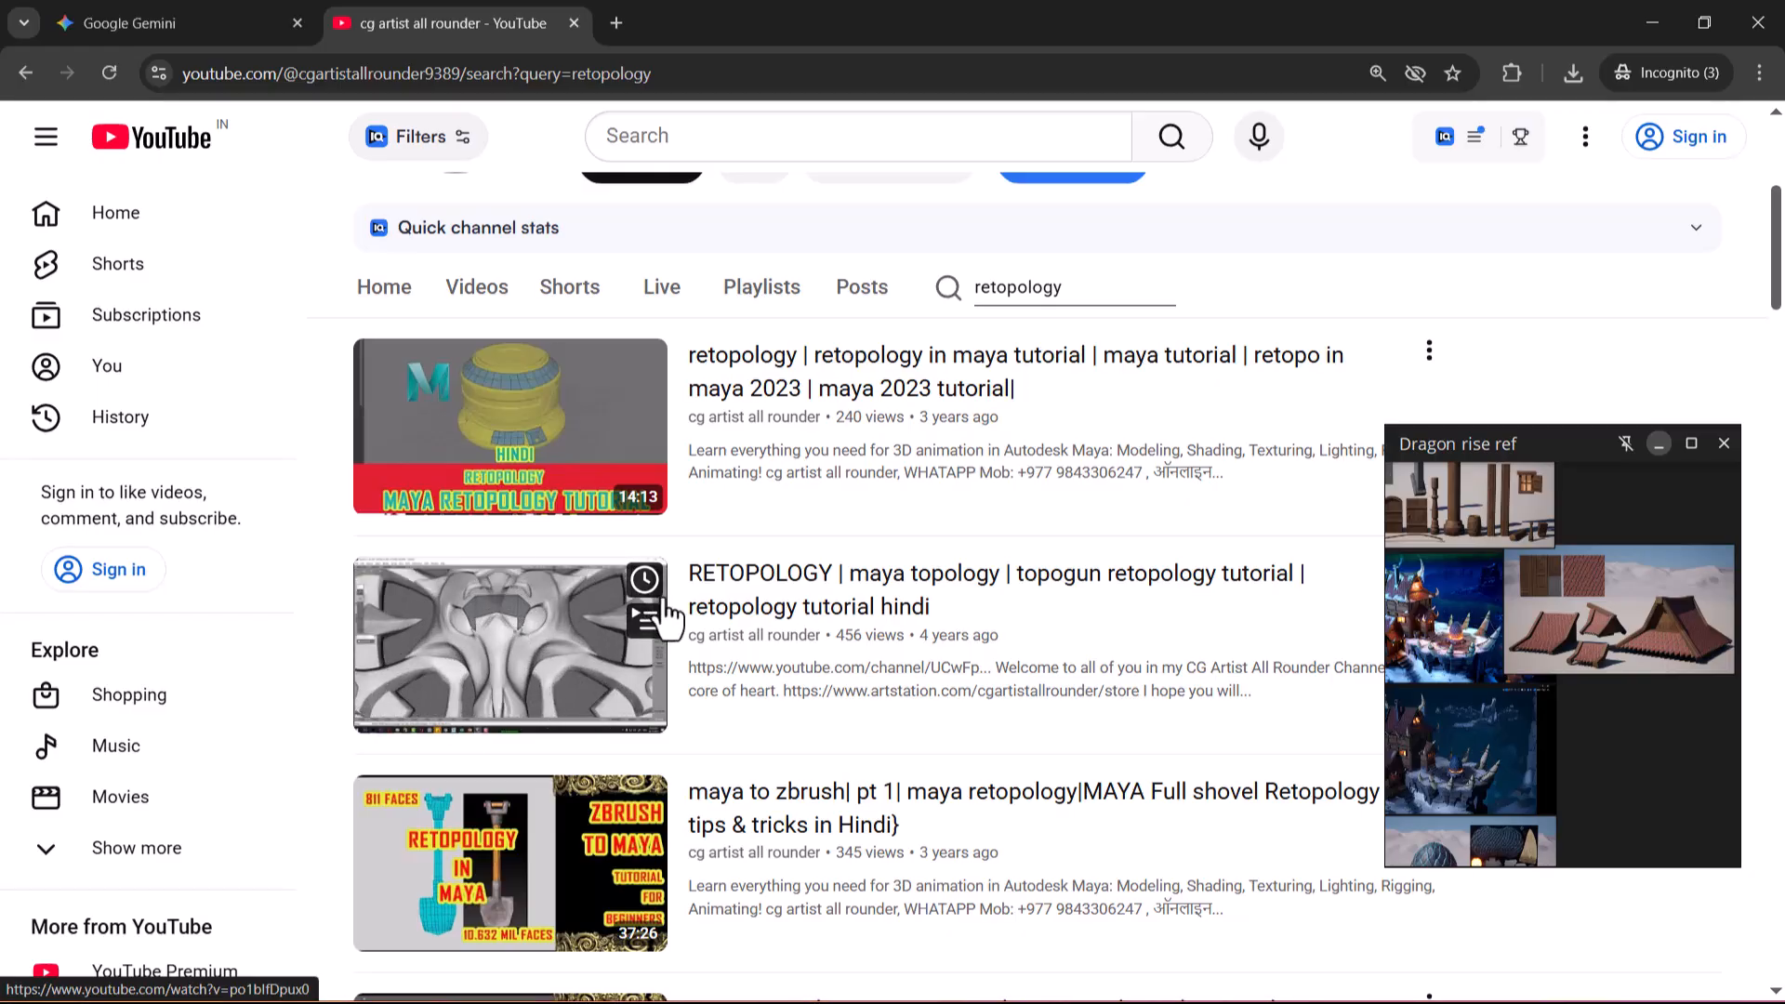
{"action": "scroll", "coordinate": [658, 614], "scroll_direction": "down", "scroll_amount": 3}
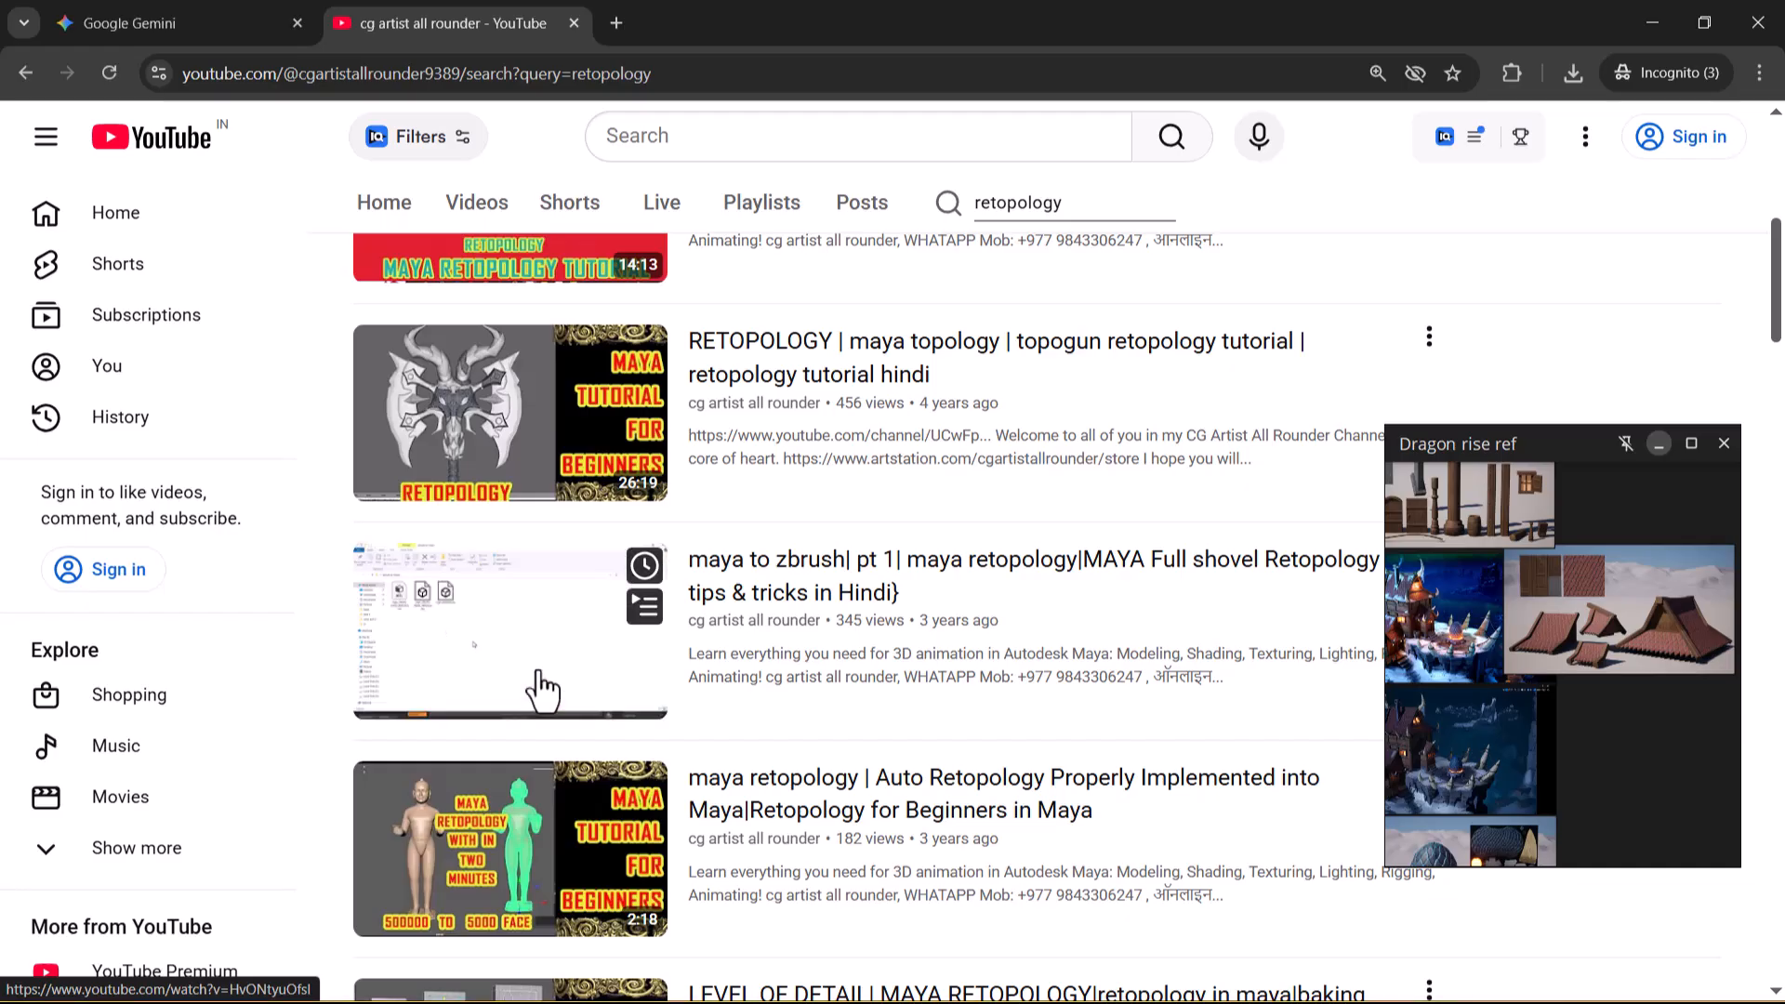
{"action": "scroll", "coordinate": [558, 667], "scroll_direction": "down", "scroll_amount": 1}
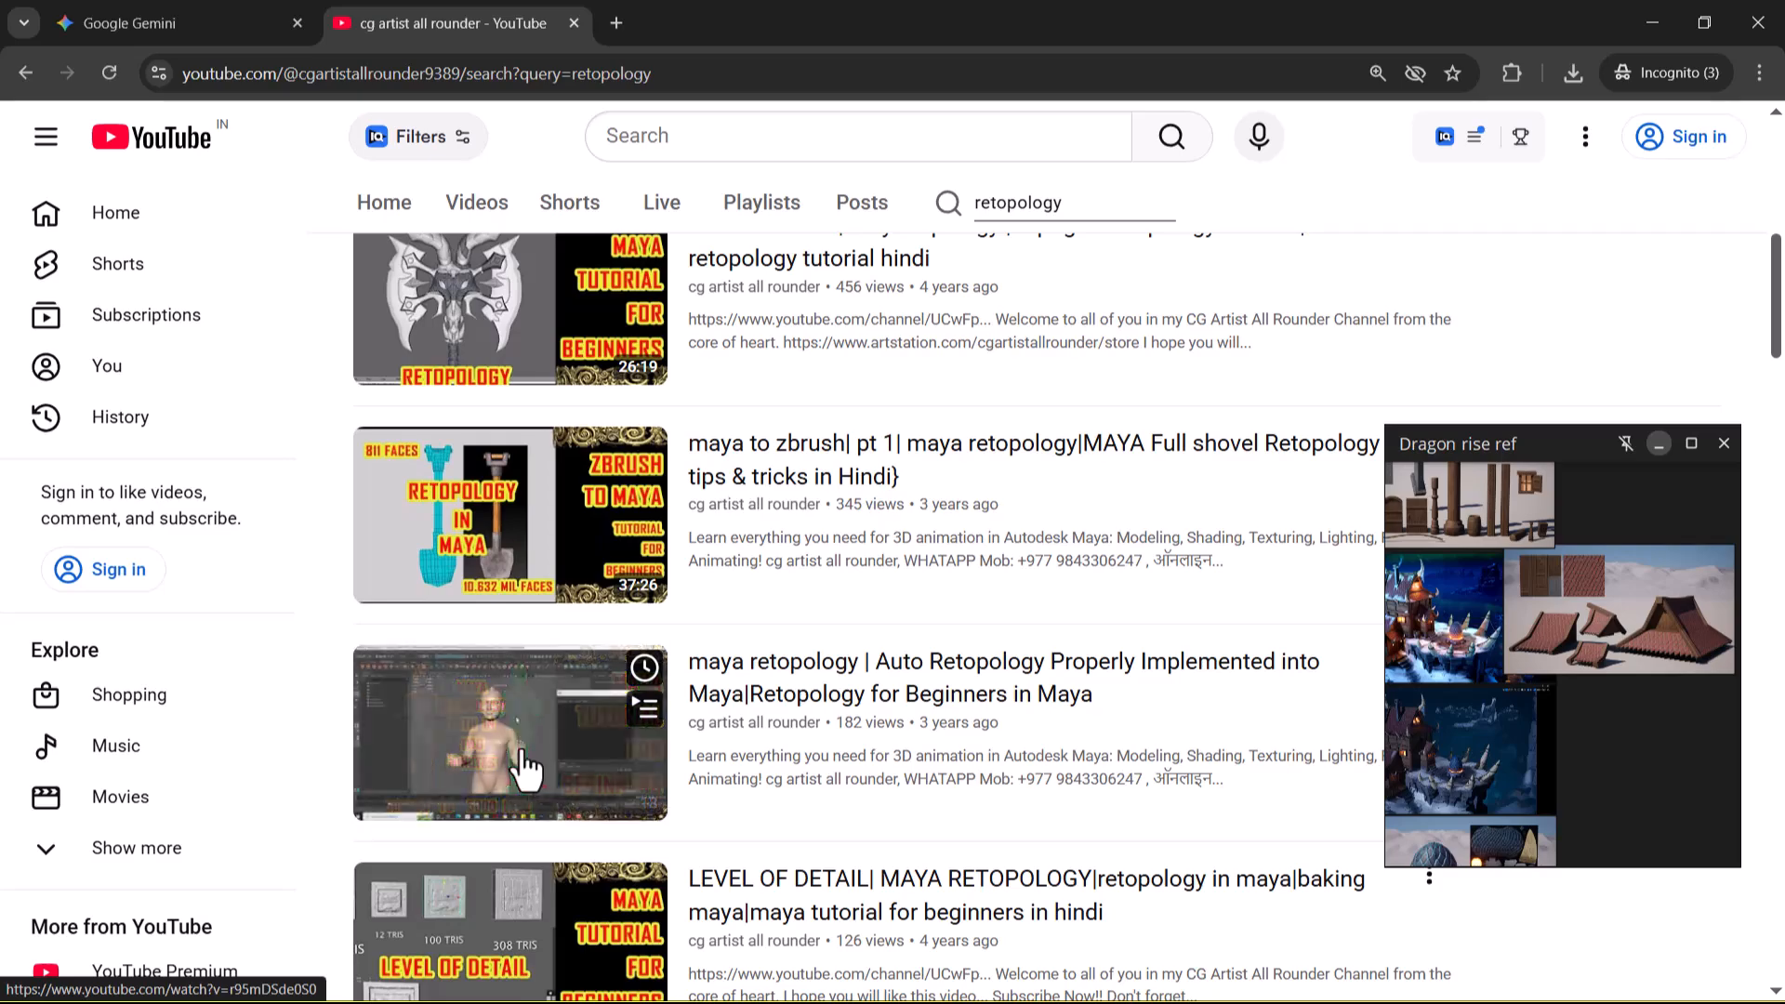
{"action": "scroll", "coordinate": [521, 771], "scroll_direction": "down", "scroll_amount": 3}
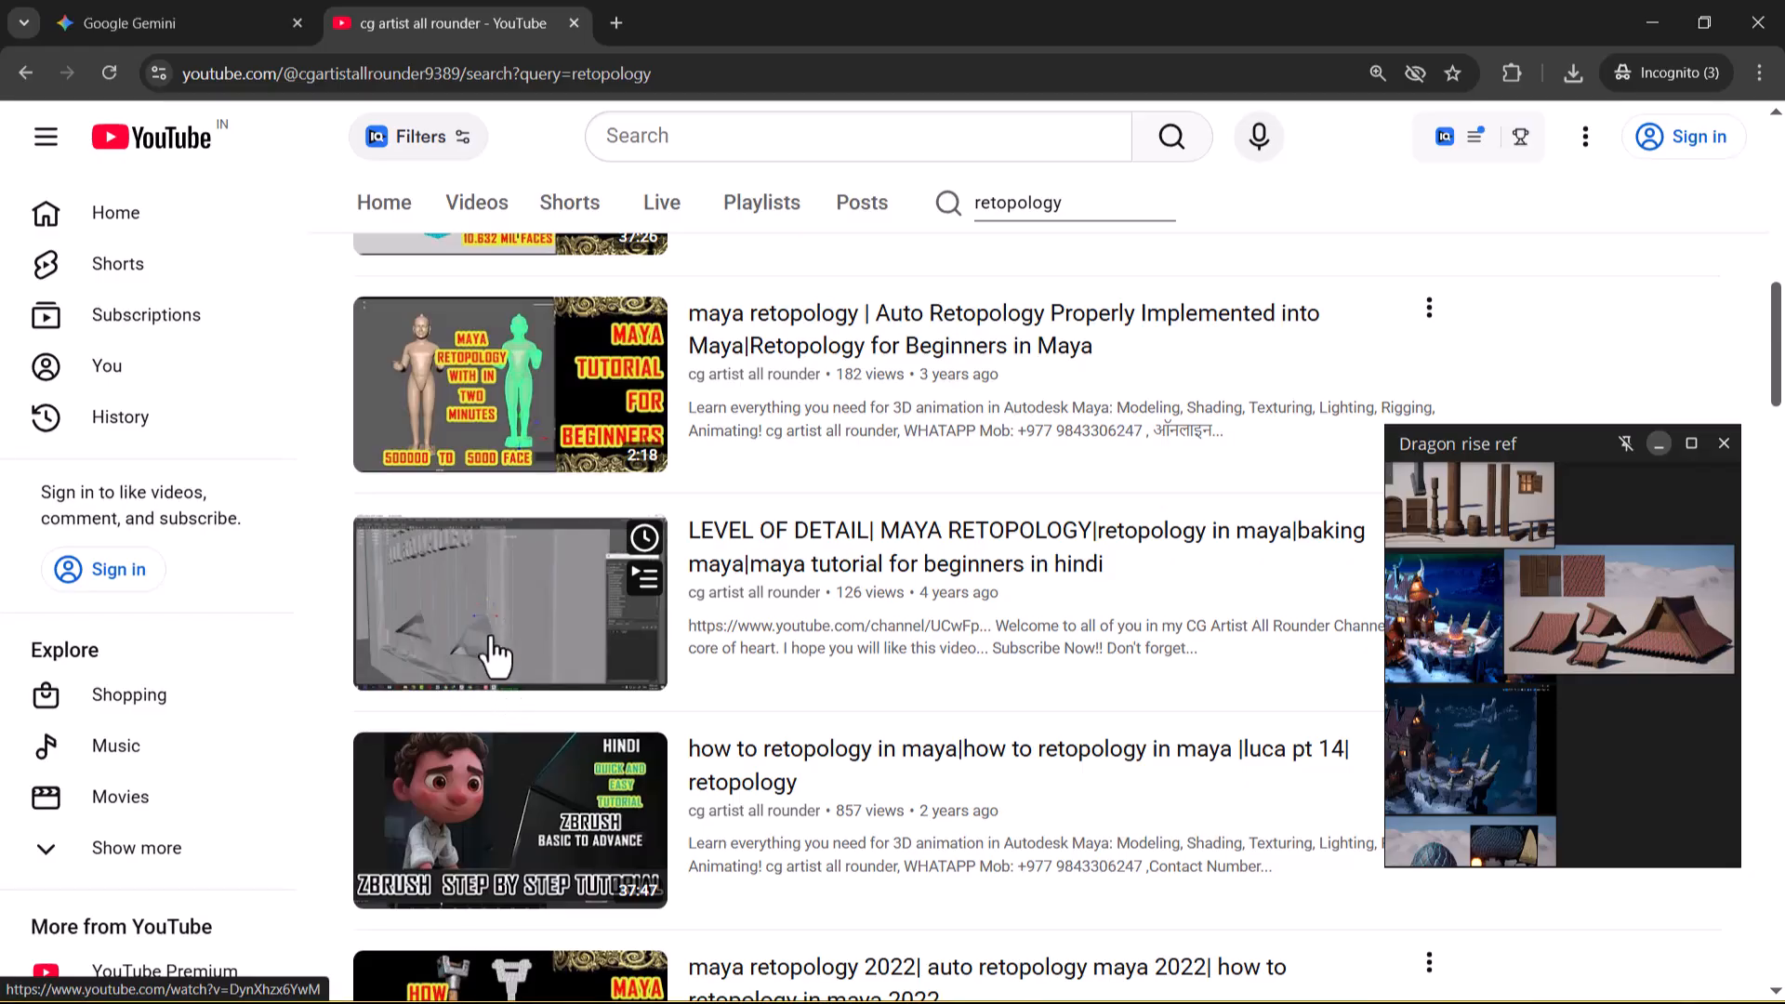
{"action": "scroll", "coordinate": [499, 657], "scroll_direction": "down", "scroll_amount": 3}
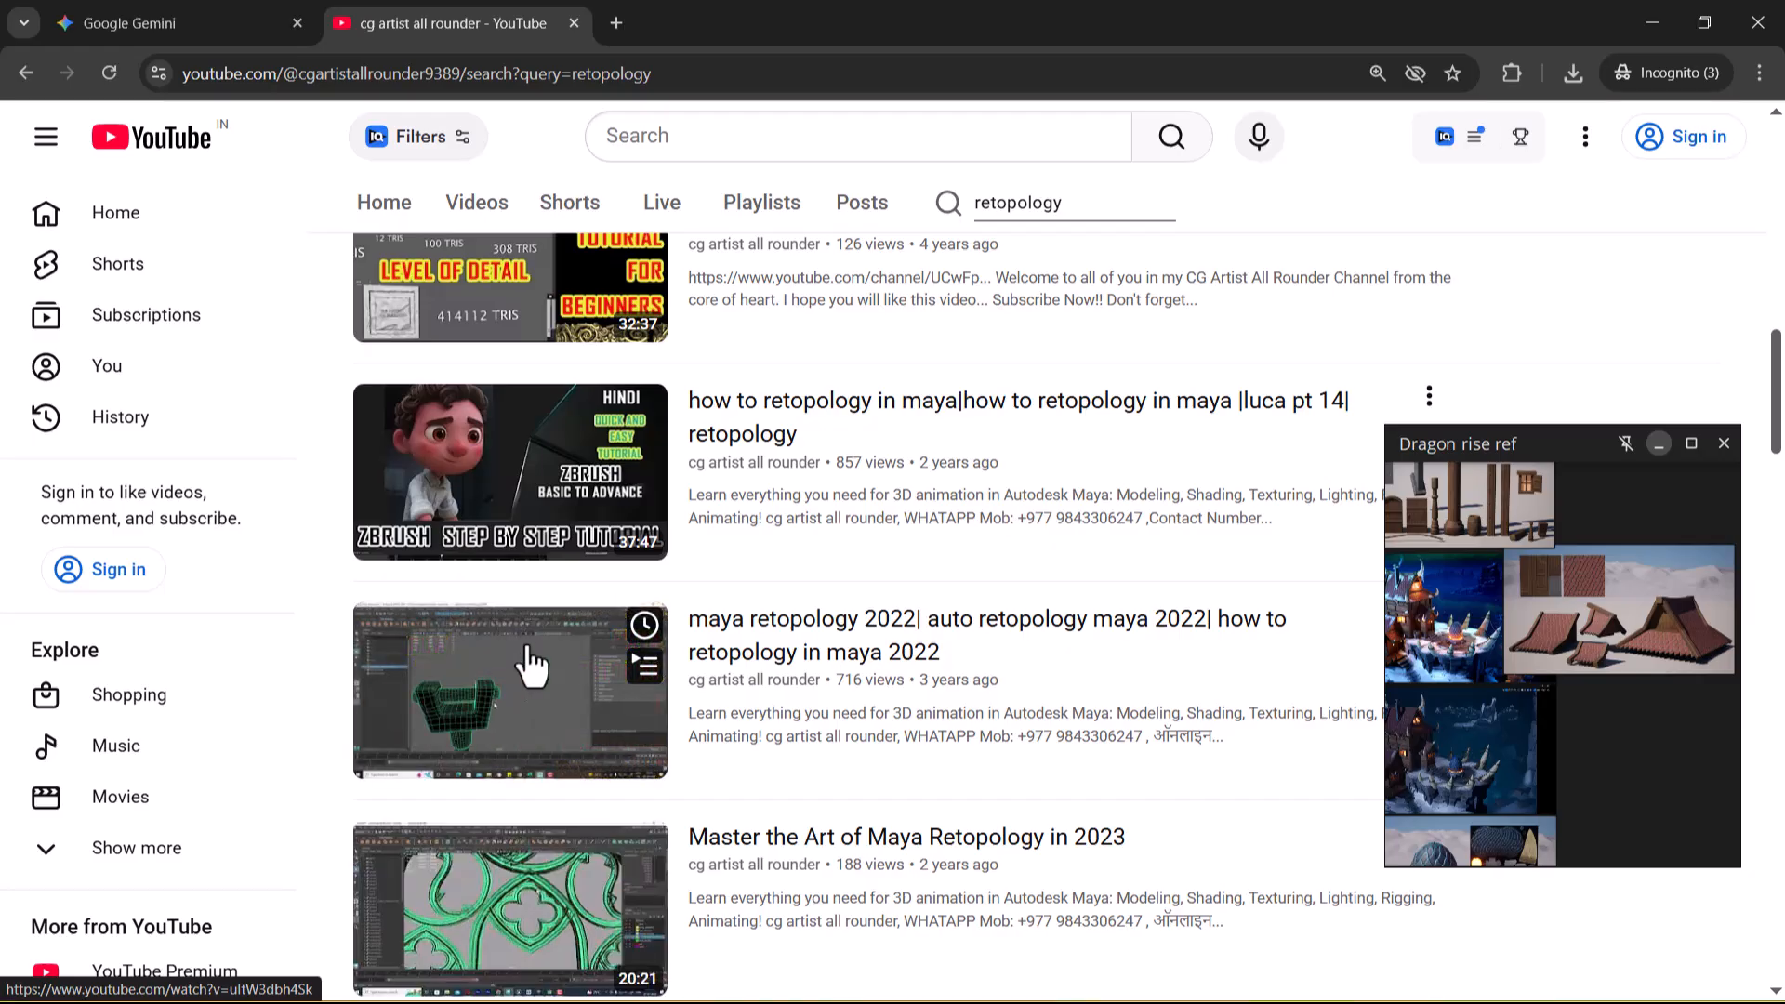
{"action": "scroll", "coordinate": [561, 751], "scroll_direction": "up", "scroll_amount": 3}
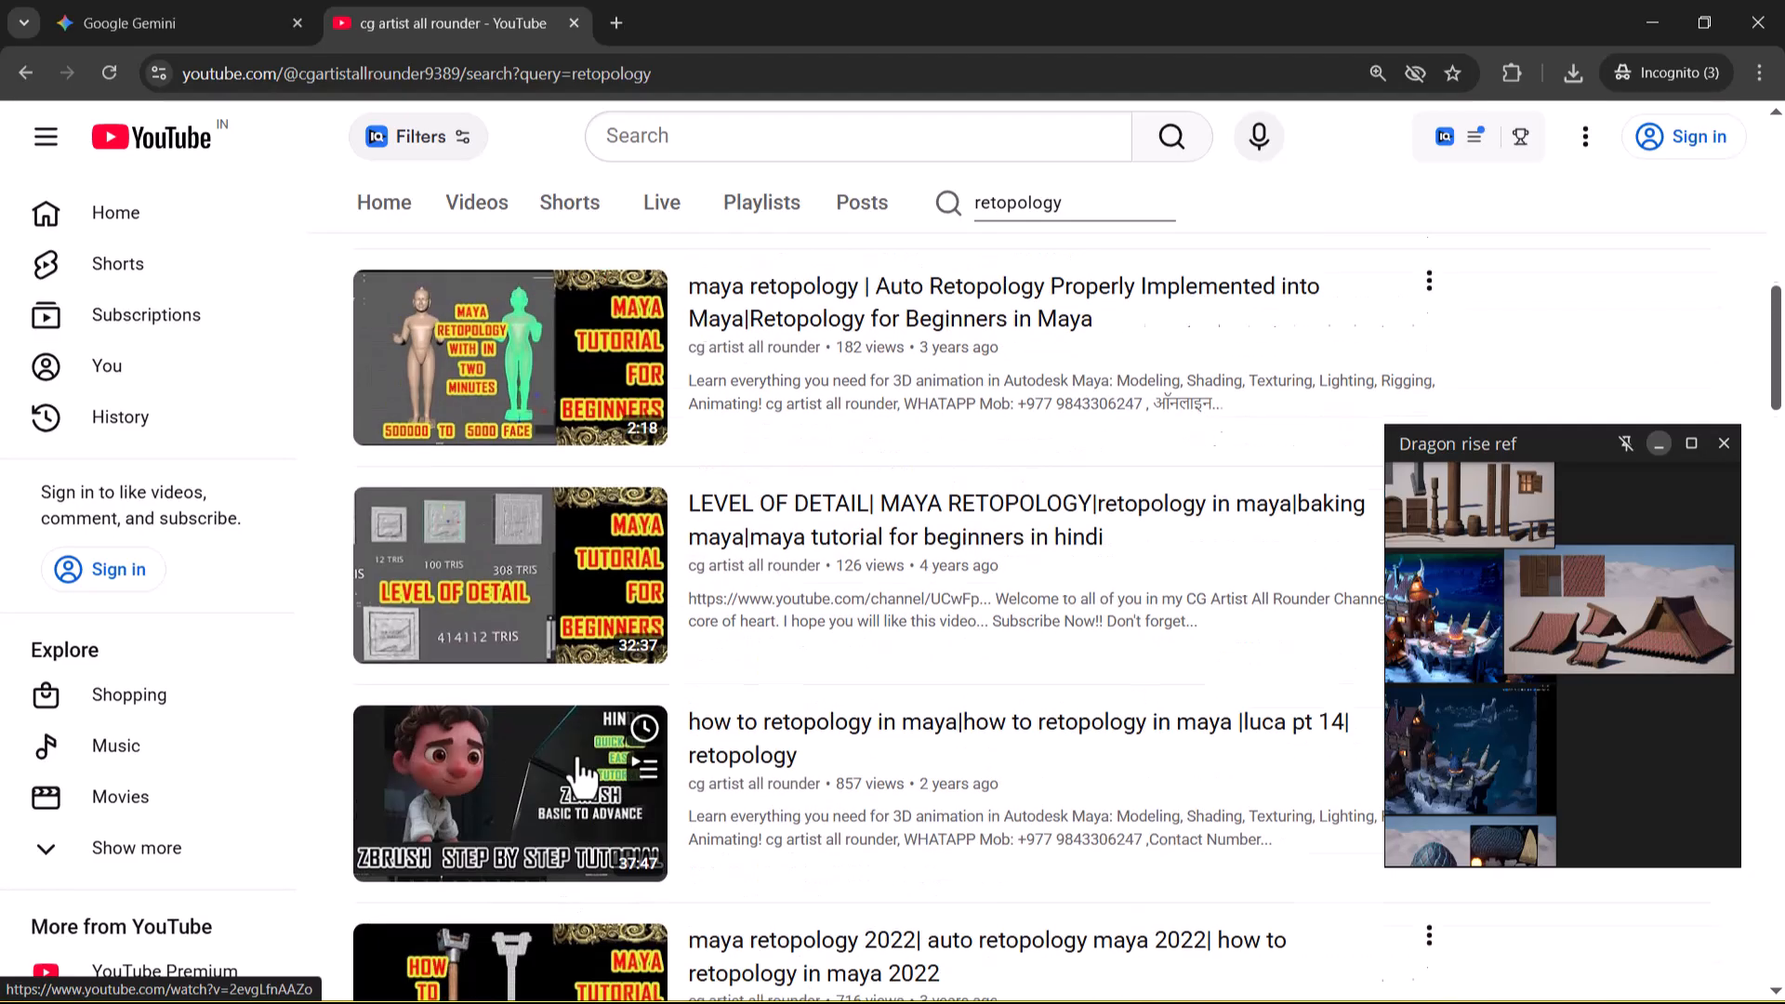
{"action": "scroll", "coordinate": [706, 710], "scroll_direction": "up", "scroll_amount": 4}
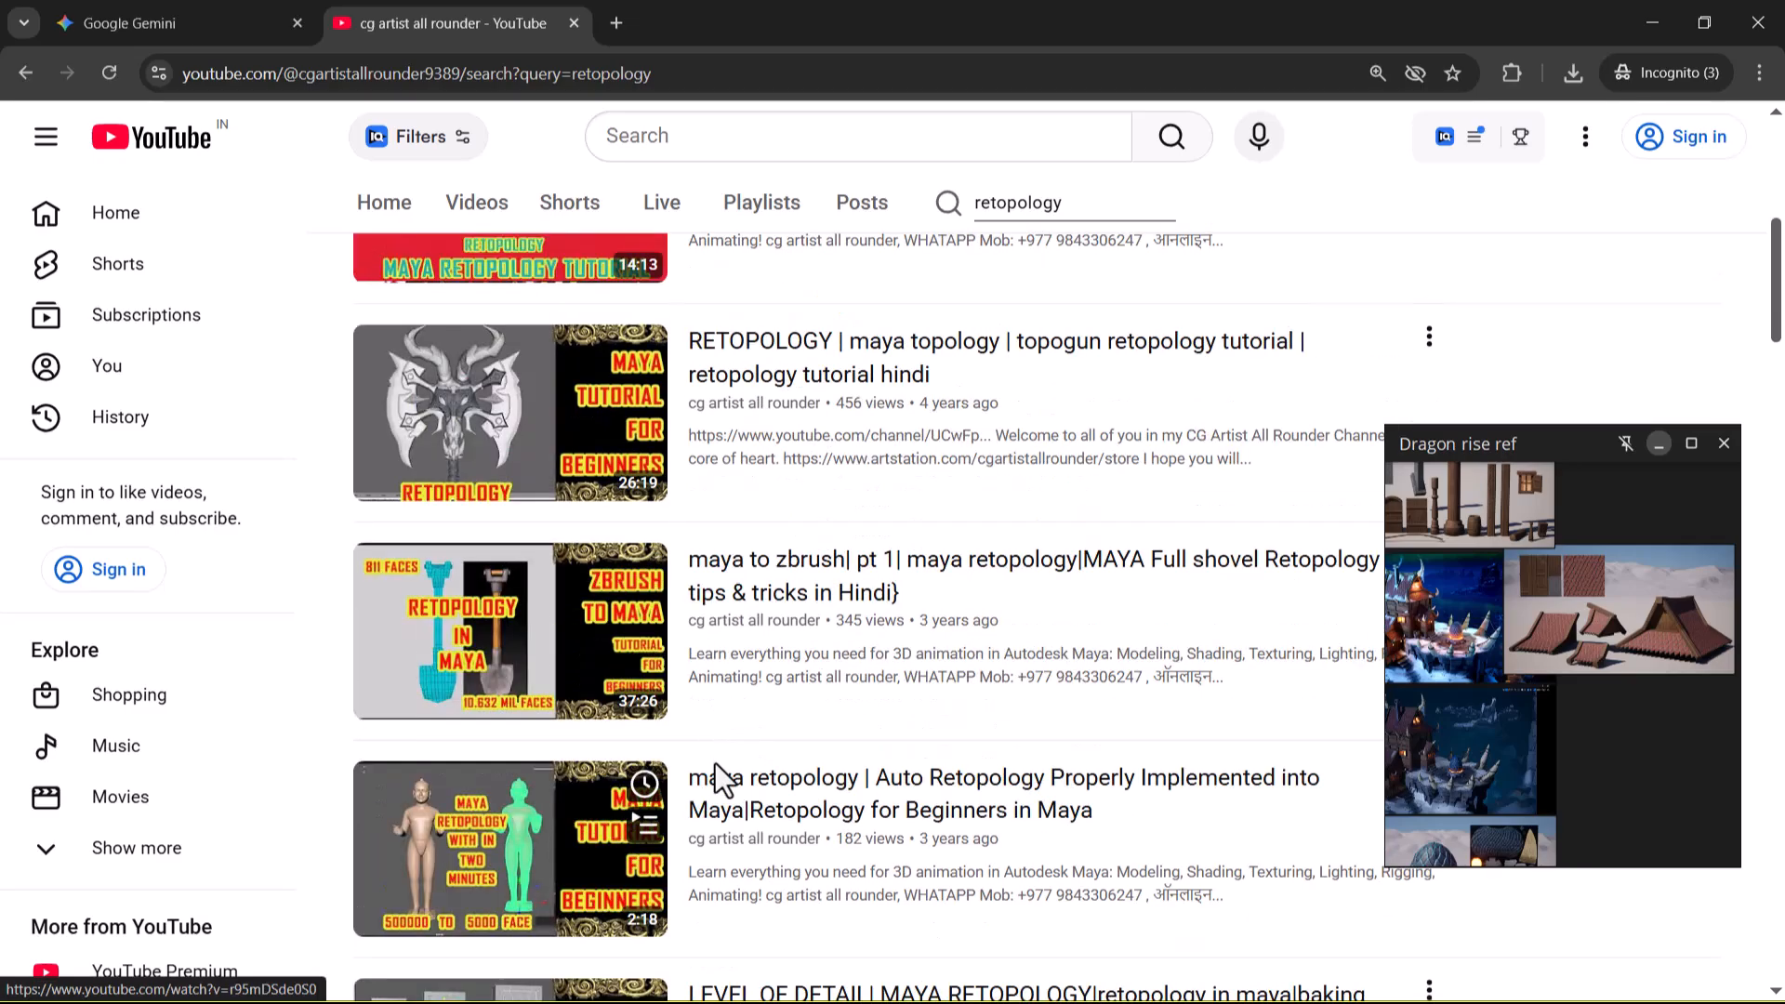
{"action": "scroll", "coordinate": [741, 712], "scroll_direction": "up", "scroll_amount": 4}
Step: Switch back to ZBrush and check the decimated ledge's wireframe with PolyFrame
{"action": "key", "text": "alt+Tab"}
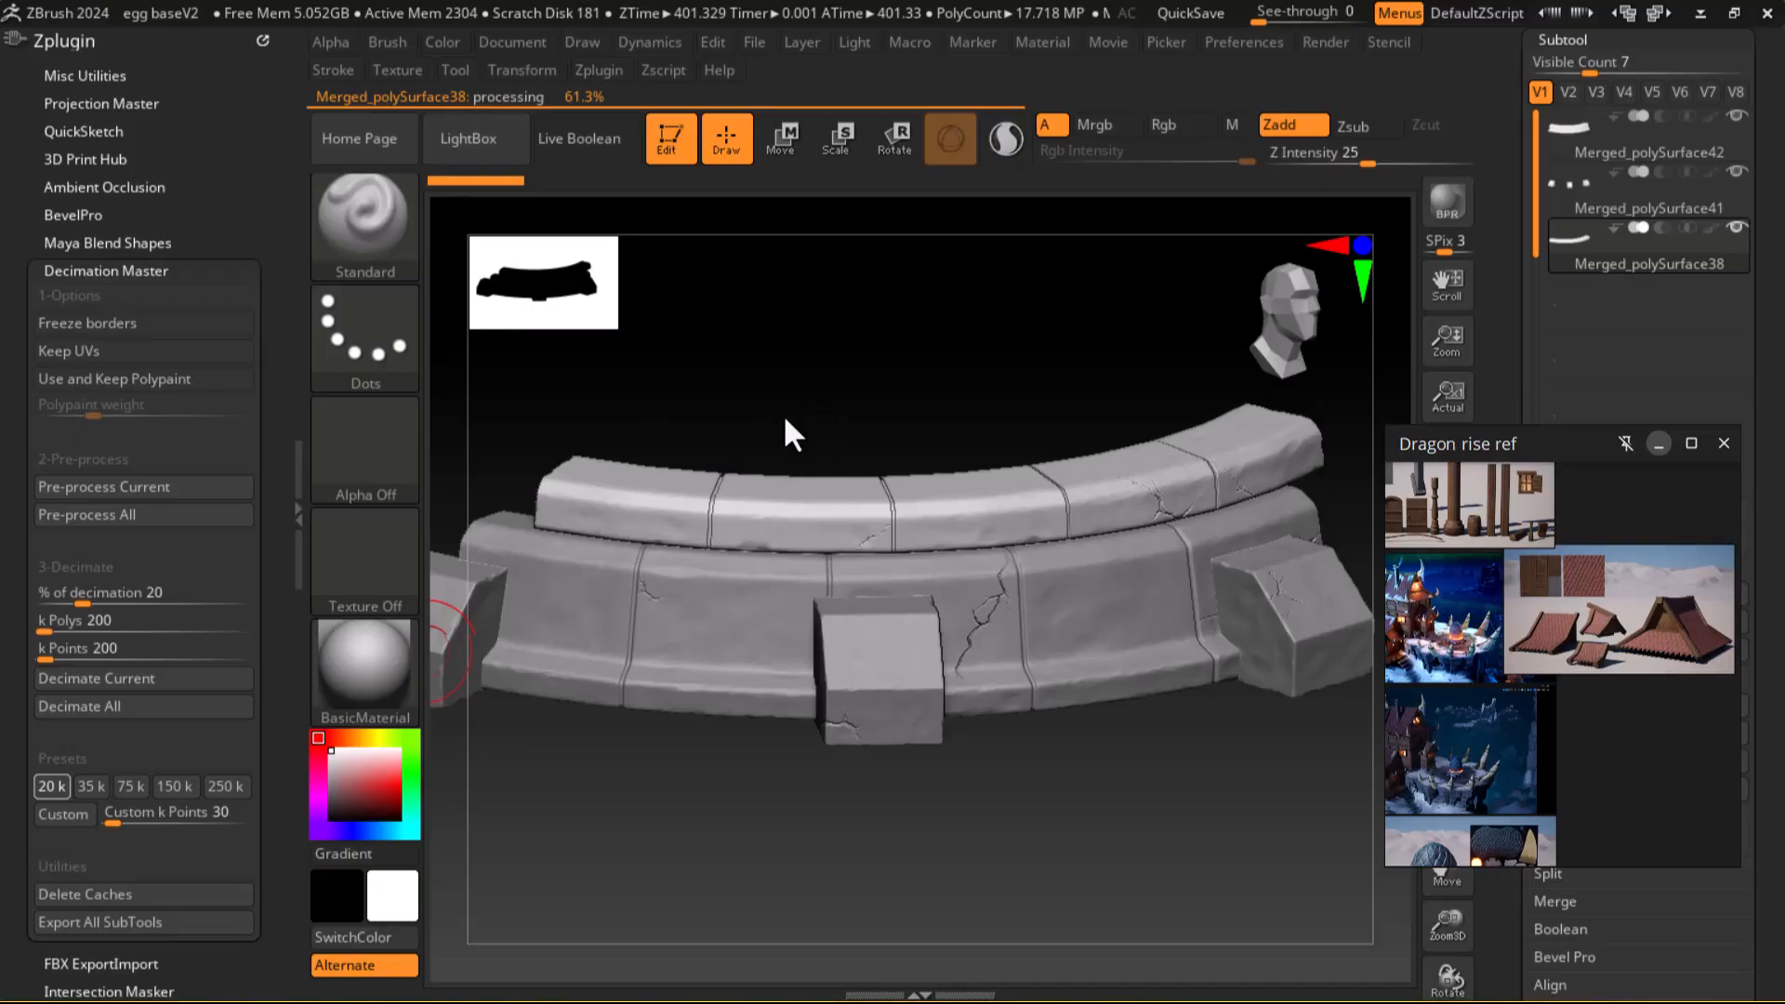
{"action": "key", "text": "alt+Tab"}
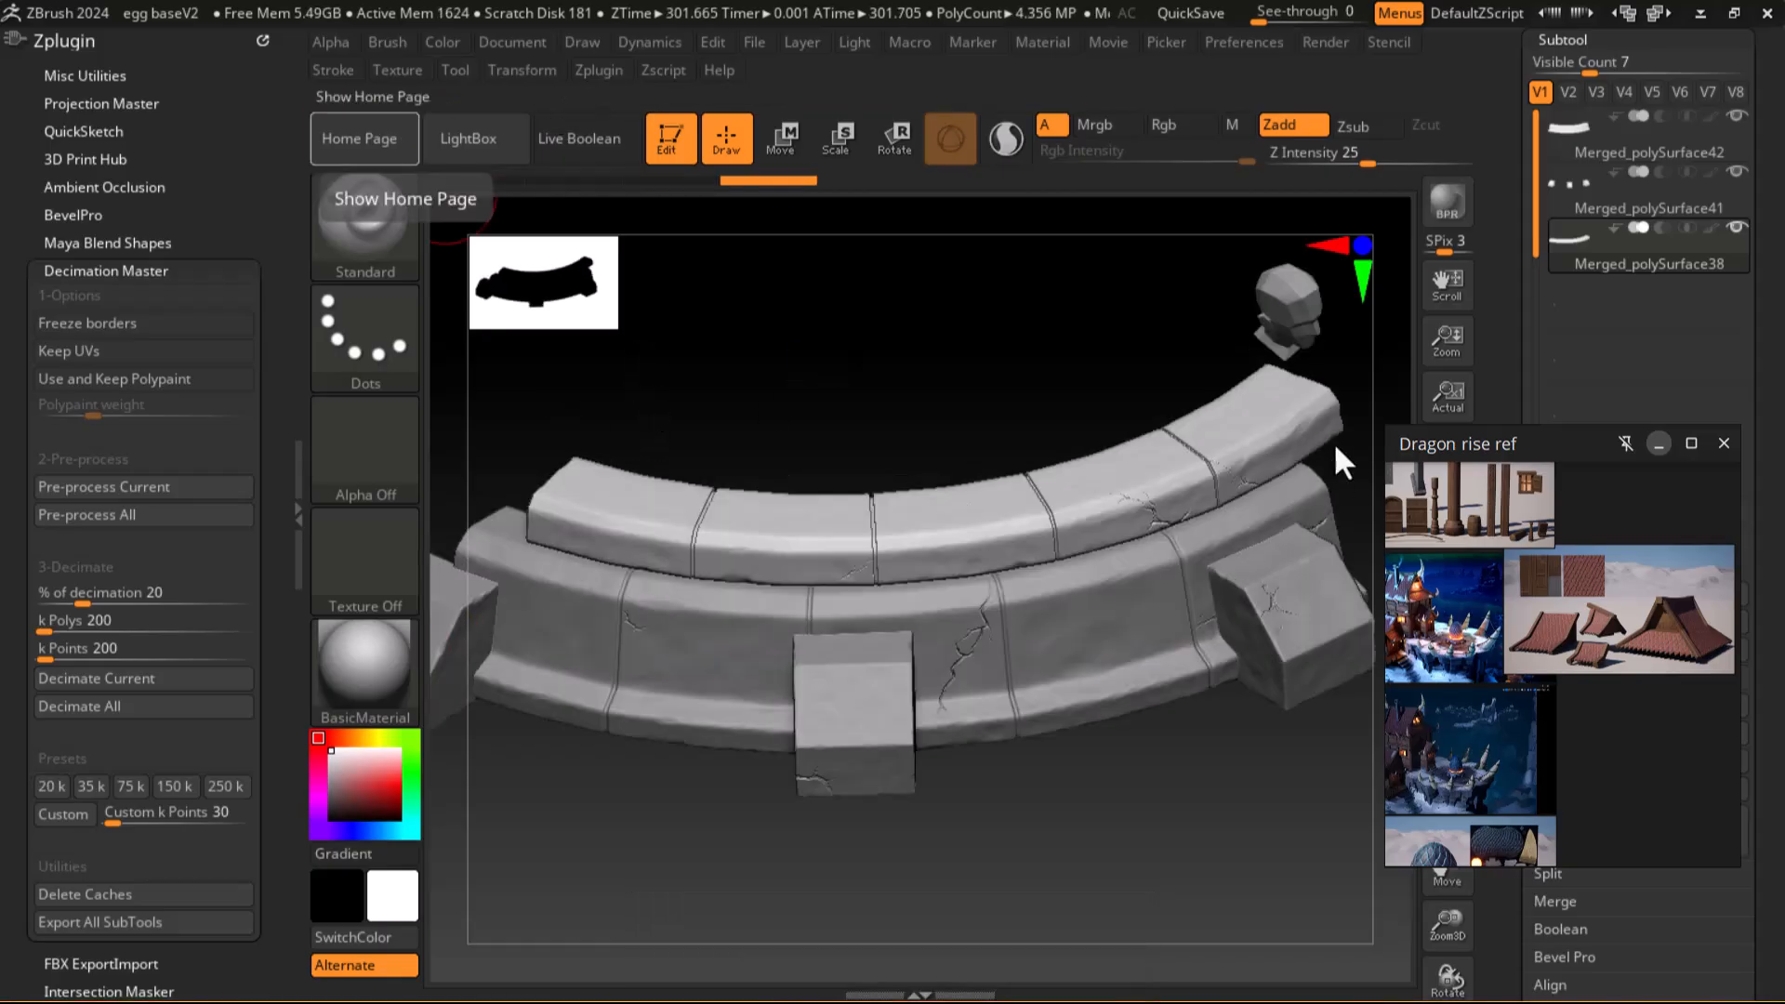
{"action": "left_click_drag", "start_coordinate": [997, 396], "coordinate": [1004, 384]}
{"action": "key", "text": "shift+f"}
{"action": "key", "text": "shift+f"}
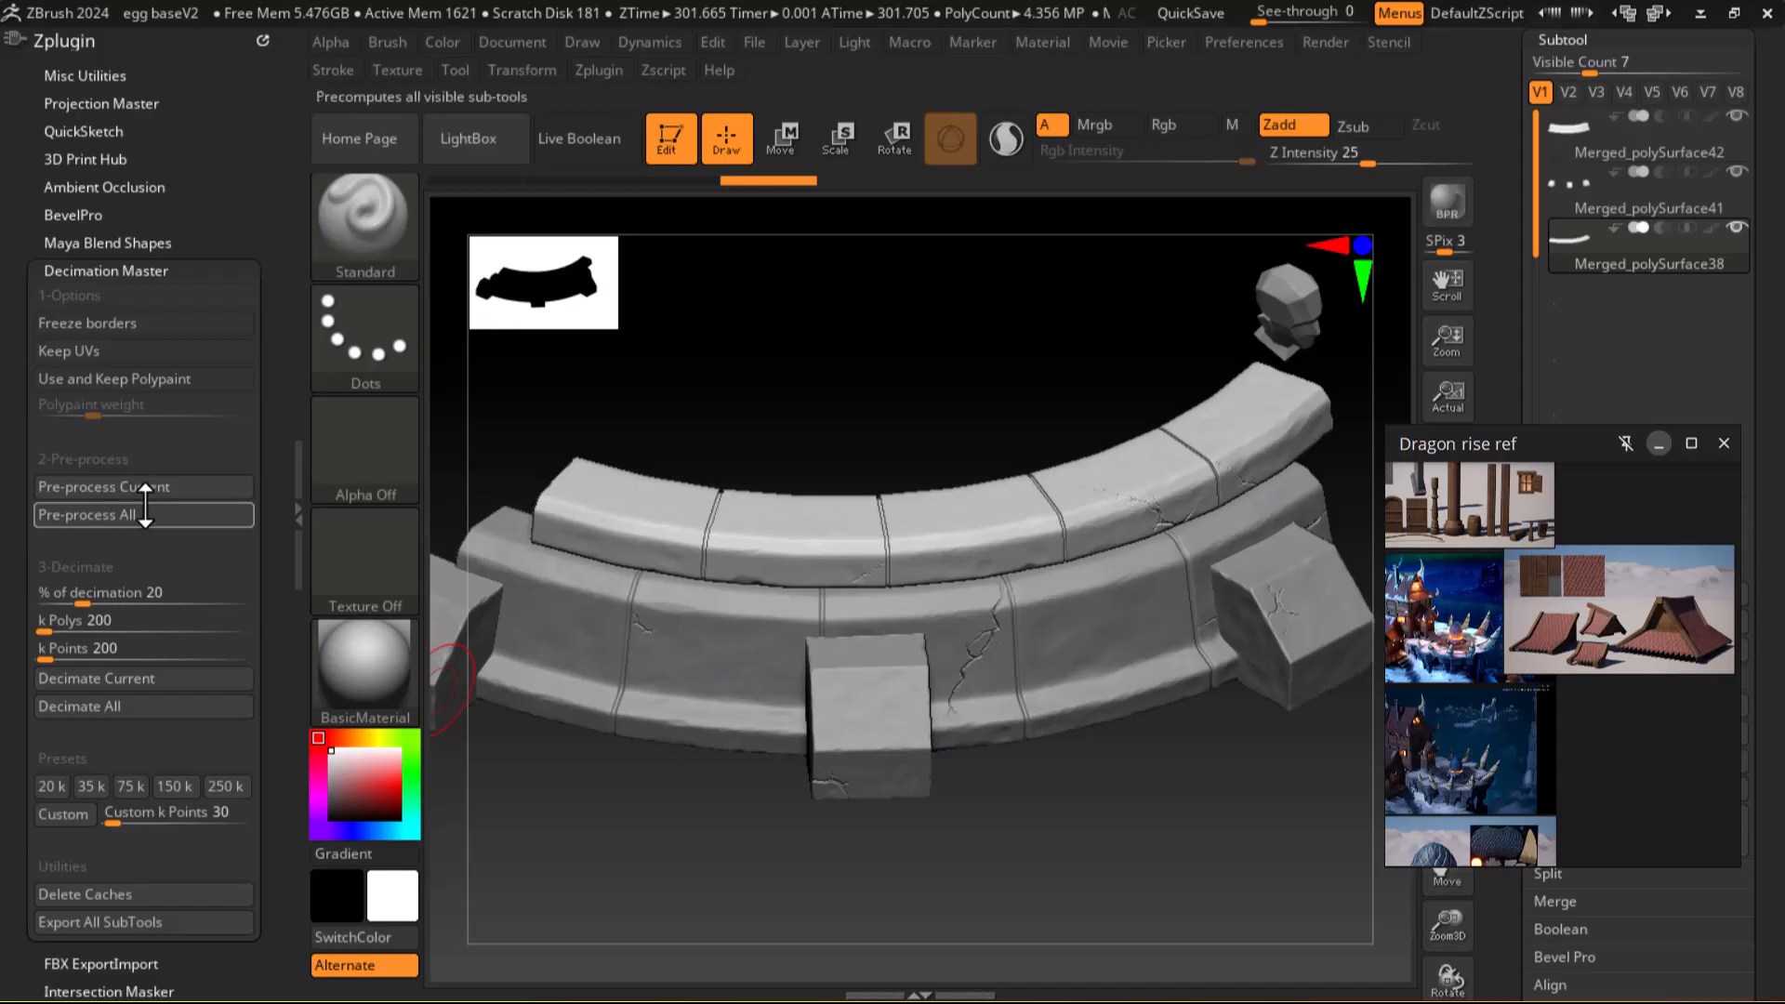
Step: Pre-process the current ledge subtool and decimate it with the decimation percentage set to 5
{"action": "left_click", "coordinate": [79, 485]}
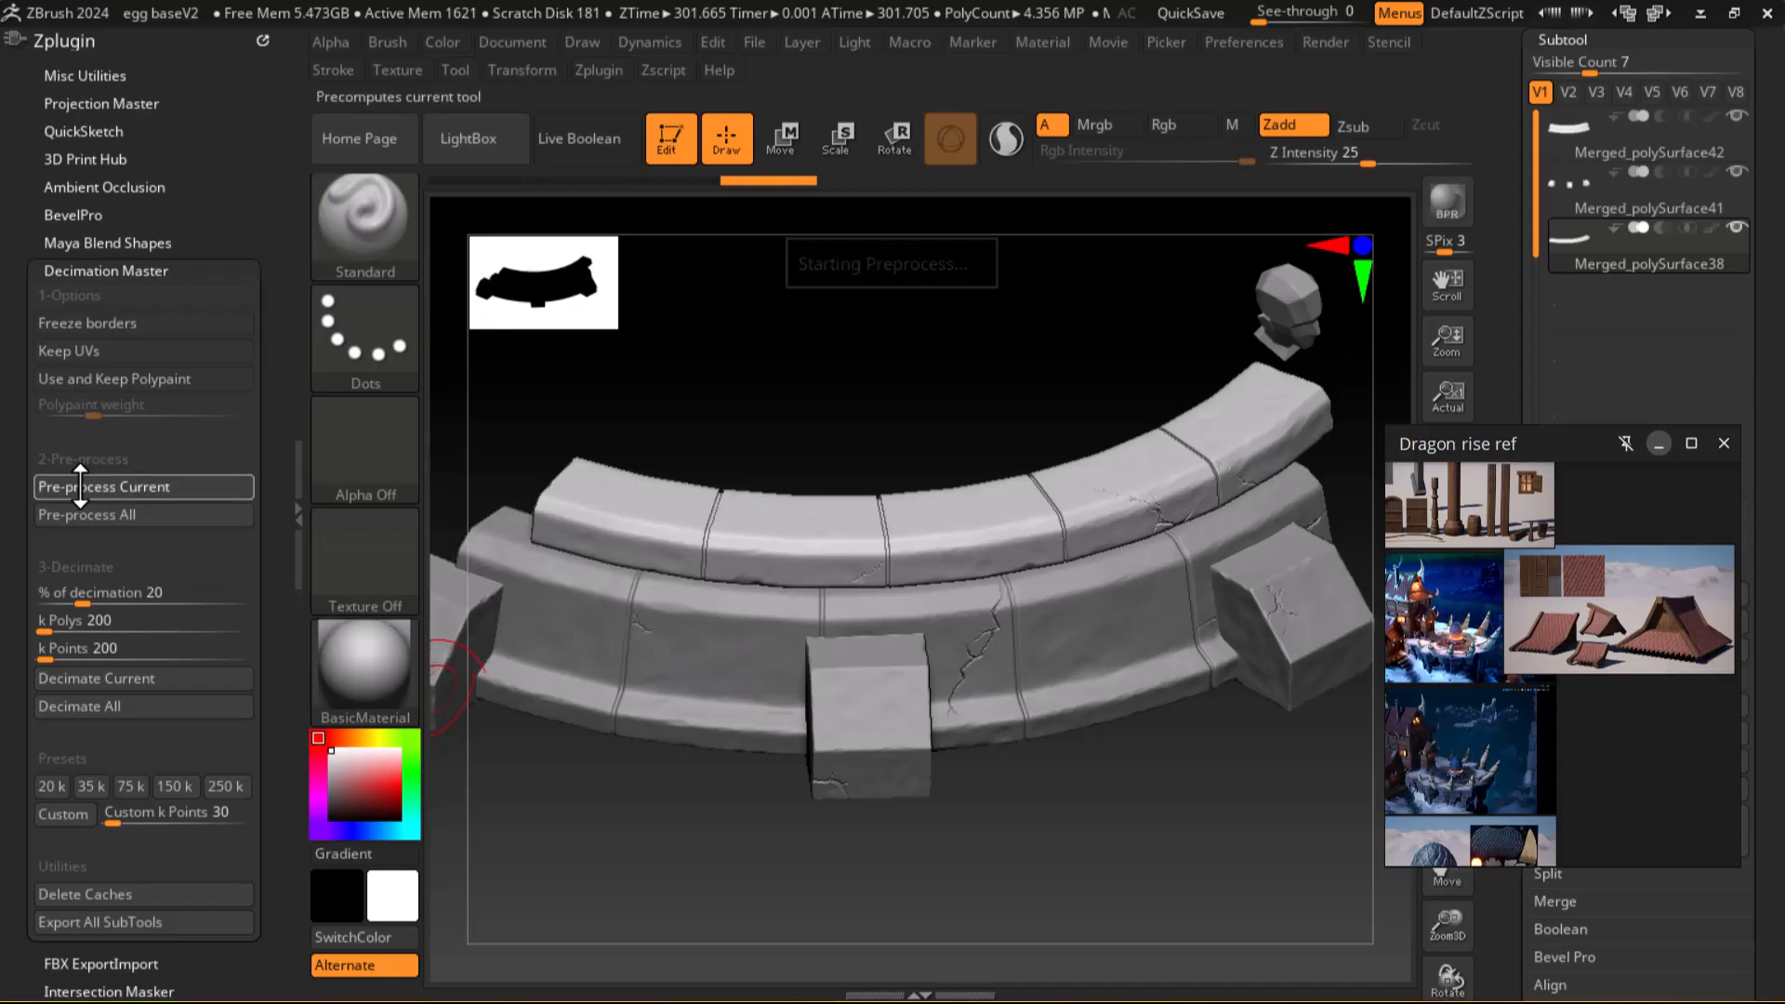
{"action": "left_click", "coordinate": [77, 591]}
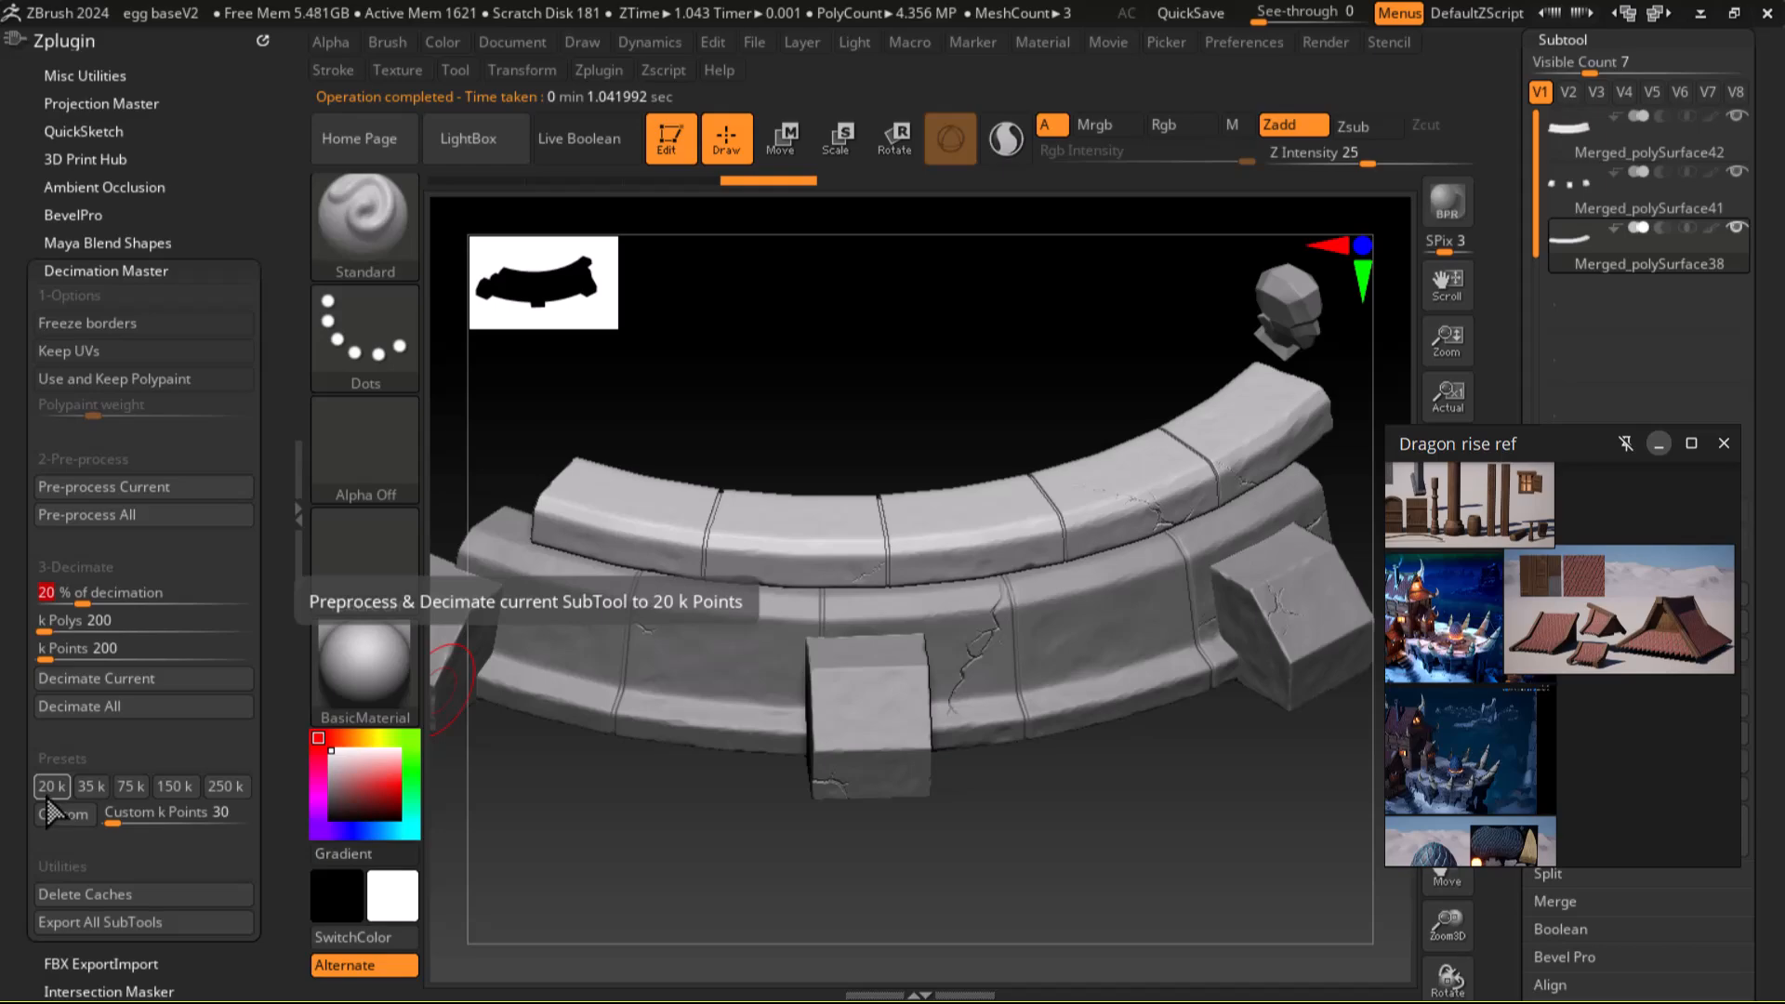
{"action": "type", "text": "10"}
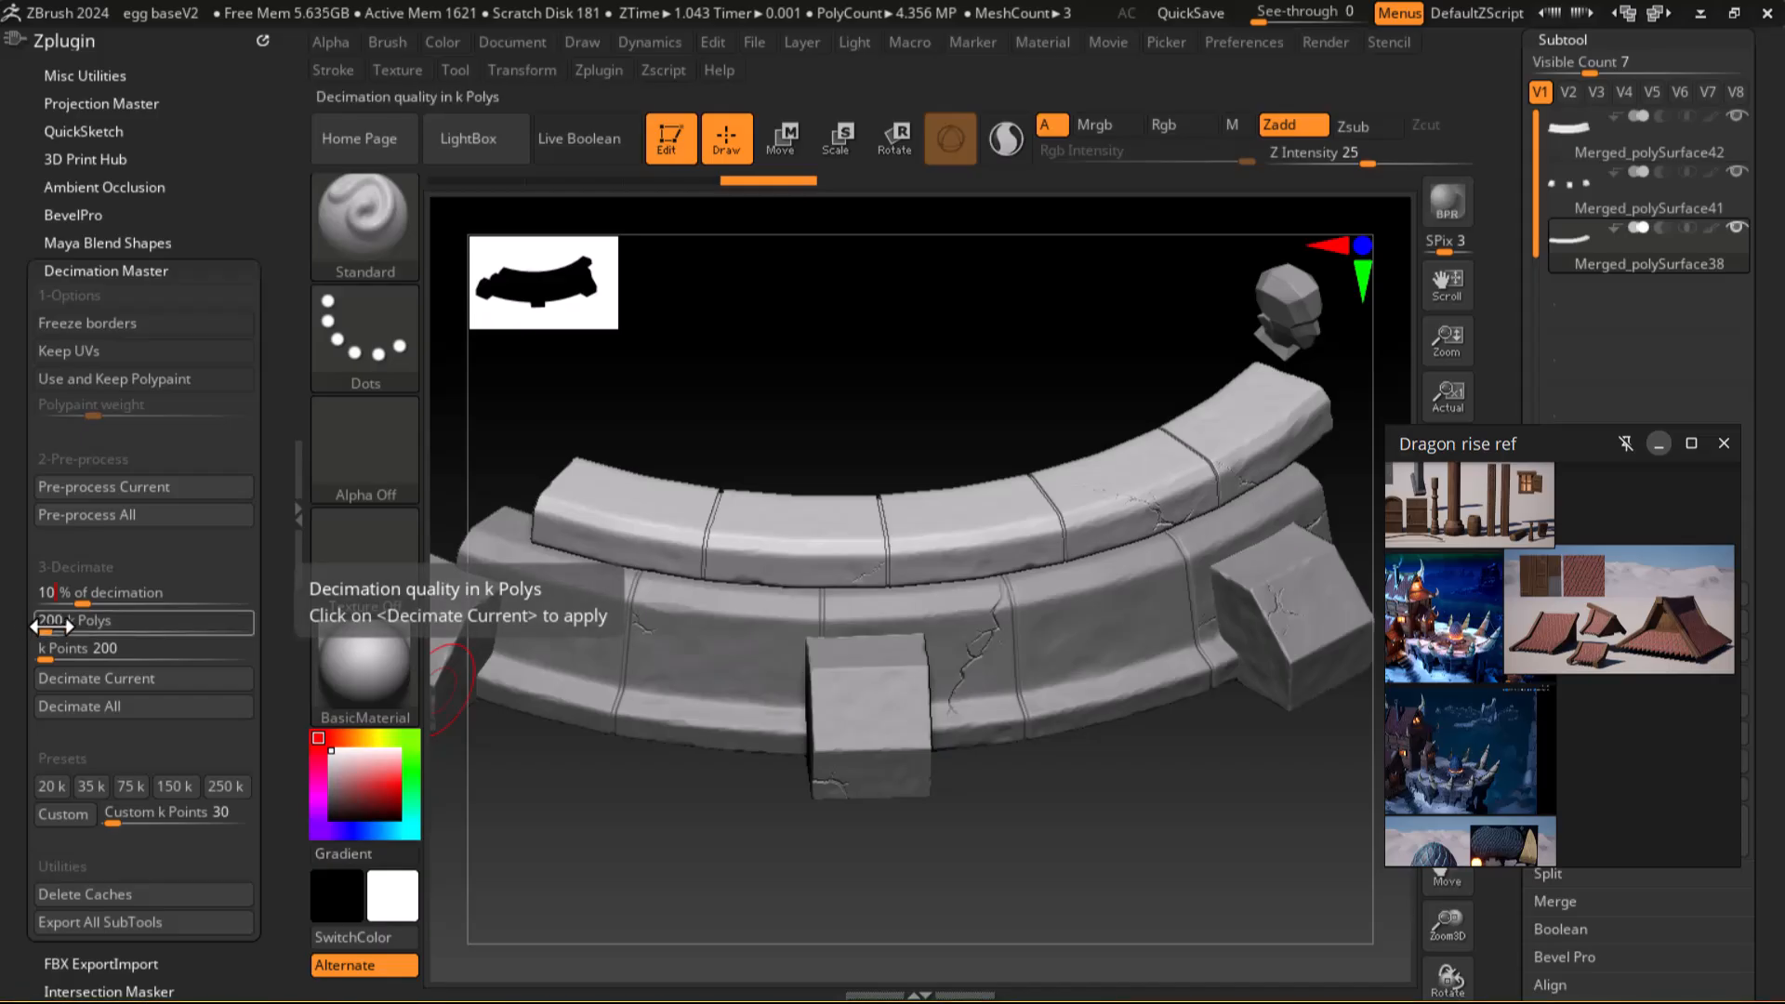
{"action": "left_click", "coordinate": [49, 594]}
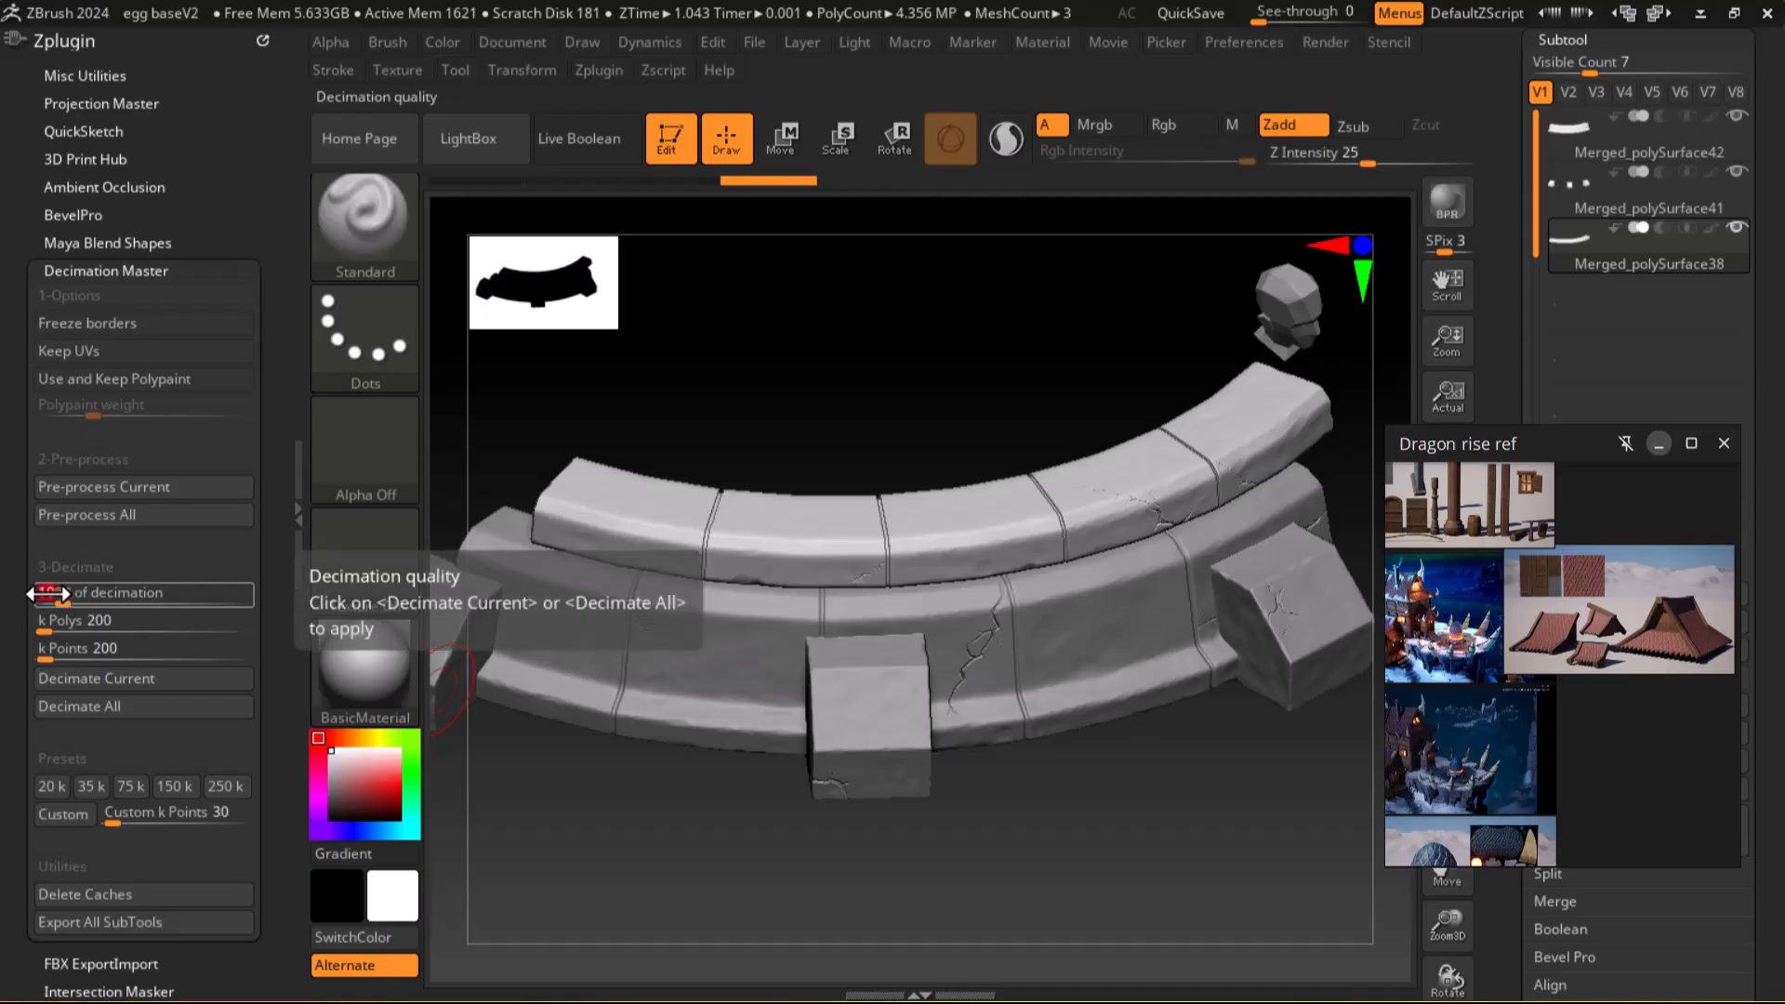
{"action": "type", "text": "0.1"}
{"action": "key", "text": "Return"}
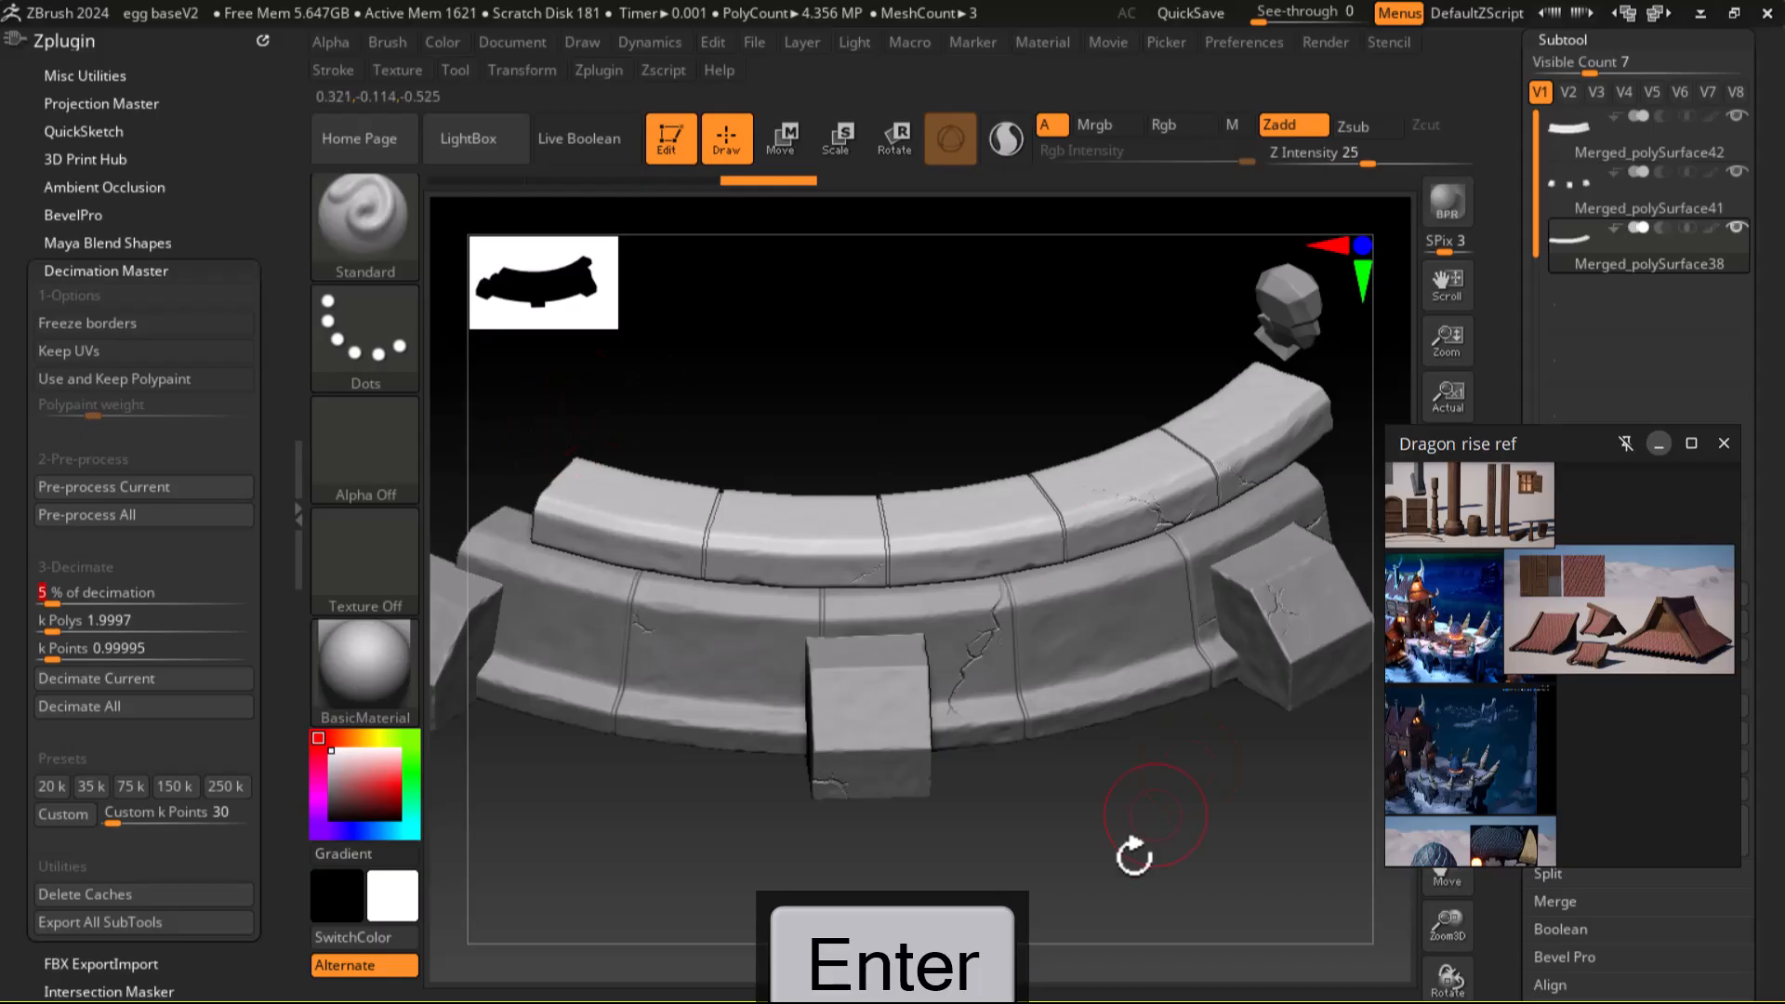
{"action": "left_click_drag", "start_coordinate": [1156, 789], "coordinate": [1162, 813]}
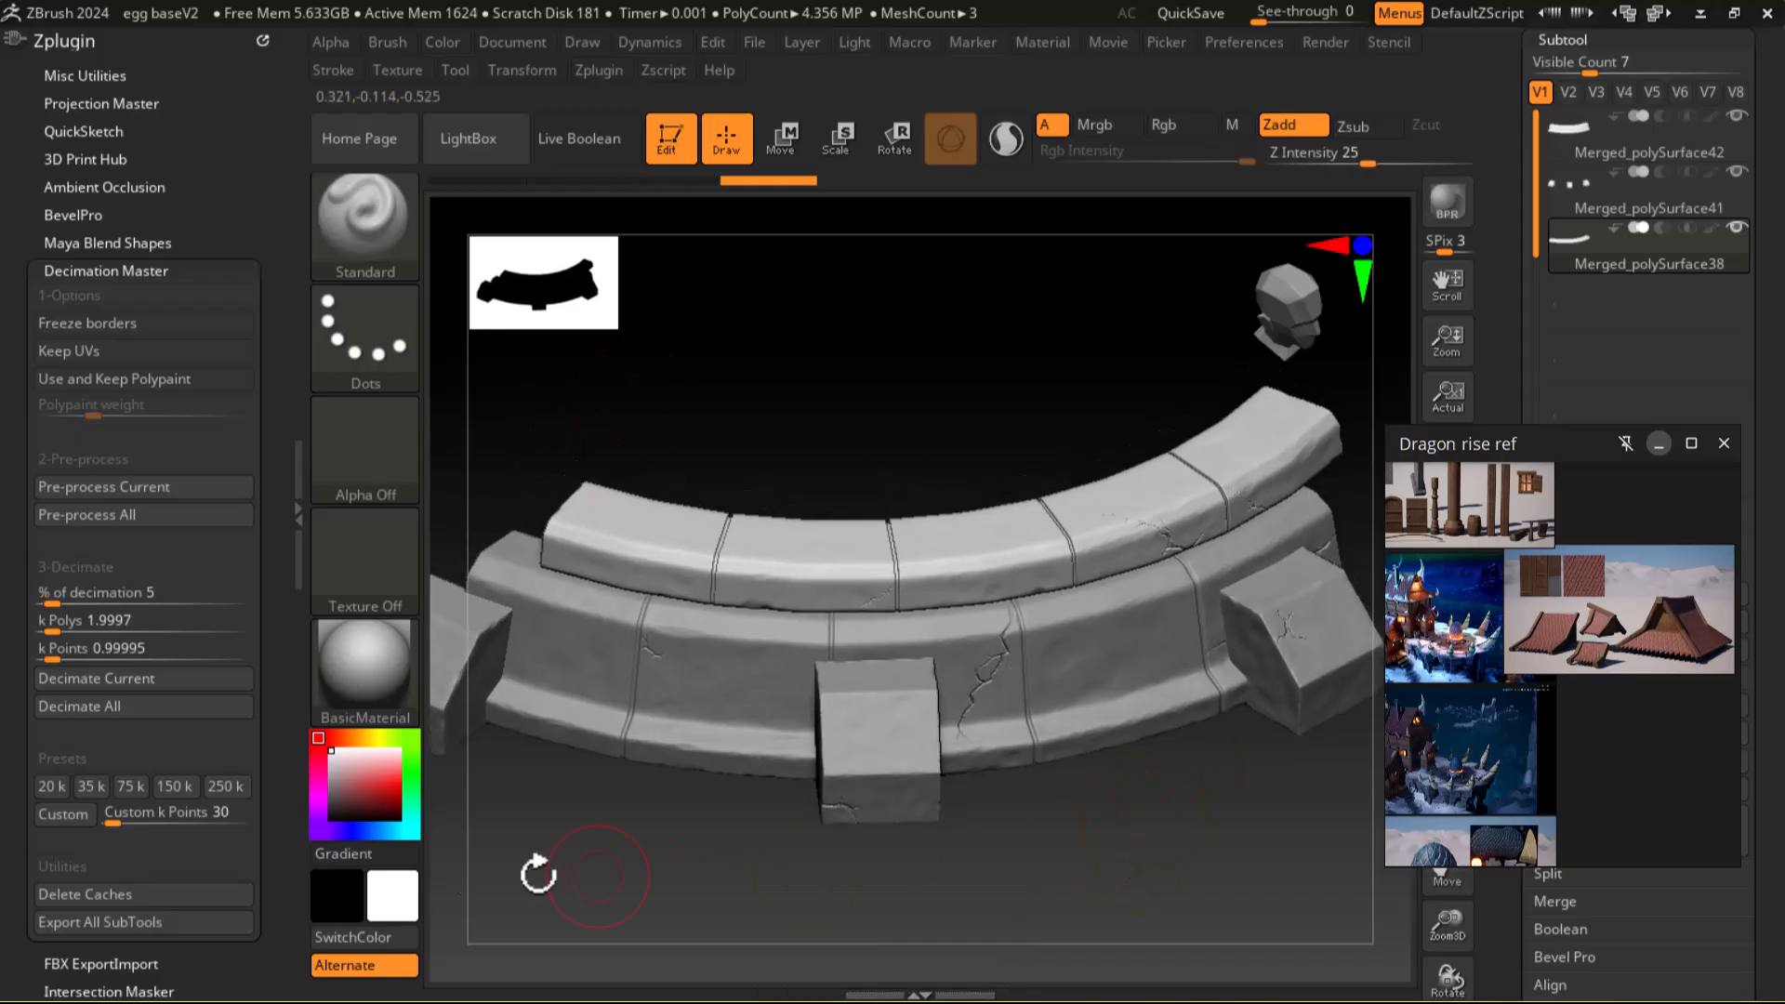
{"action": "left_click", "coordinate": [69, 678]}
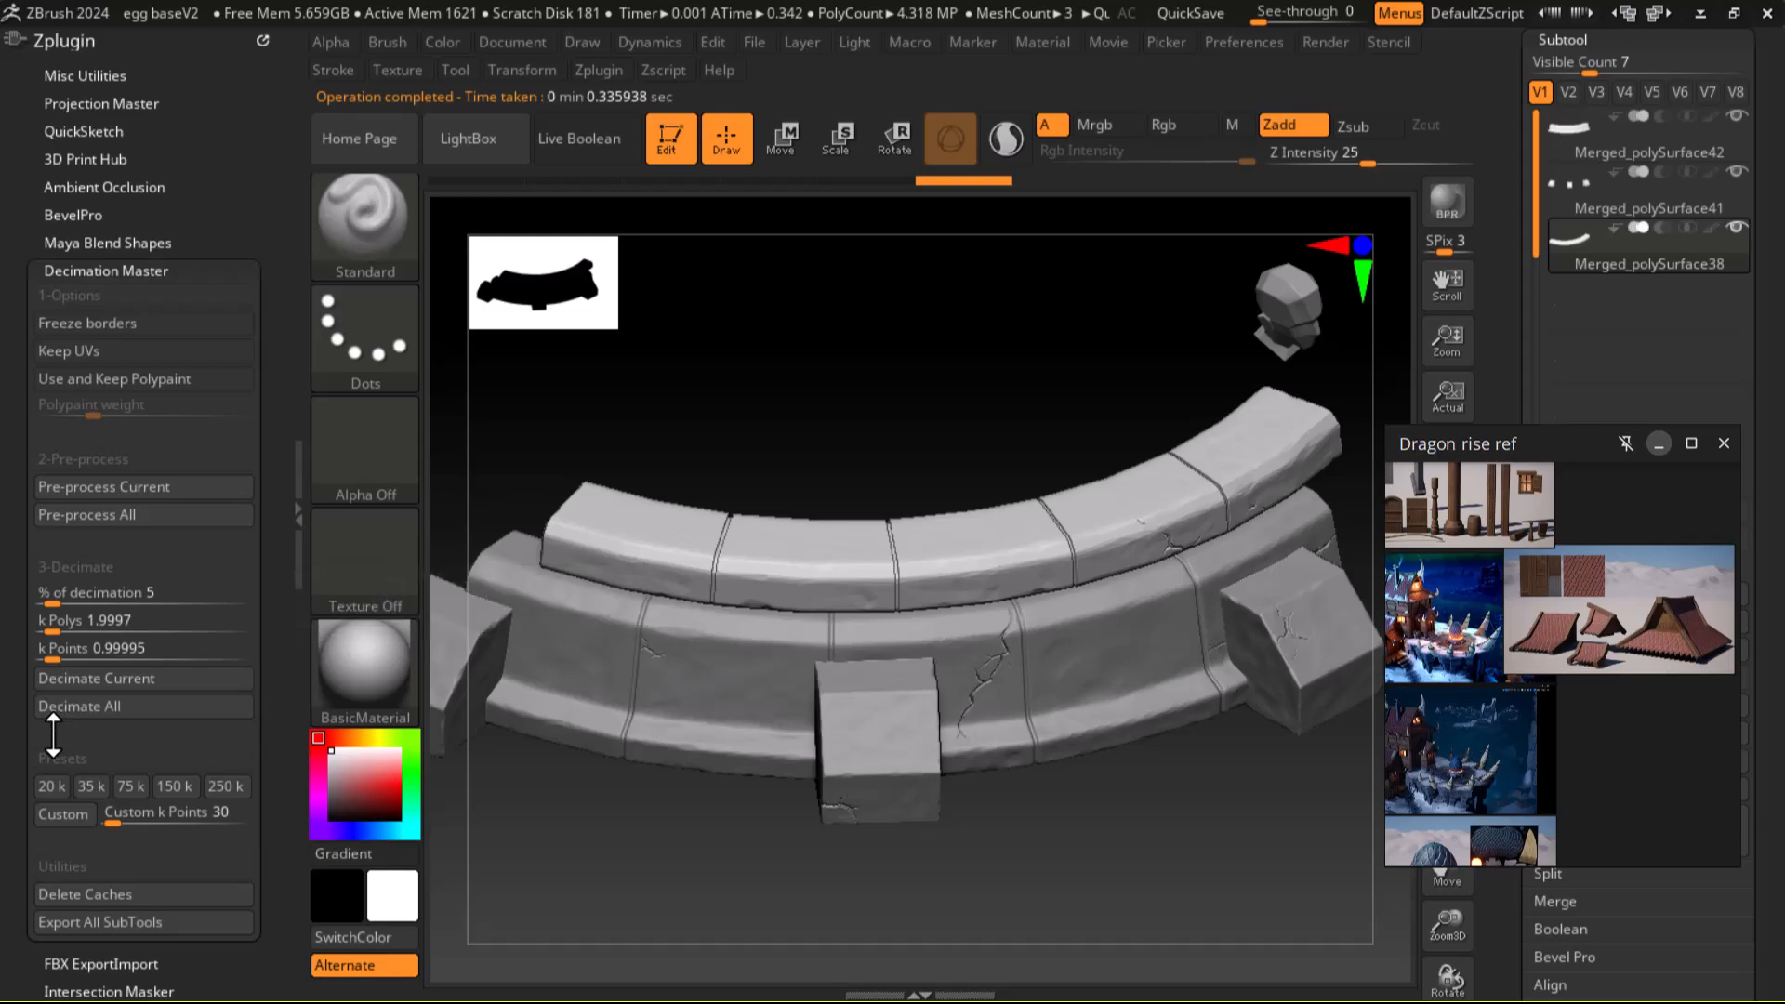
Step: Try to decimate all visible subtools at 5 %, and pre-process the subtools that require it
{"action": "left_click", "coordinate": [111, 708]}
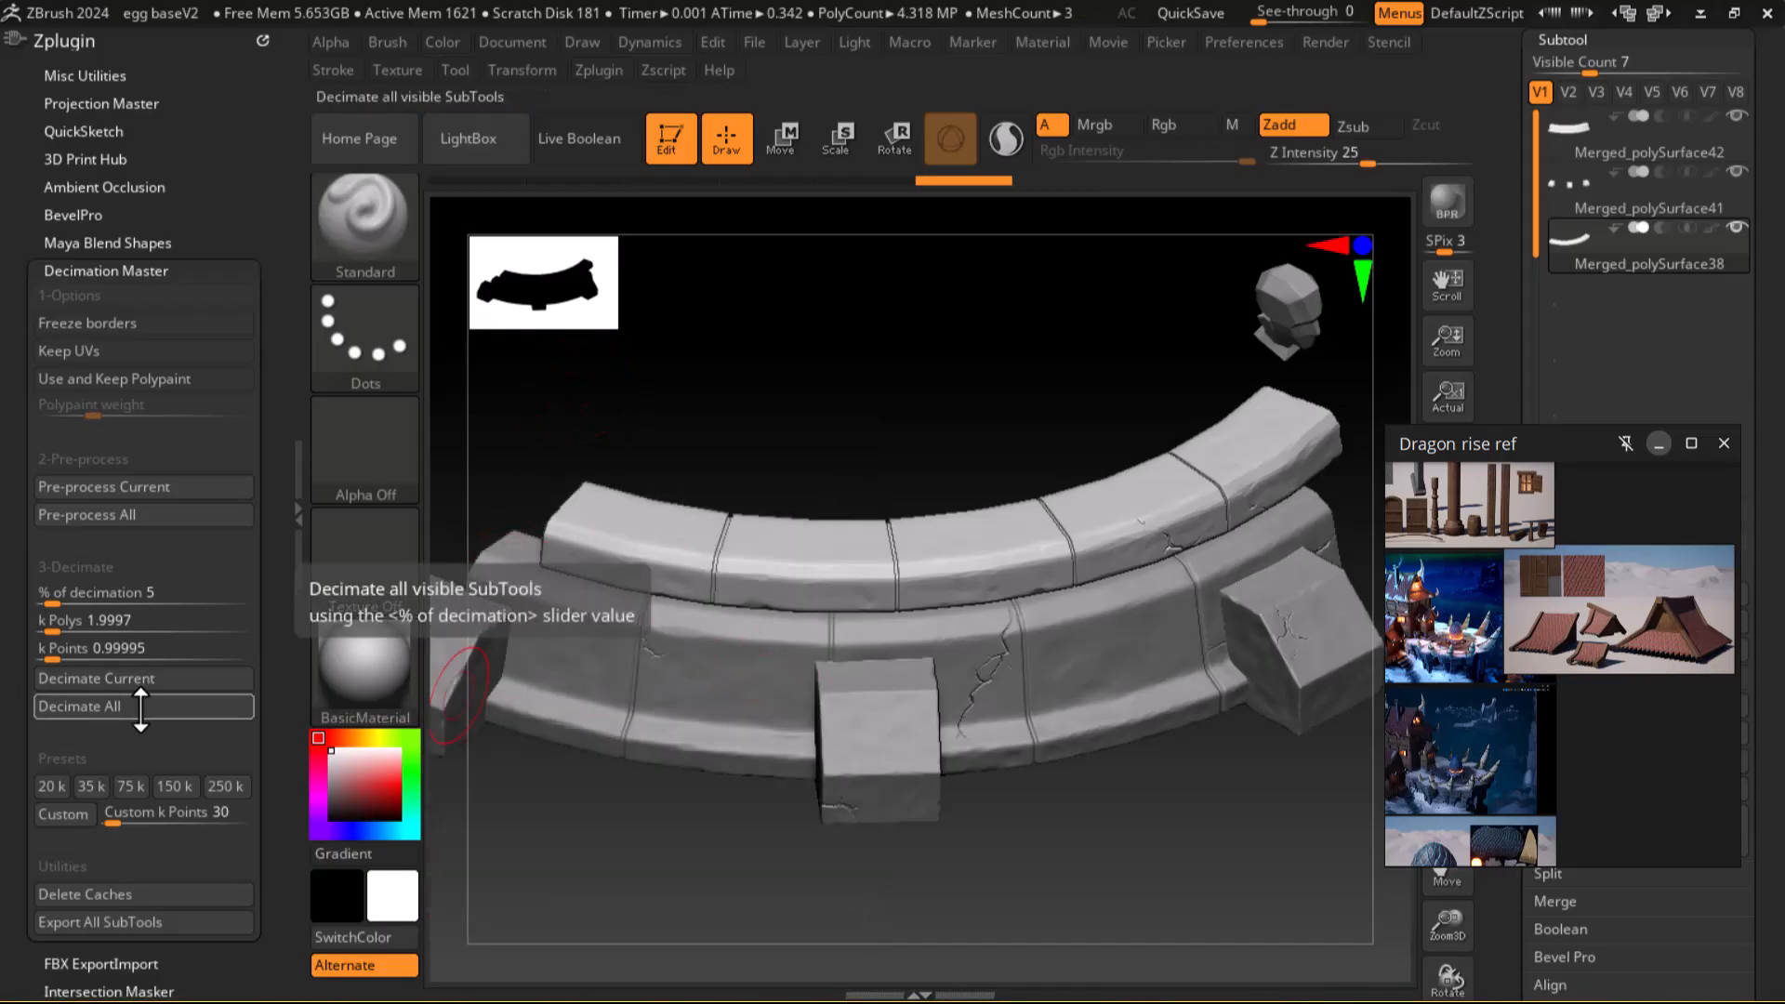
{"action": "key", "text": "alt+Tab"}
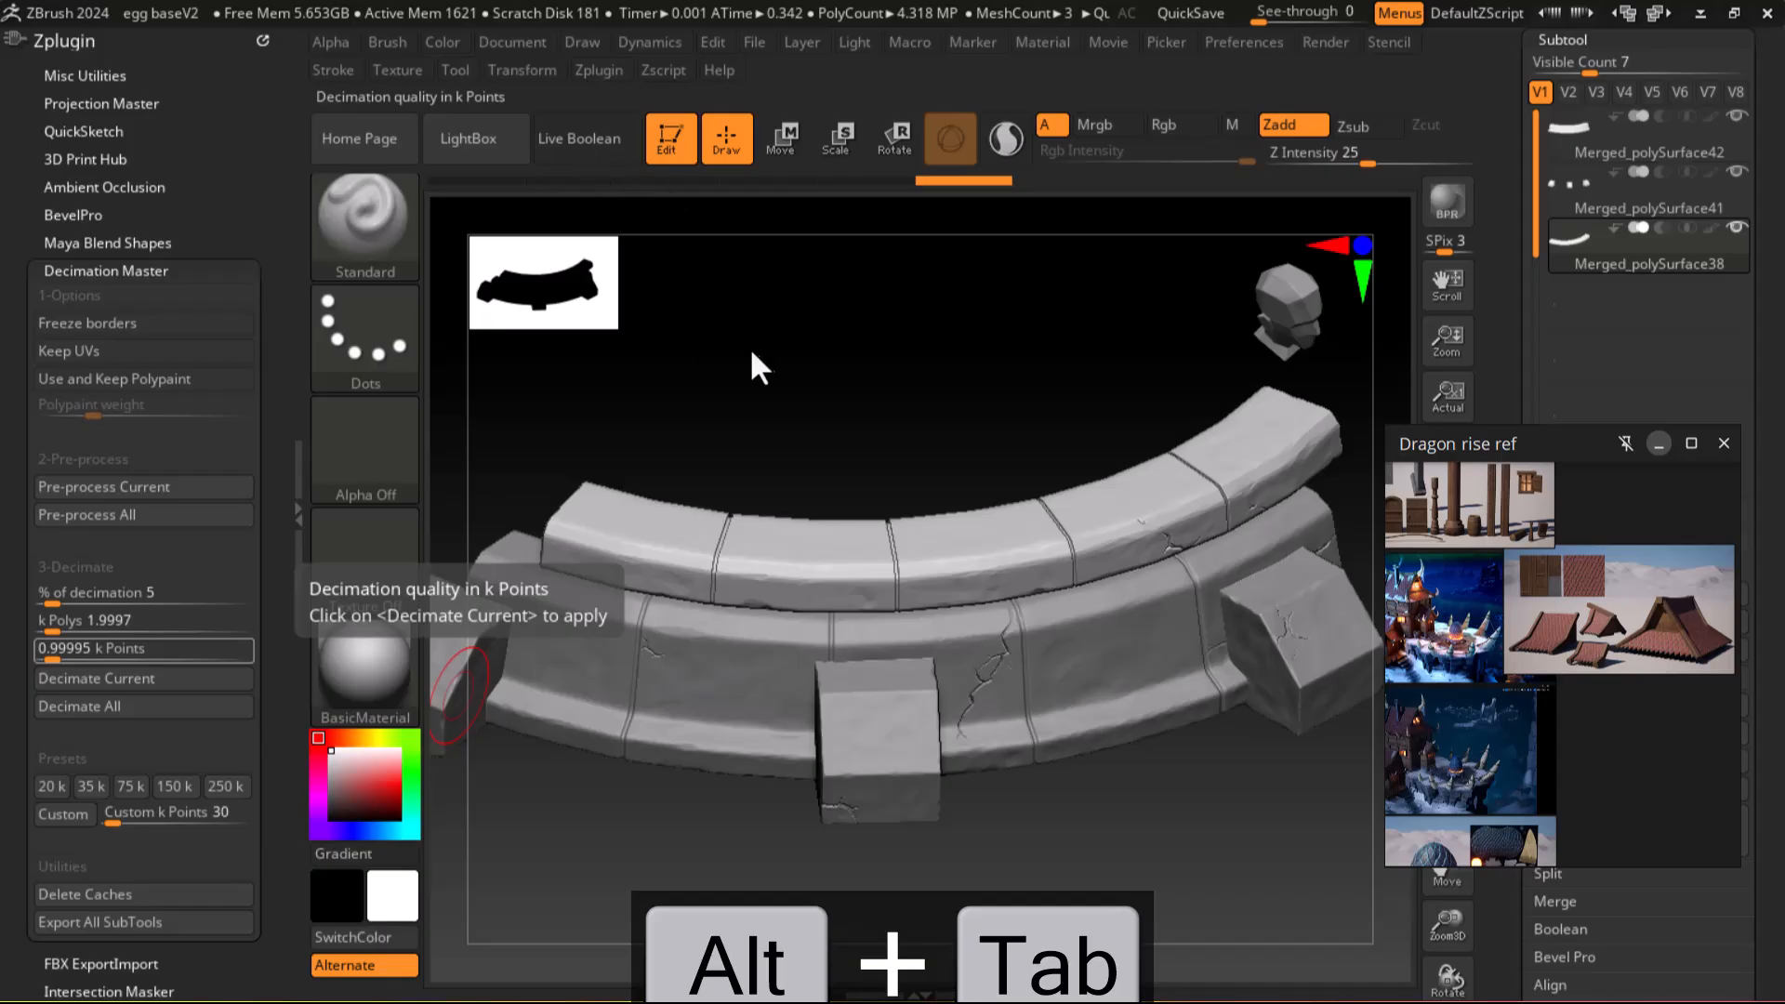
{"action": "left_click_drag", "start_coordinate": [811, 322], "coordinate": [717, 373]}
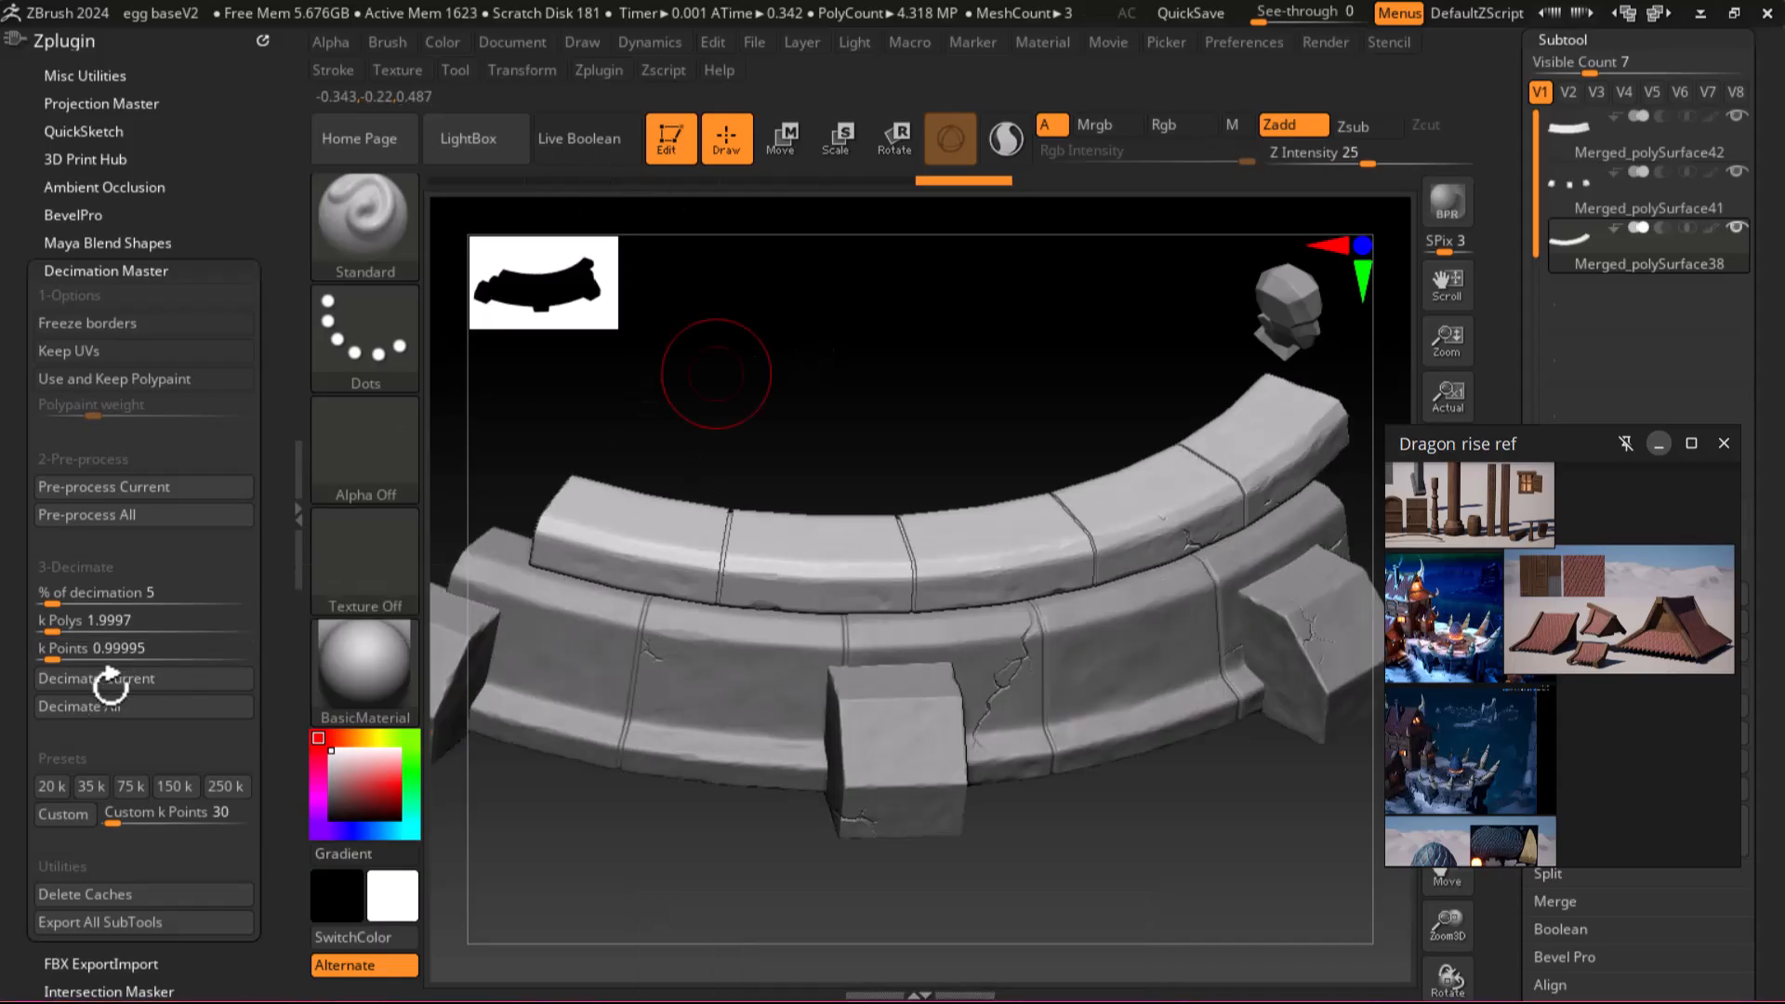
{"action": "left_click", "coordinate": [61, 705]}
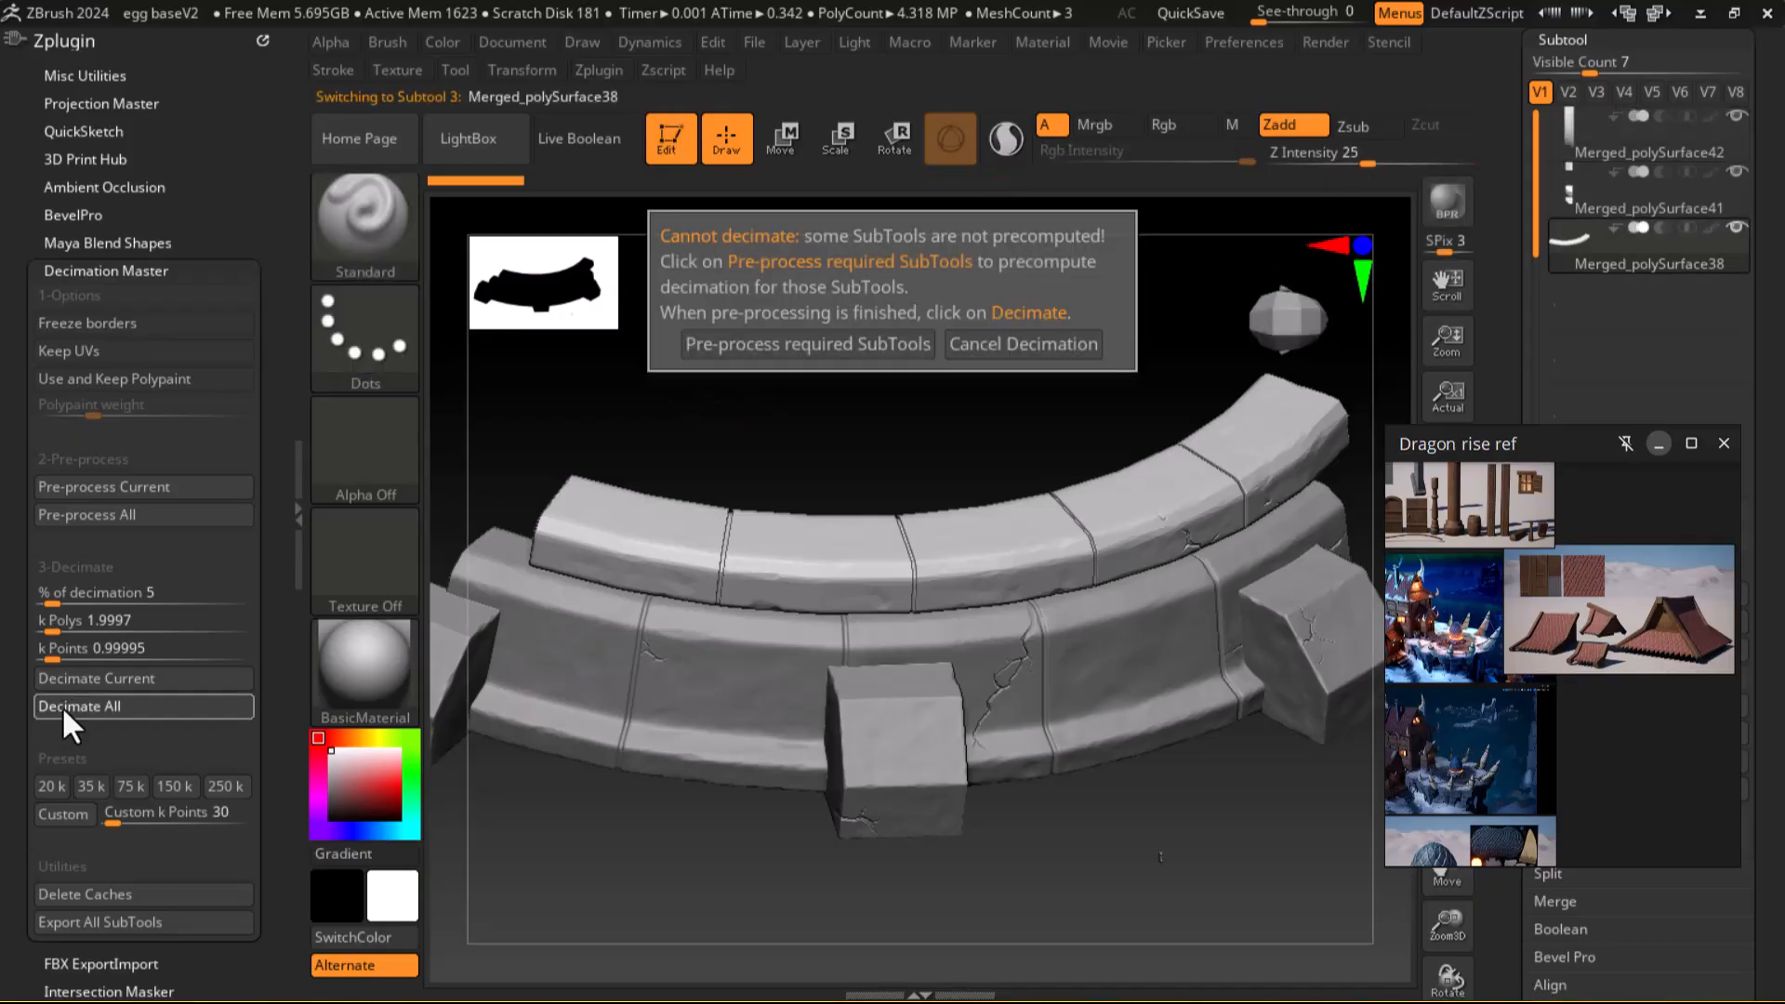
{"action": "left_click", "coordinate": [795, 346]}
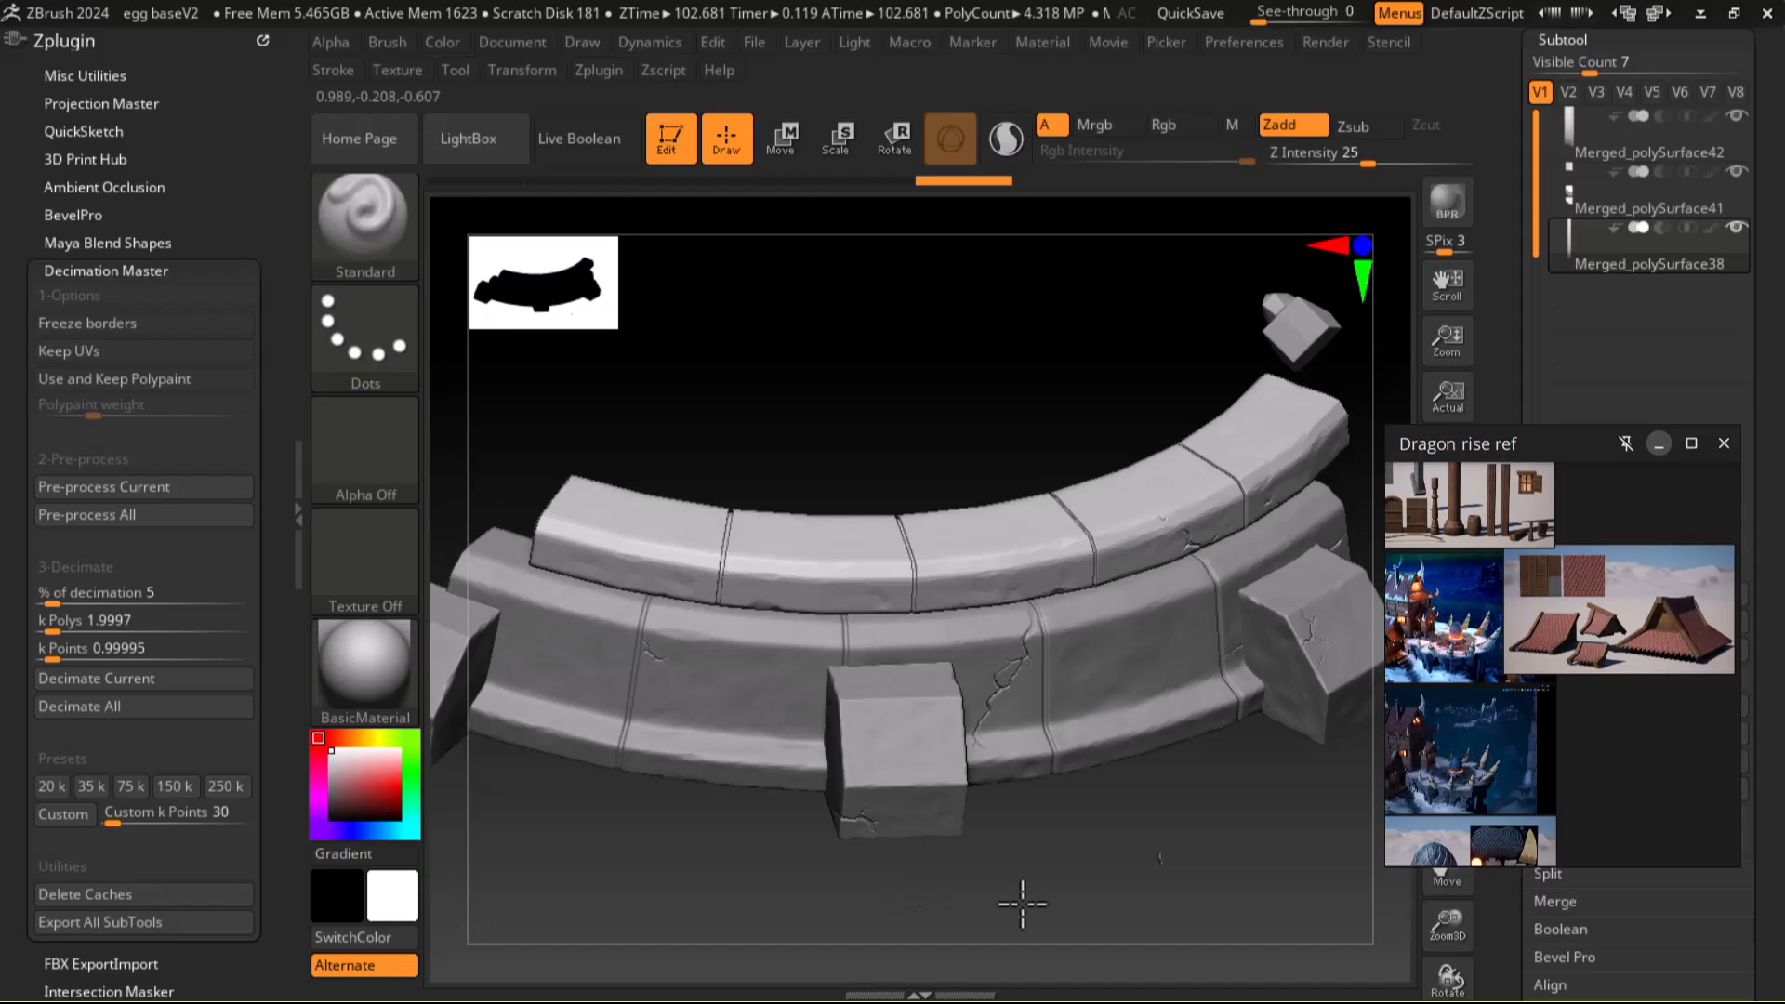
Step: Frame and orbit the egg base, and examine the polygon count of each of its three subtools
{"action": "key", "text": "f"}
{"action": "mouse_move", "coordinate": [1120, 886]}
{"action": "left_mouse_down"}
{"action": "mouse_move", "coordinate": [1243, 861]}
{"action": "mouse_move", "coordinate": [1203, 856]}
{"action": "mouse_move", "coordinate": [1274, 725]}
{"action": "mouse_move", "coordinate": [1246, 805]}
{"action": "mouse_move", "coordinate": [1247, 749]}
{"action": "left_mouse_up"}
{"action": "key", "text": "ctrl+n"}
{"action": "key", "text": "f"}
{"action": "left_click_drag", "start_coordinate": [991, 870], "coordinate": [1162, 883]}
{"action": "mouse_move", "coordinate": [1565, 236]}
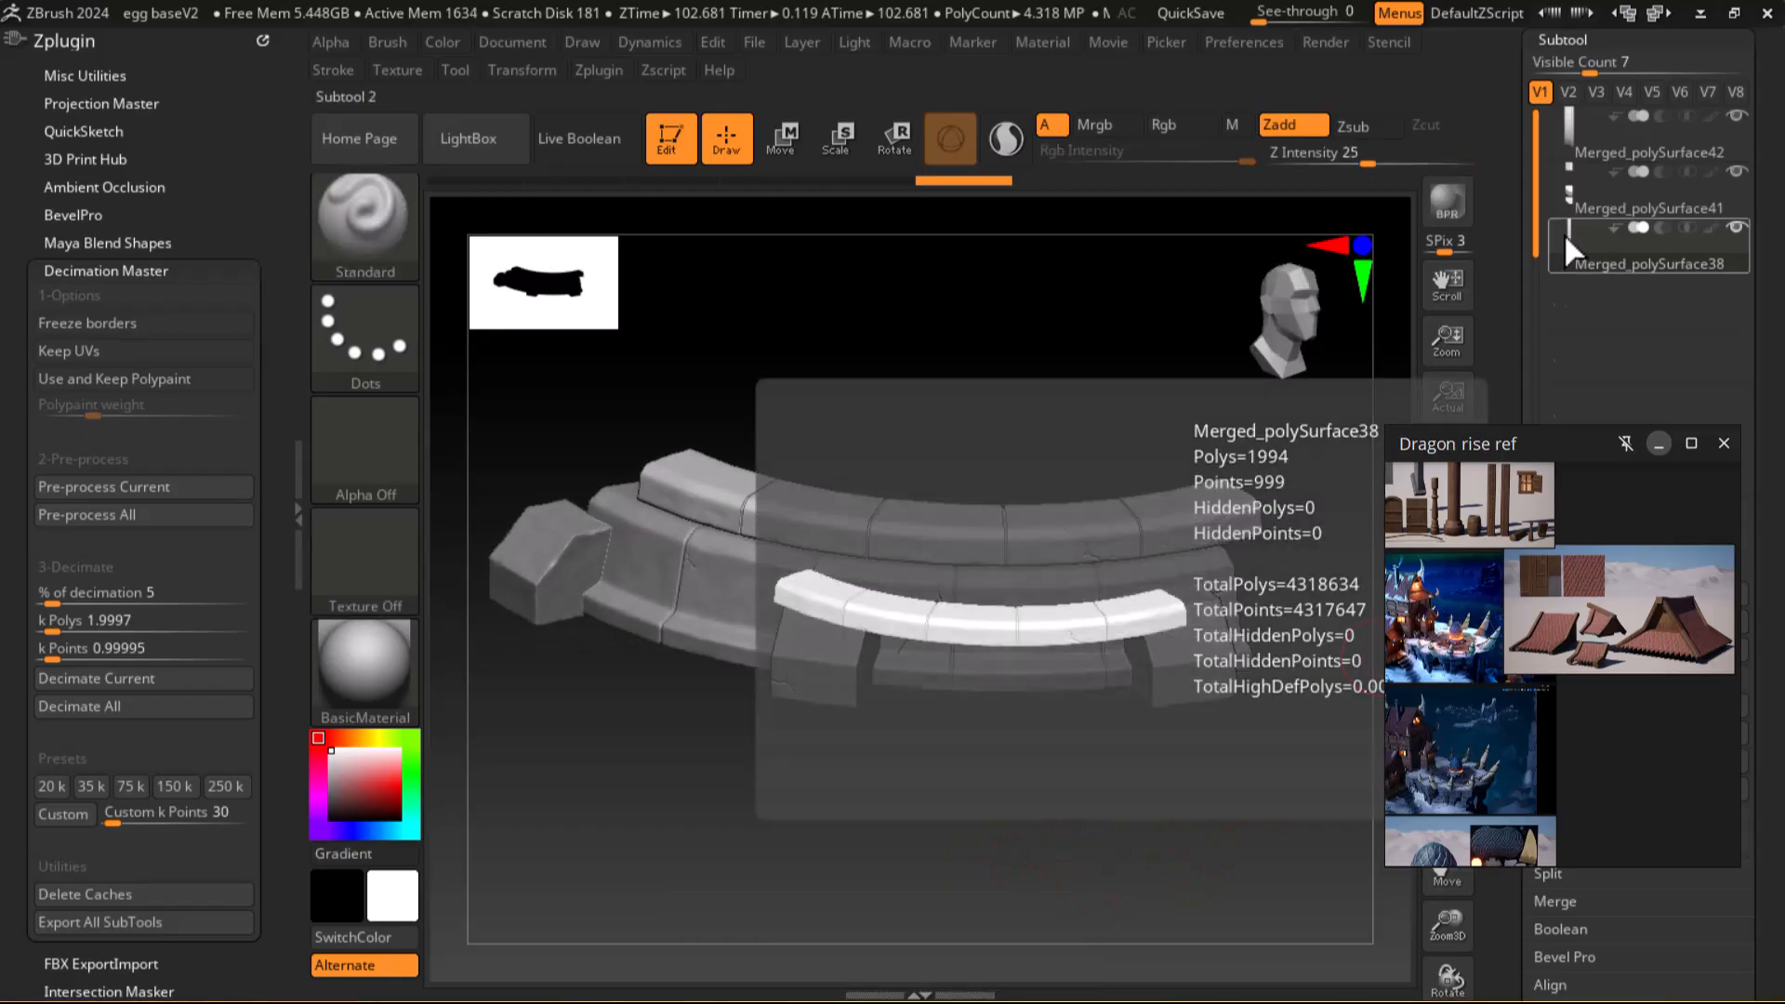
{"action": "mouse_move", "coordinate": [1577, 193]}
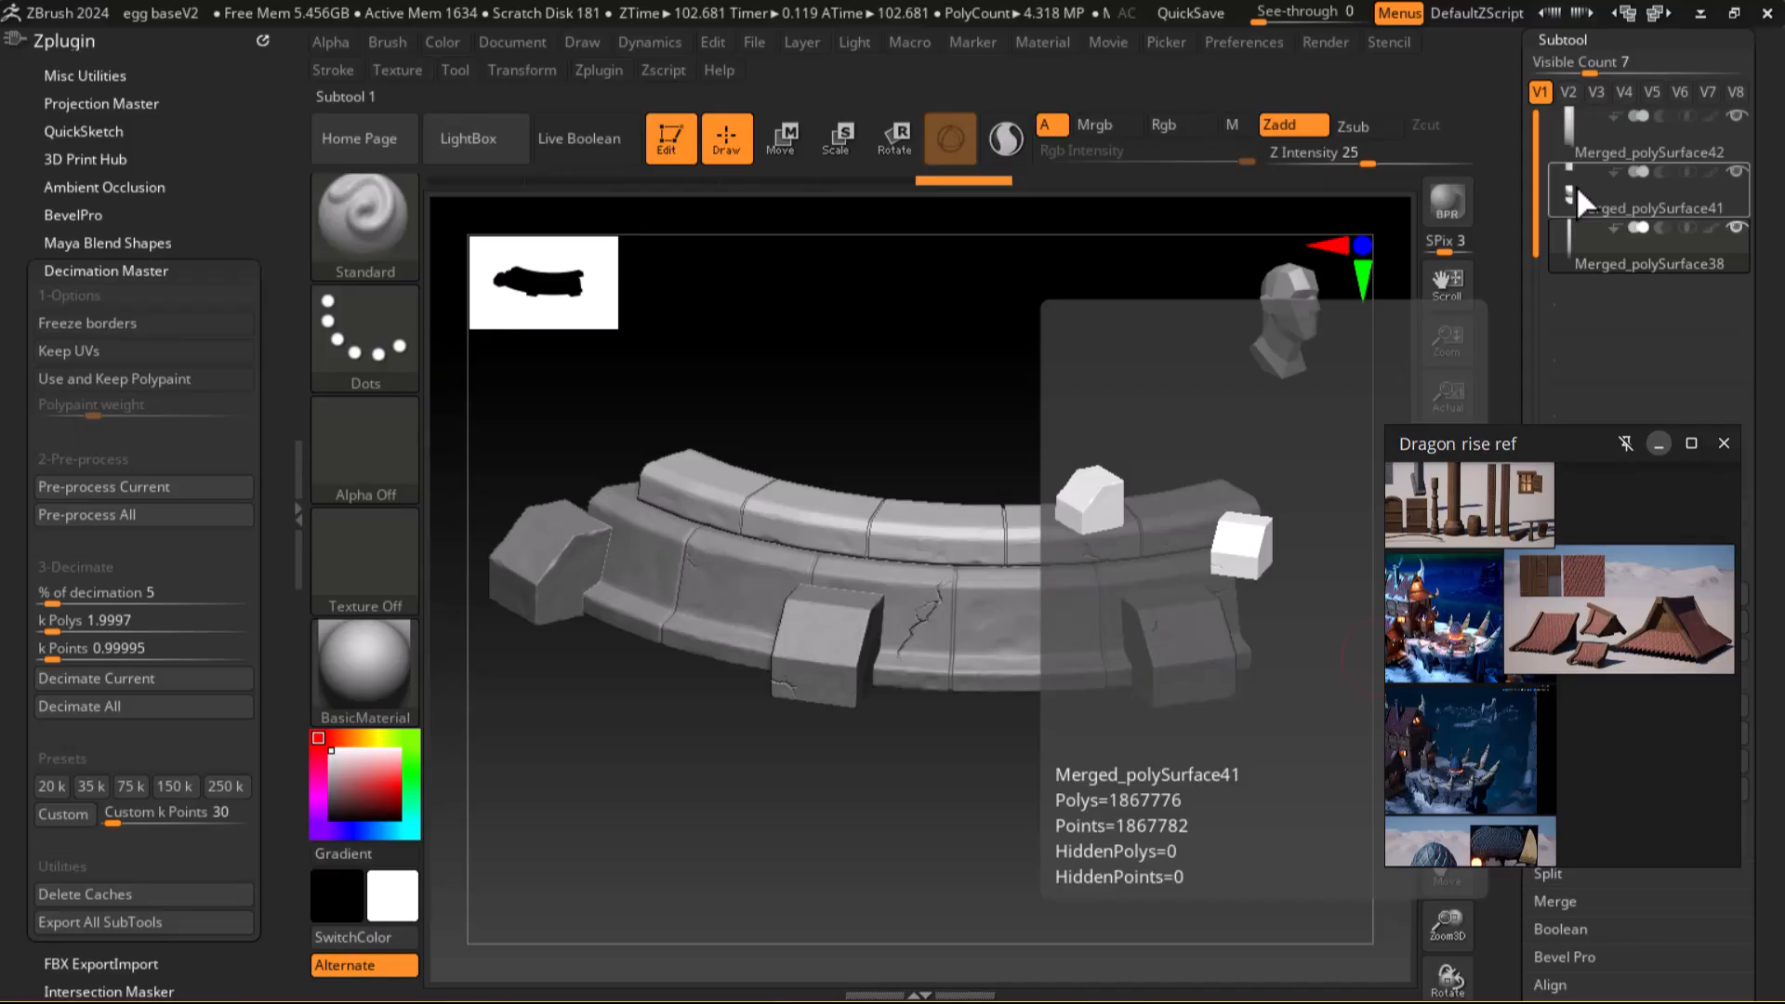
{"action": "mouse_move", "coordinate": [1571, 130]}
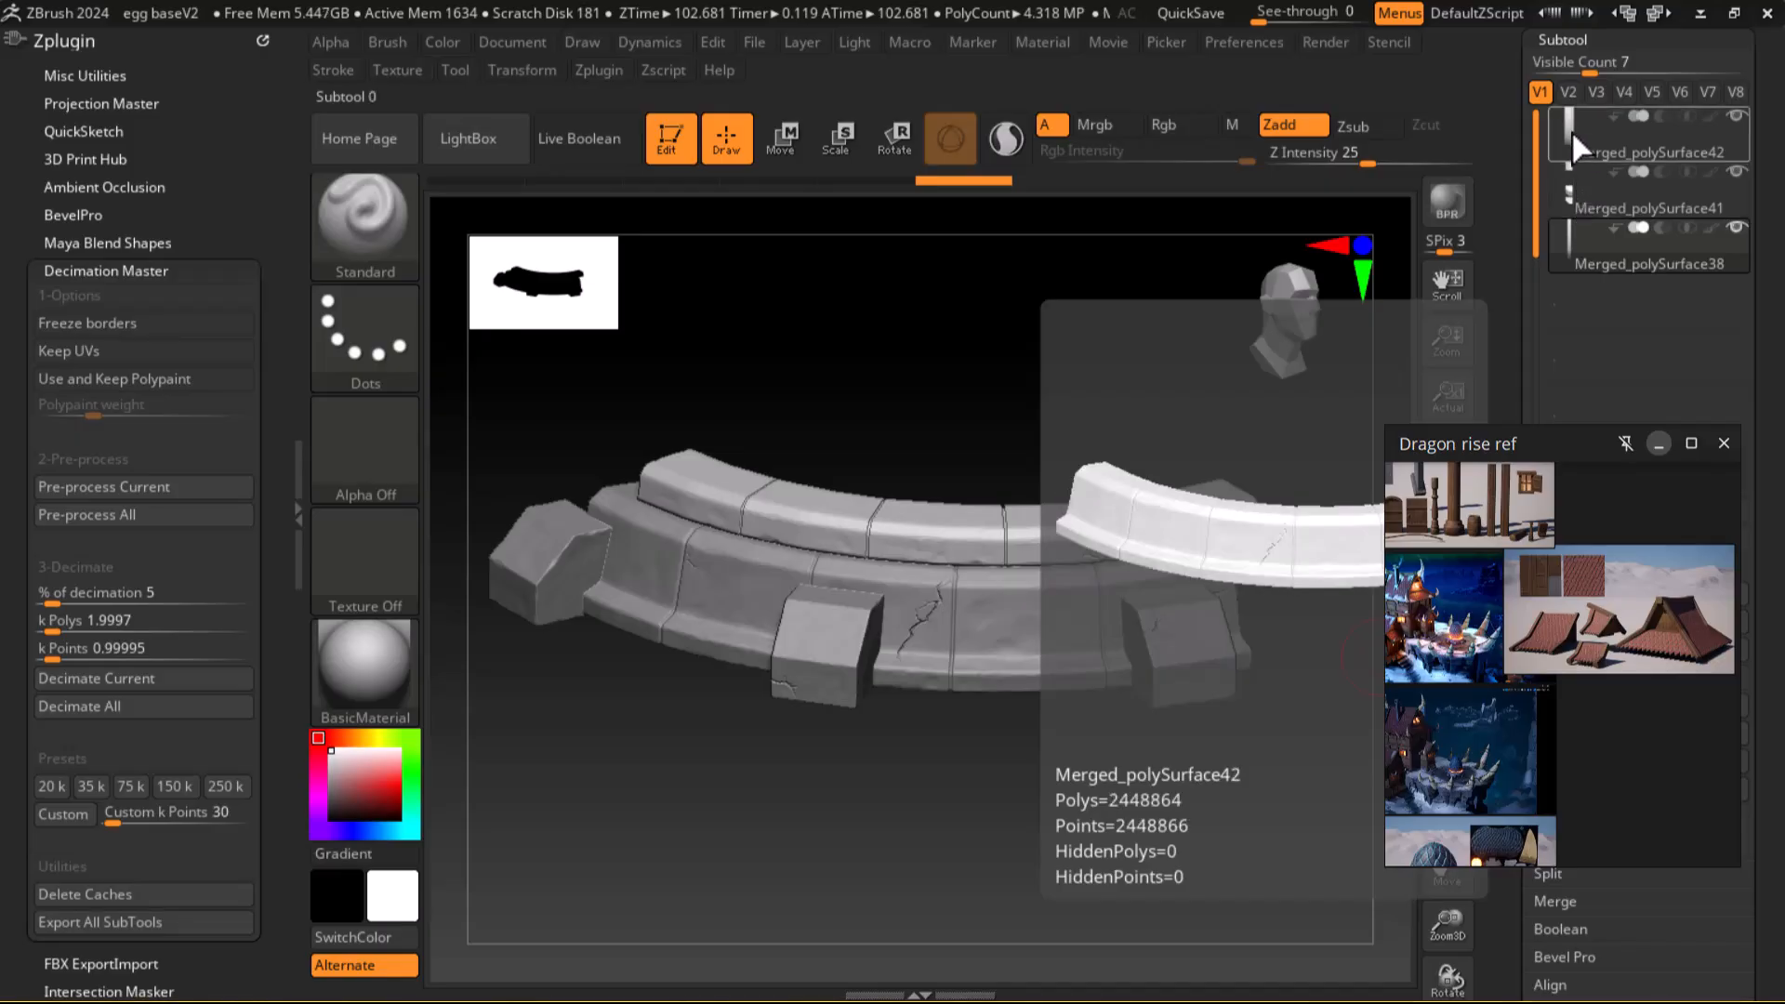
Step: Cycle through the stored user interface layouts and load the compact_UI layout
{"action": "left_click", "coordinate": [1658, 13]}
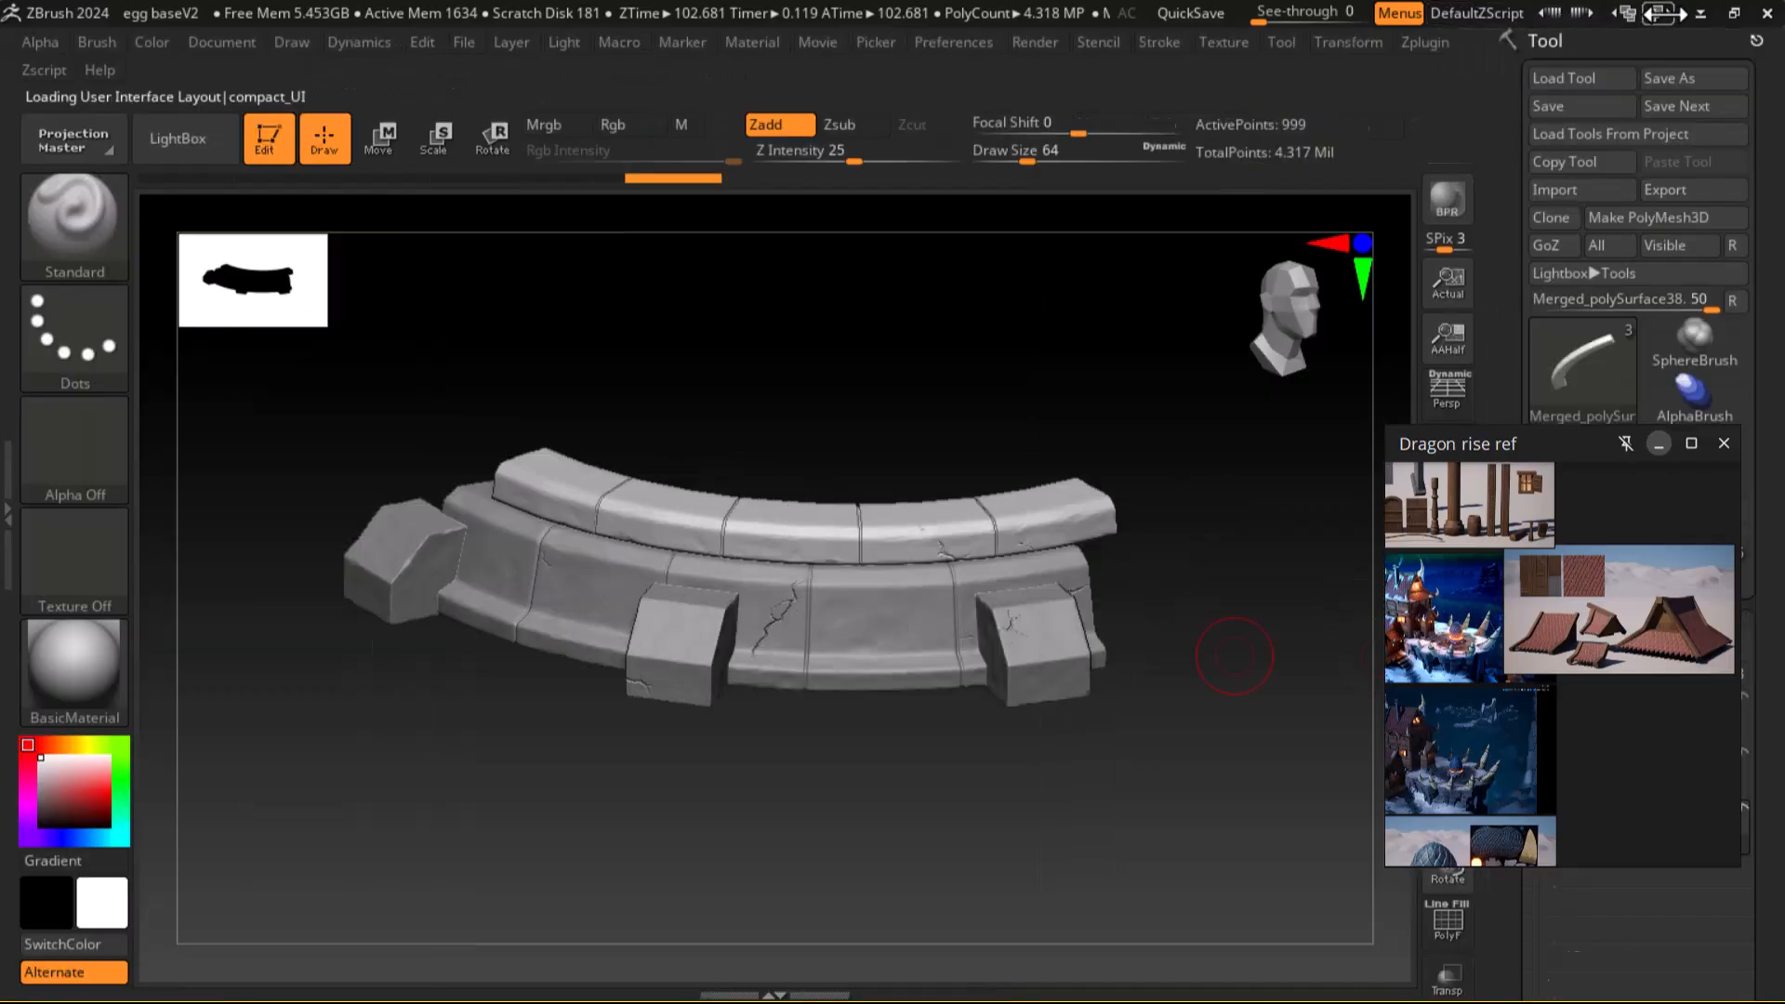
{"action": "left_click", "coordinate": [1660, 13]}
{"action": "left_click", "coordinate": [1661, 13]}
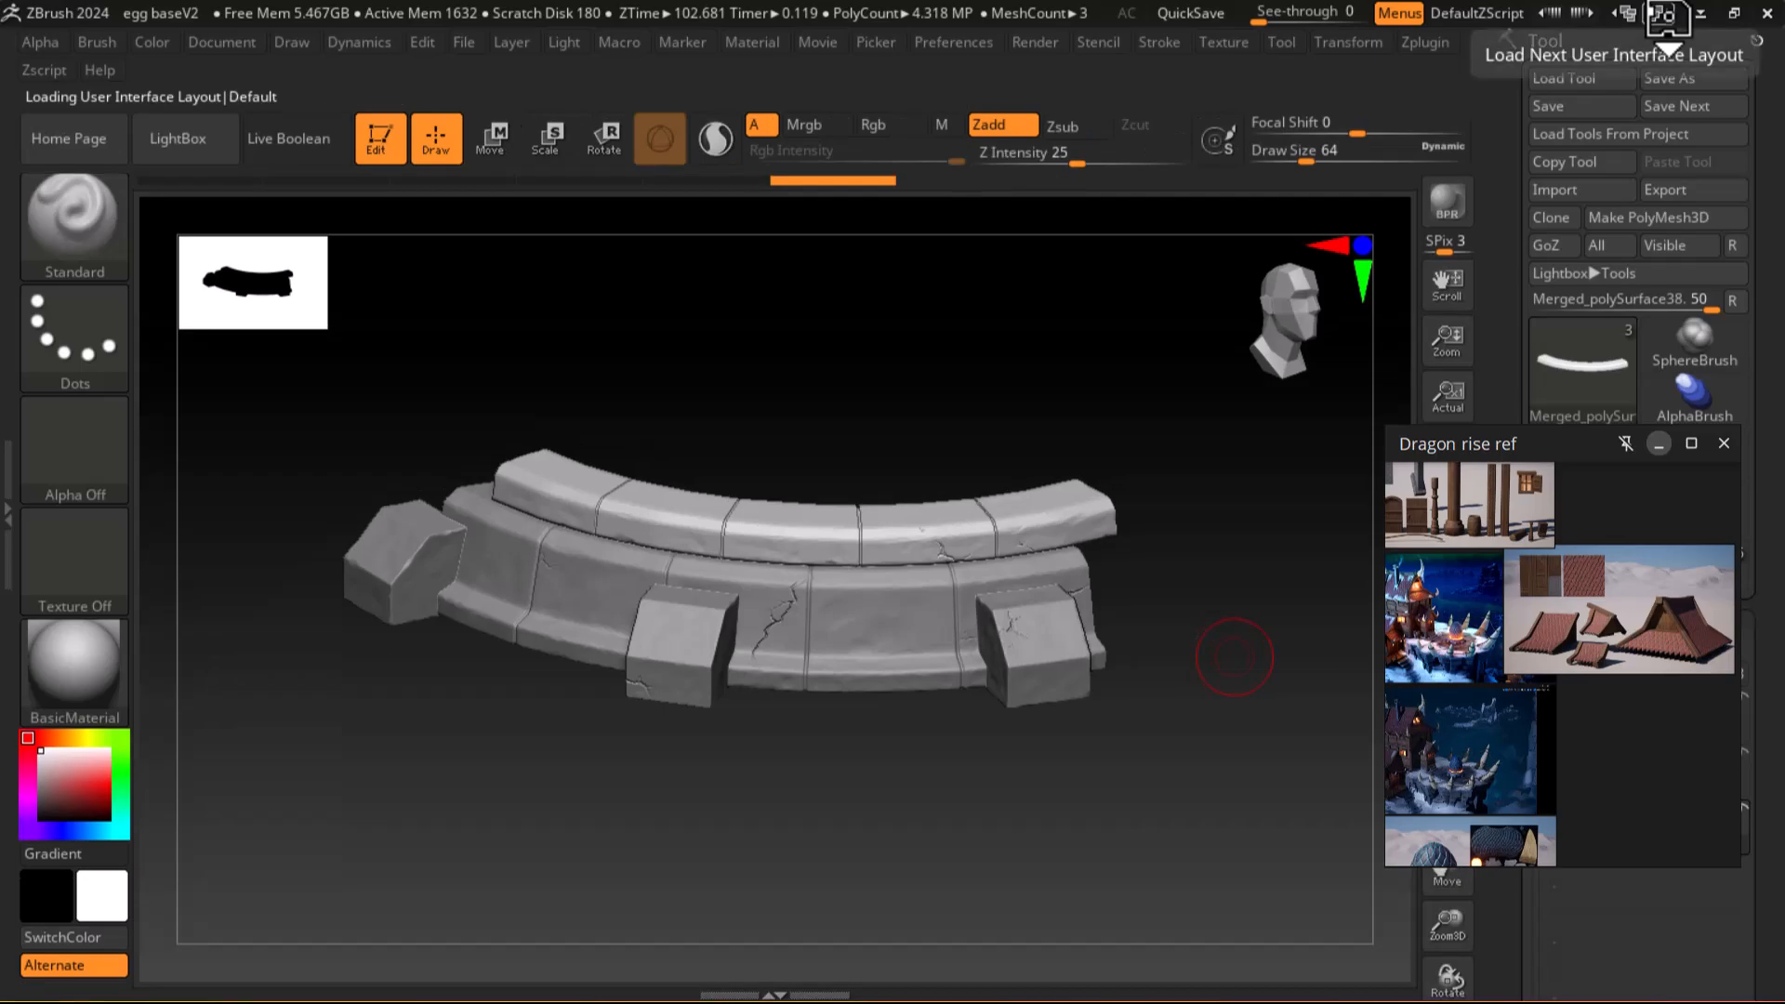
{"action": "left_click", "coordinate": [1661, 14]}
{"action": "left_click", "coordinate": [1660, 13]}
{"action": "left_click", "coordinate": [1660, 13]}
{"action": "left_click", "coordinate": [1660, 13]}
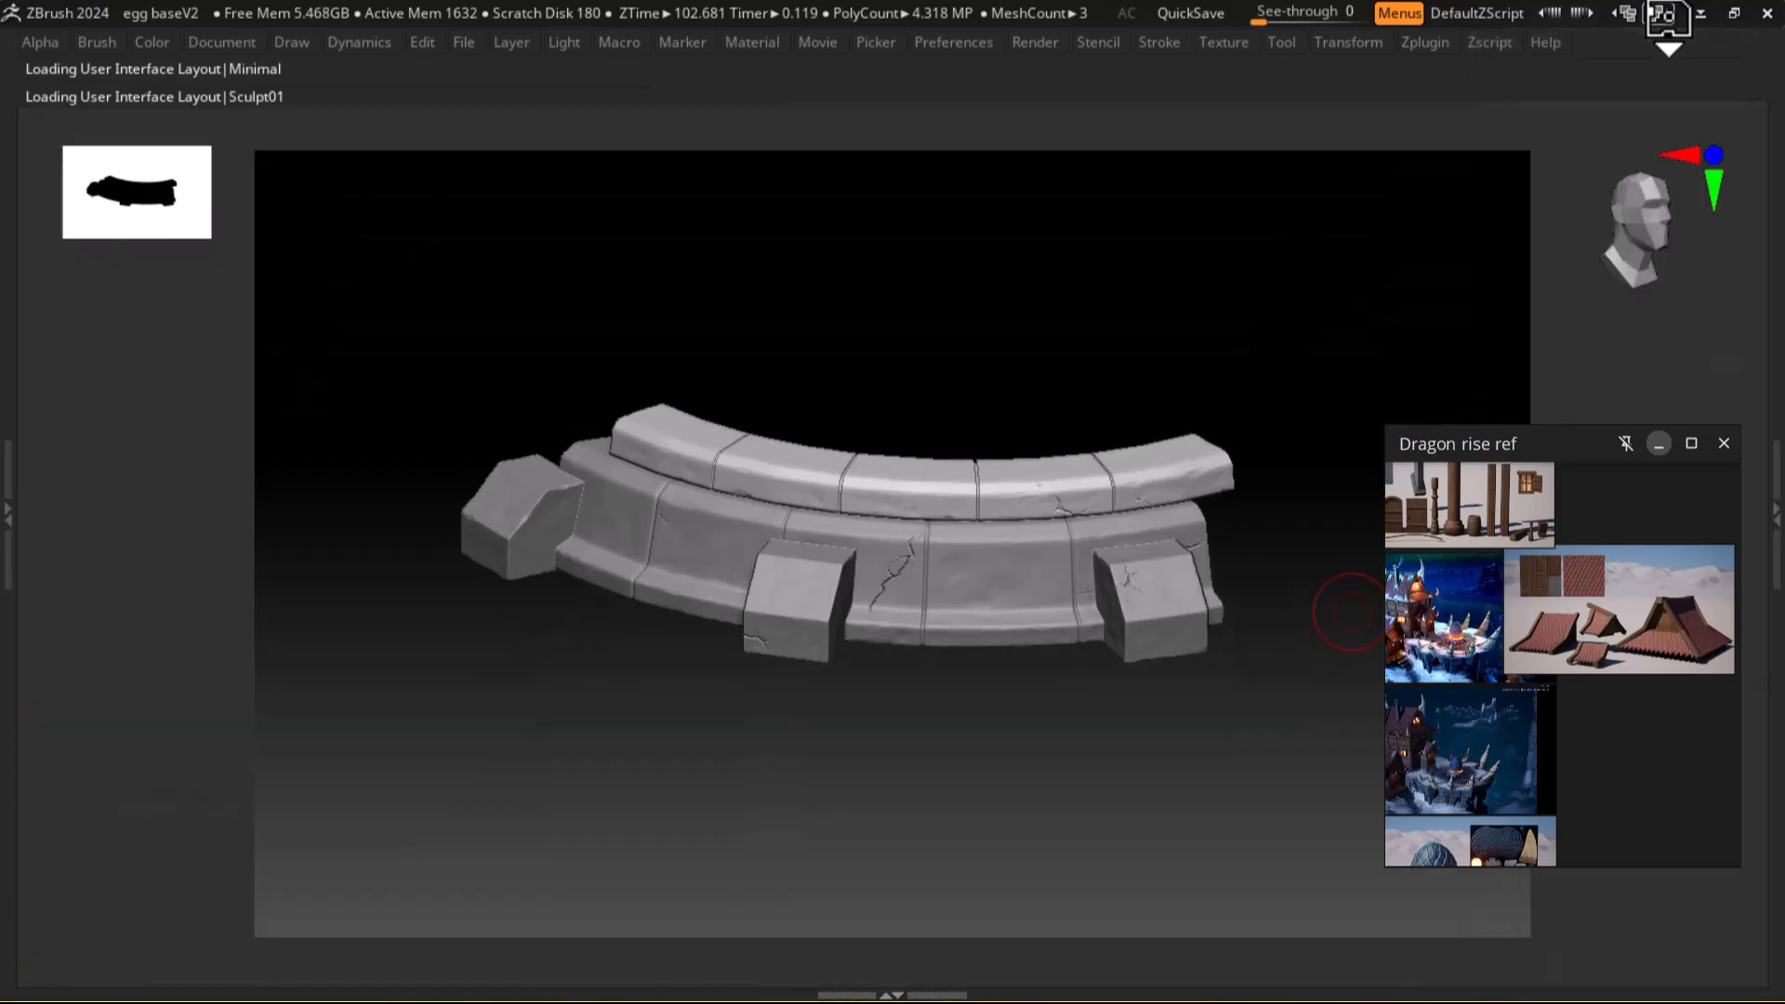
{"action": "left_click", "coordinate": [1661, 13]}
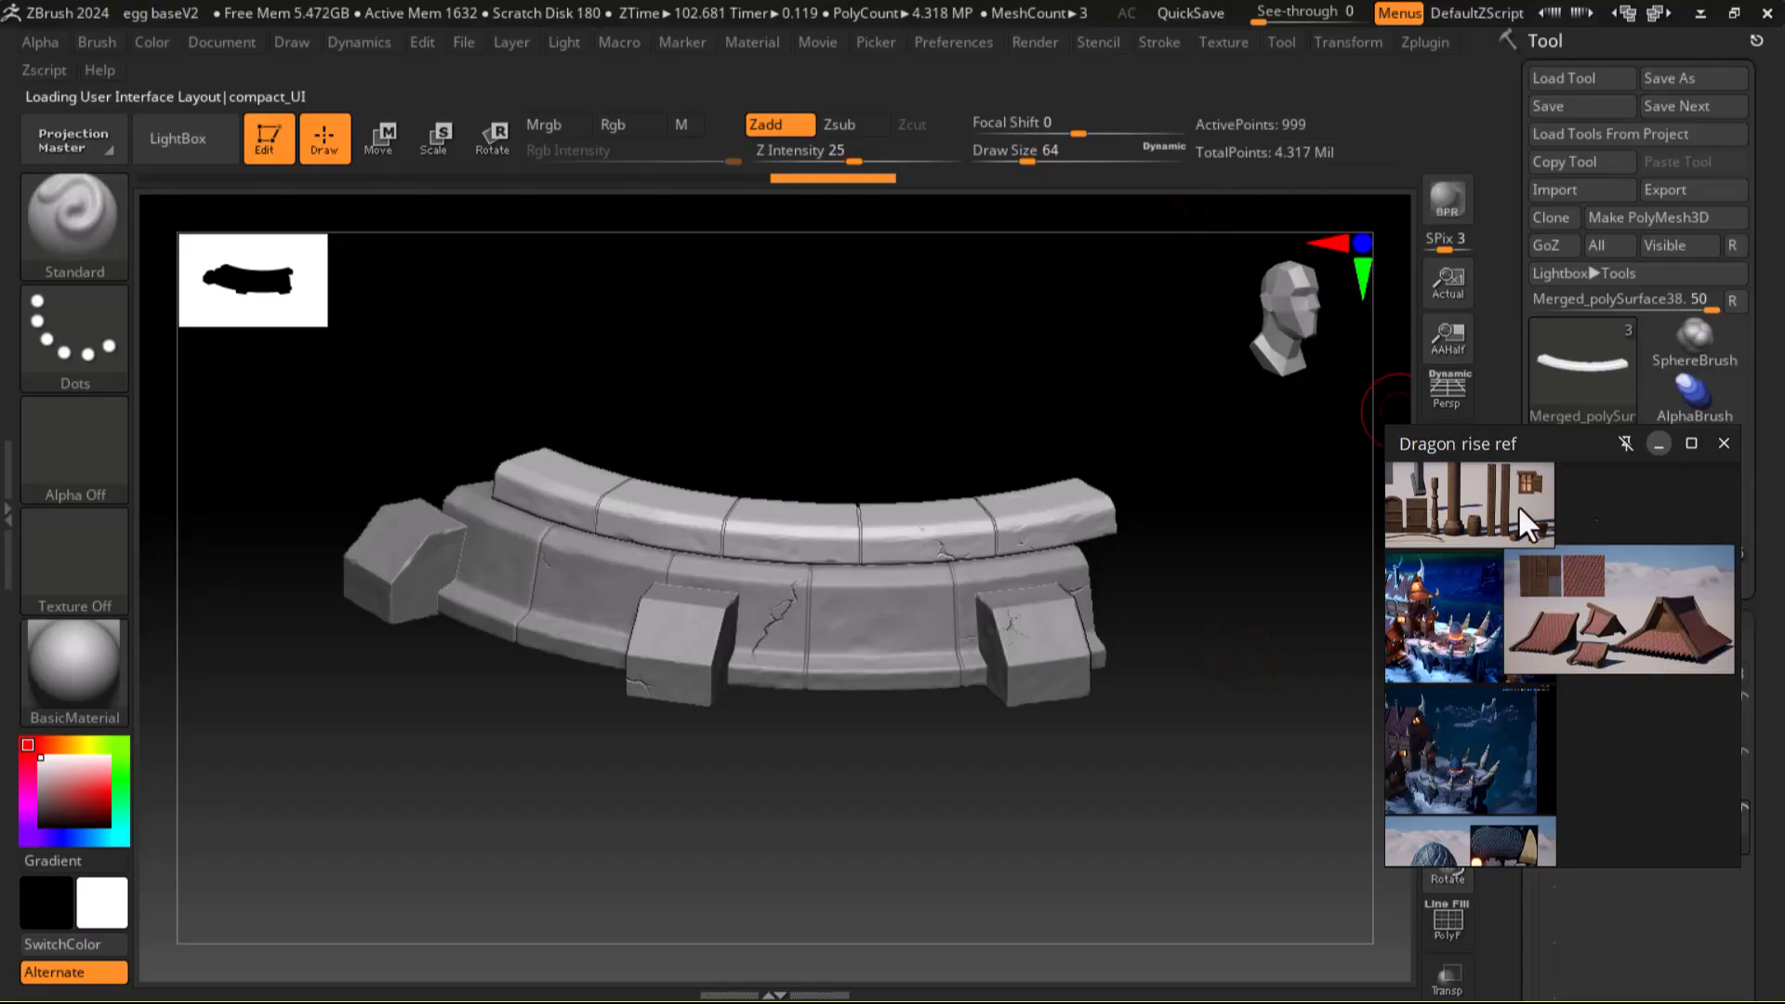
{"action": "left_click", "coordinate": [1487, 262]}
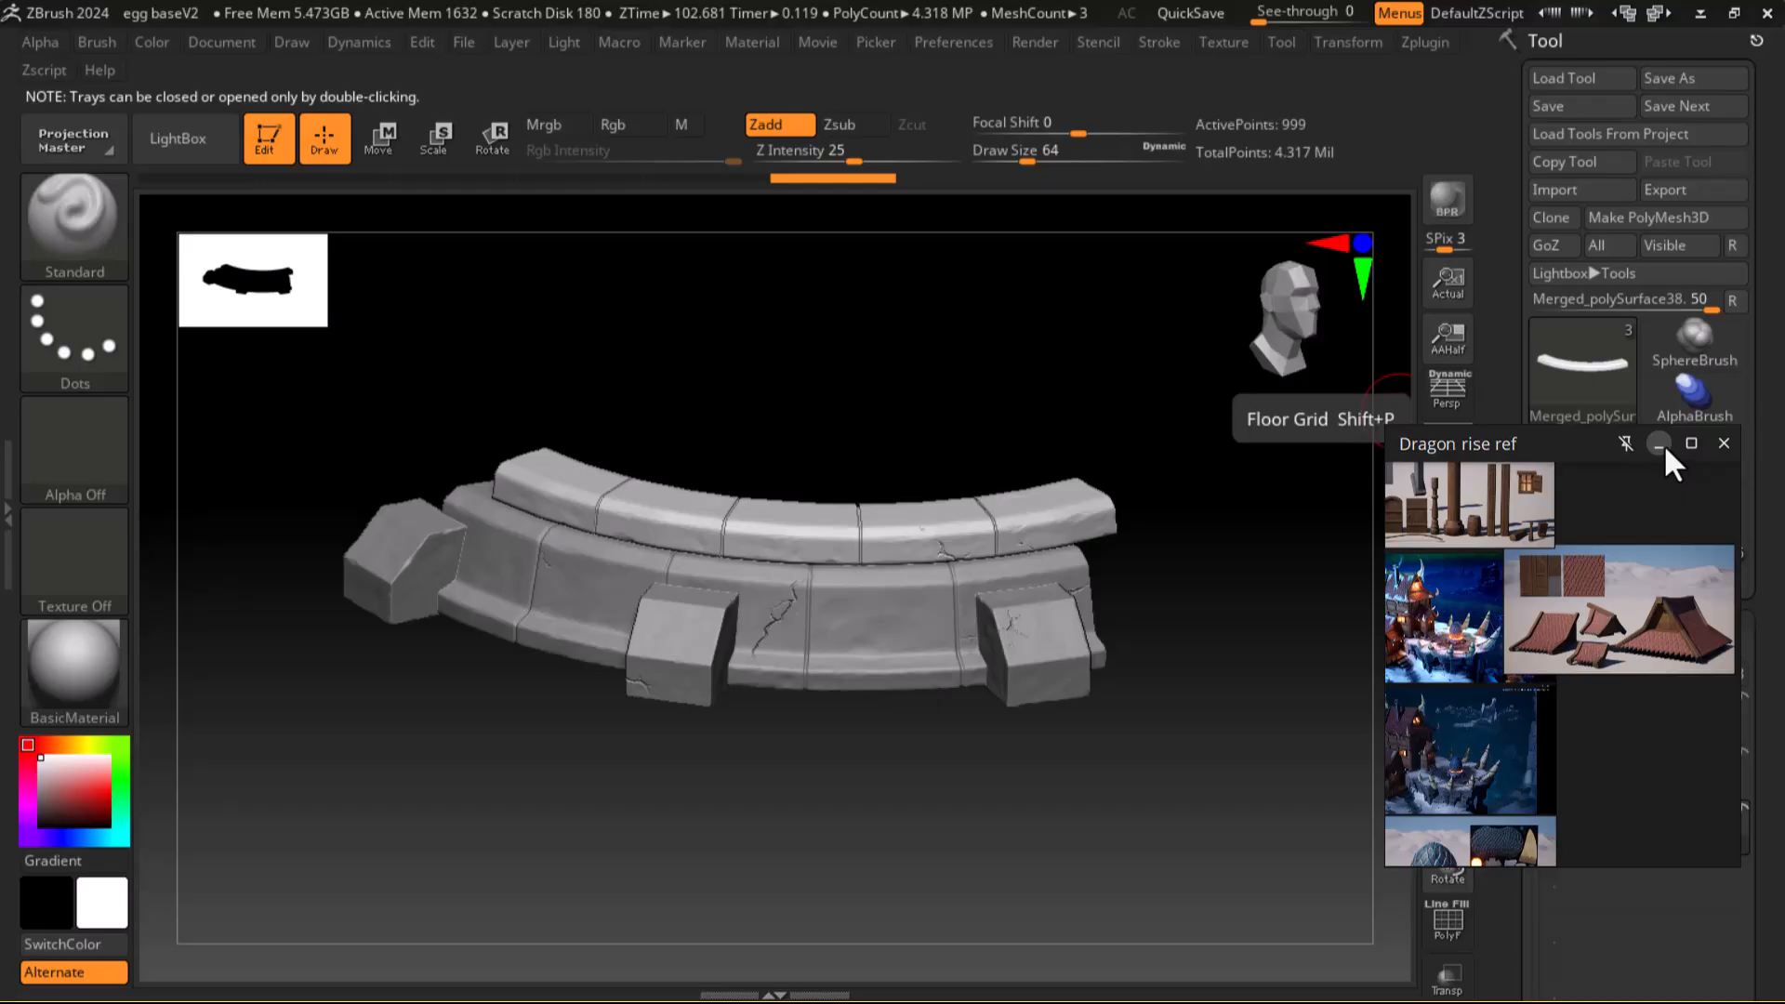
Step: Move the reference board window away from the subtool list, select the stone block subtool and check its polygon count
{"action": "left_click_drag", "start_coordinate": [650, 853], "coordinate": [707, 837]}
{"action": "left_click_drag", "start_coordinate": [1563, 433], "coordinate": [1004, 683]}
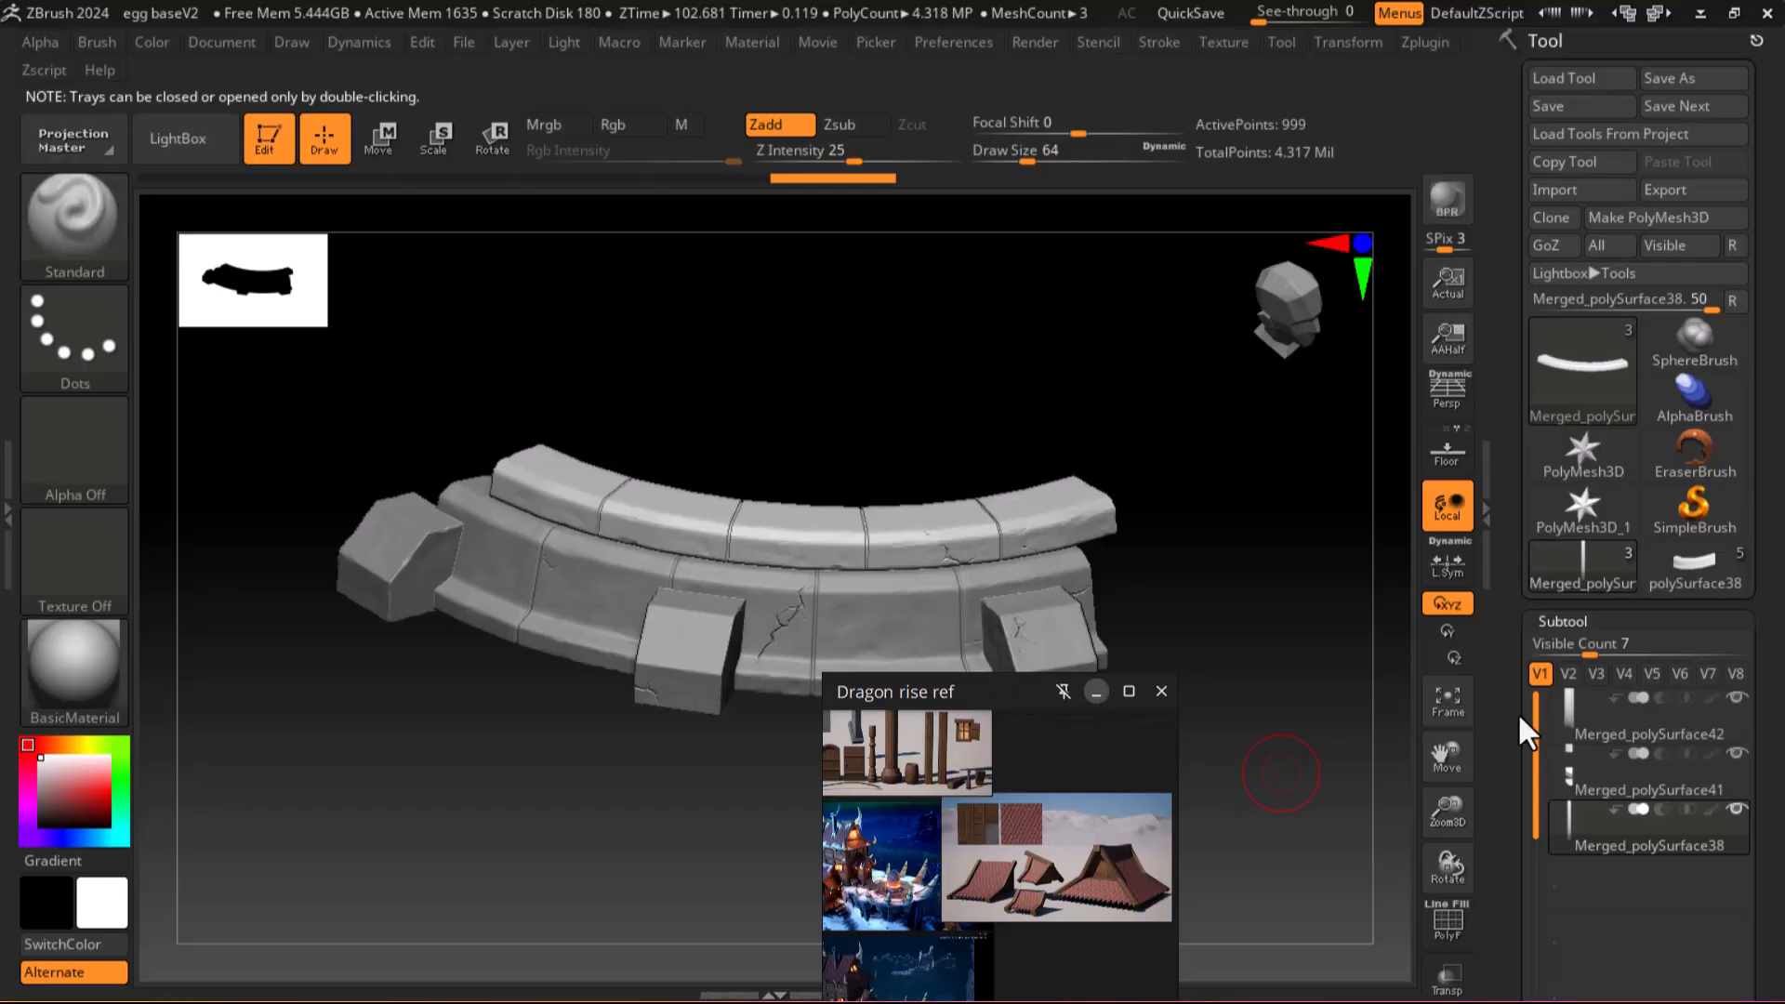
{"action": "scroll", "coordinate": [1513, 694], "scroll_direction": "down", "scroll_amount": 3}
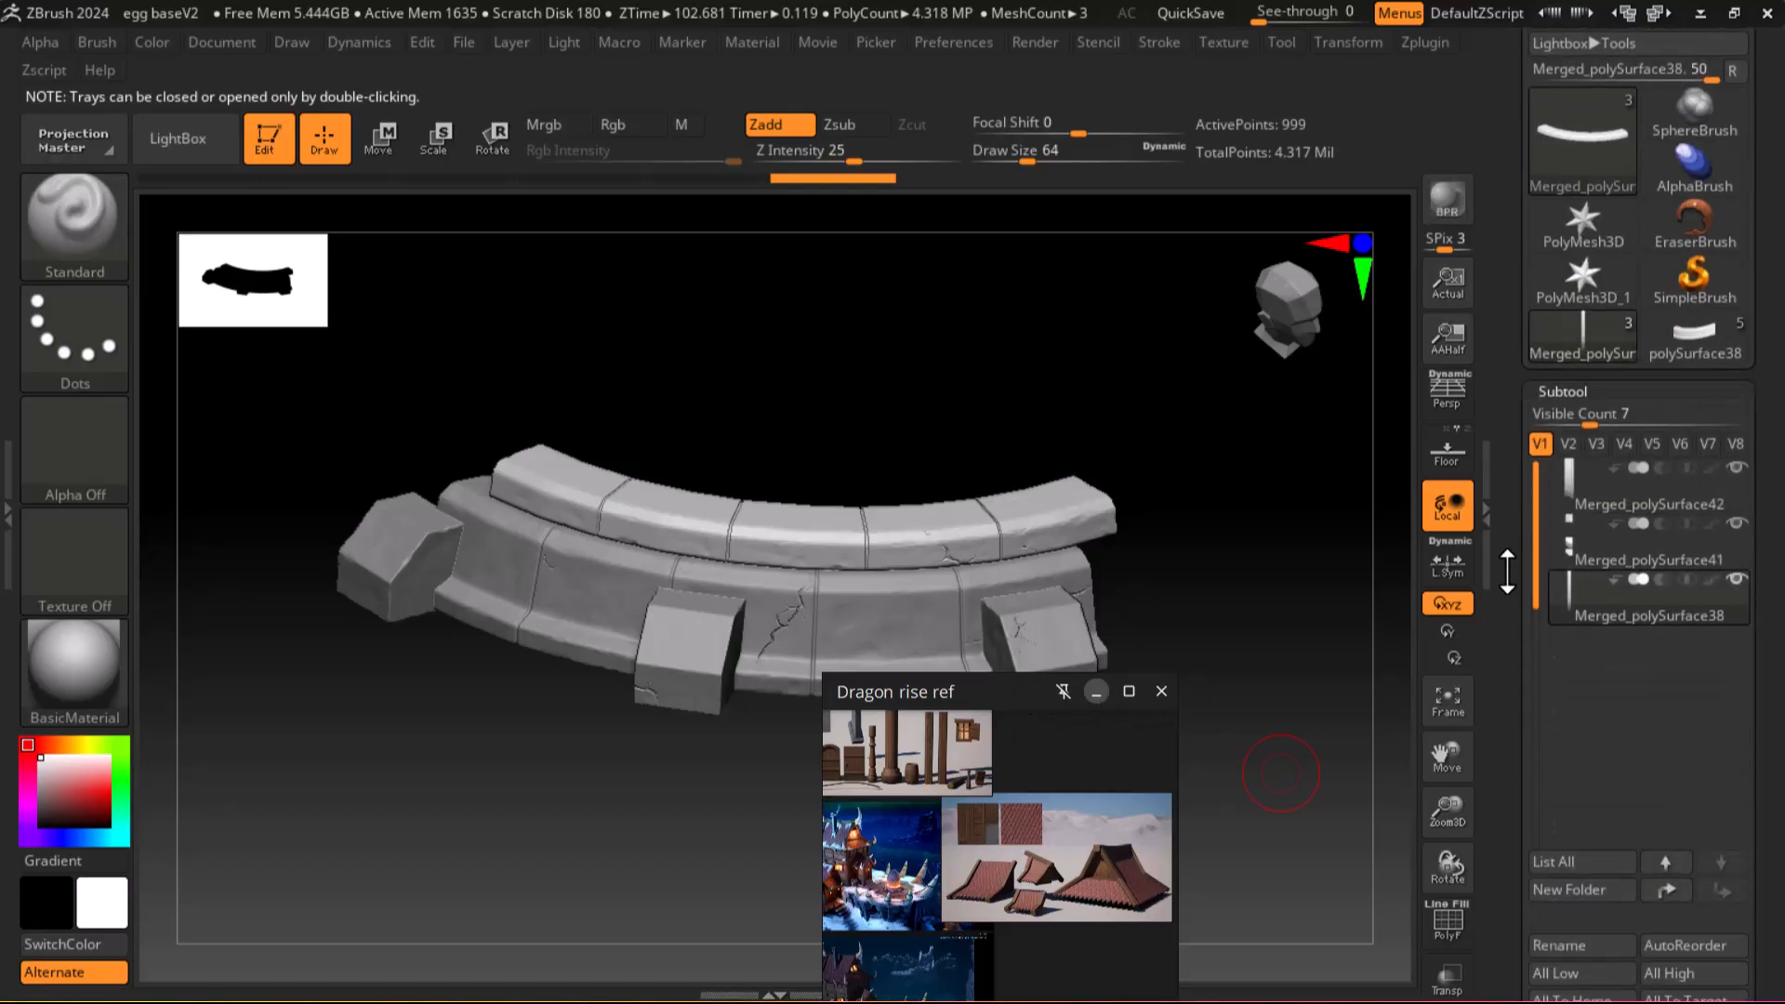
{"action": "left_click", "coordinate": [1574, 533]}
{"action": "mouse_move", "coordinate": [1570, 528]}
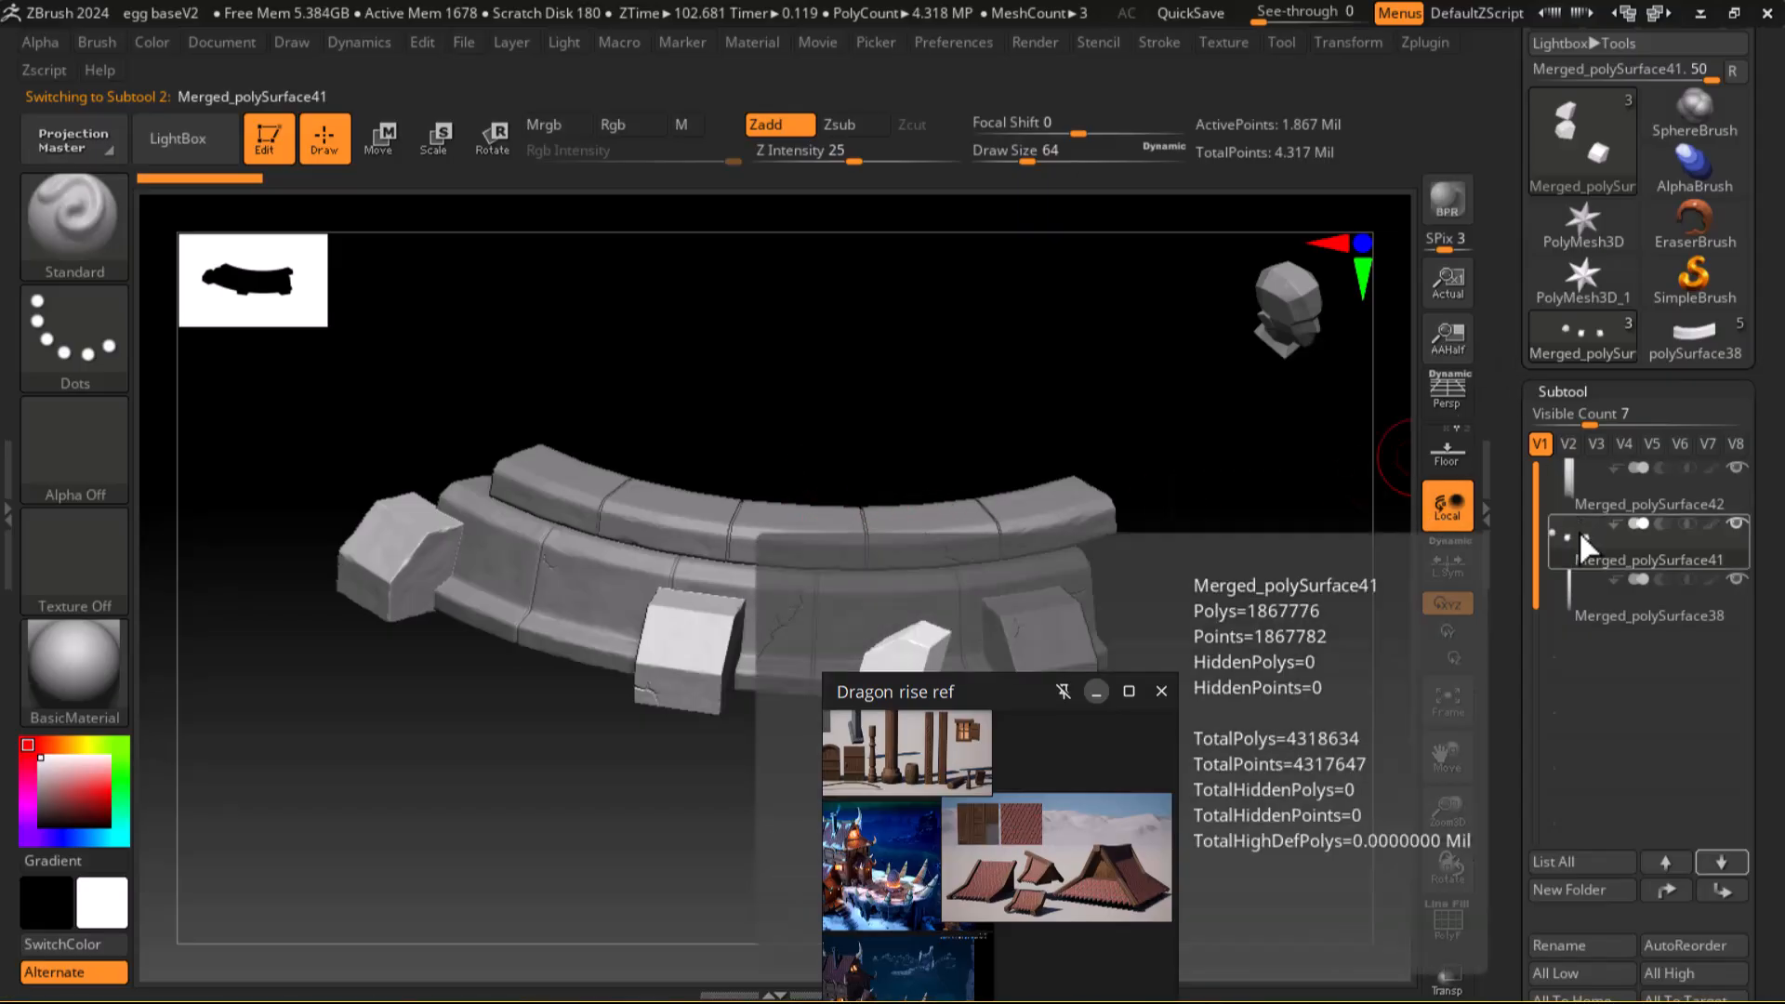
{"action": "mouse_move", "coordinate": [1584, 493]}
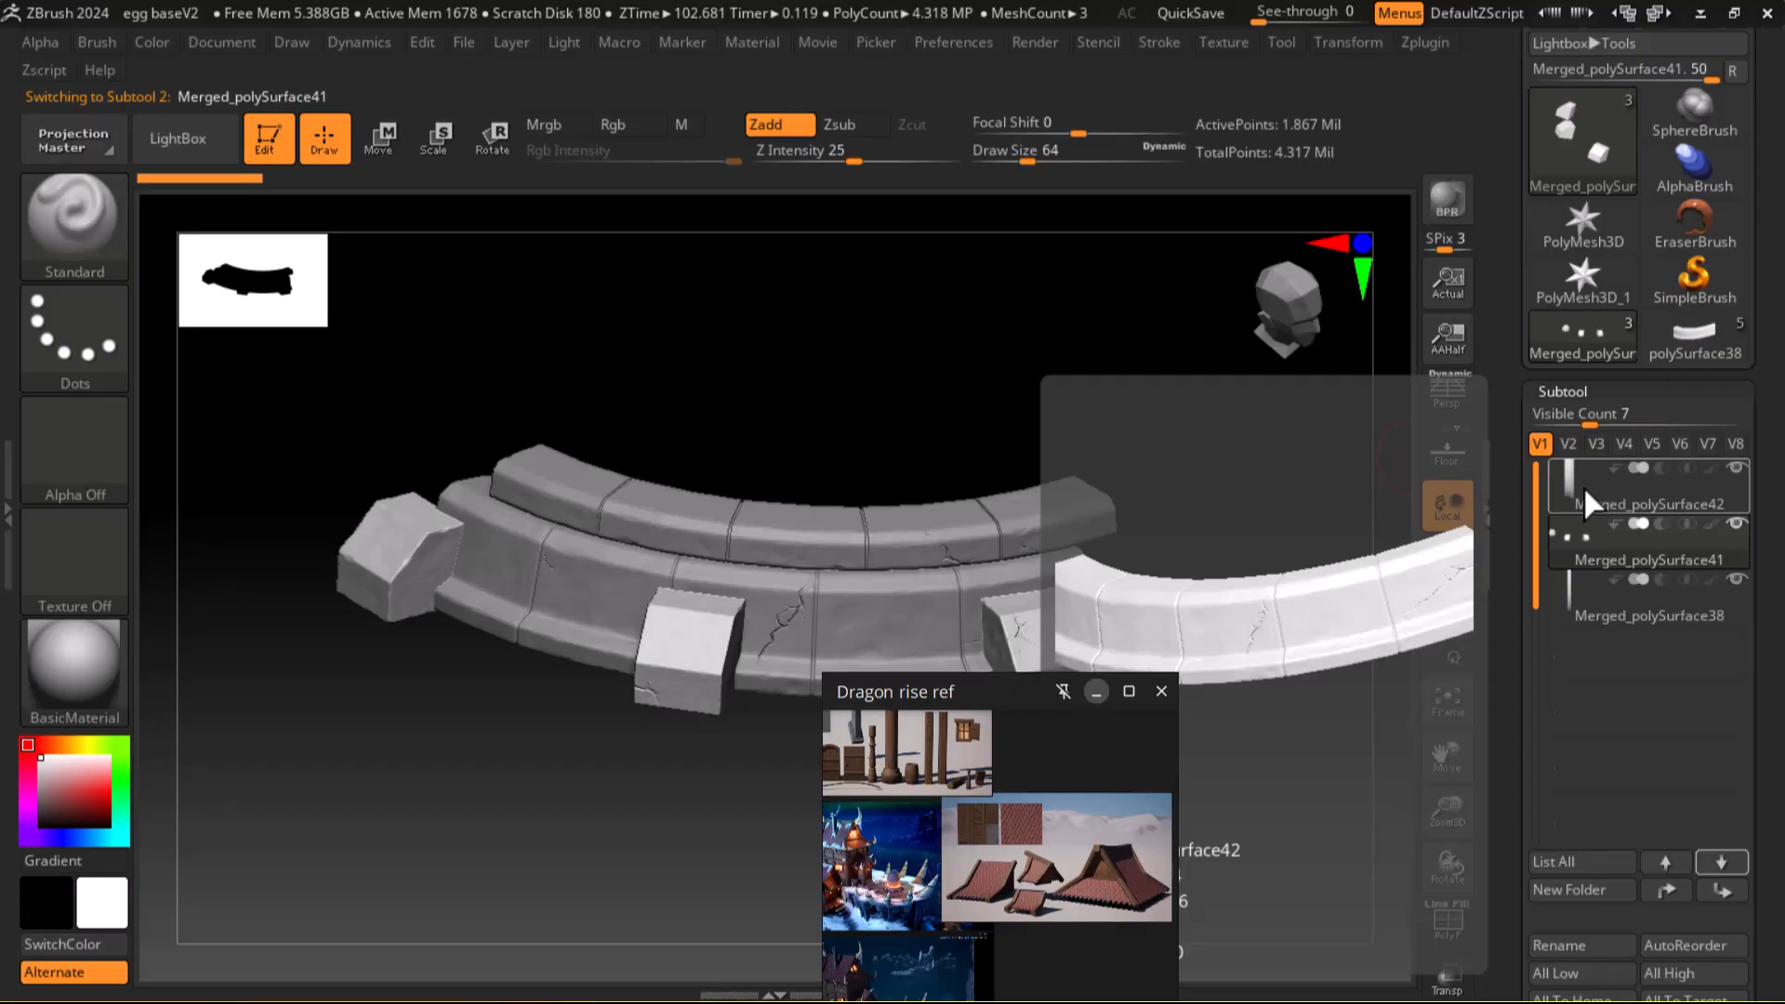
Step: Dock the Zplugin palette, and use Decimation Master to pre-process and decimate the block subtool at 5 %
{"action": "left_click", "coordinate": [1428, 40]}
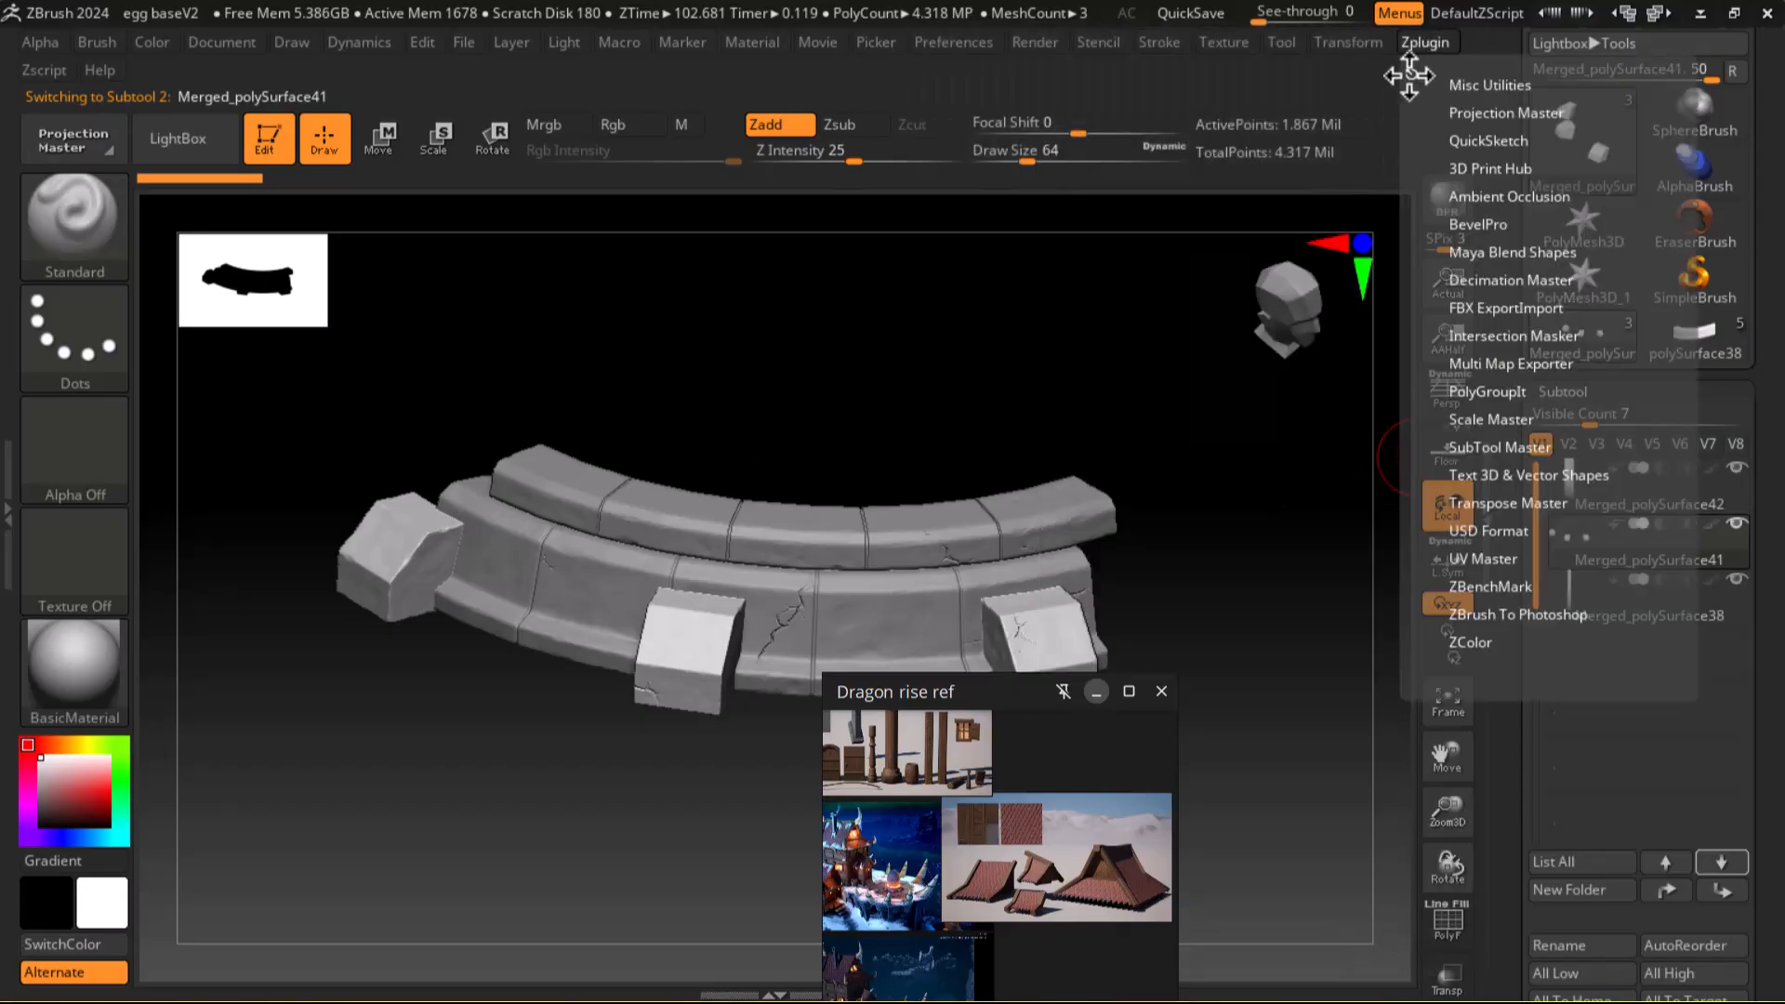
{"action": "left_click", "coordinate": [1417, 70]}
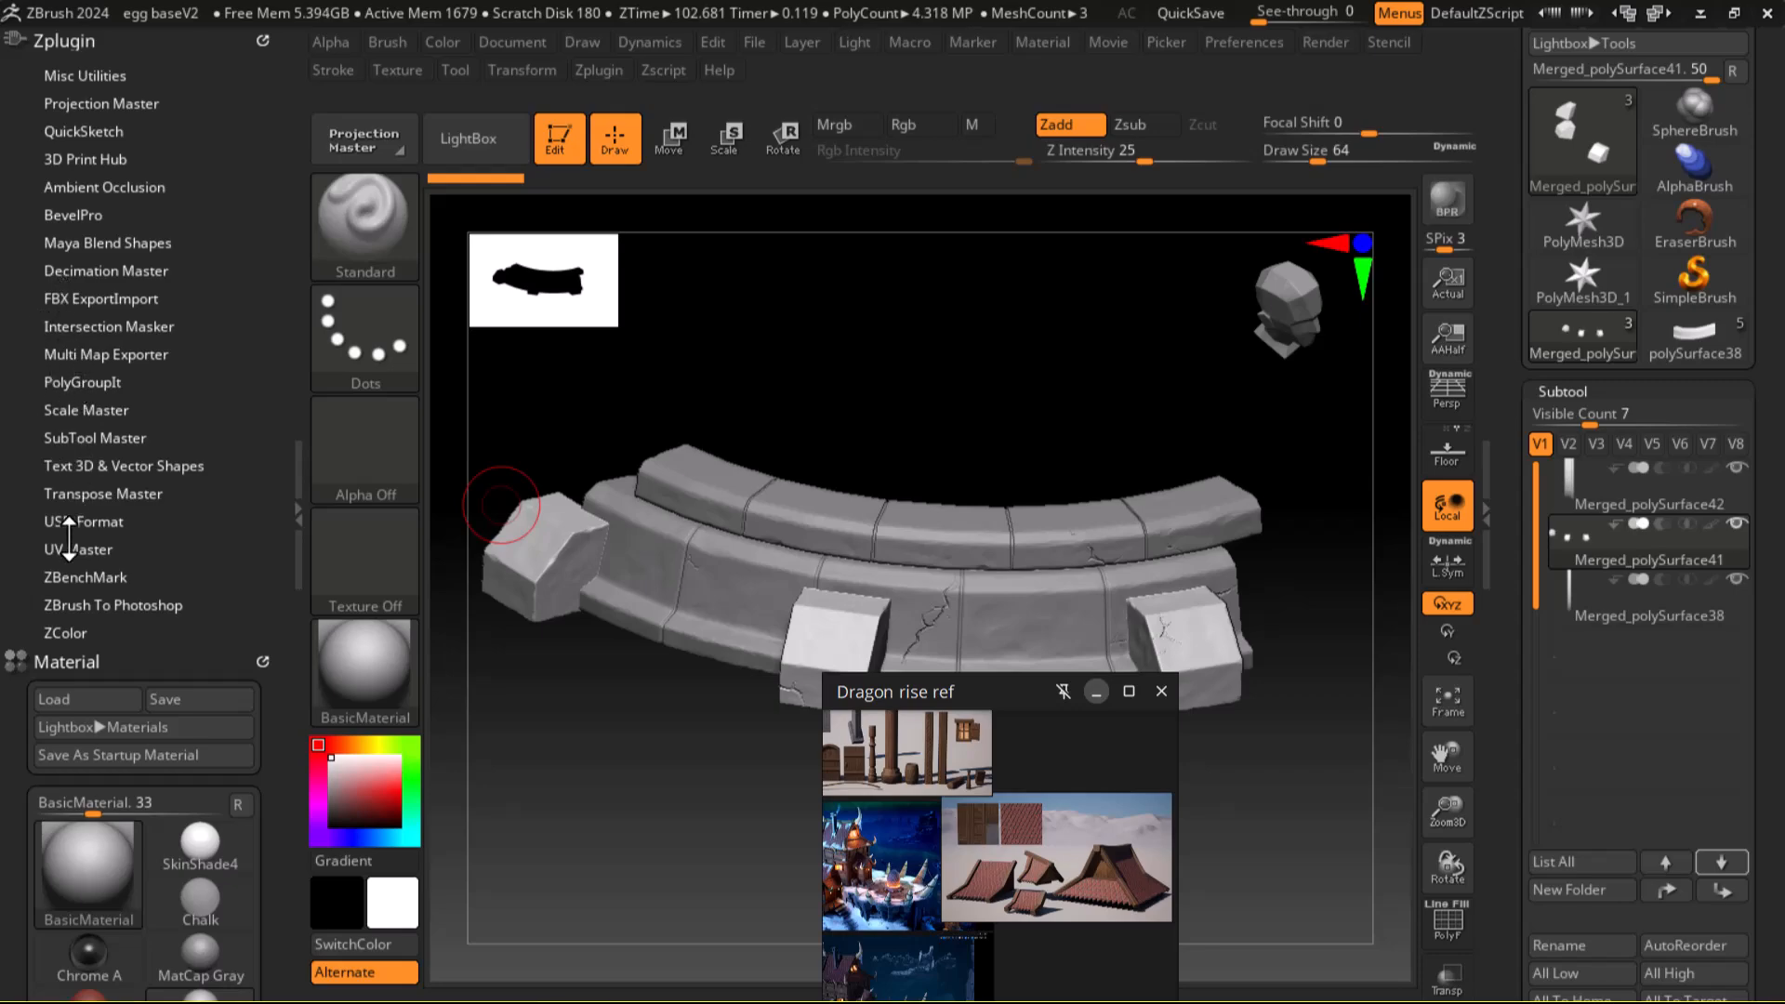
{"action": "left_click", "coordinate": [102, 270]}
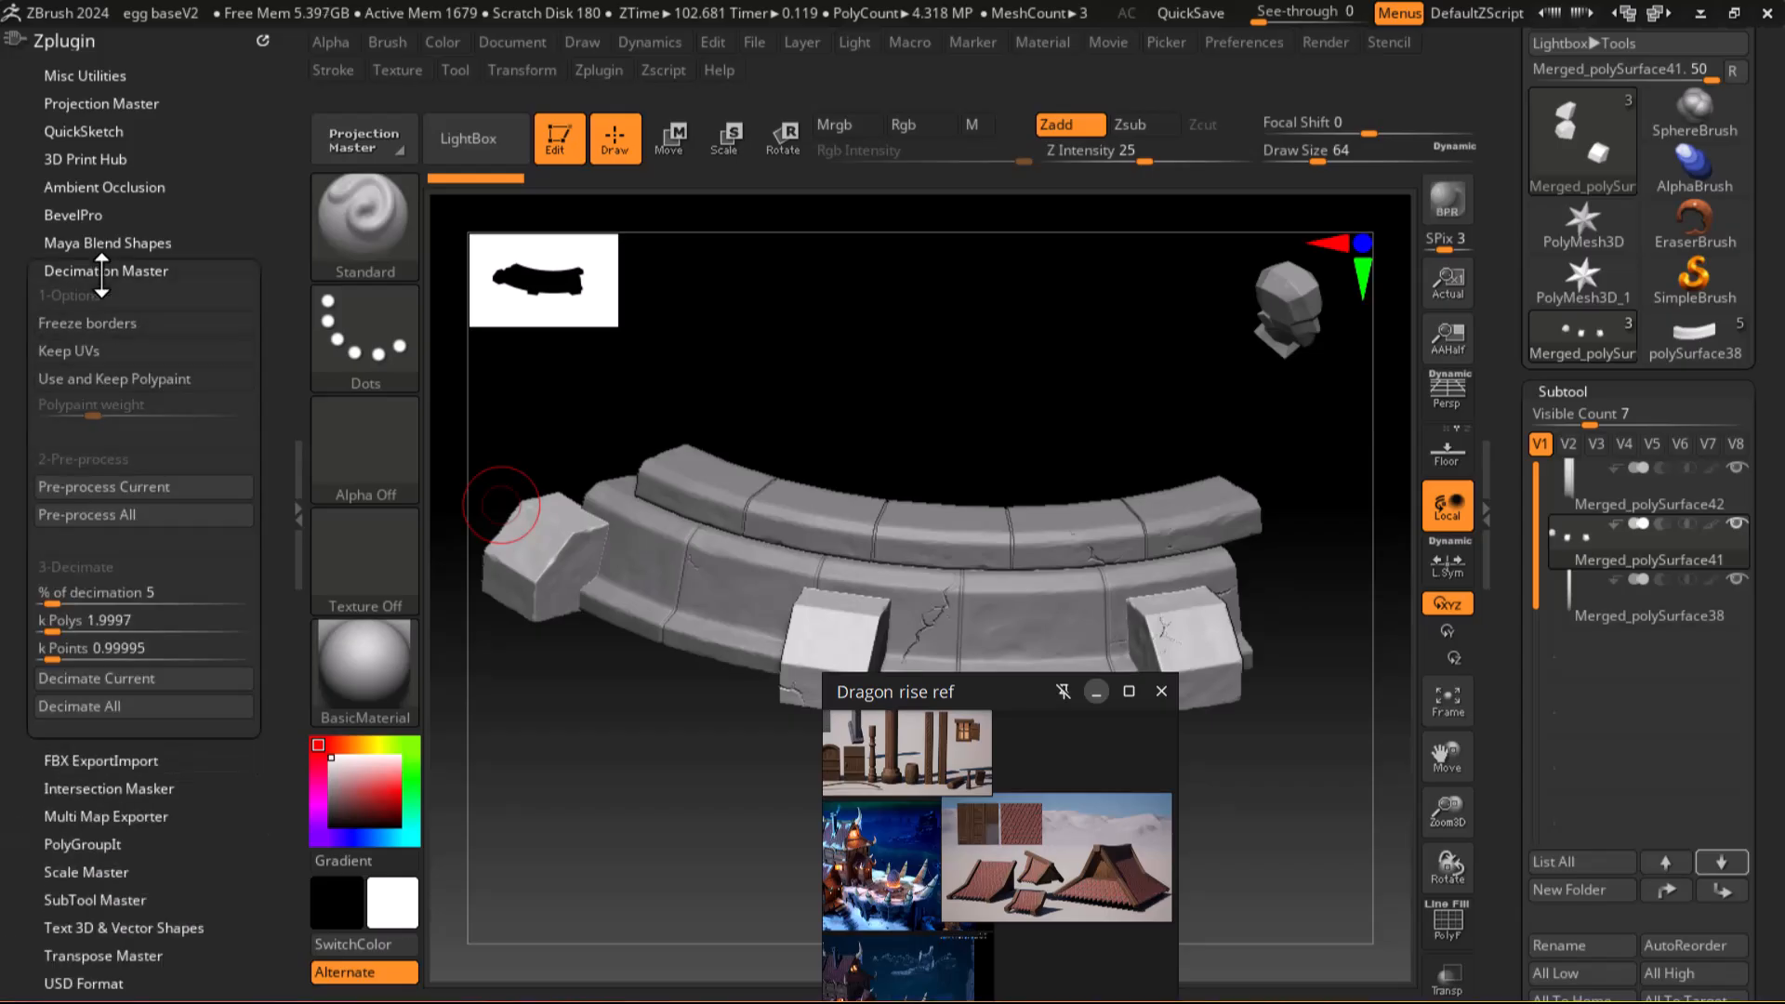
{"action": "left_click", "coordinate": [133, 487]}
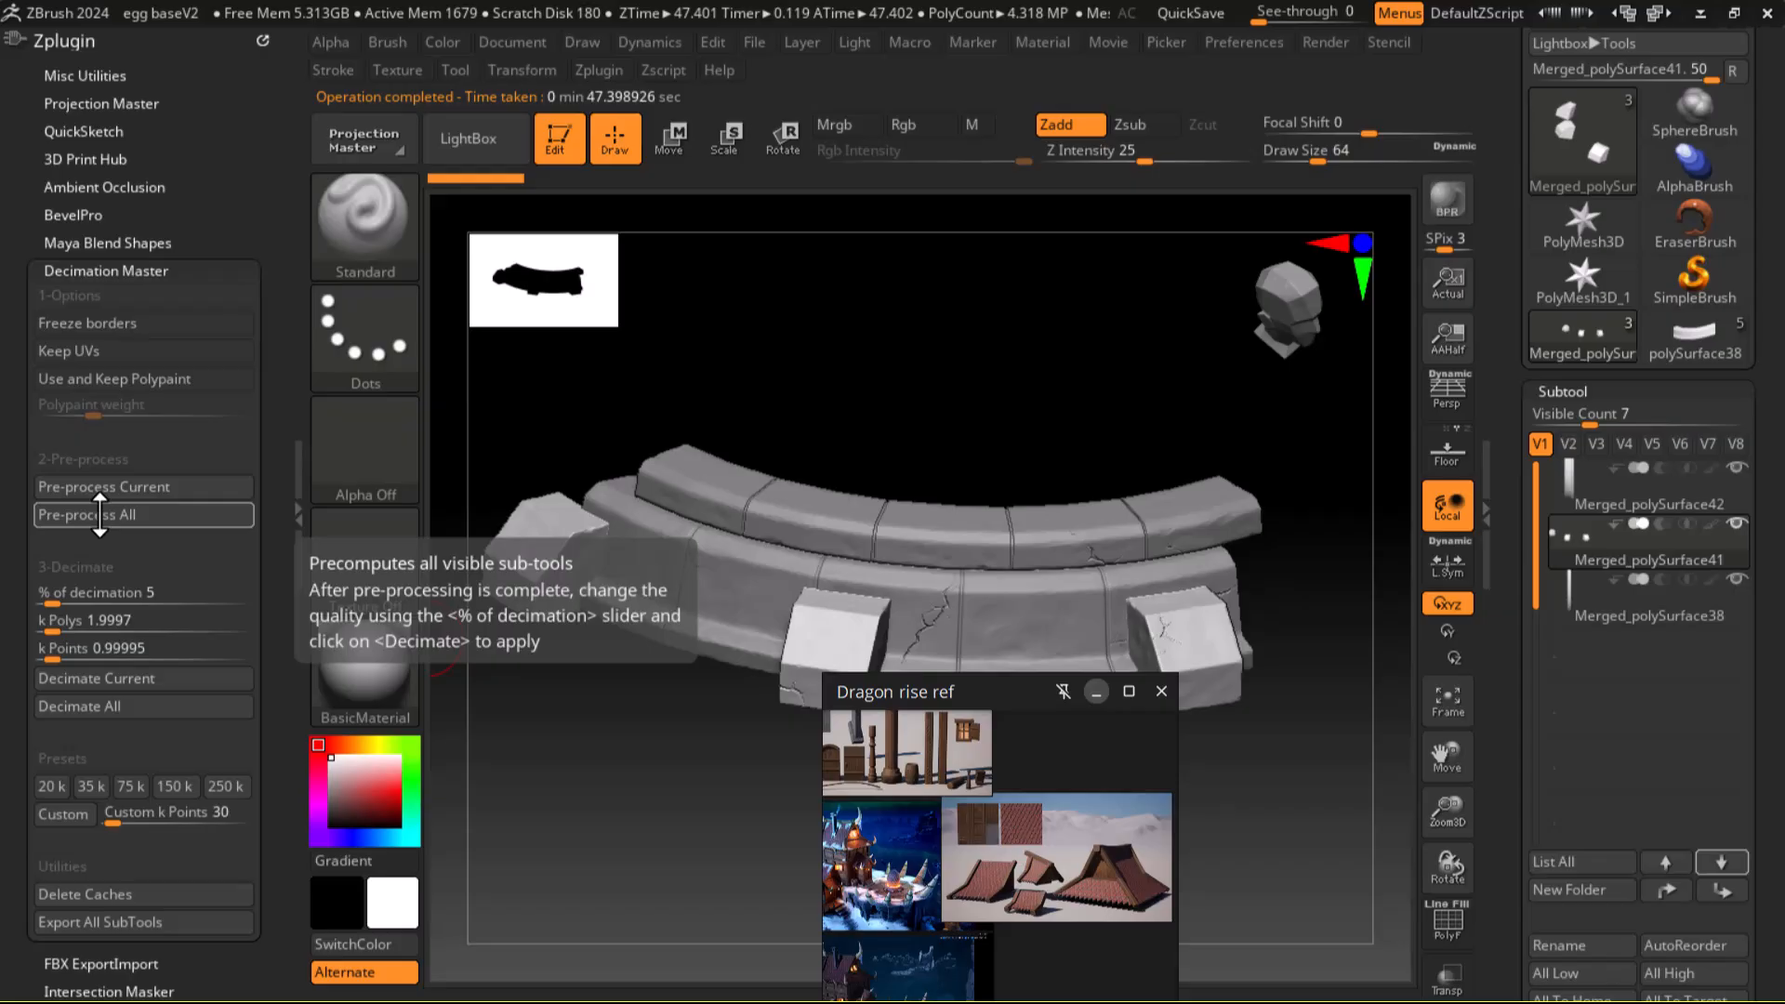
{"action": "left_click", "coordinate": [65, 686]}
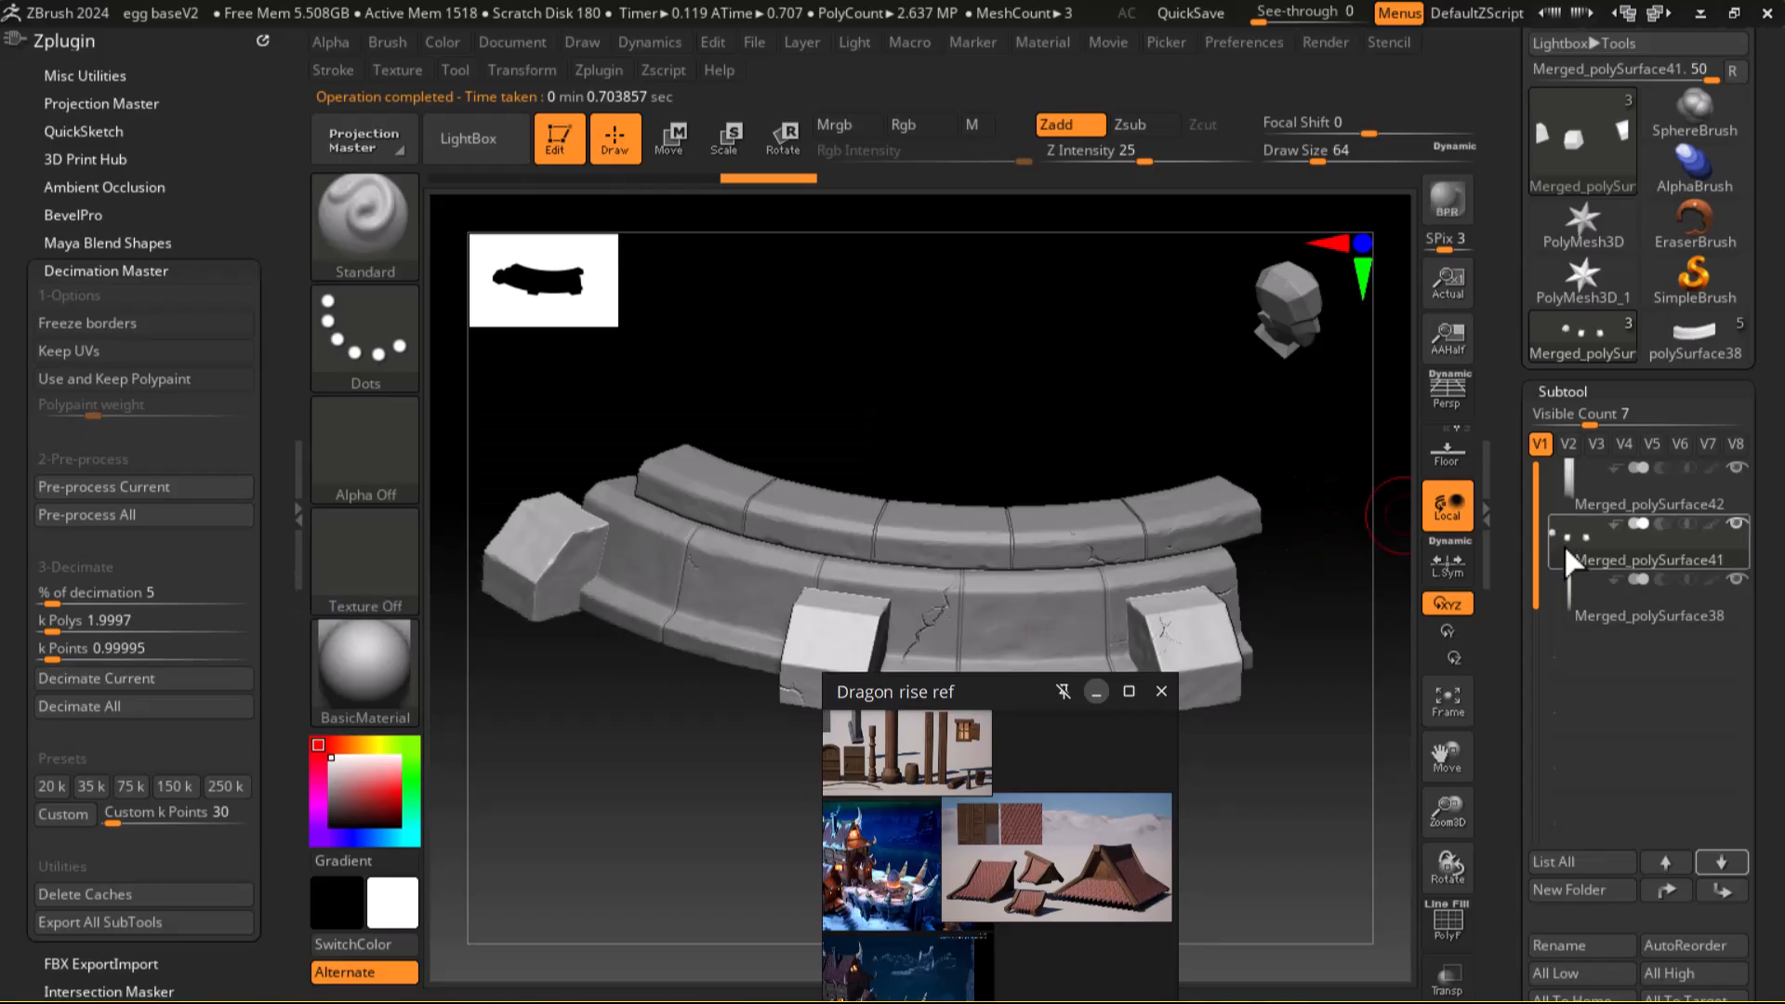
{"action": "mouse_move", "coordinate": [1566, 538]}
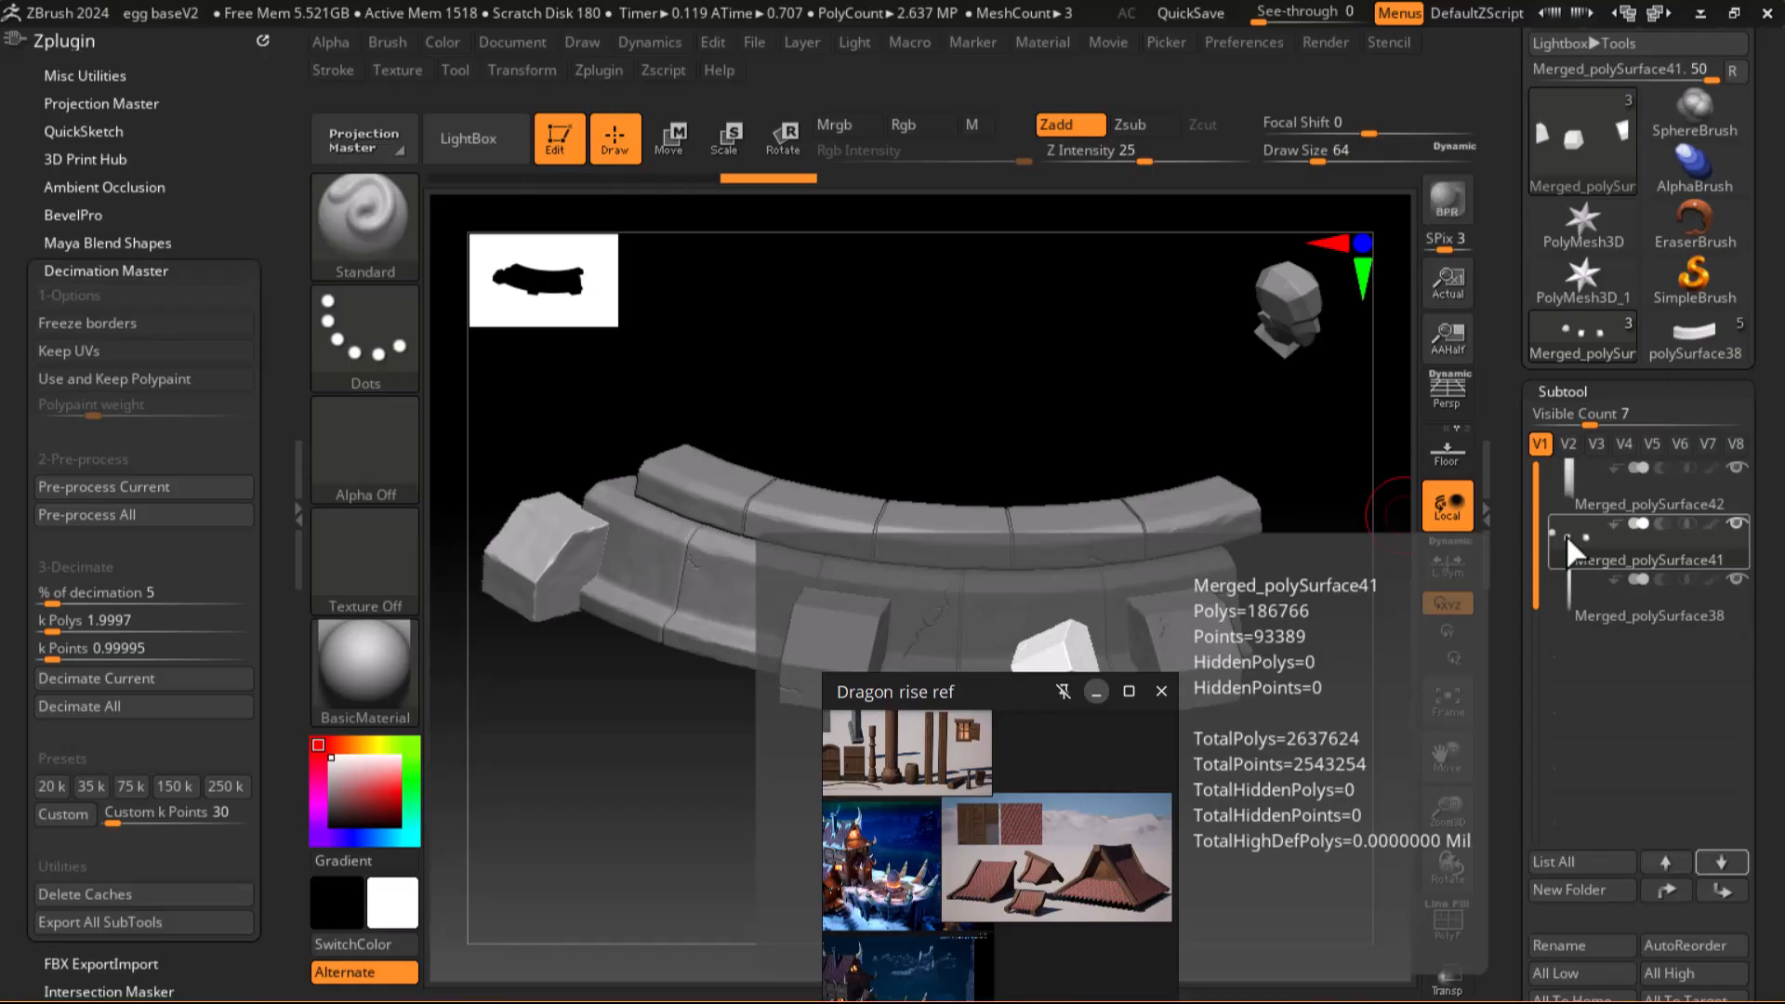
Step: Try the 20 k decimation preset on the block subtool, and redo its decimation at 5 %
{"action": "left_click", "coordinate": [52, 787]}
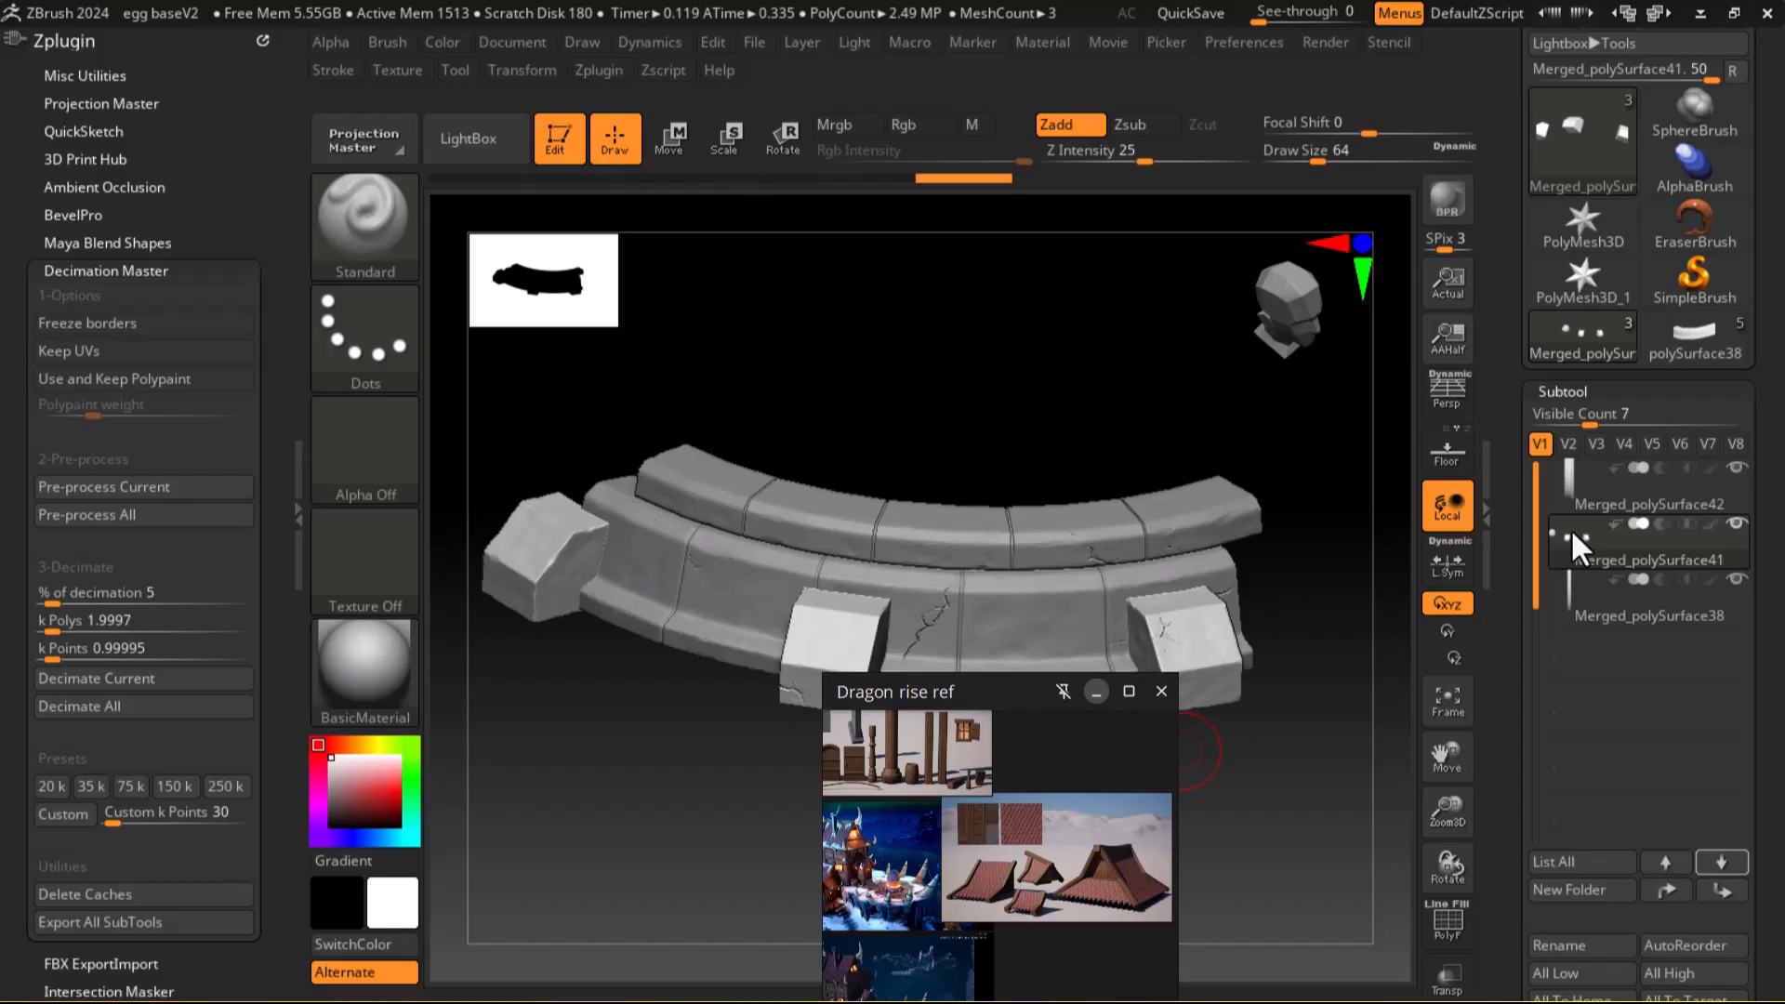
{"action": "mouse_move", "coordinate": [1574, 538]}
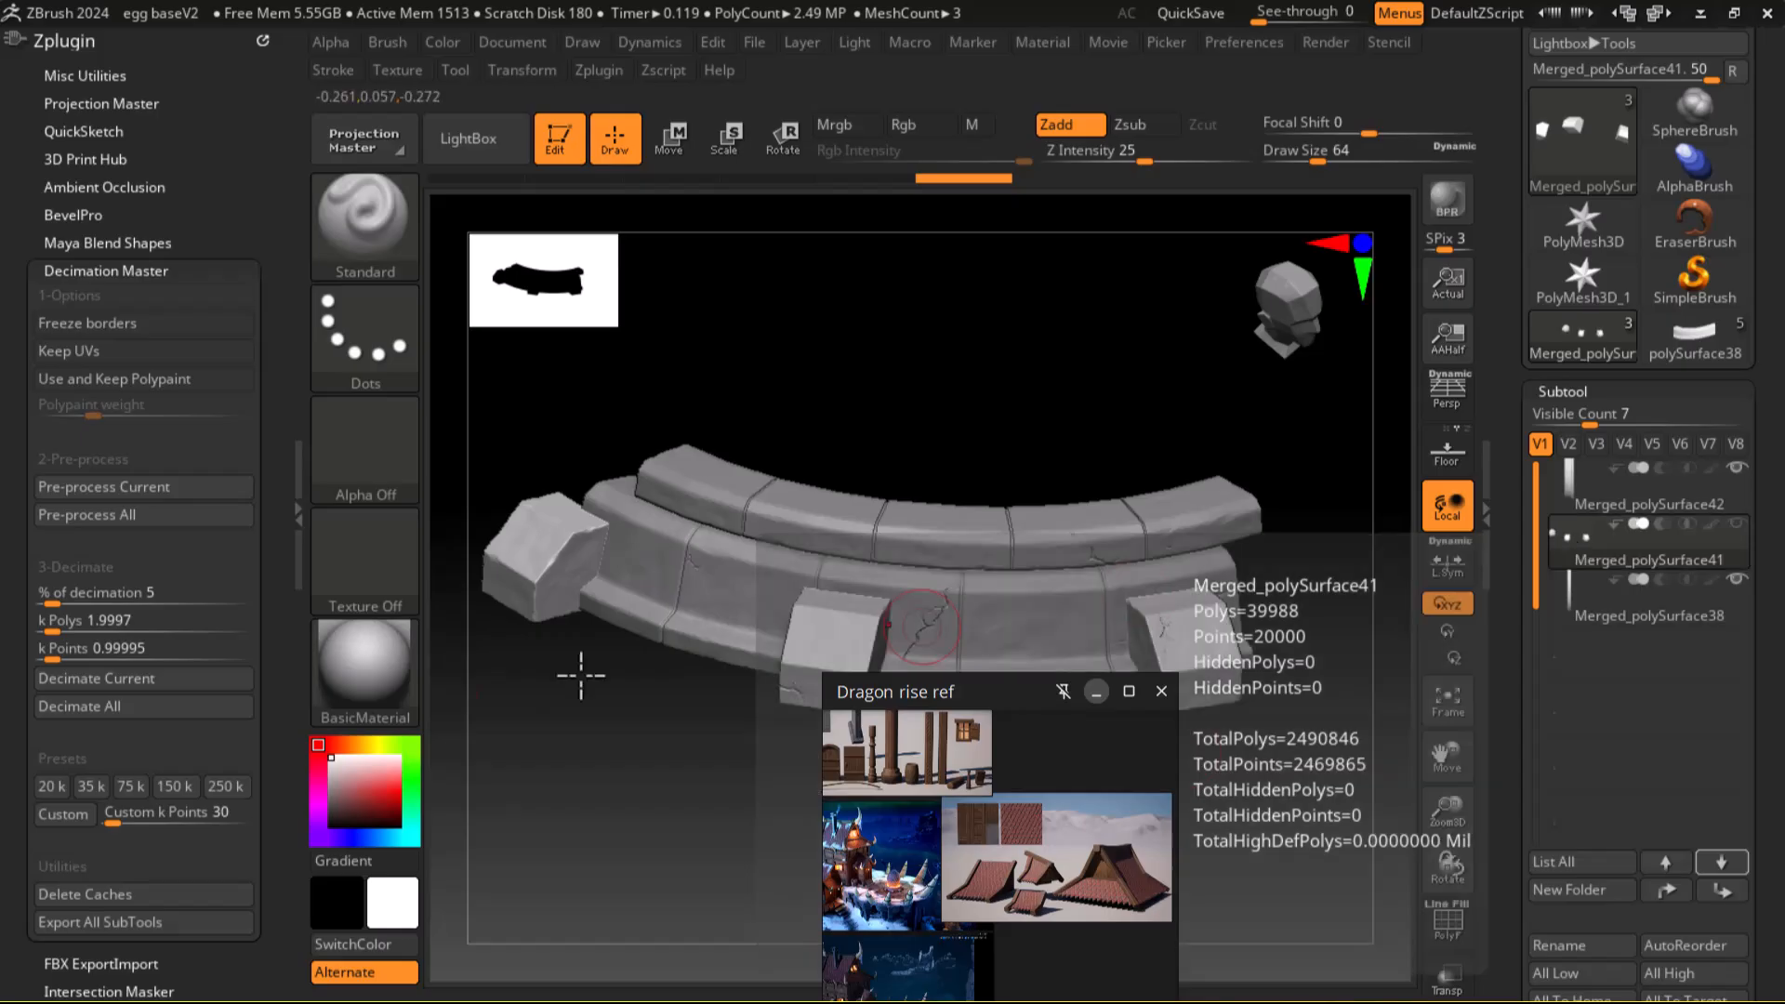
{"action": "left_click", "coordinate": [56, 678]}
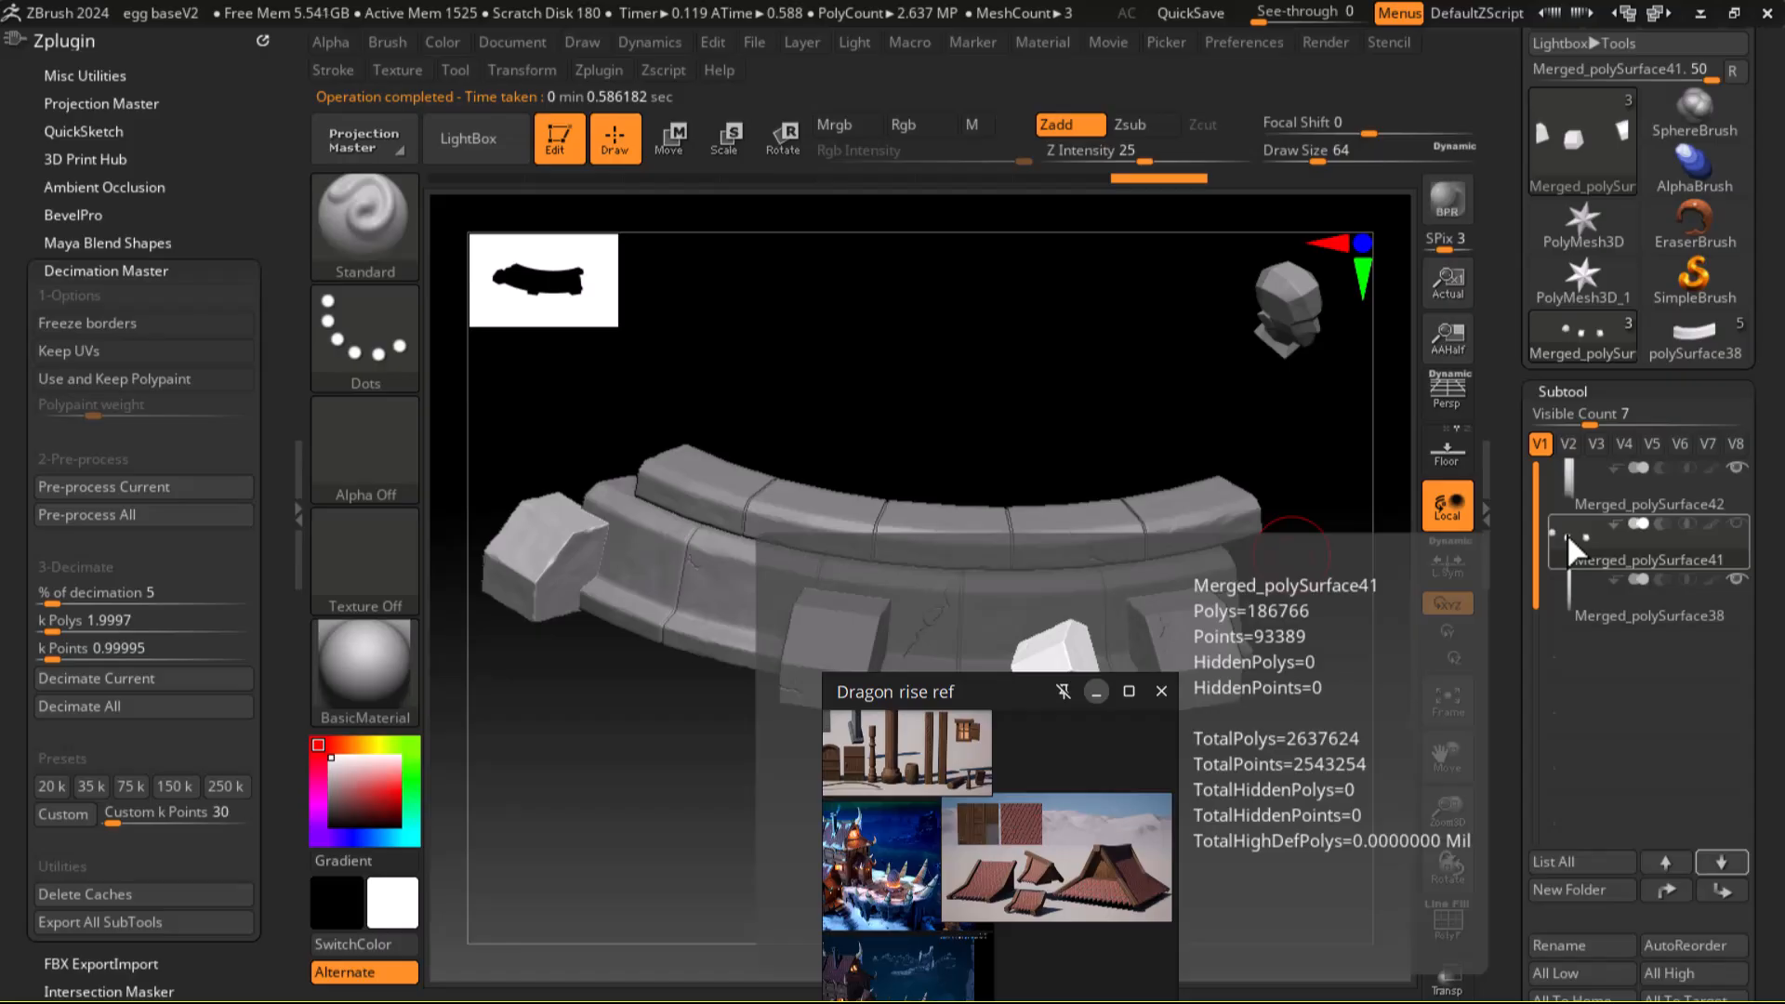
Step: Pre-process the already decimated block subtool and decimate it at 5 % once more
{"action": "left_click", "coordinate": [100, 488]}
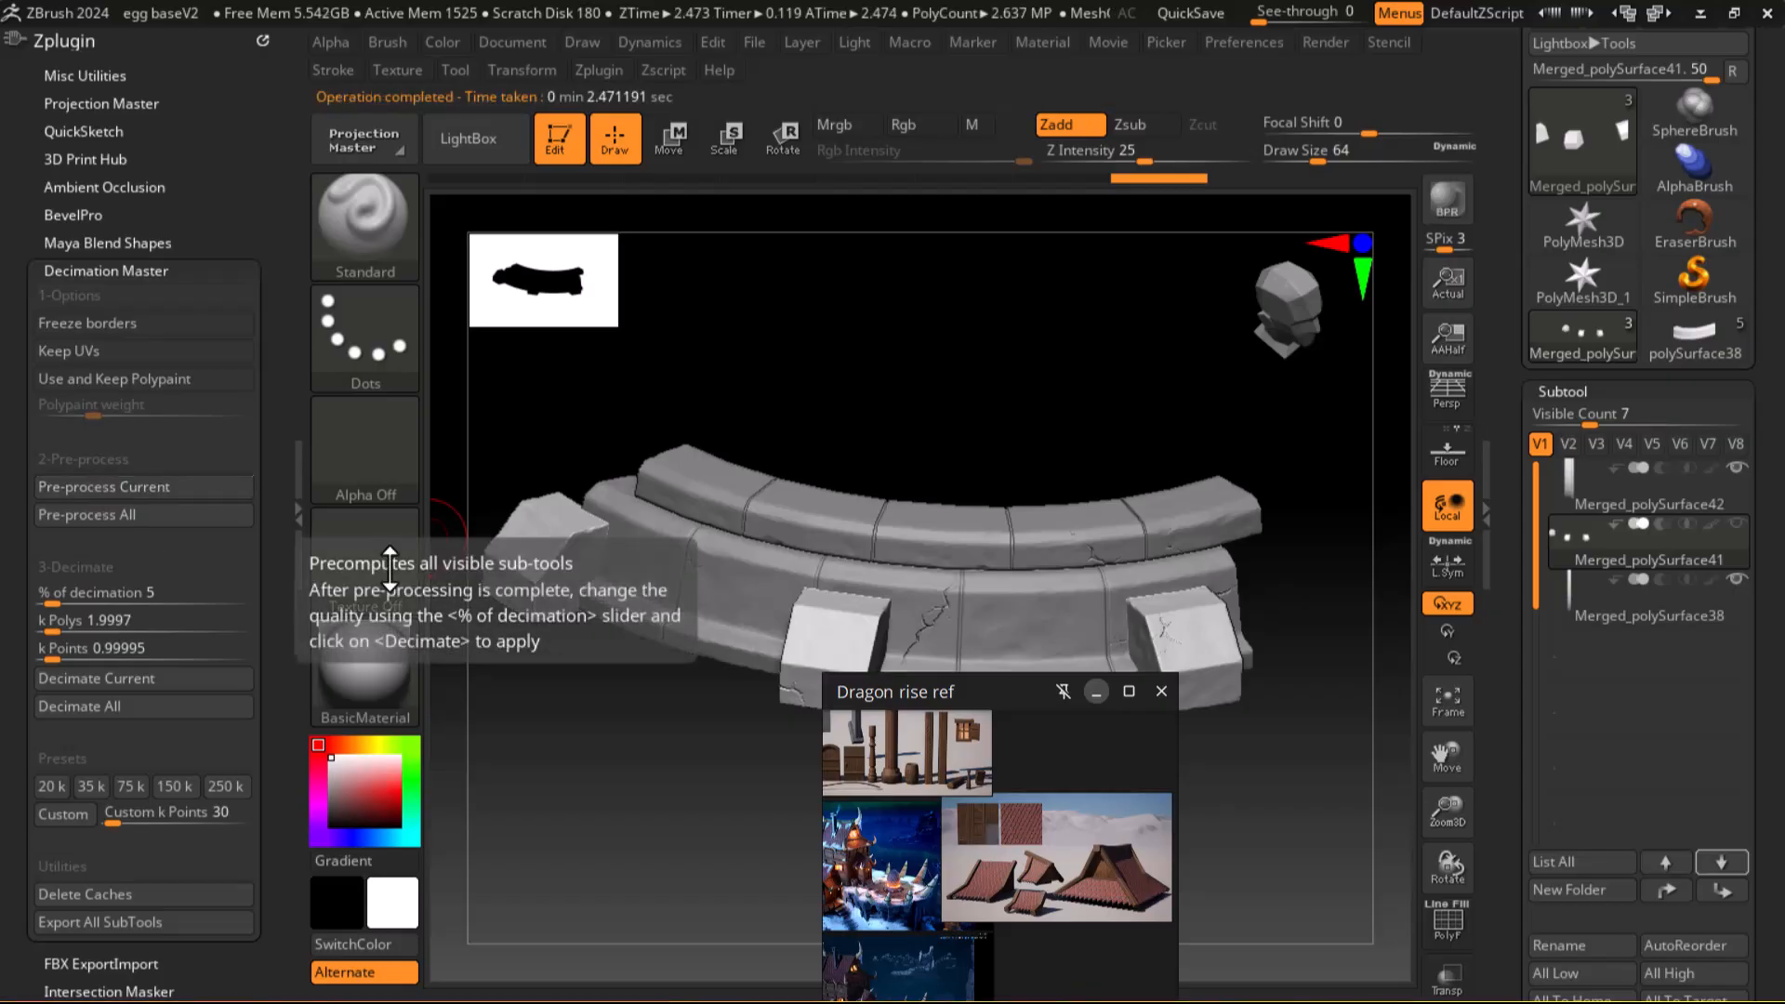
{"action": "left_click", "coordinate": [62, 678]}
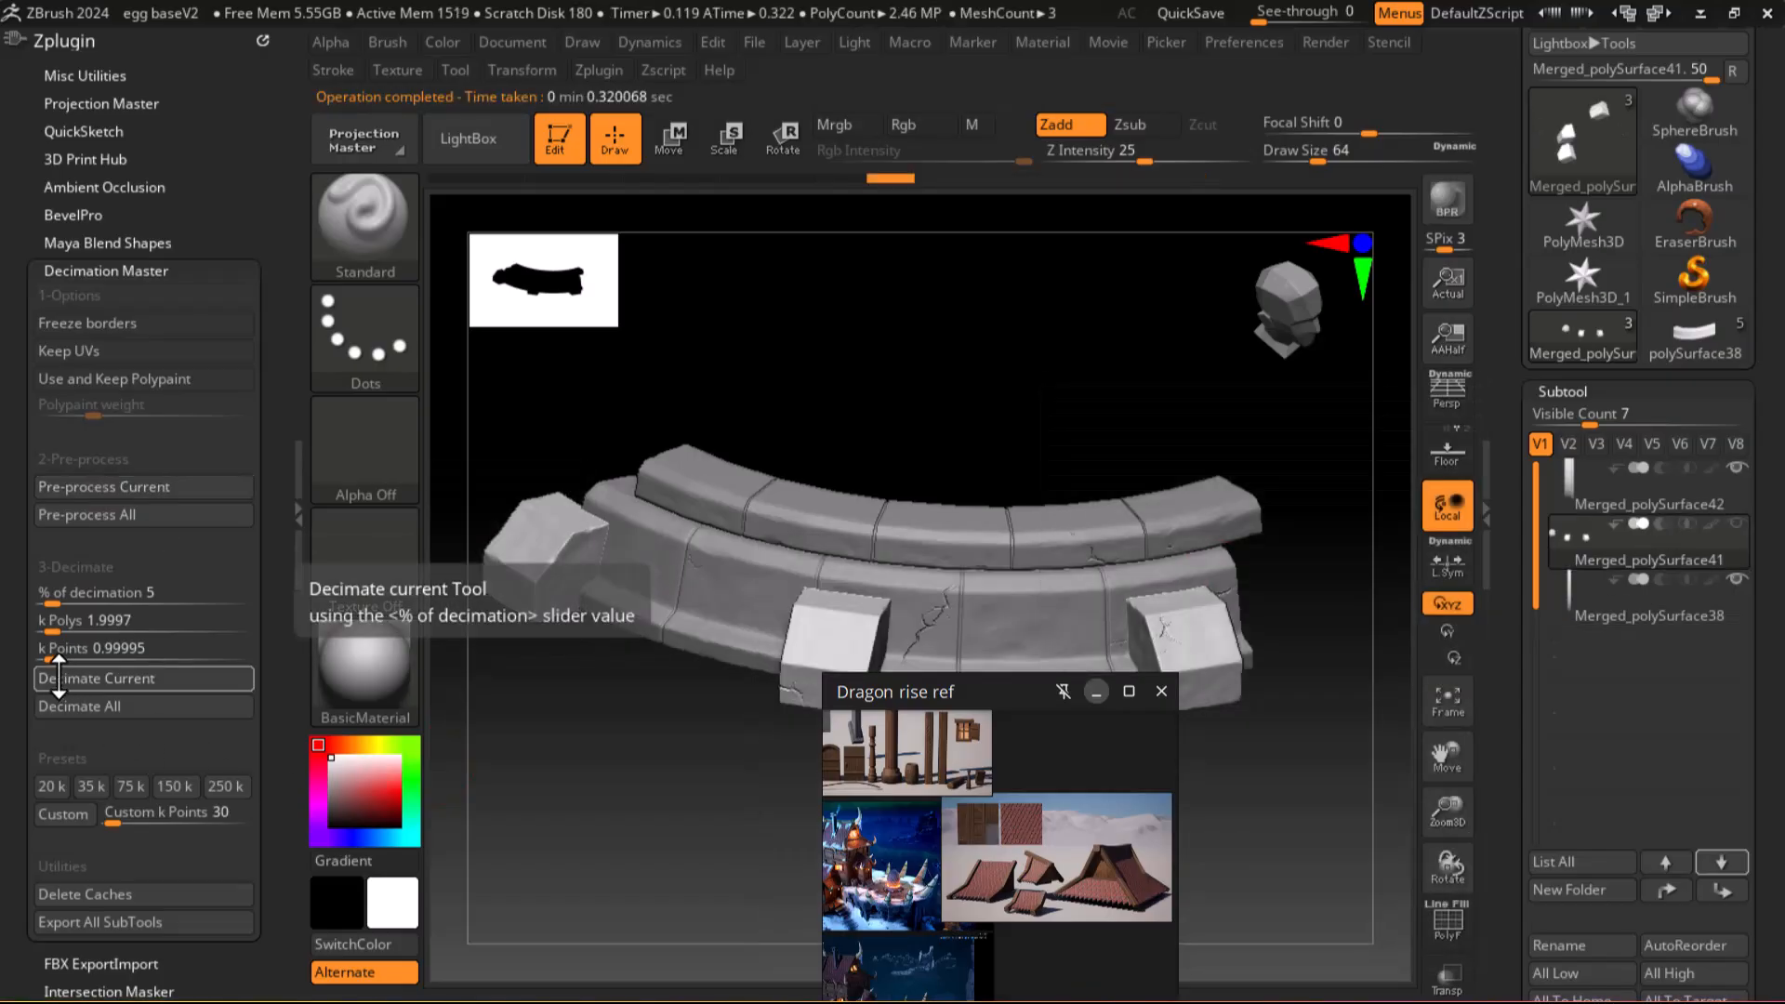
{"action": "left_click", "coordinate": [1577, 540]}
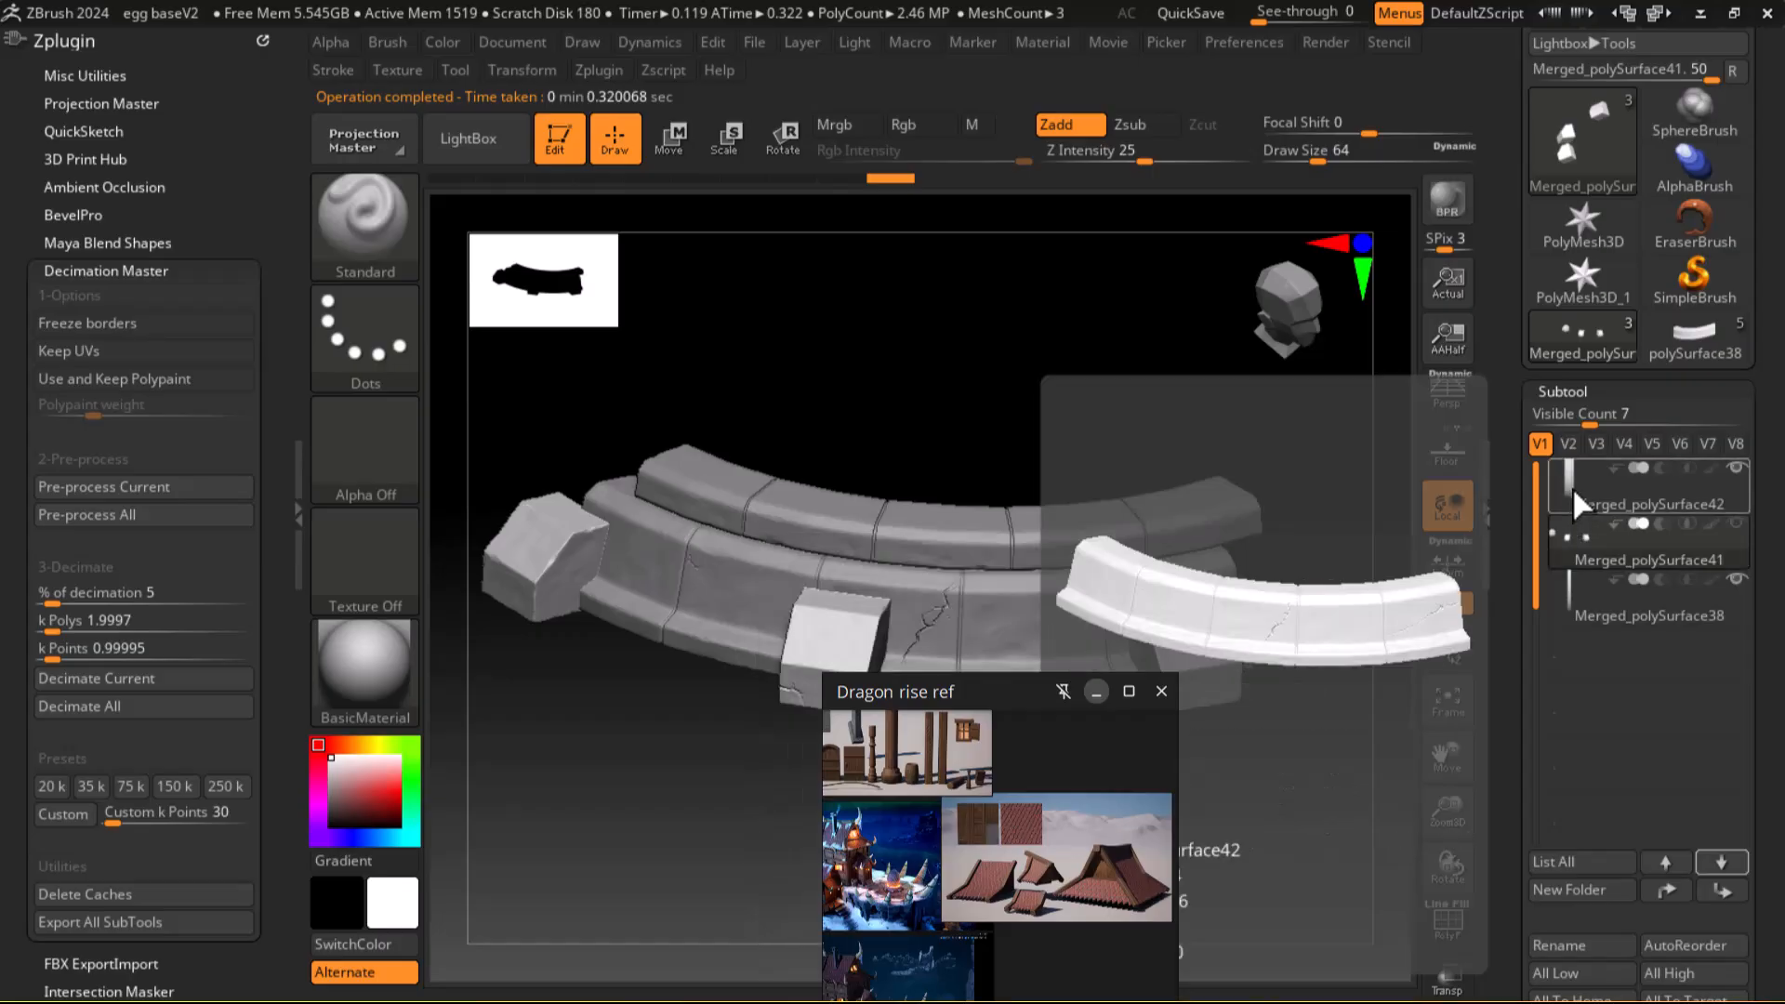
Step: With the blocks hidden, apply the 20 k preset to the large curved wall subtool, bake all its layers, and decimate it at 5 %
{"action": "left_click", "coordinate": [1571, 488]}
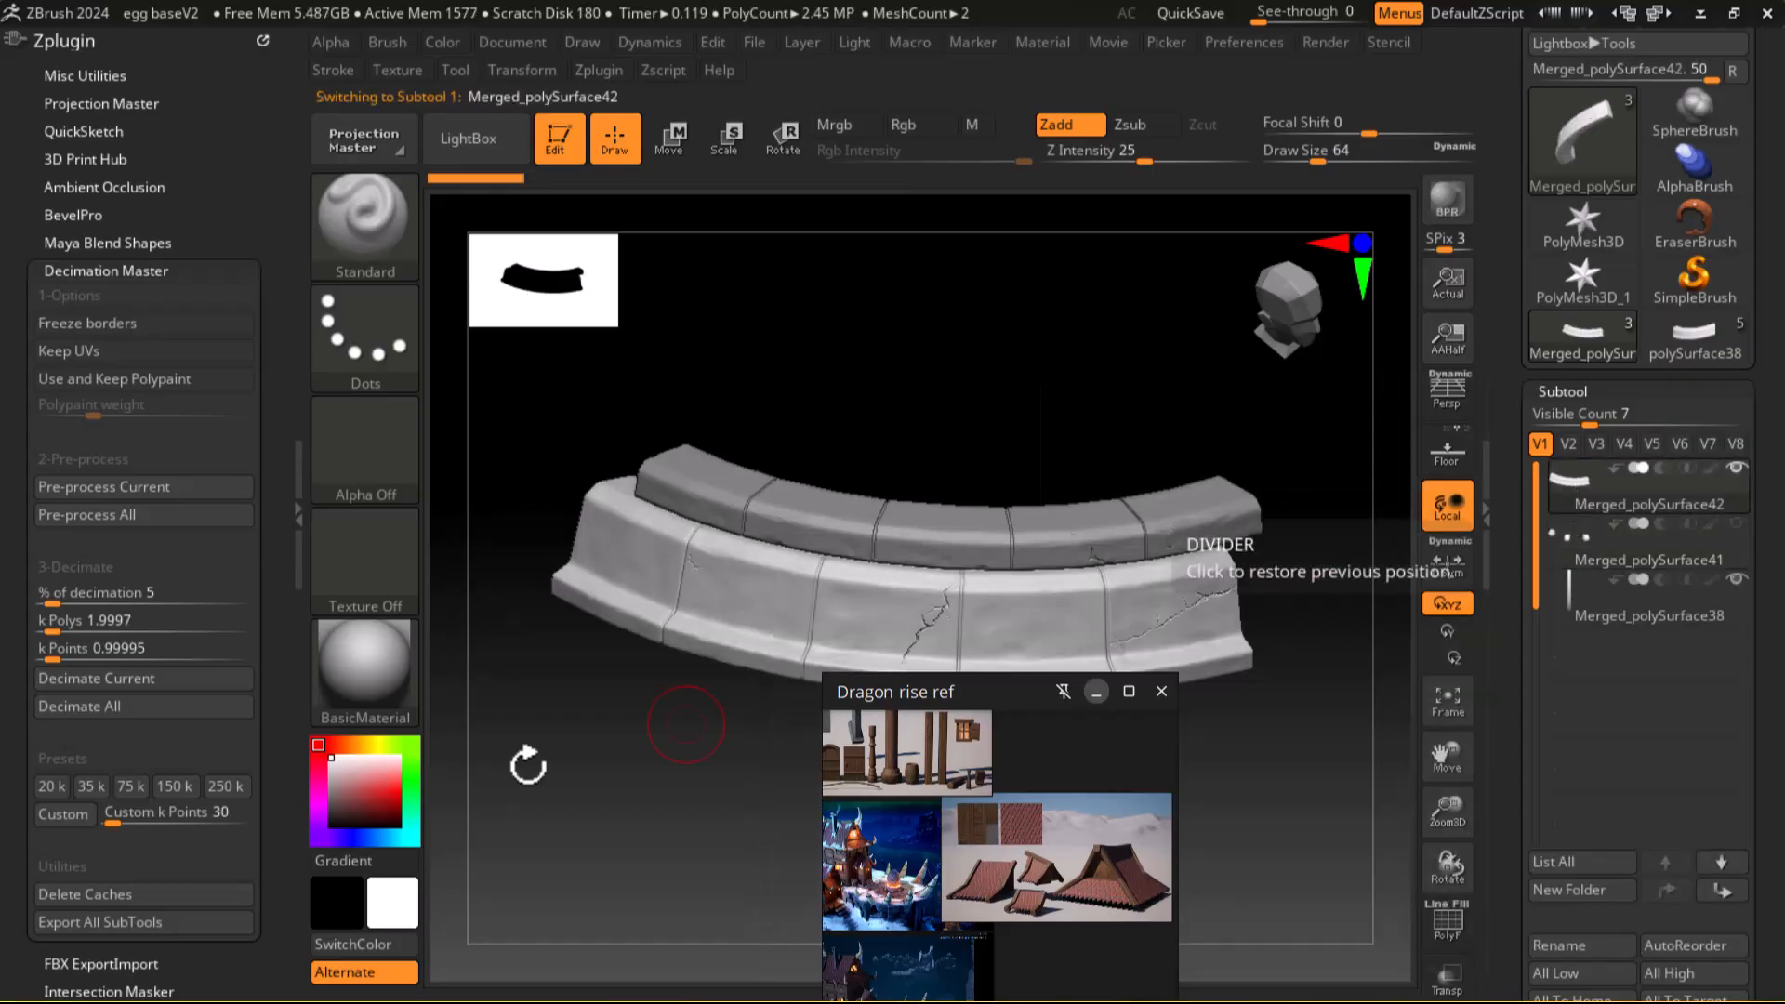
{"action": "left_click", "coordinate": [46, 785]}
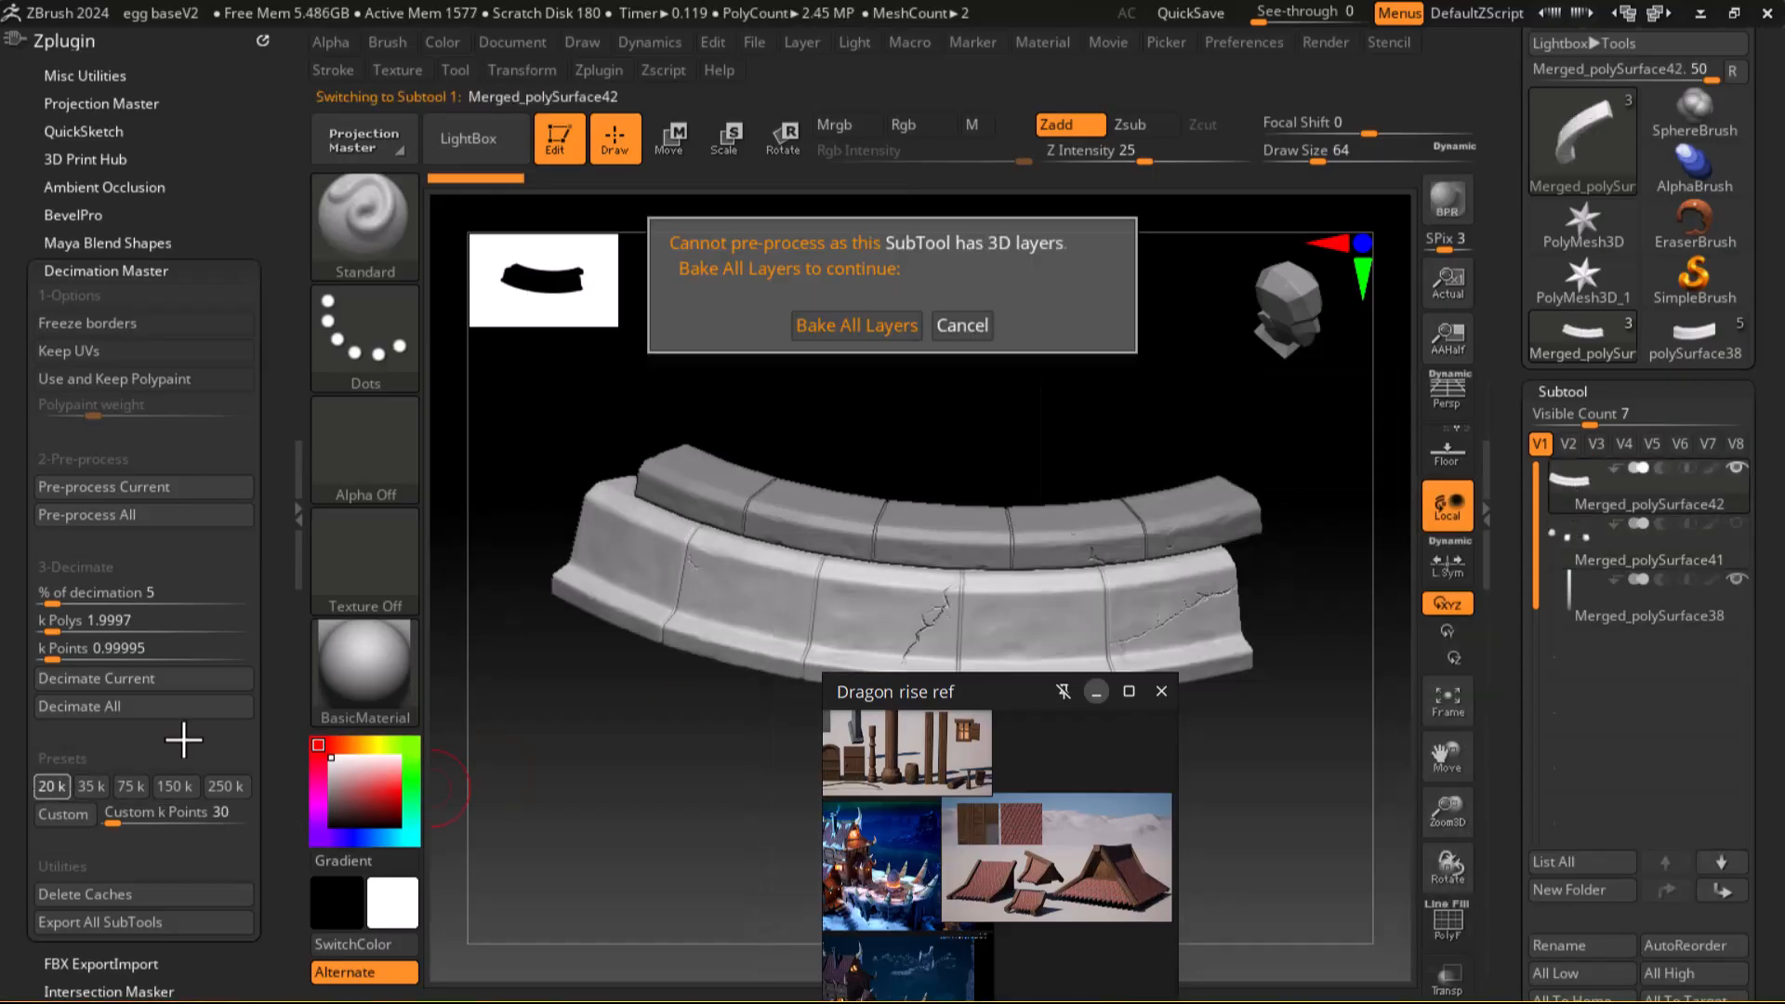
{"action": "left_click", "coordinate": [836, 325]}
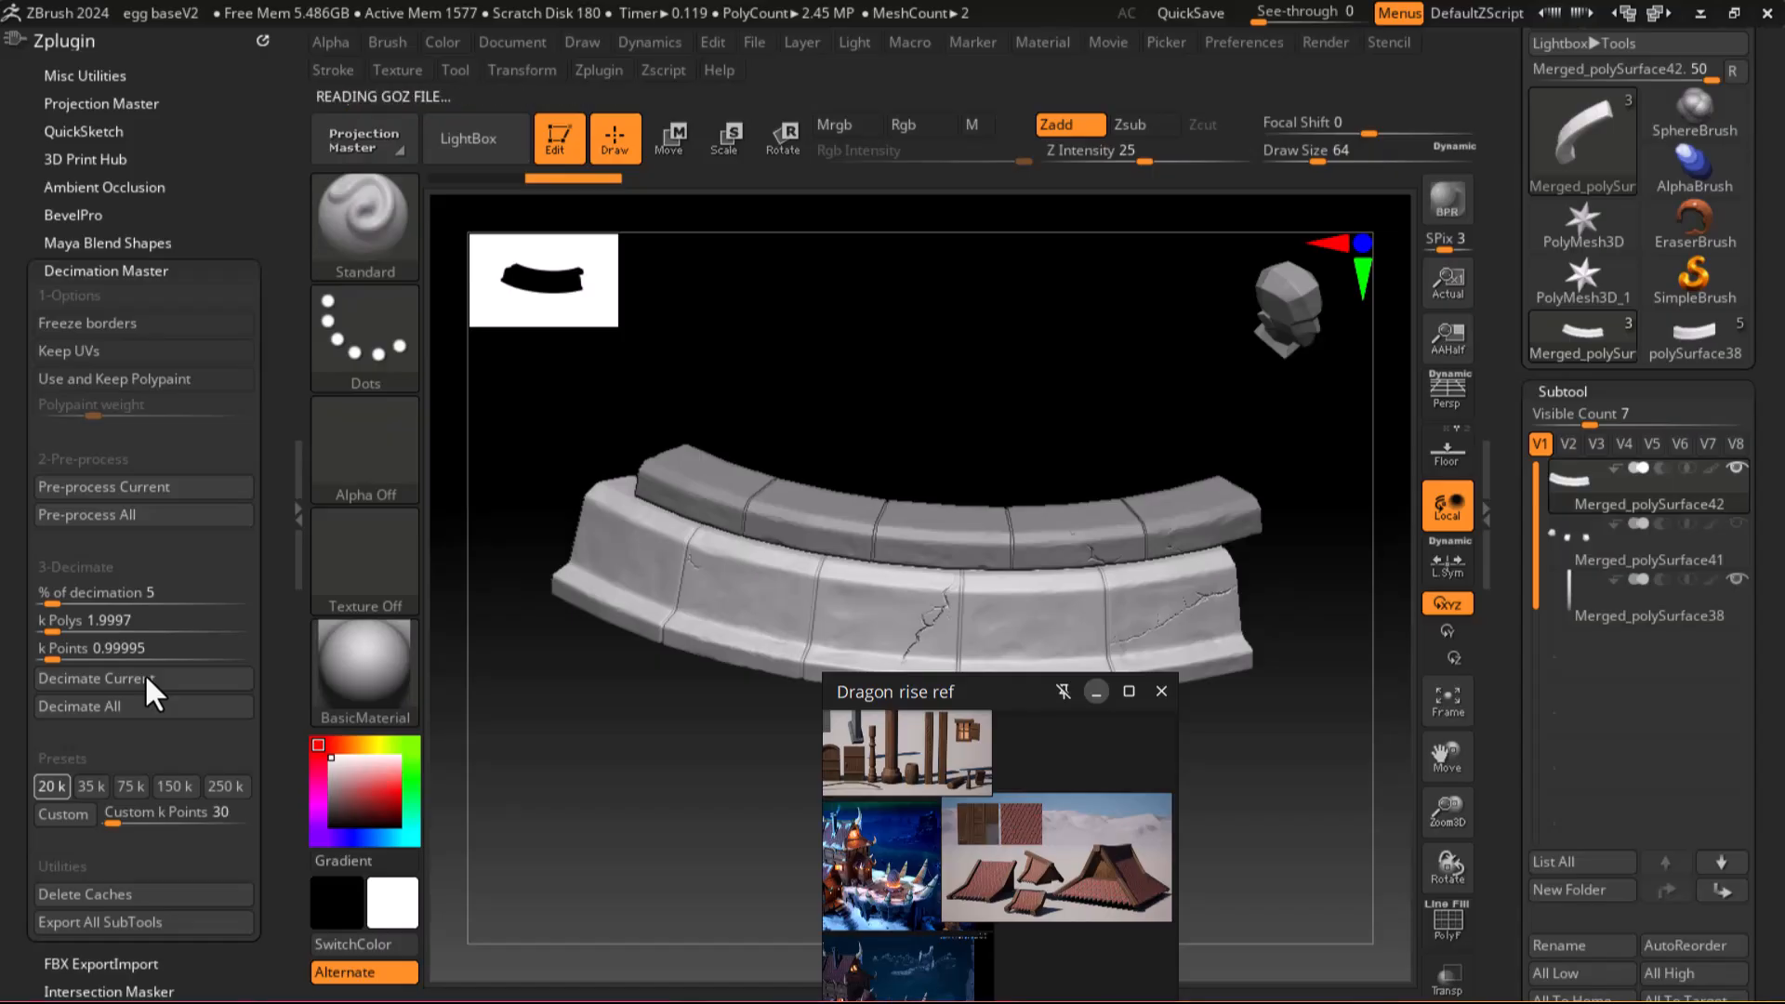
{"action": "mouse_move", "coordinate": [539, 762]}
{"action": "left_mouse_down"}
{"action": "mouse_move", "coordinate": [590, 785]}
{"action": "mouse_move", "coordinate": [547, 786]}
{"action": "left_mouse_up"}
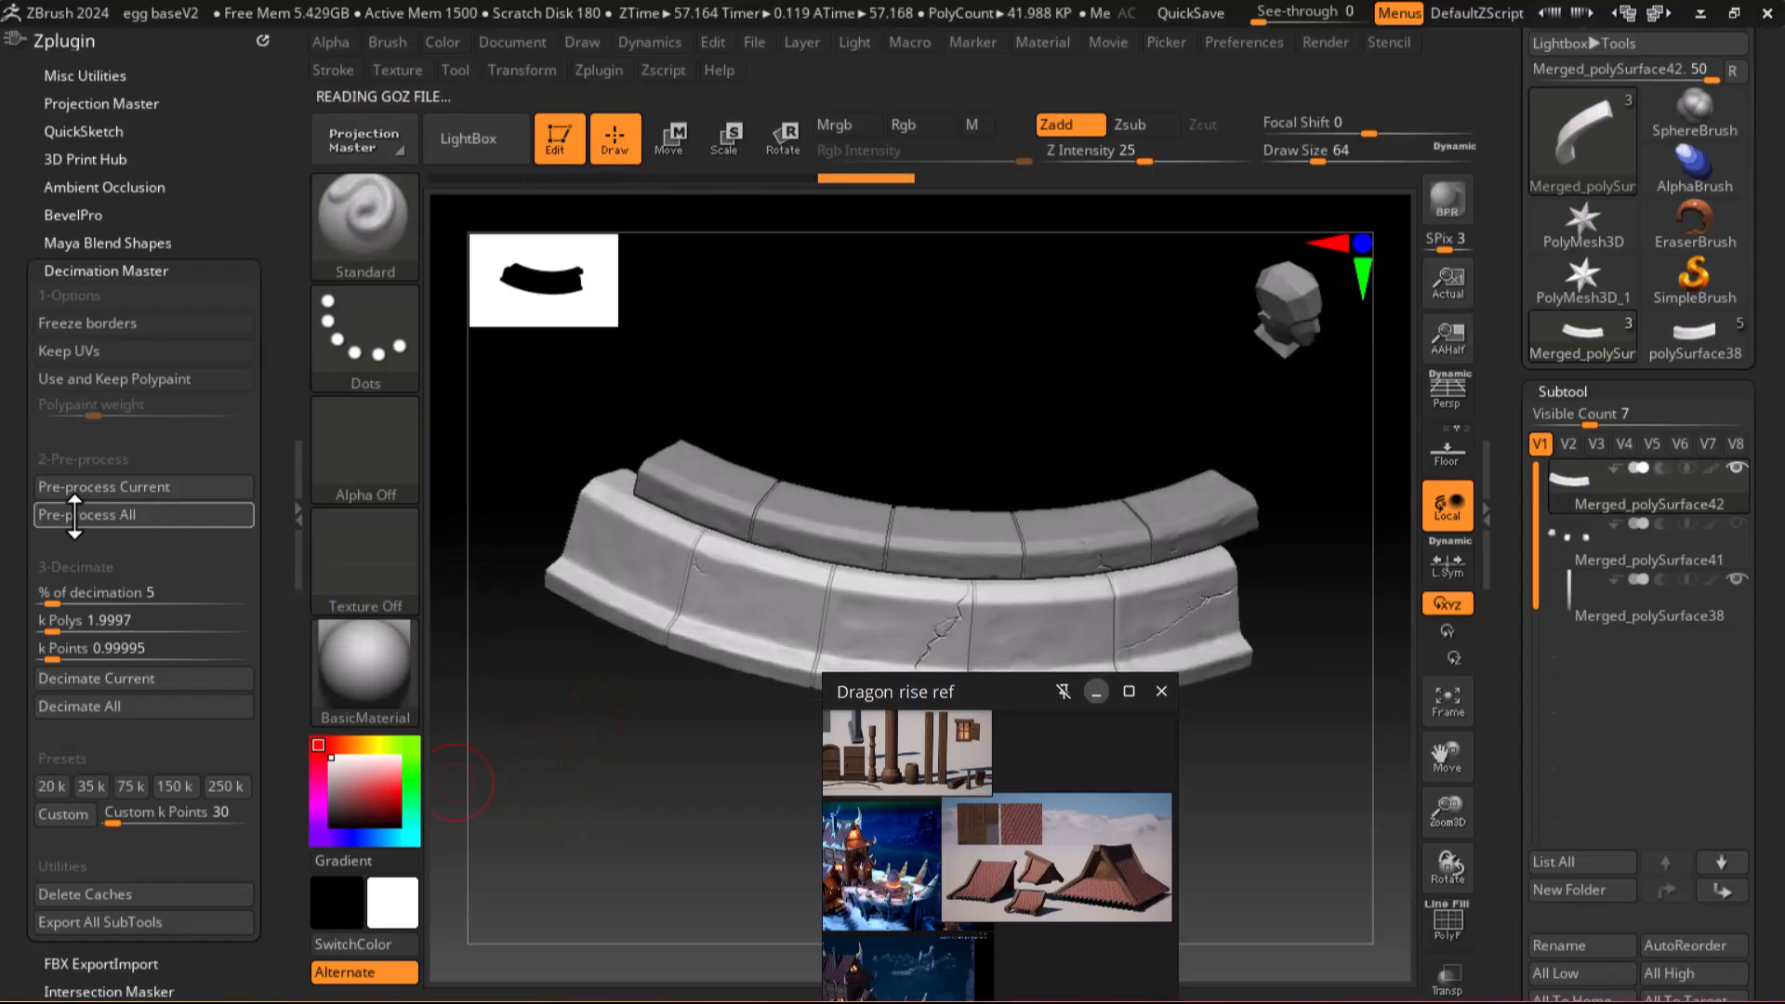
{"action": "left_click", "coordinate": [59, 682]}
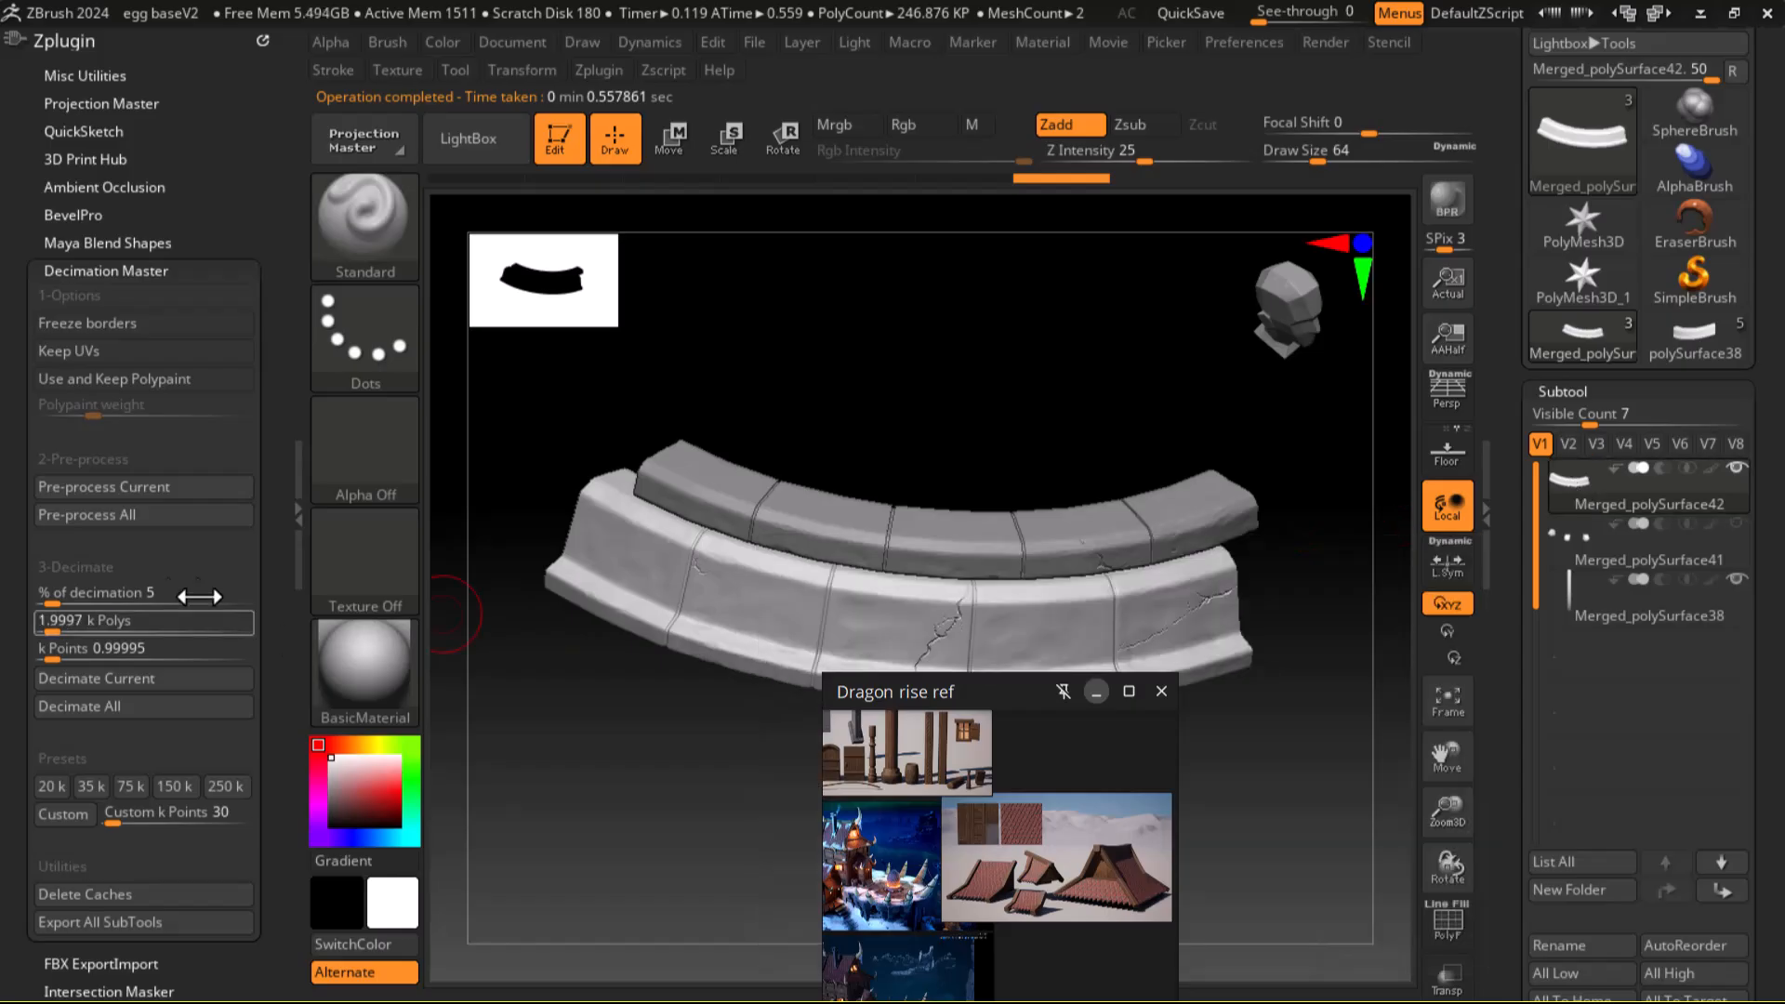
Step: Pre-process the reduced curved wall again, decimate it a second time at 5 %, and check its polygon count
{"action": "left_click", "coordinate": [73, 486]}
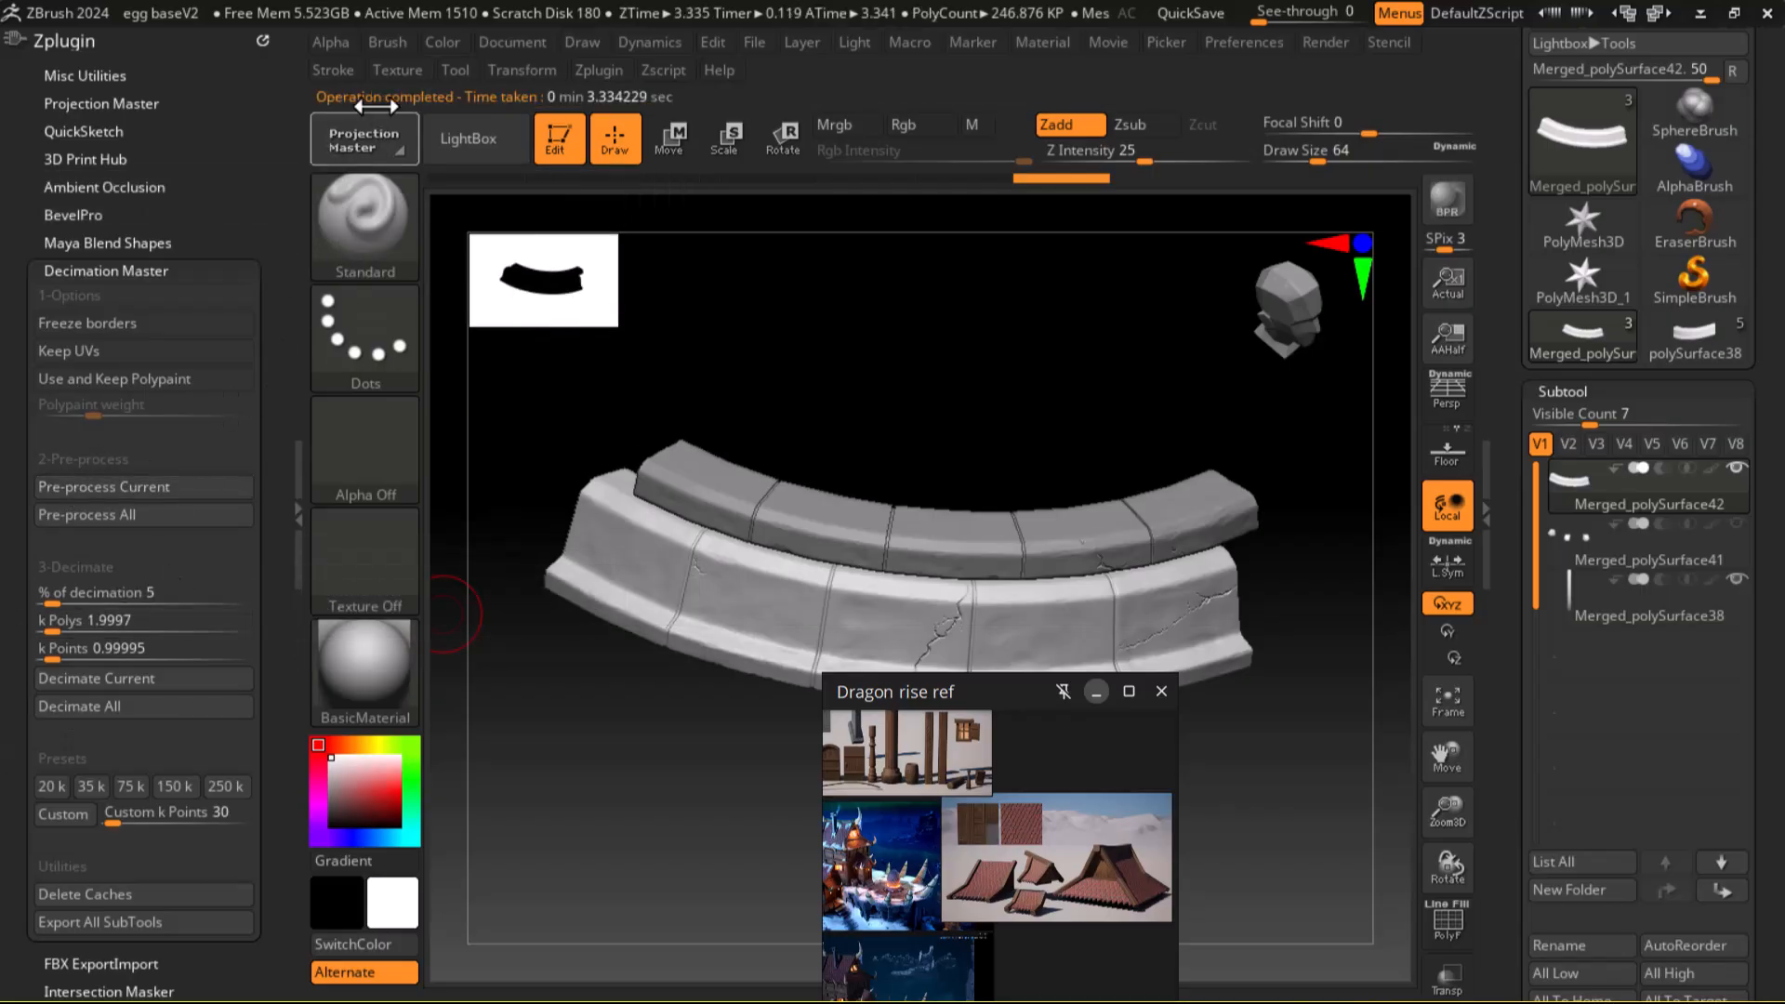
{"action": "left_click", "coordinate": [65, 680]}
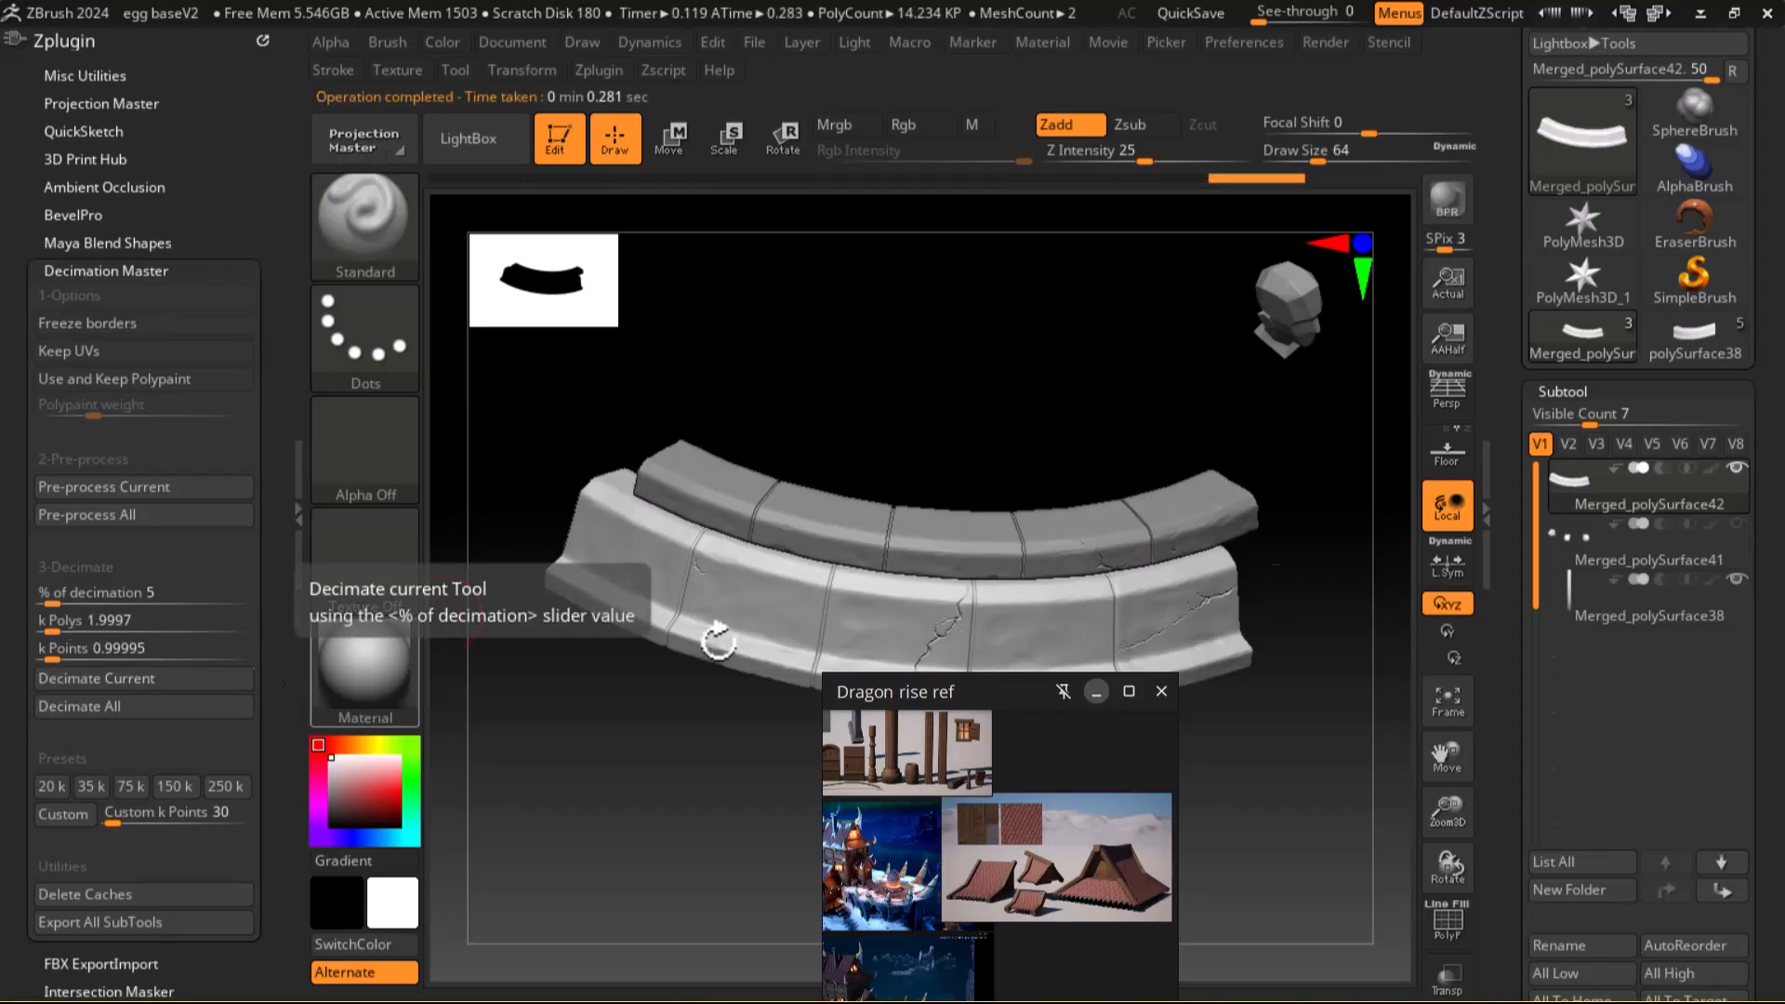
{"action": "mouse_move", "coordinate": [1565, 502]}
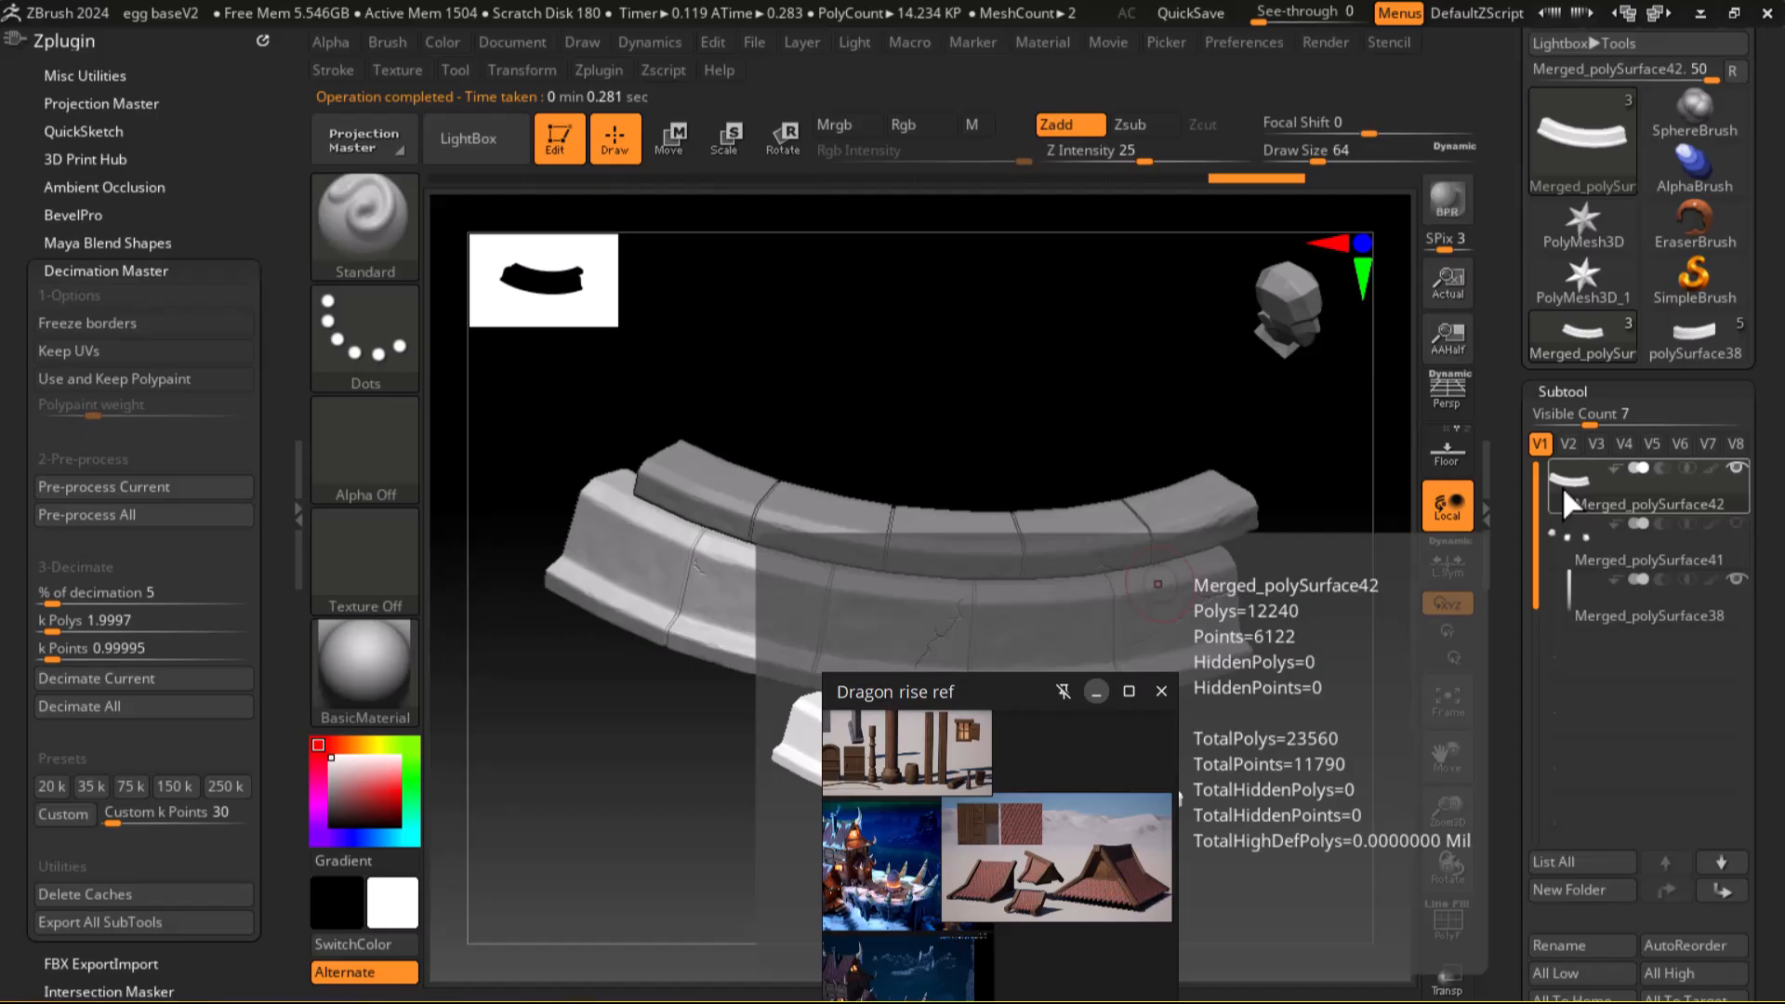
Step: Turn on PolyFrame and examine the decimated curved wall's wireframe
{"action": "left_click_drag", "start_coordinate": [1377, 773], "coordinate": [1290, 640]}
{"action": "key", "text": "shift+f"}
{"action": "key", "text": "shift+f"}
{"action": "key", "text": "shift+f"}
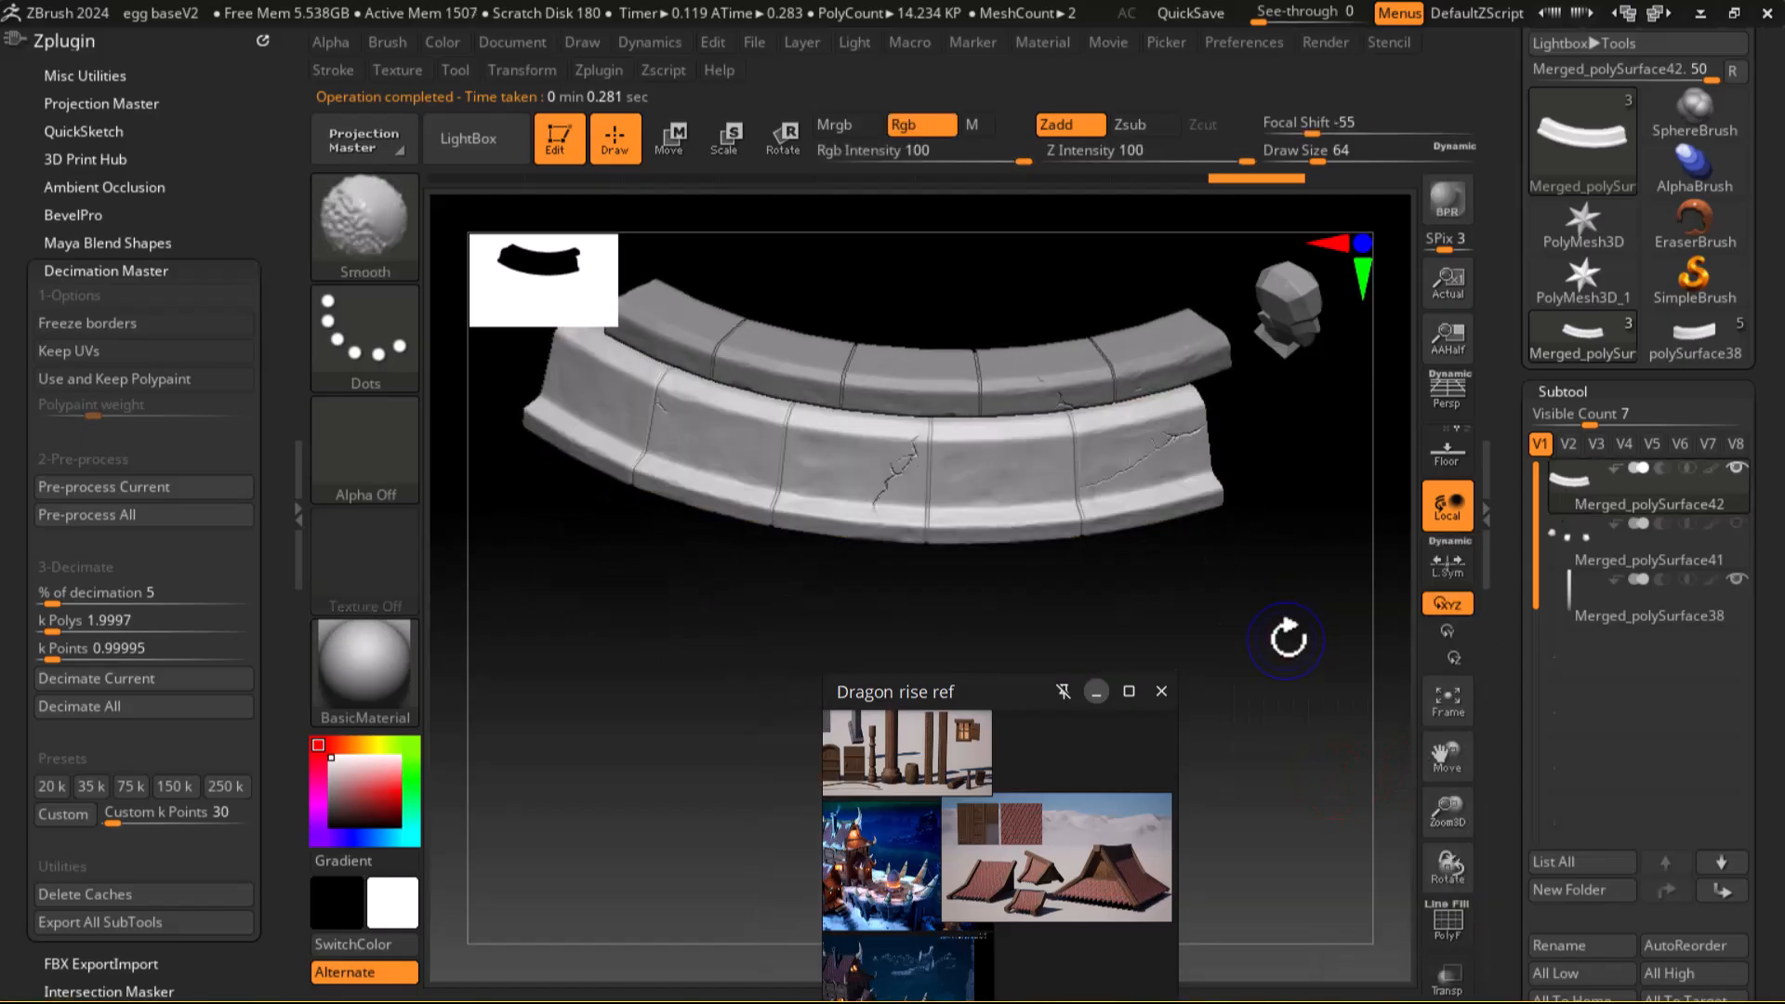
{"action": "mouse_move", "coordinate": [1283, 657]}
{"action": "left_mouse_down"}
{"action": "mouse_move", "coordinate": [1267, 618]}
{"action": "mouse_move", "coordinate": [1296, 629]}
{"action": "left_mouse_up"}
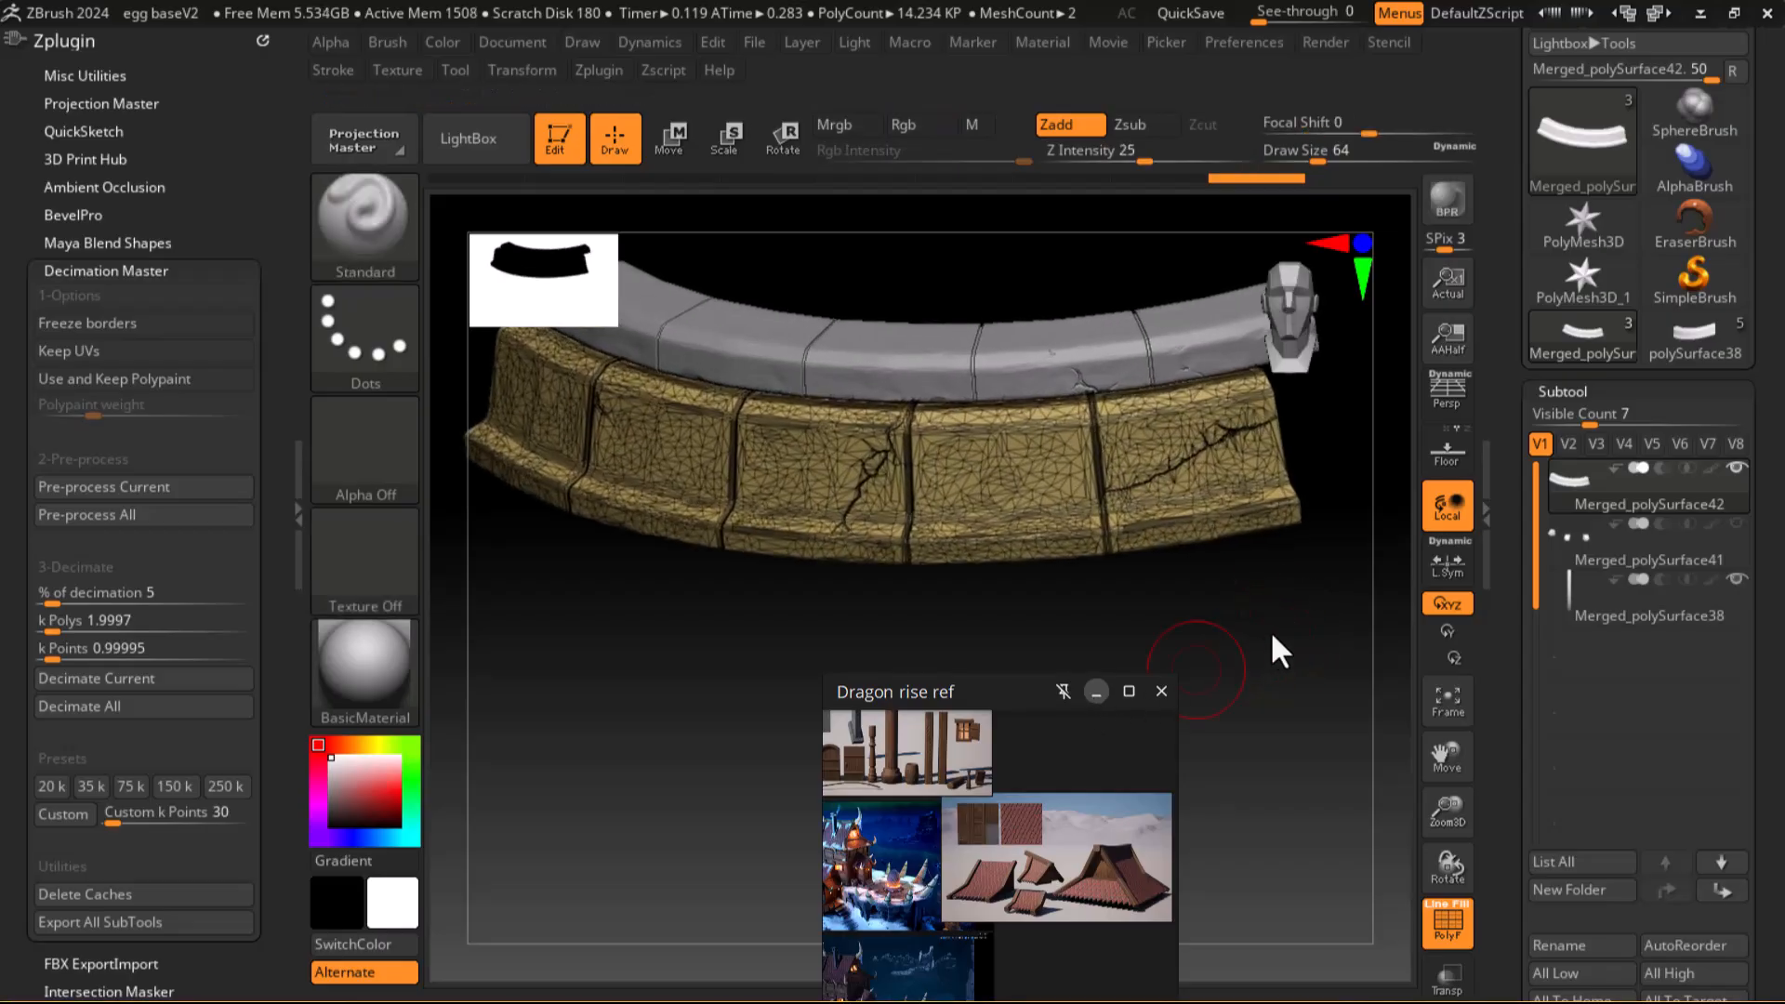
Step: Check the upper ledge's wireframe, show the block subtool again, and select it to examine its wireframe and polygon count
{"action": "left_click", "coordinate": [1559, 592]}
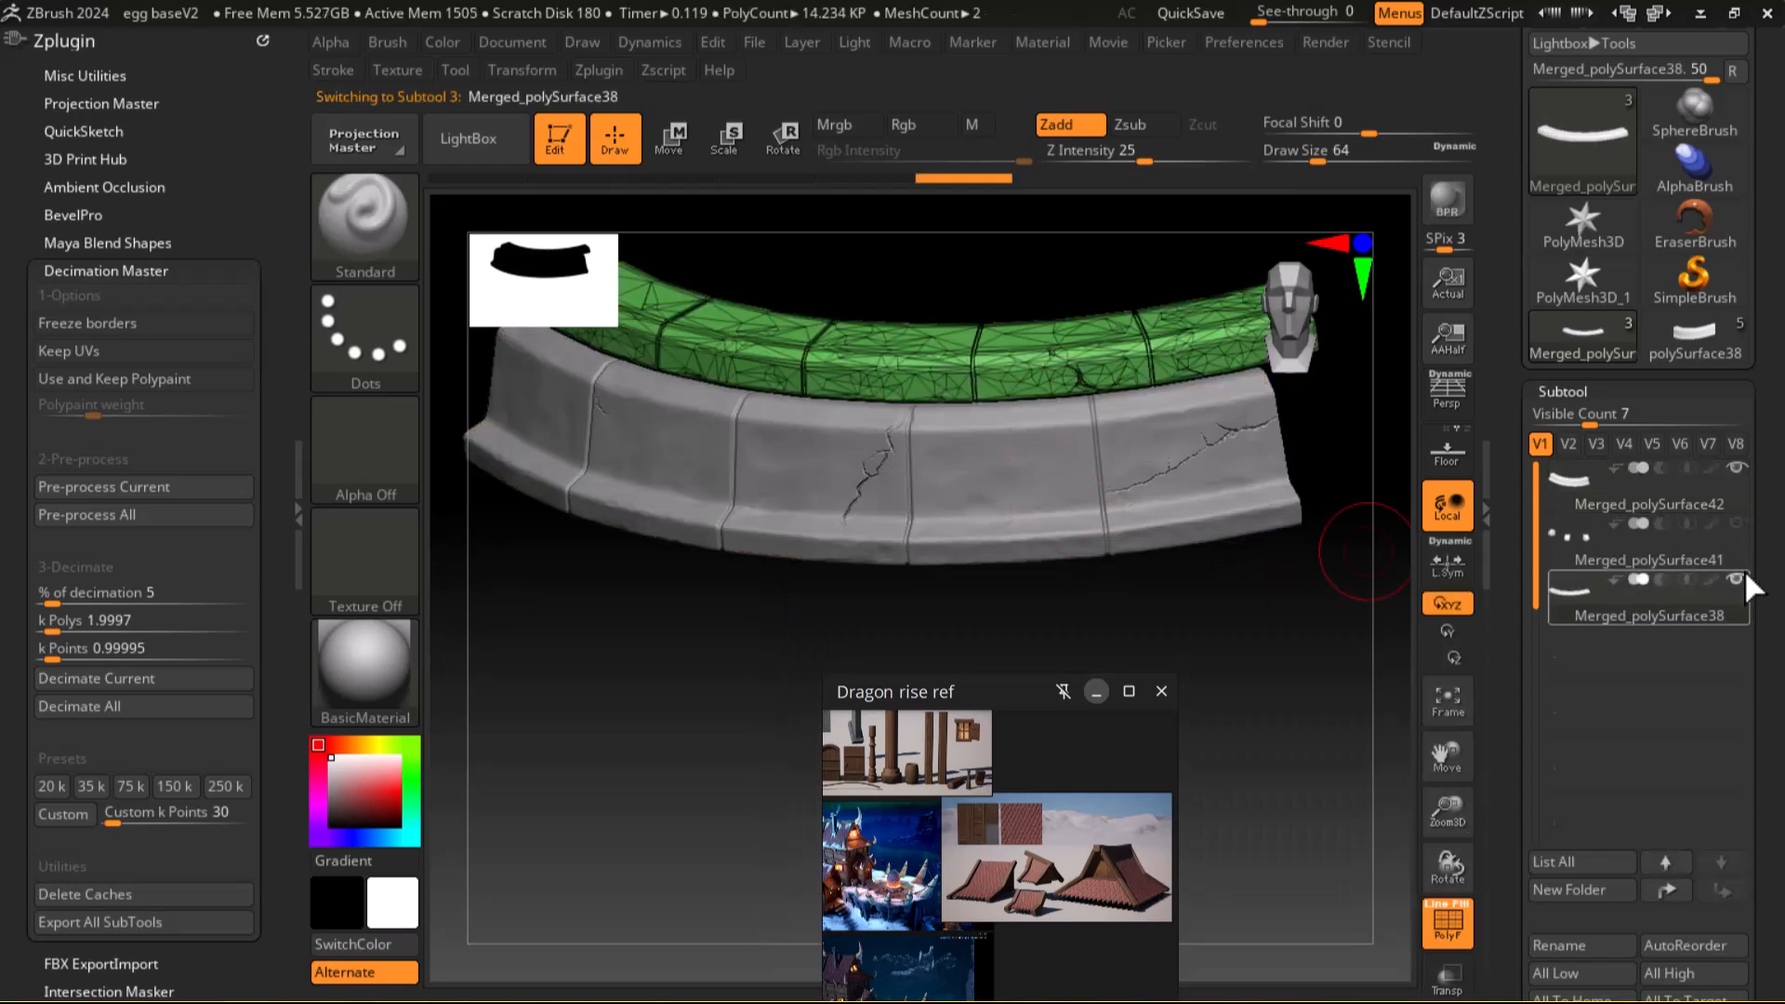
{"action": "left_click", "coordinate": [1734, 523]}
{"action": "left_click", "coordinate": [1559, 528]}
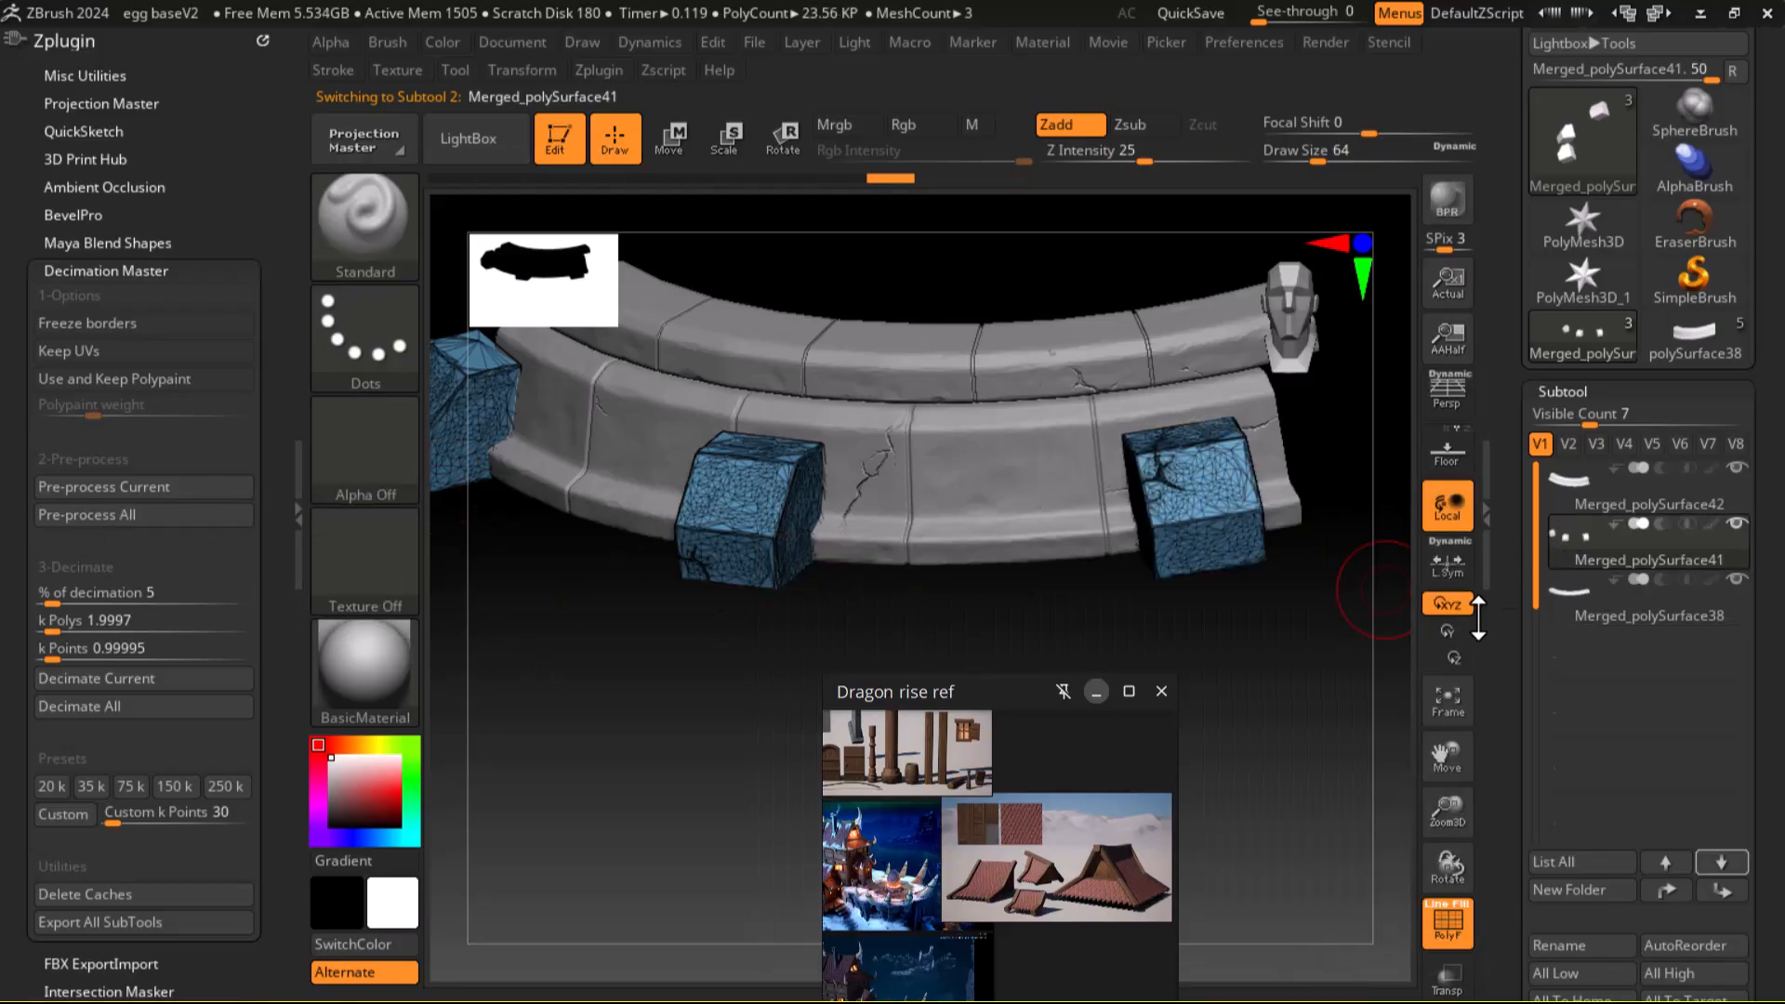
{"action": "mouse_move", "coordinate": [1577, 550]}
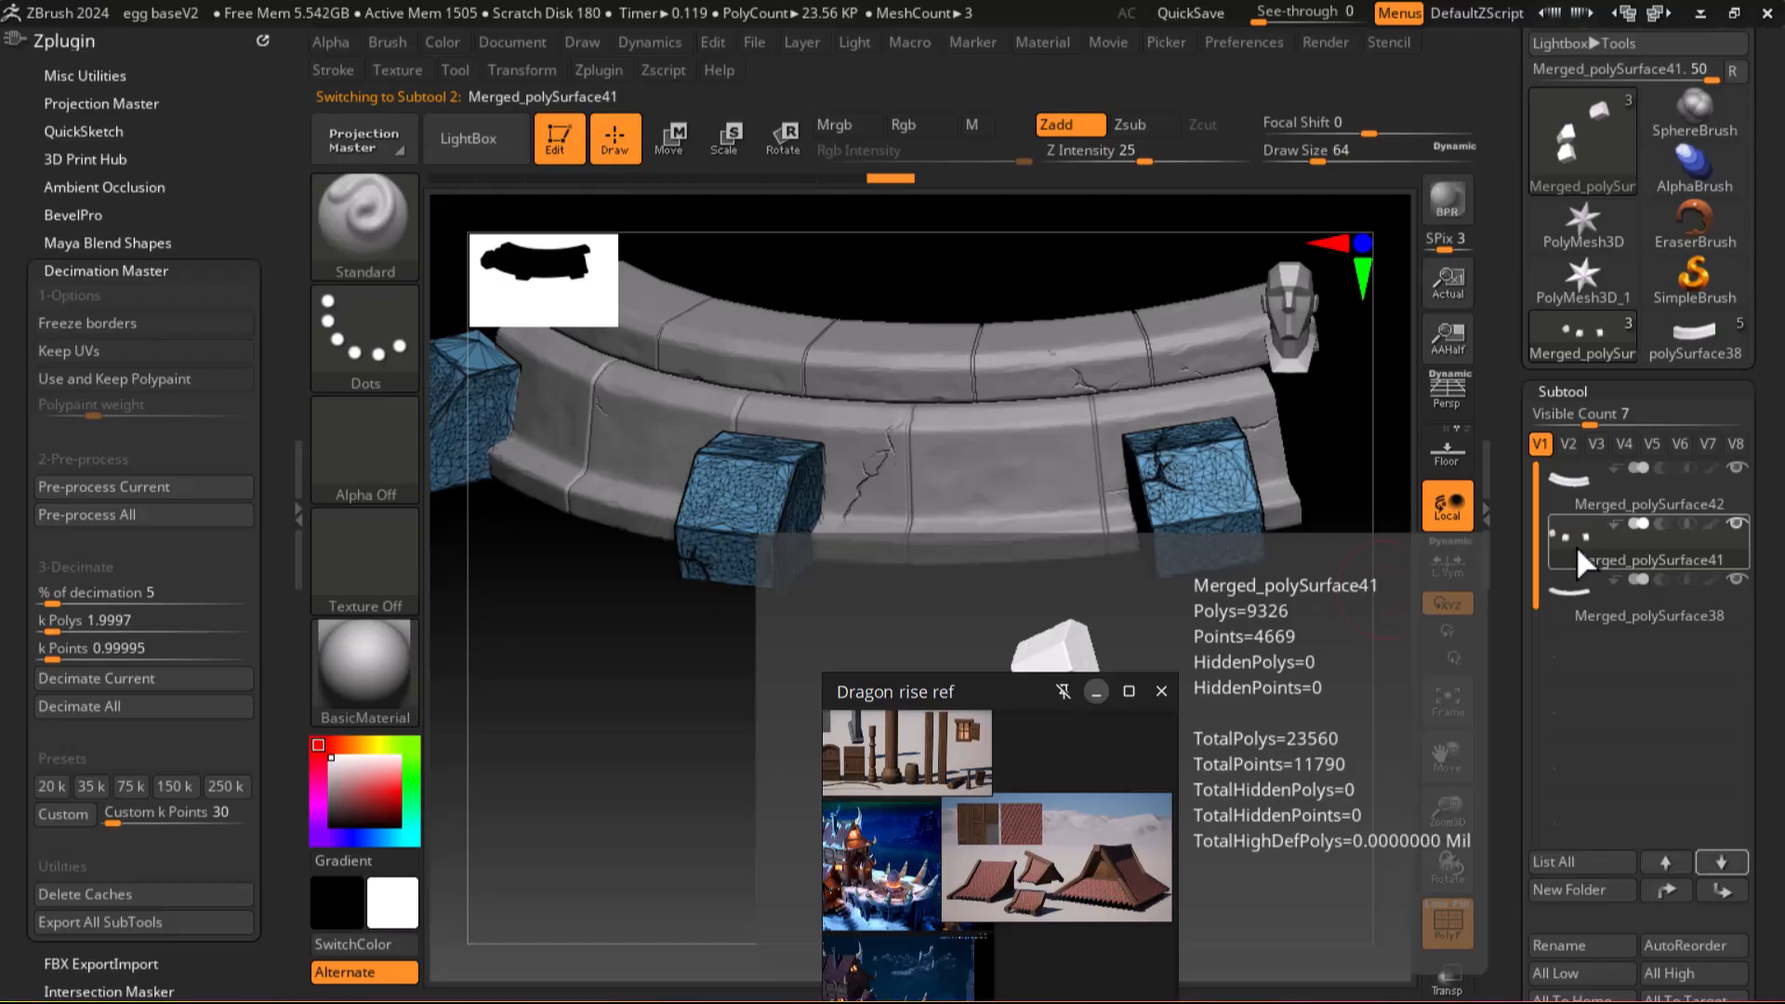
Step: Try decimating the block subtool at 10 %, check its wireframe and polygon count, and undo the decimation
{"action": "left_click", "coordinate": [114, 595]}
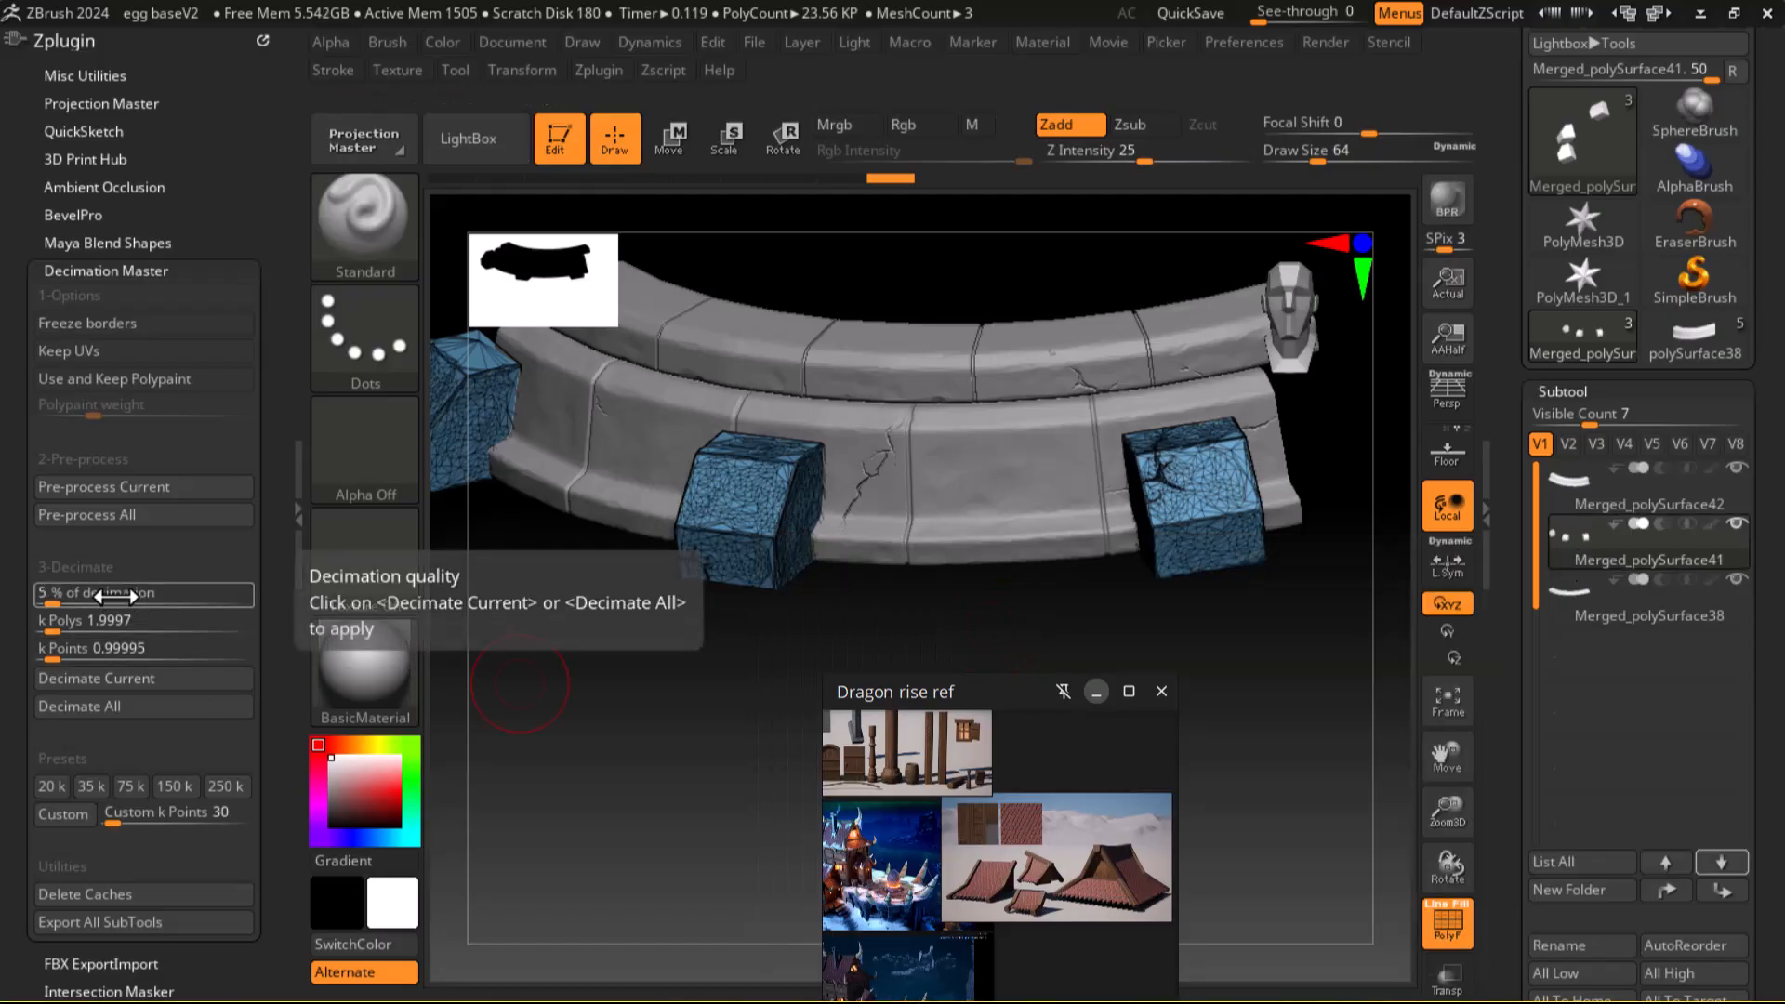
{"action": "type", "text": "10"}
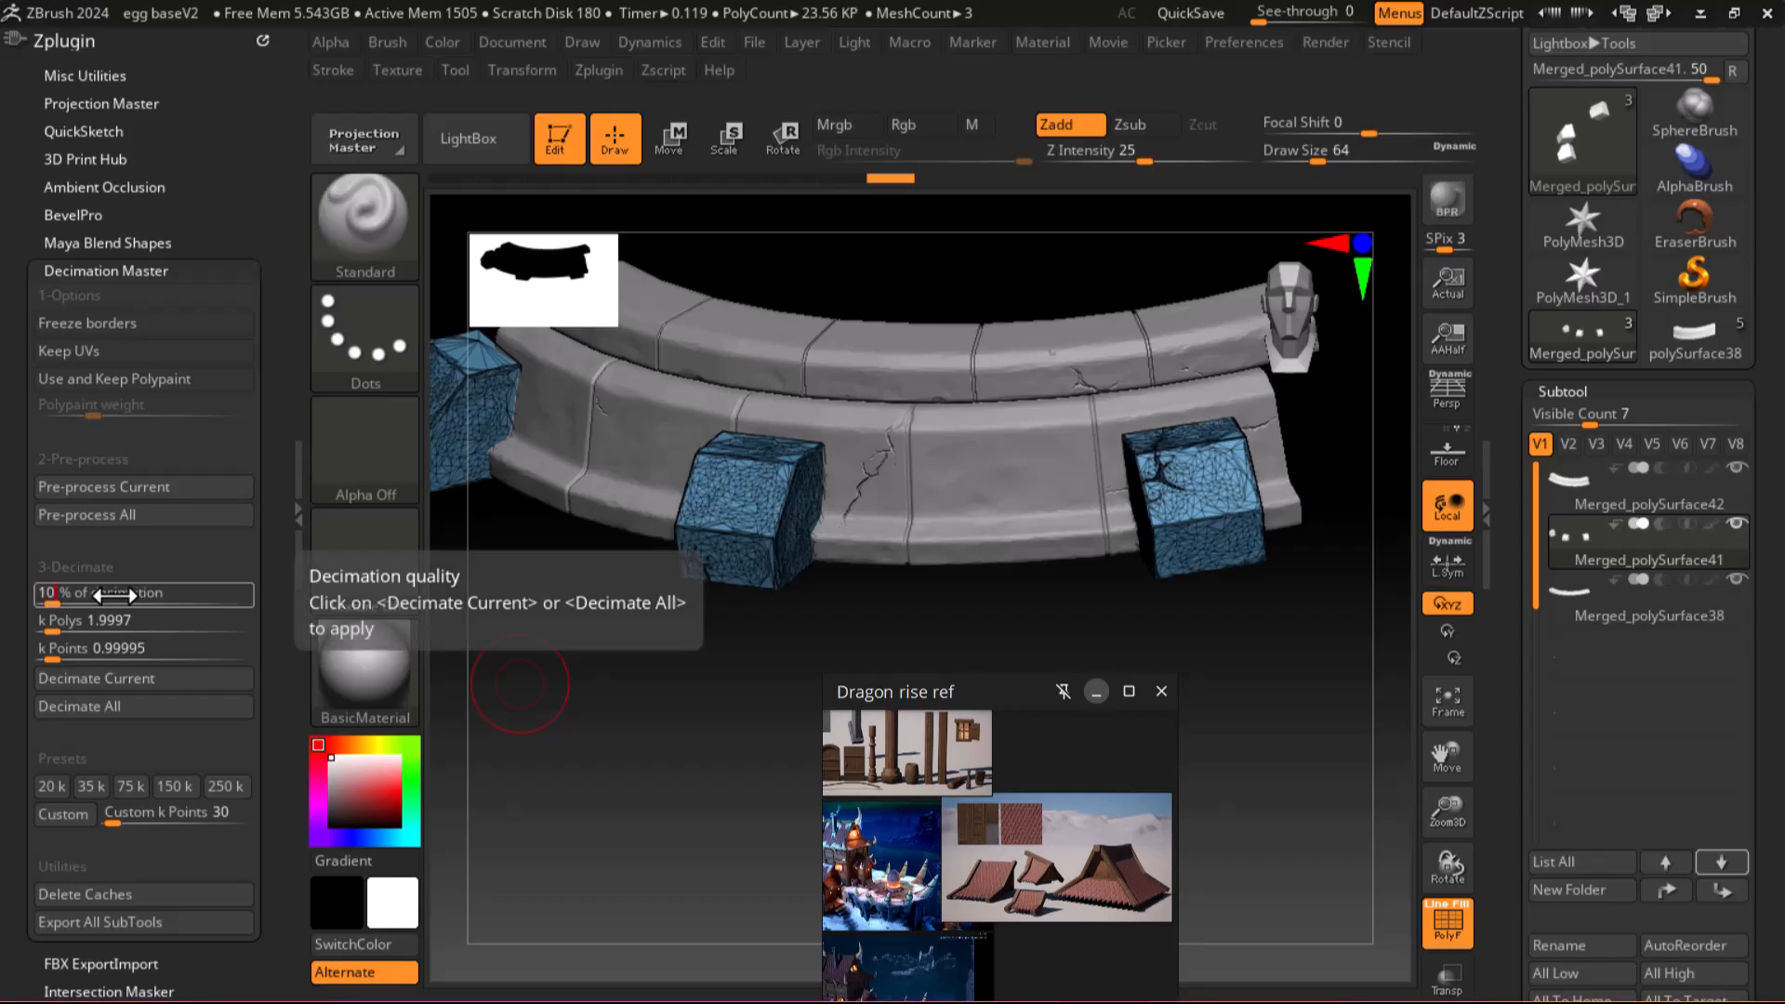
{"action": "key", "text": "Return"}
{"action": "left_click", "coordinate": [165, 680]}
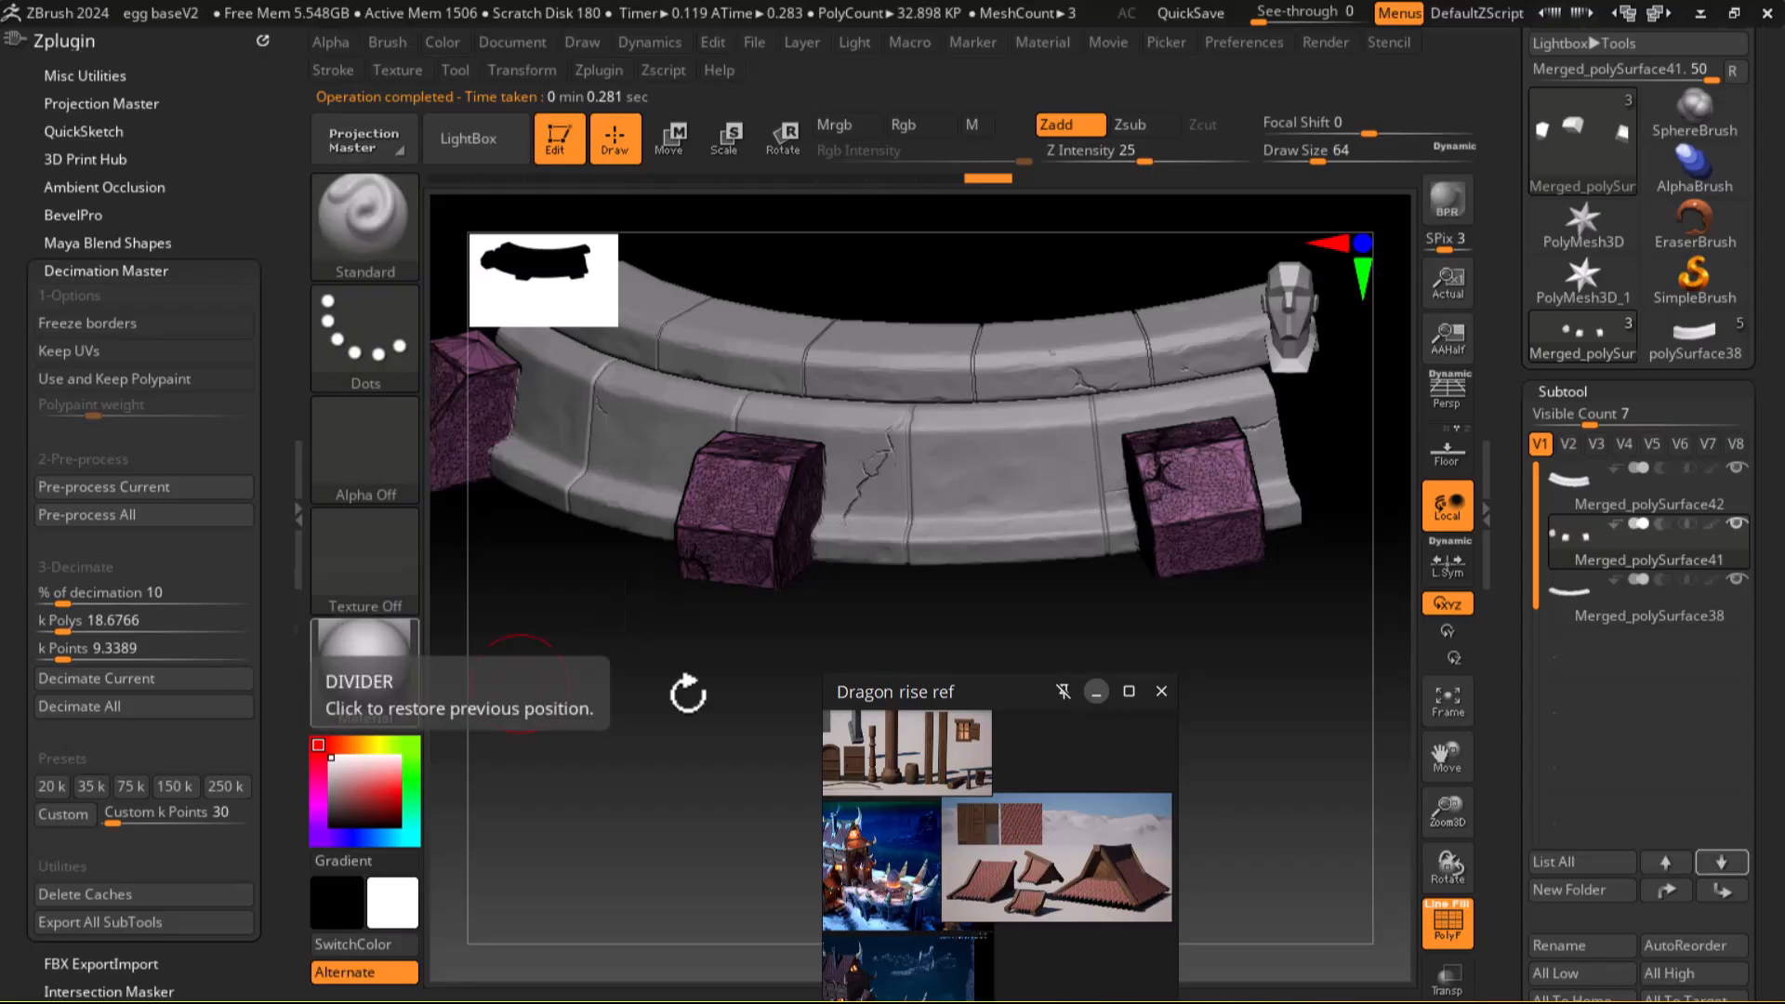
{"action": "left_click_drag", "start_coordinate": [1305, 636], "coordinate": [1149, 703], "text": "alt"}
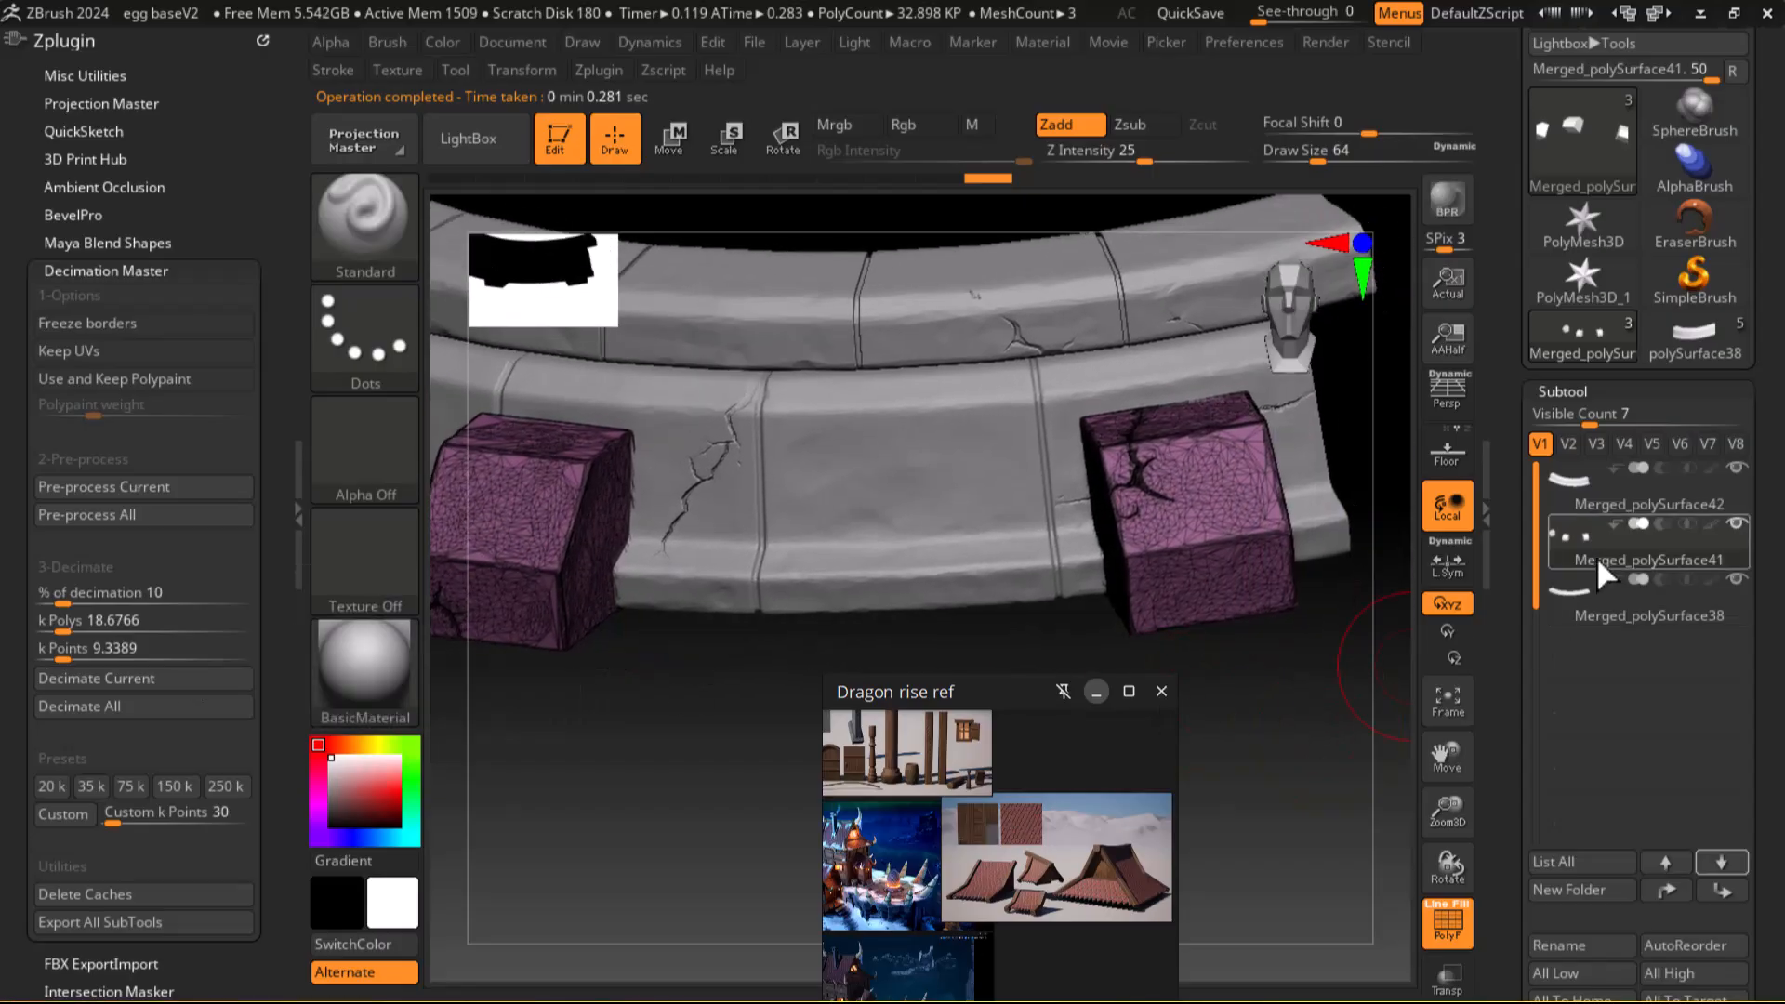
{"action": "mouse_move", "coordinate": [1586, 536]}
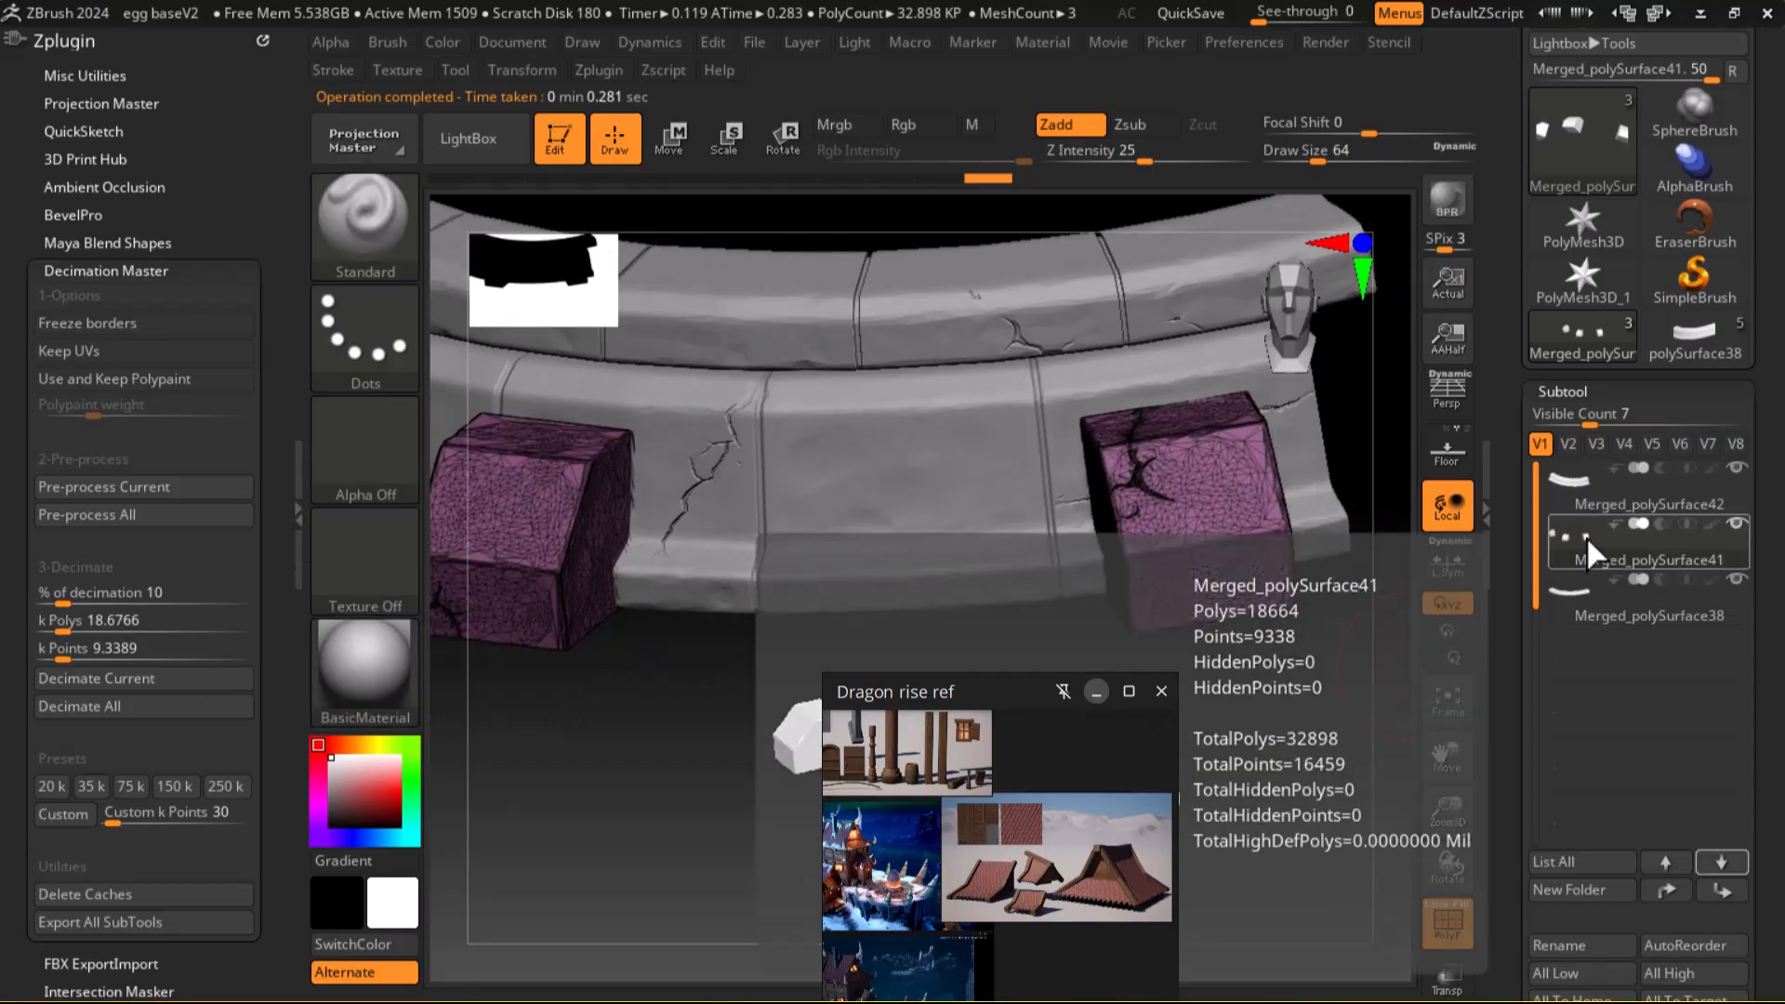
{"action": "left_click_drag", "start_coordinate": [1375, 717], "coordinate": [1378, 720]}
{"action": "key", "text": "ctrl+z"}
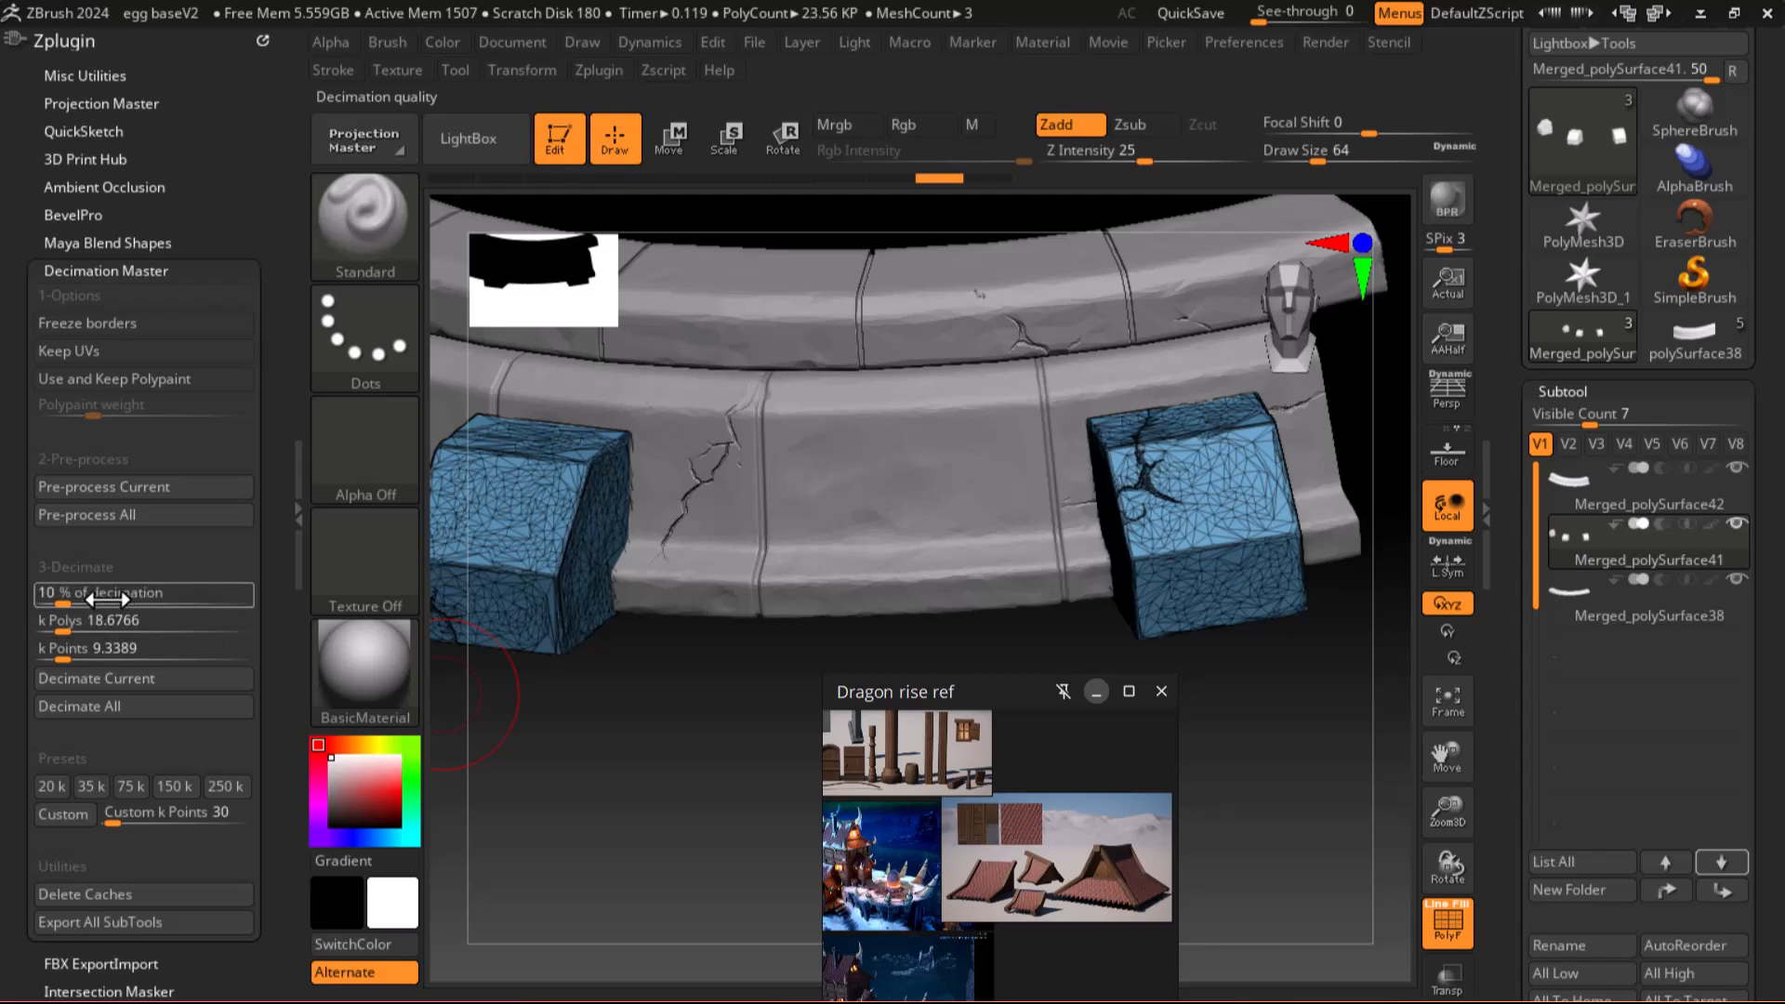
Step: Decimate the block subtool at 2 % and check its wireframe and polygon count
{"action": "type", "text": "2"}
{"action": "key", "text": "Return"}
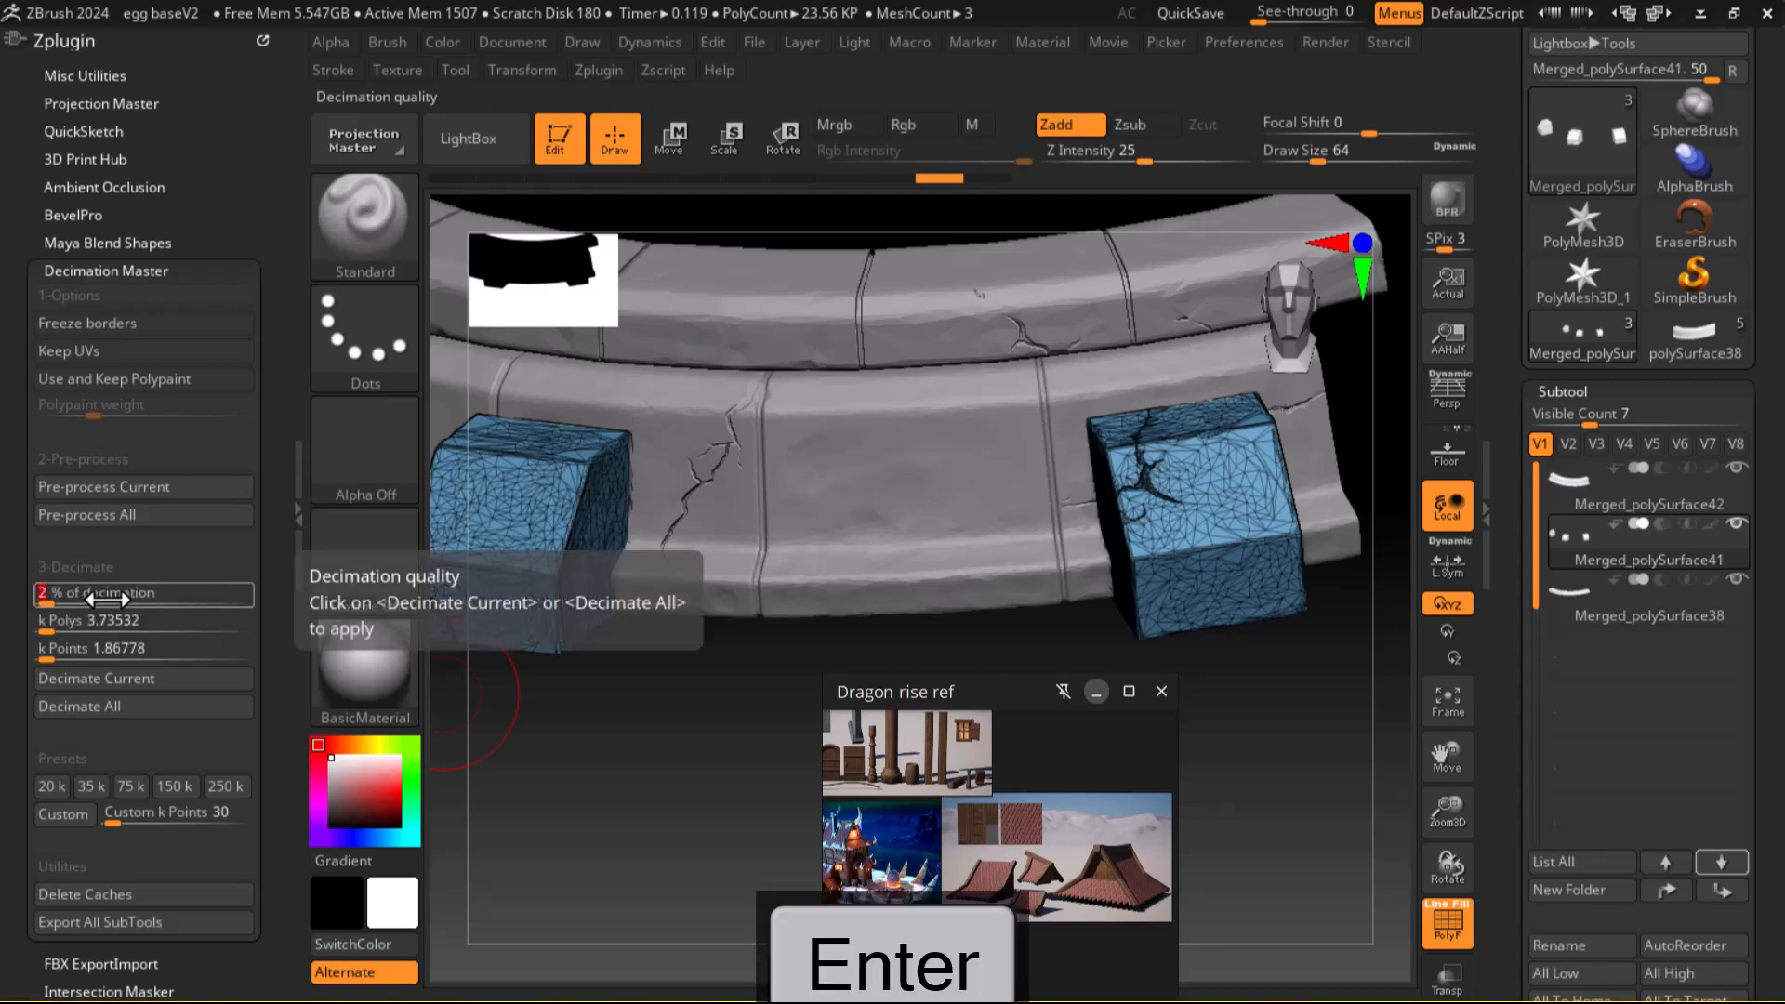
{"action": "left_click", "coordinate": [140, 706]}
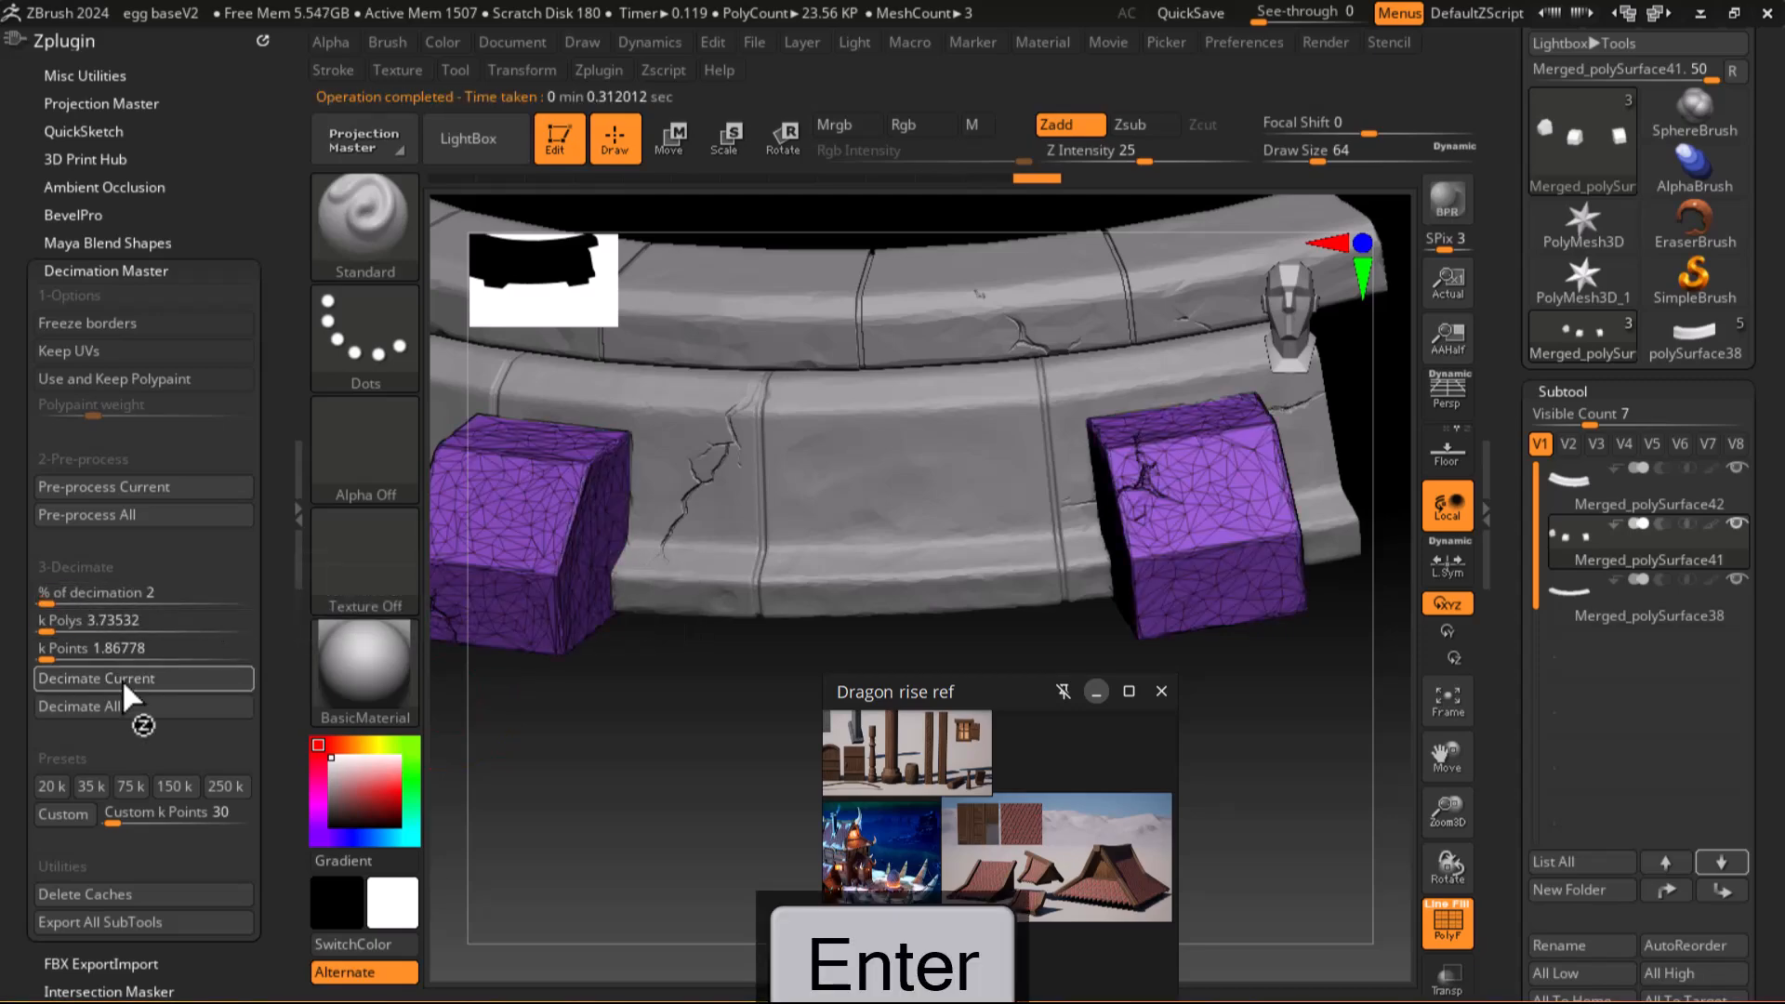
{"action": "right_click_drag", "start_coordinate": [1262, 737], "coordinate": [1289, 733], "text": "ctrl"}
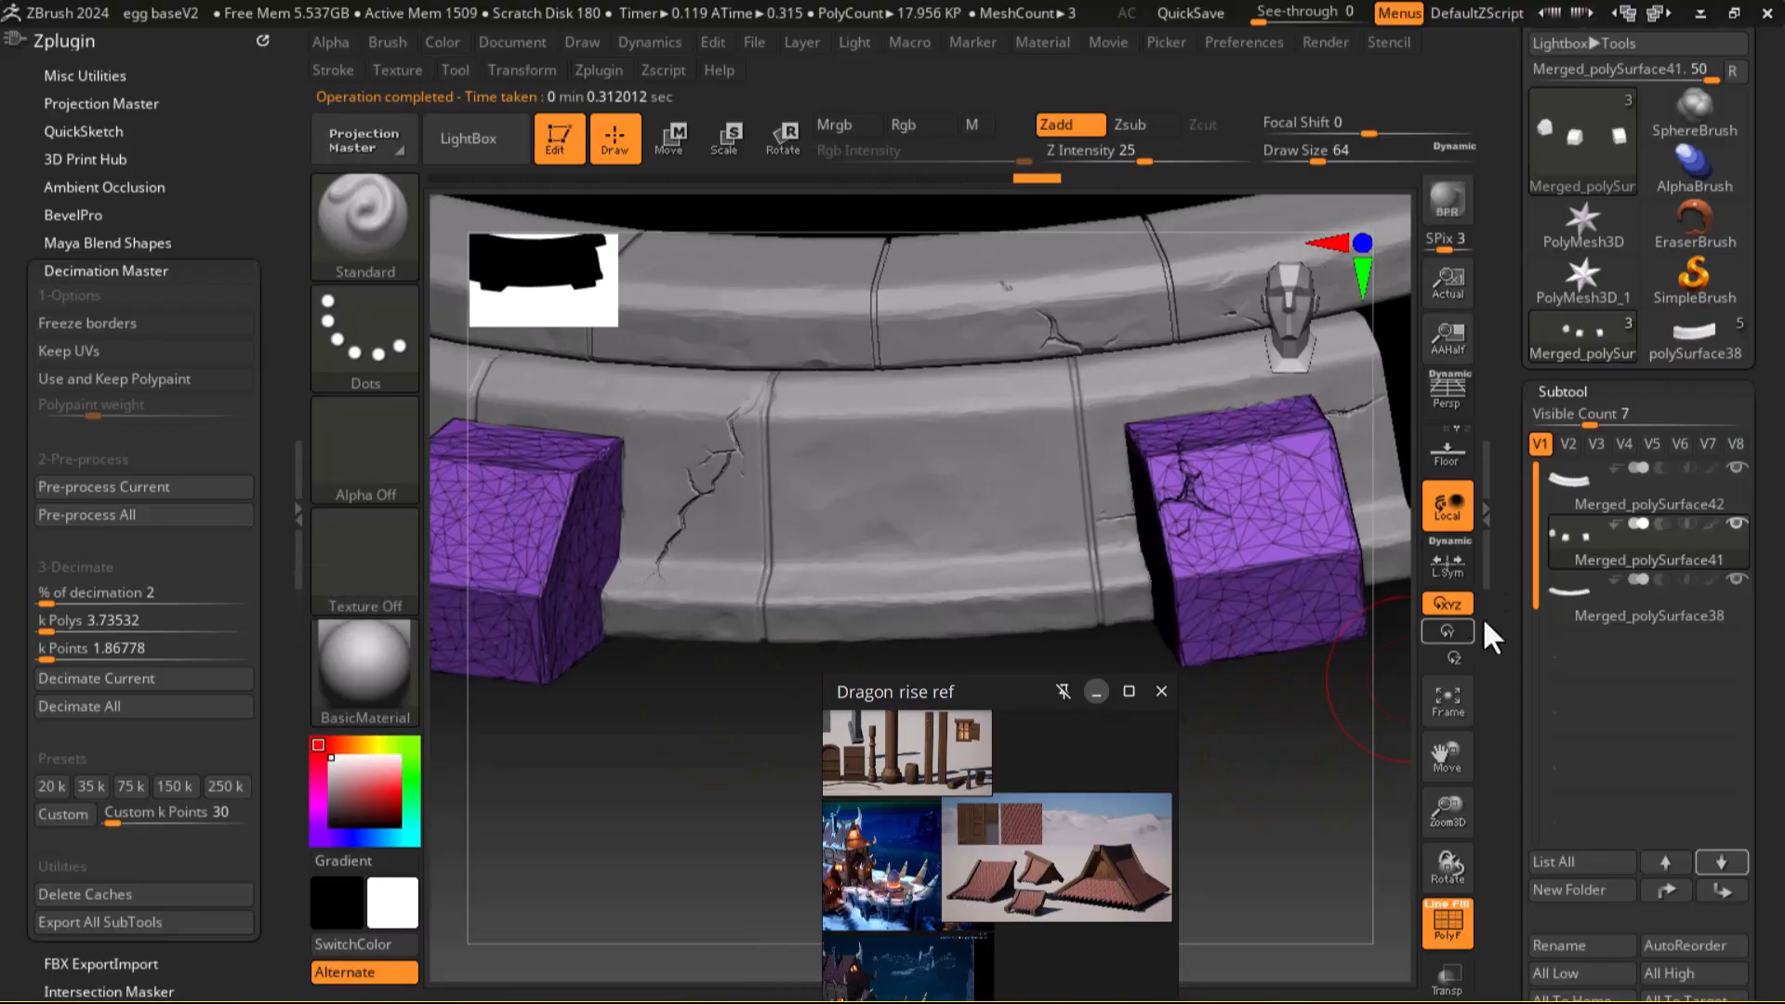
{"action": "mouse_move", "coordinate": [1582, 538]}
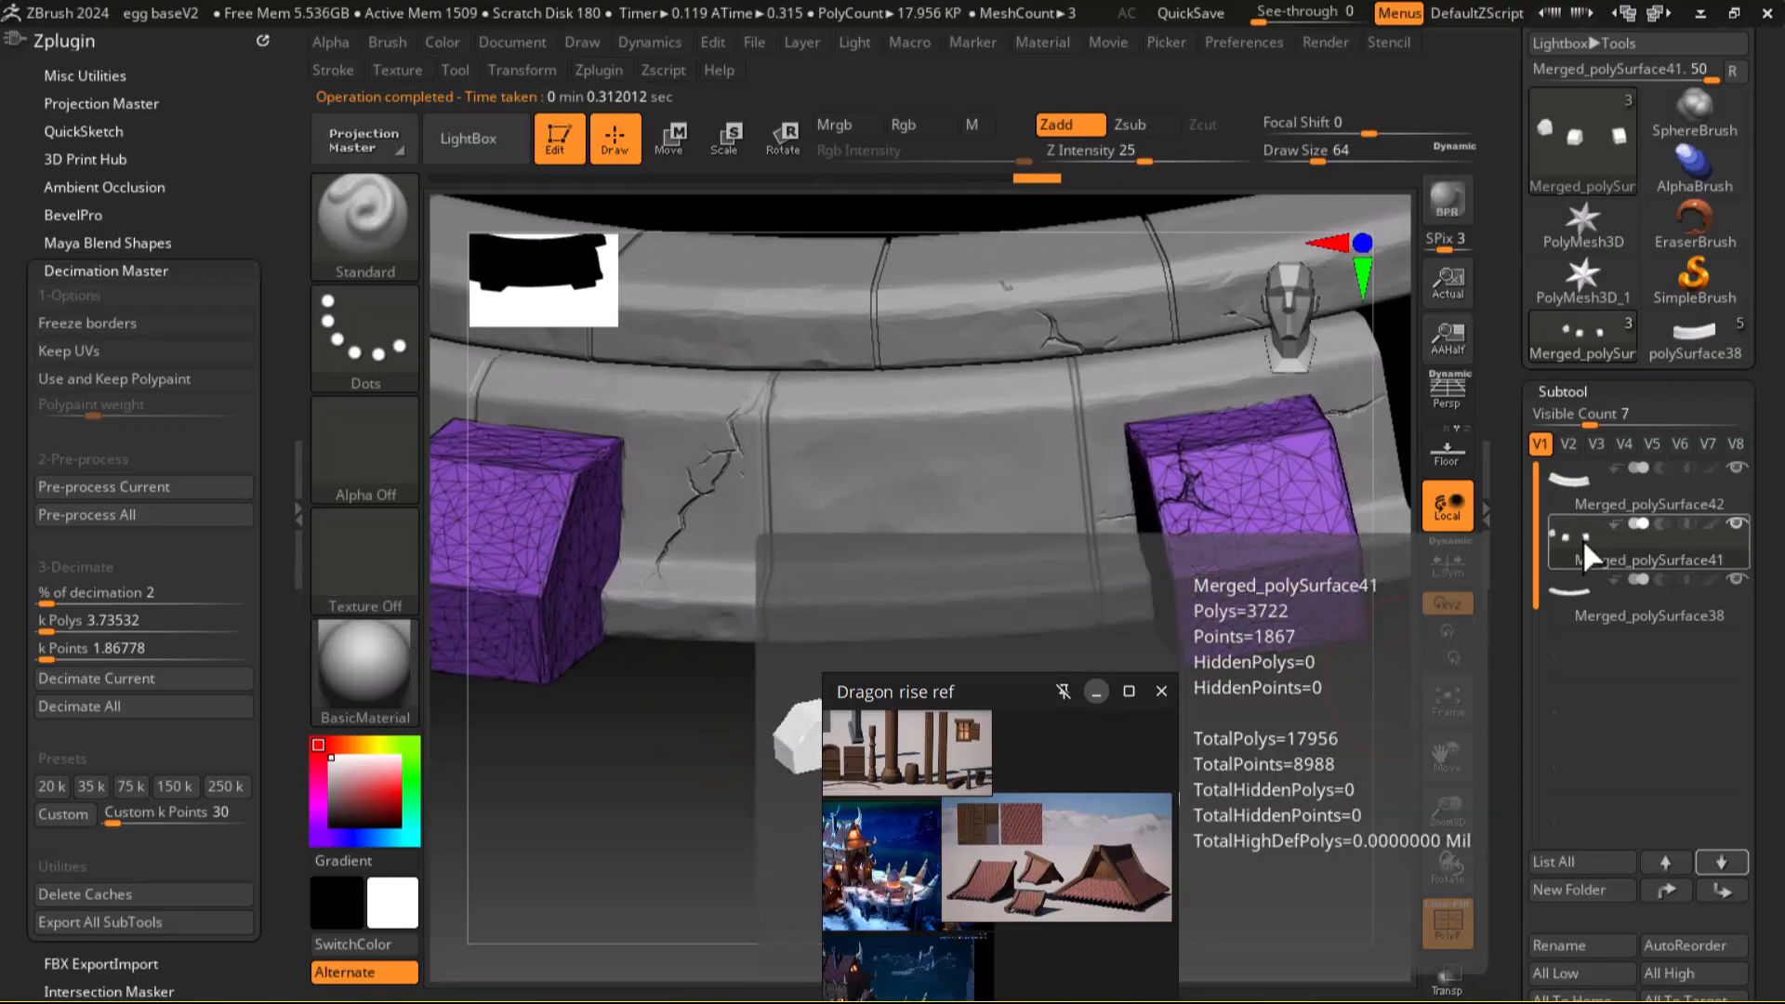
Step: Select the large curved wall subtool, decimate it at 2 %, and check its polygon count
{"action": "left_click", "coordinate": [986, 437], "text": "alt"}
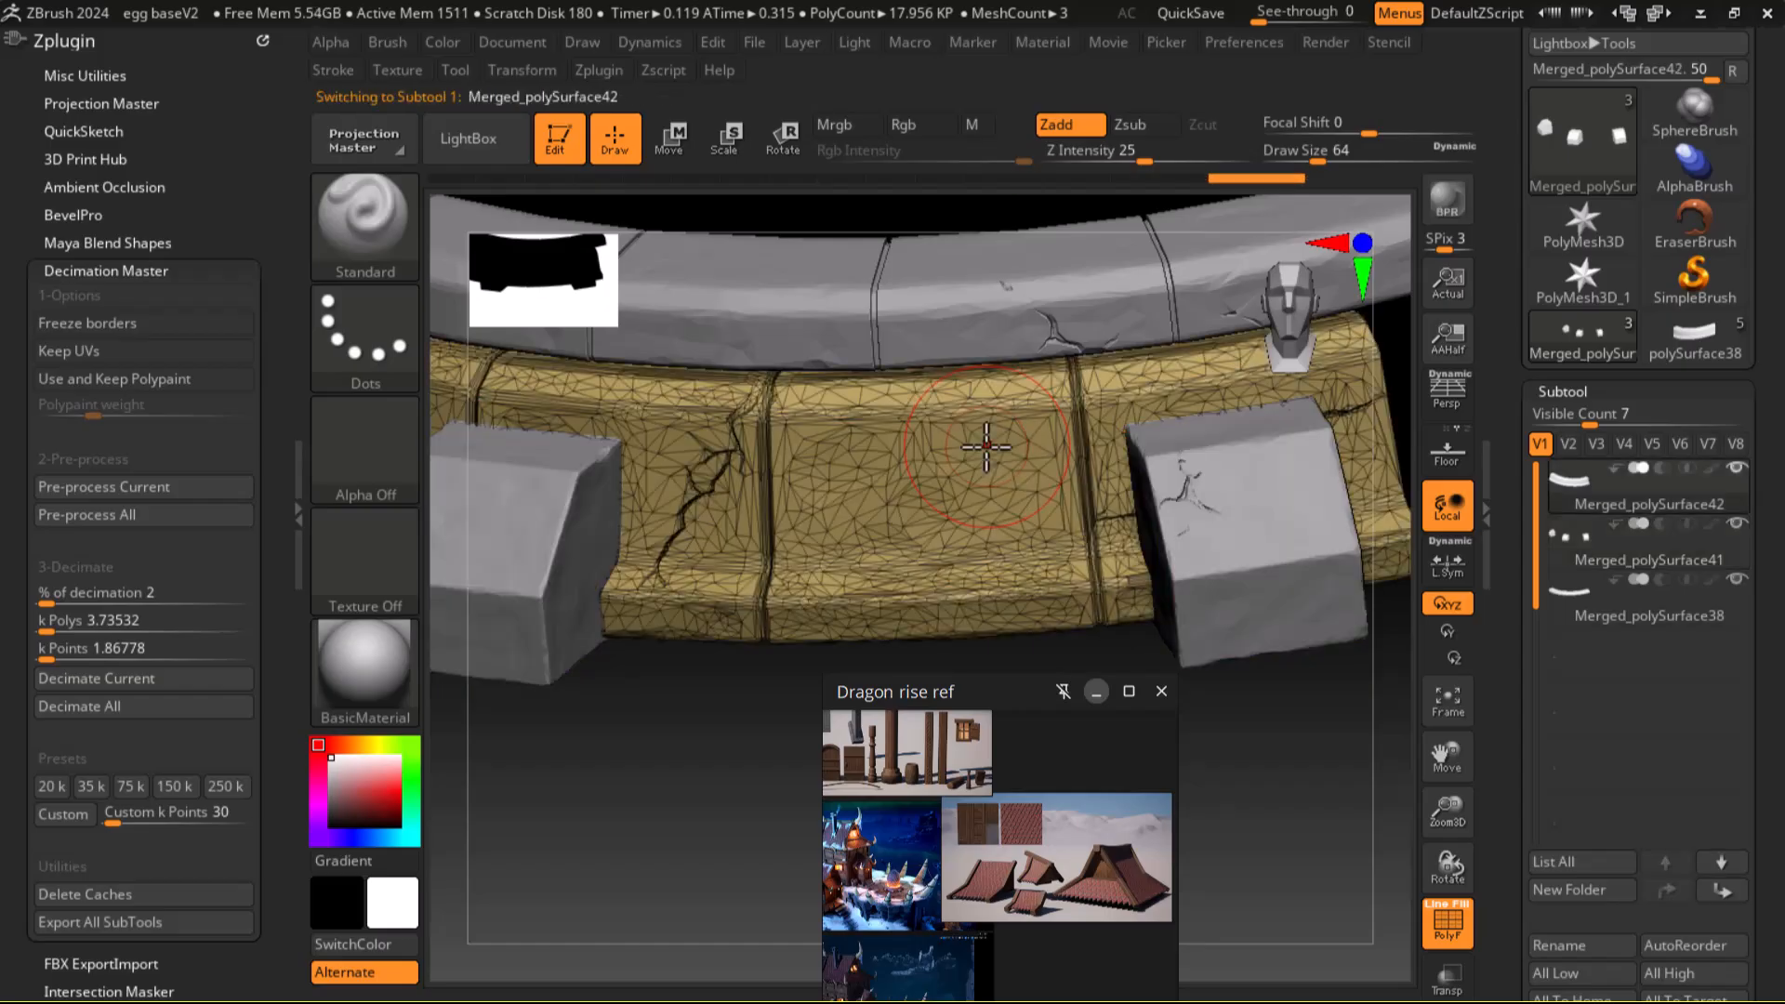
{"action": "mouse_move", "coordinate": [1567, 495]}
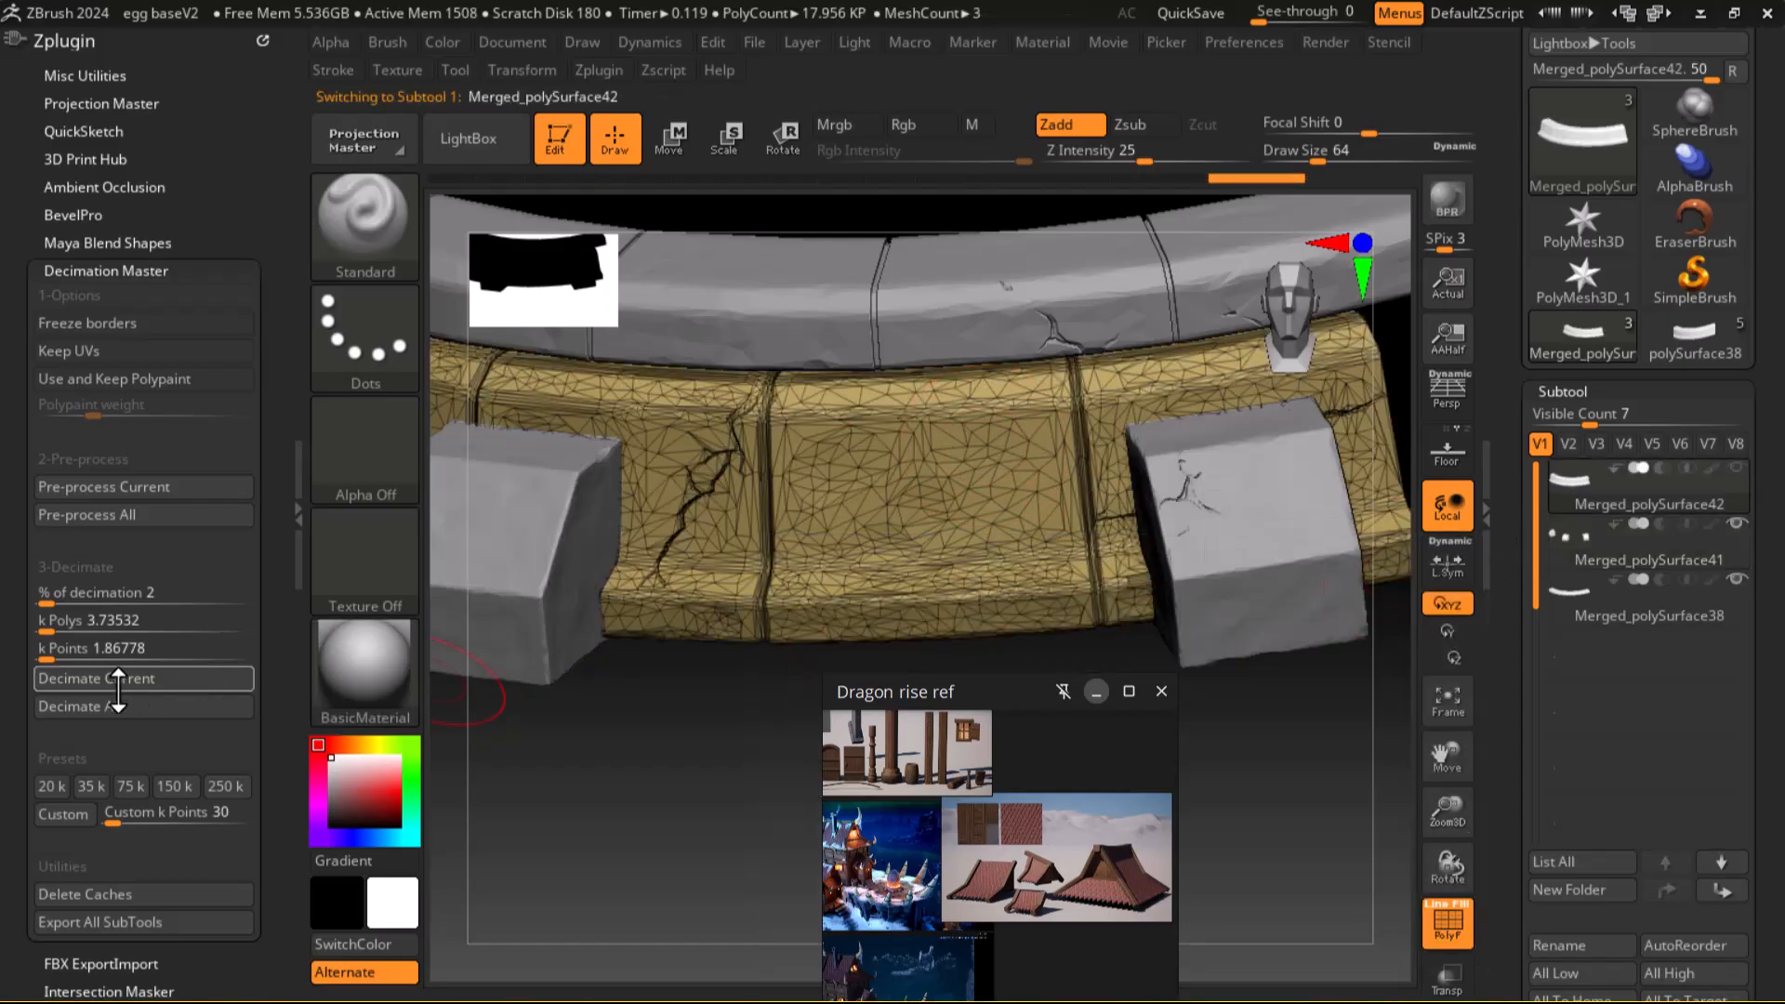
{"action": "left_click", "coordinate": [83, 680]}
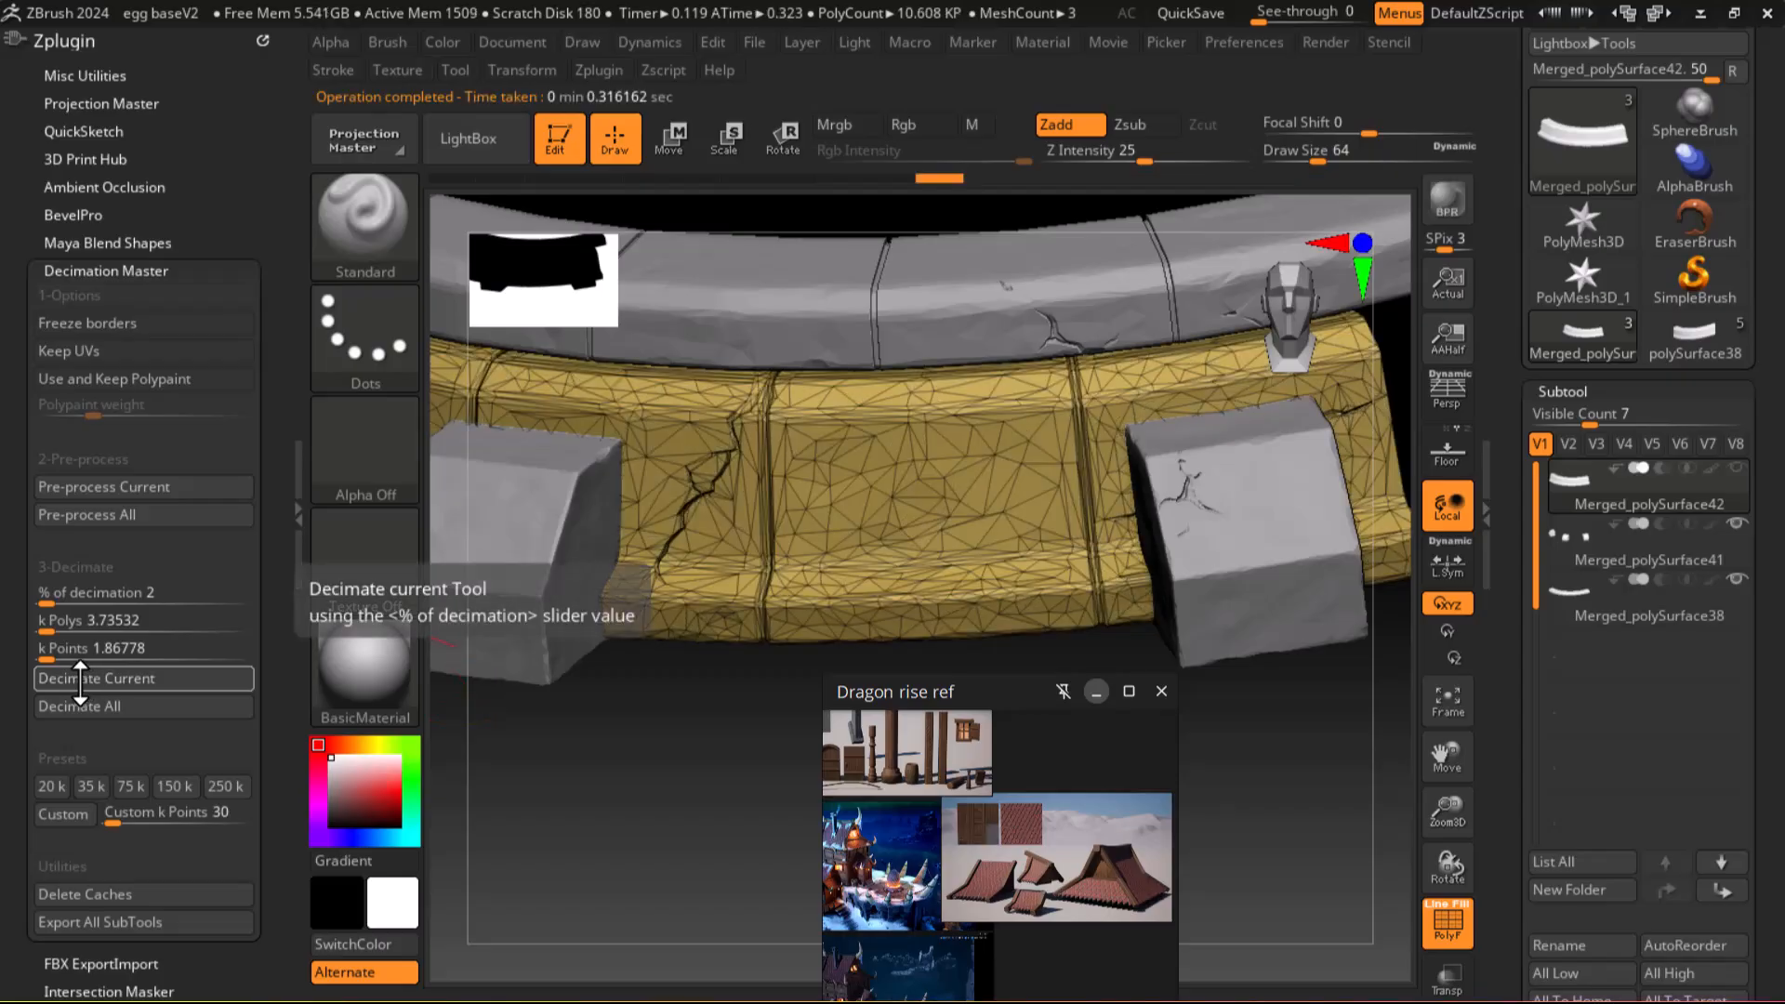
{"action": "mouse_move", "coordinate": [1573, 495]}
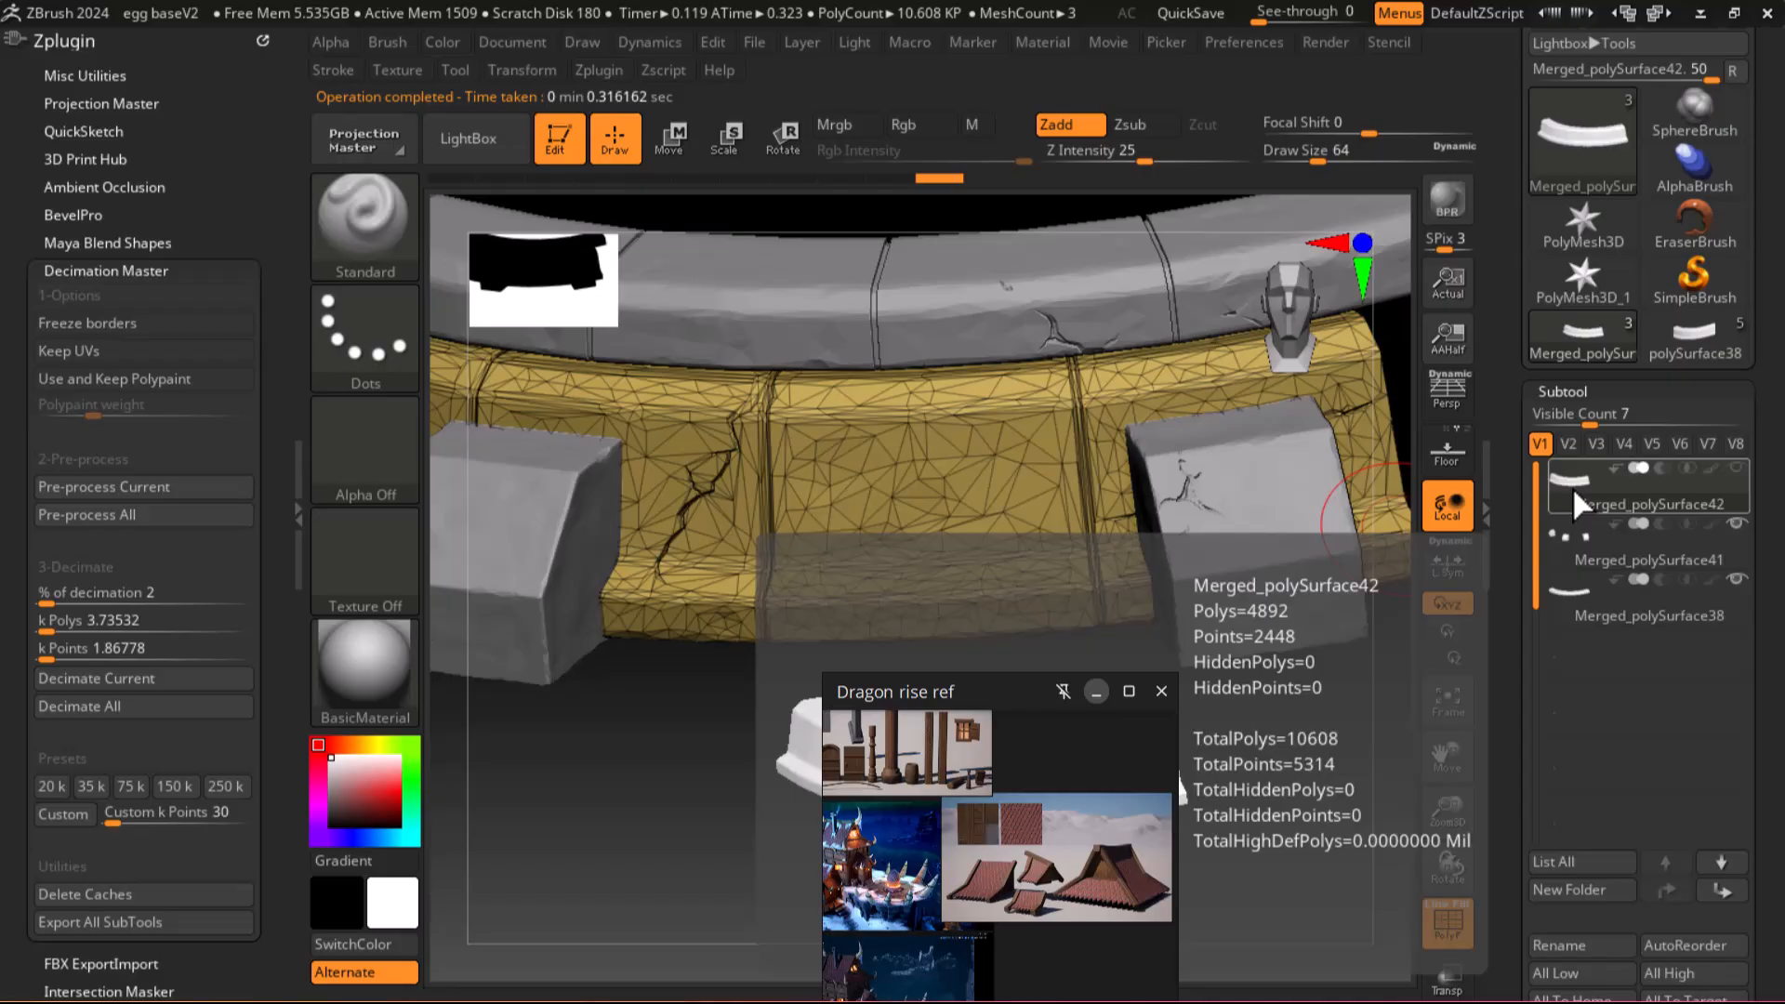
Step: Select the upper ledge subtool, try decimating it at 2 %, and undo the decimation
{"action": "left_click", "coordinate": [1551, 595]}
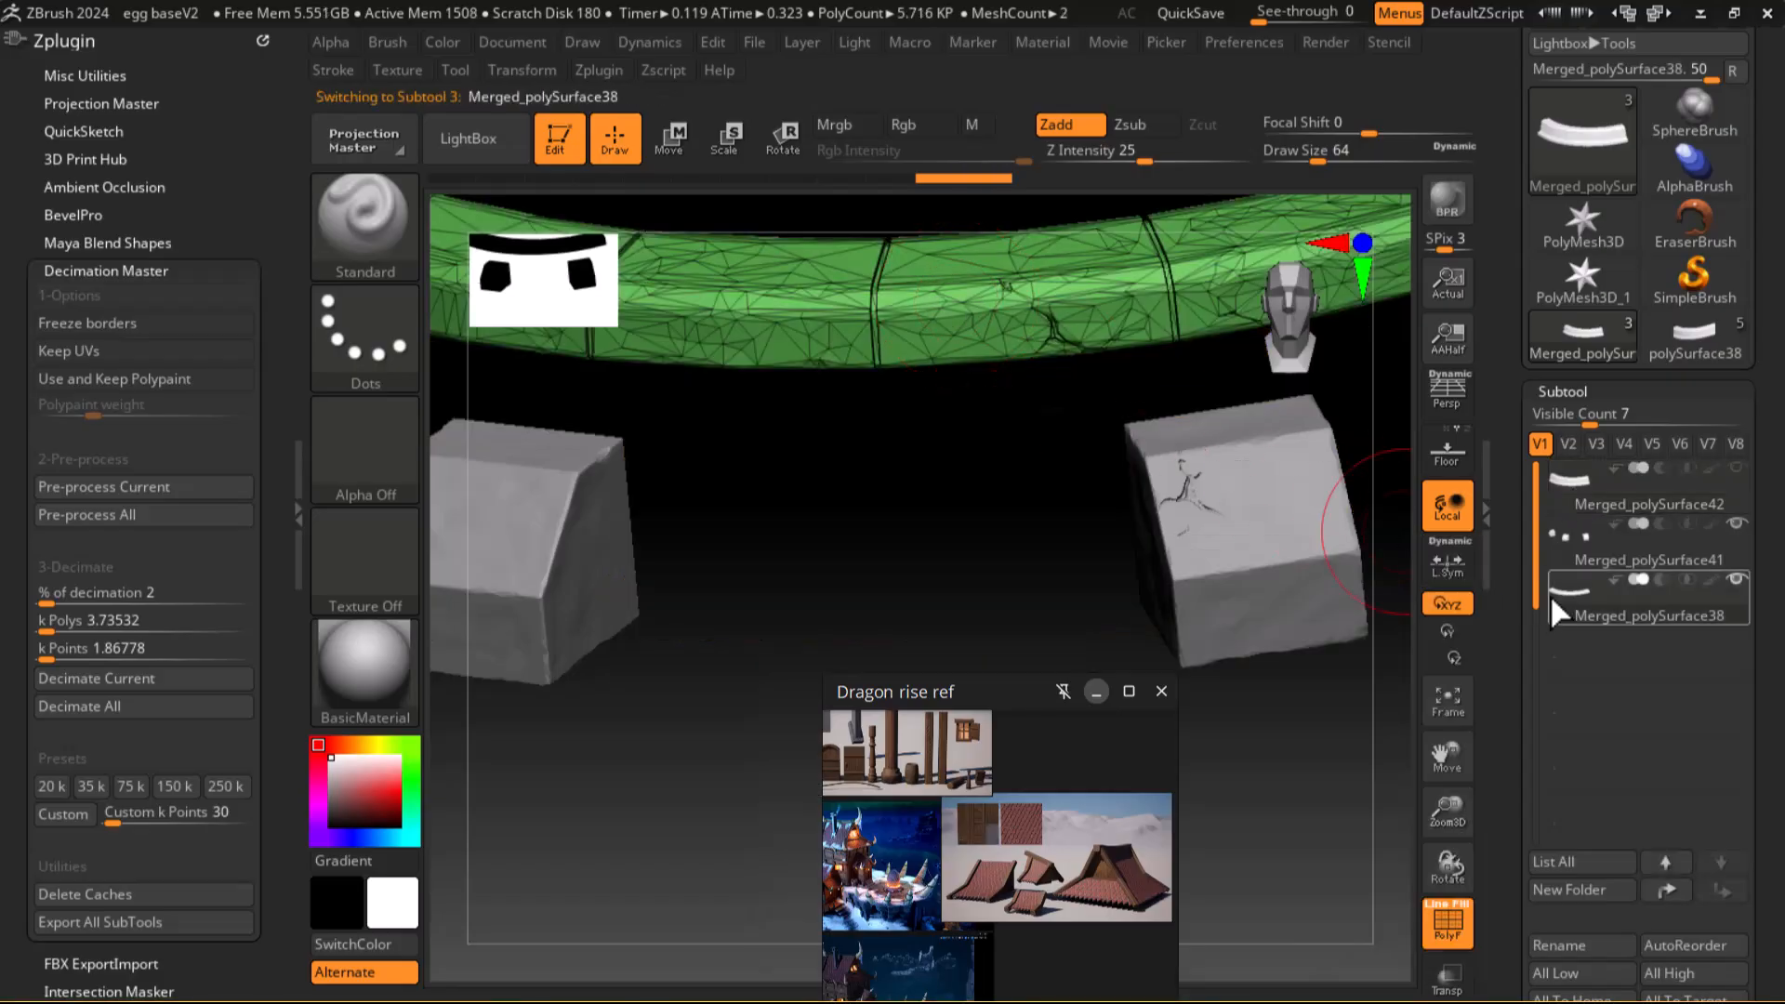
{"action": "mouse_move", "coordinate": [1550, 601]}
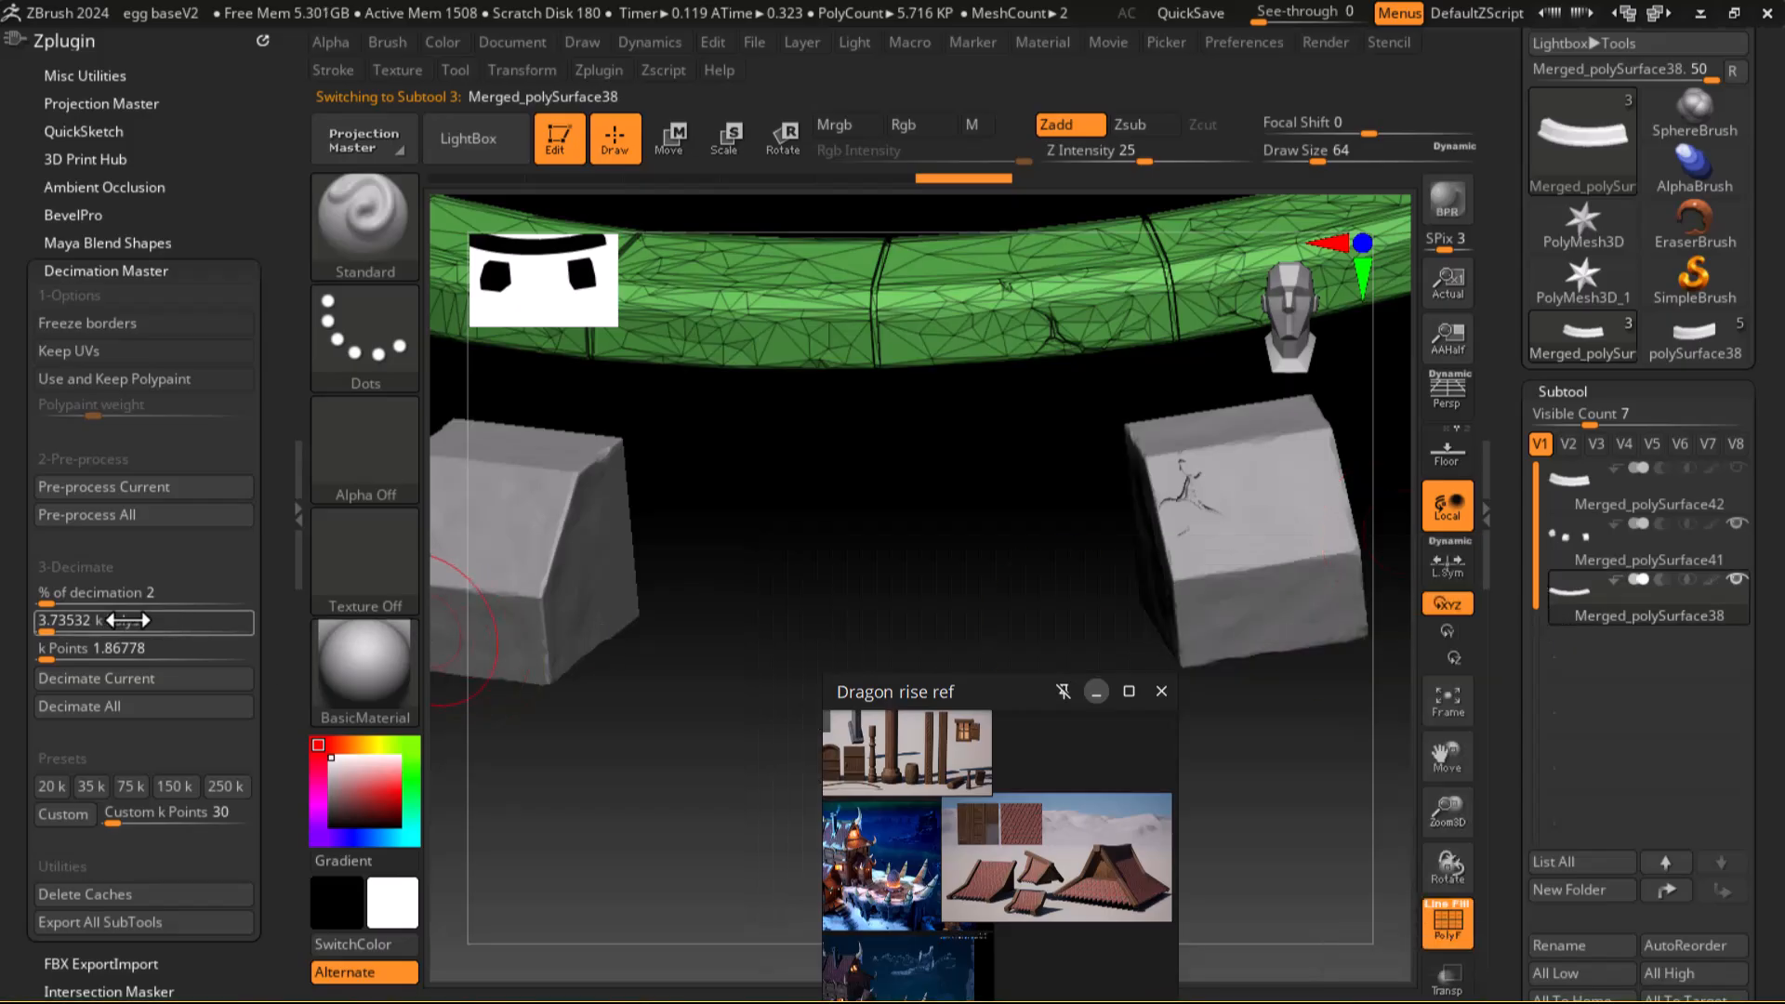
{"action": "left_click", "coordinate": [82, 688]}
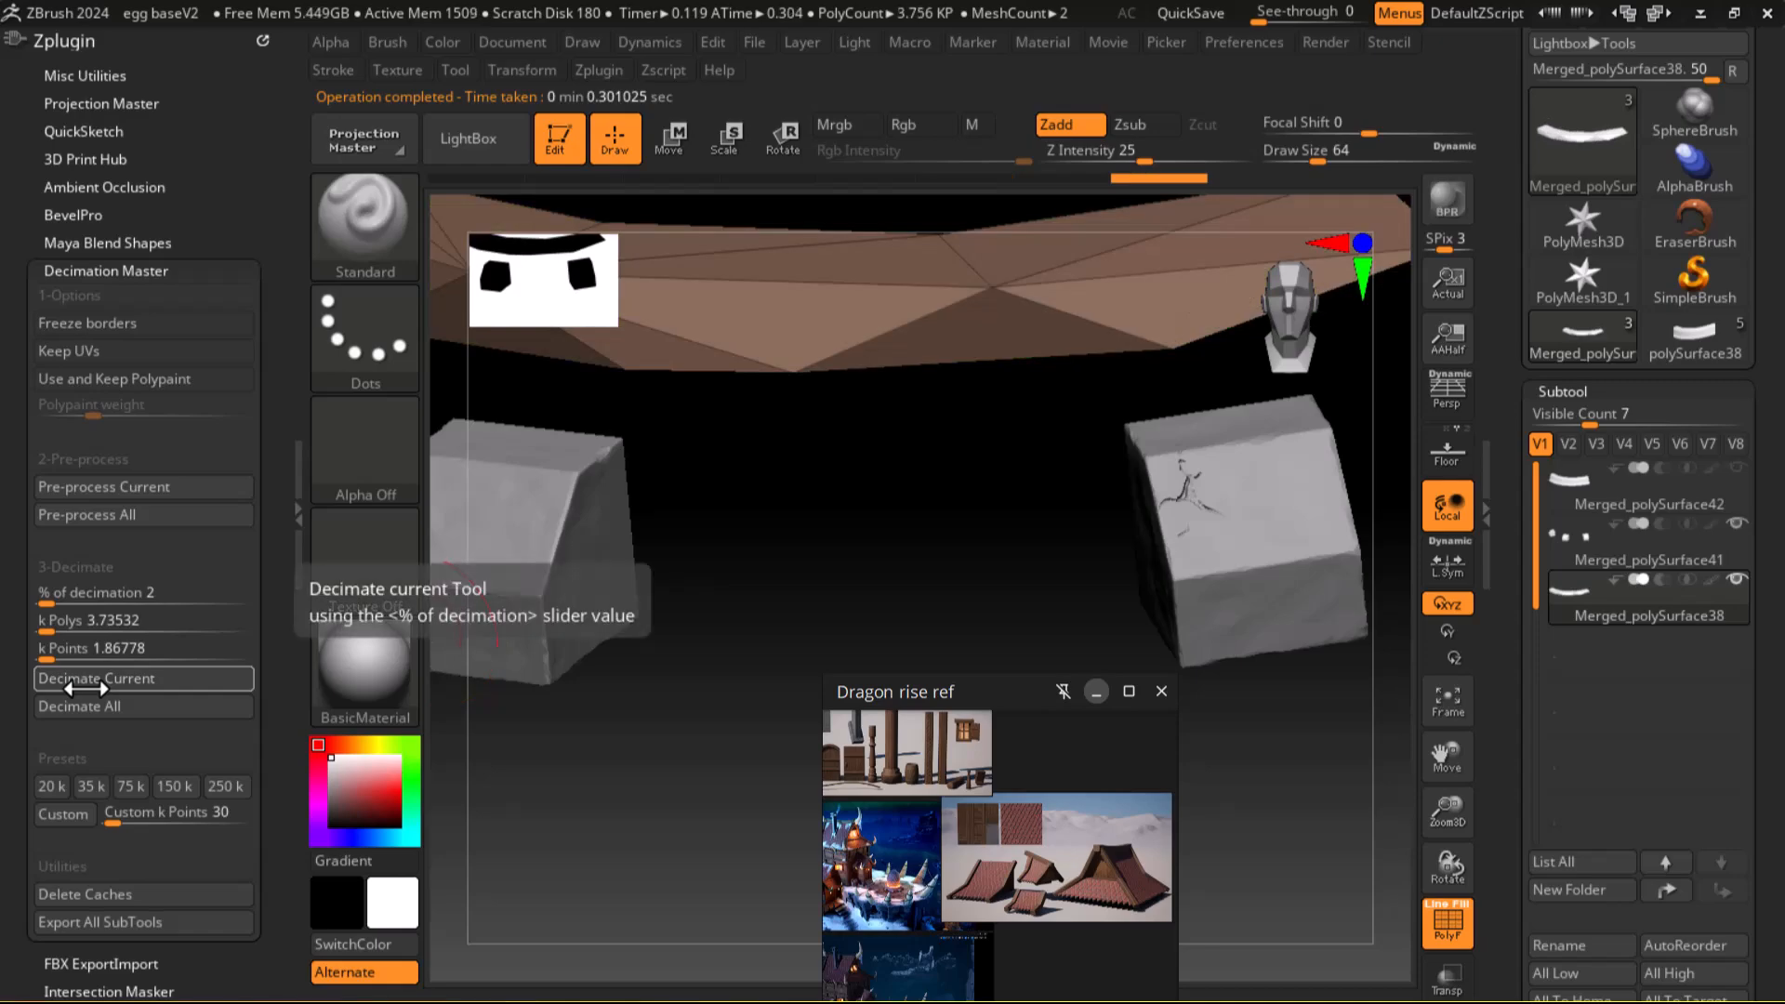
{"action": "left_click_drag", "start_coordinate": [924, 605], "coordinate": [929, 618]}
{"action": "key", "text": "ctrl+z"}
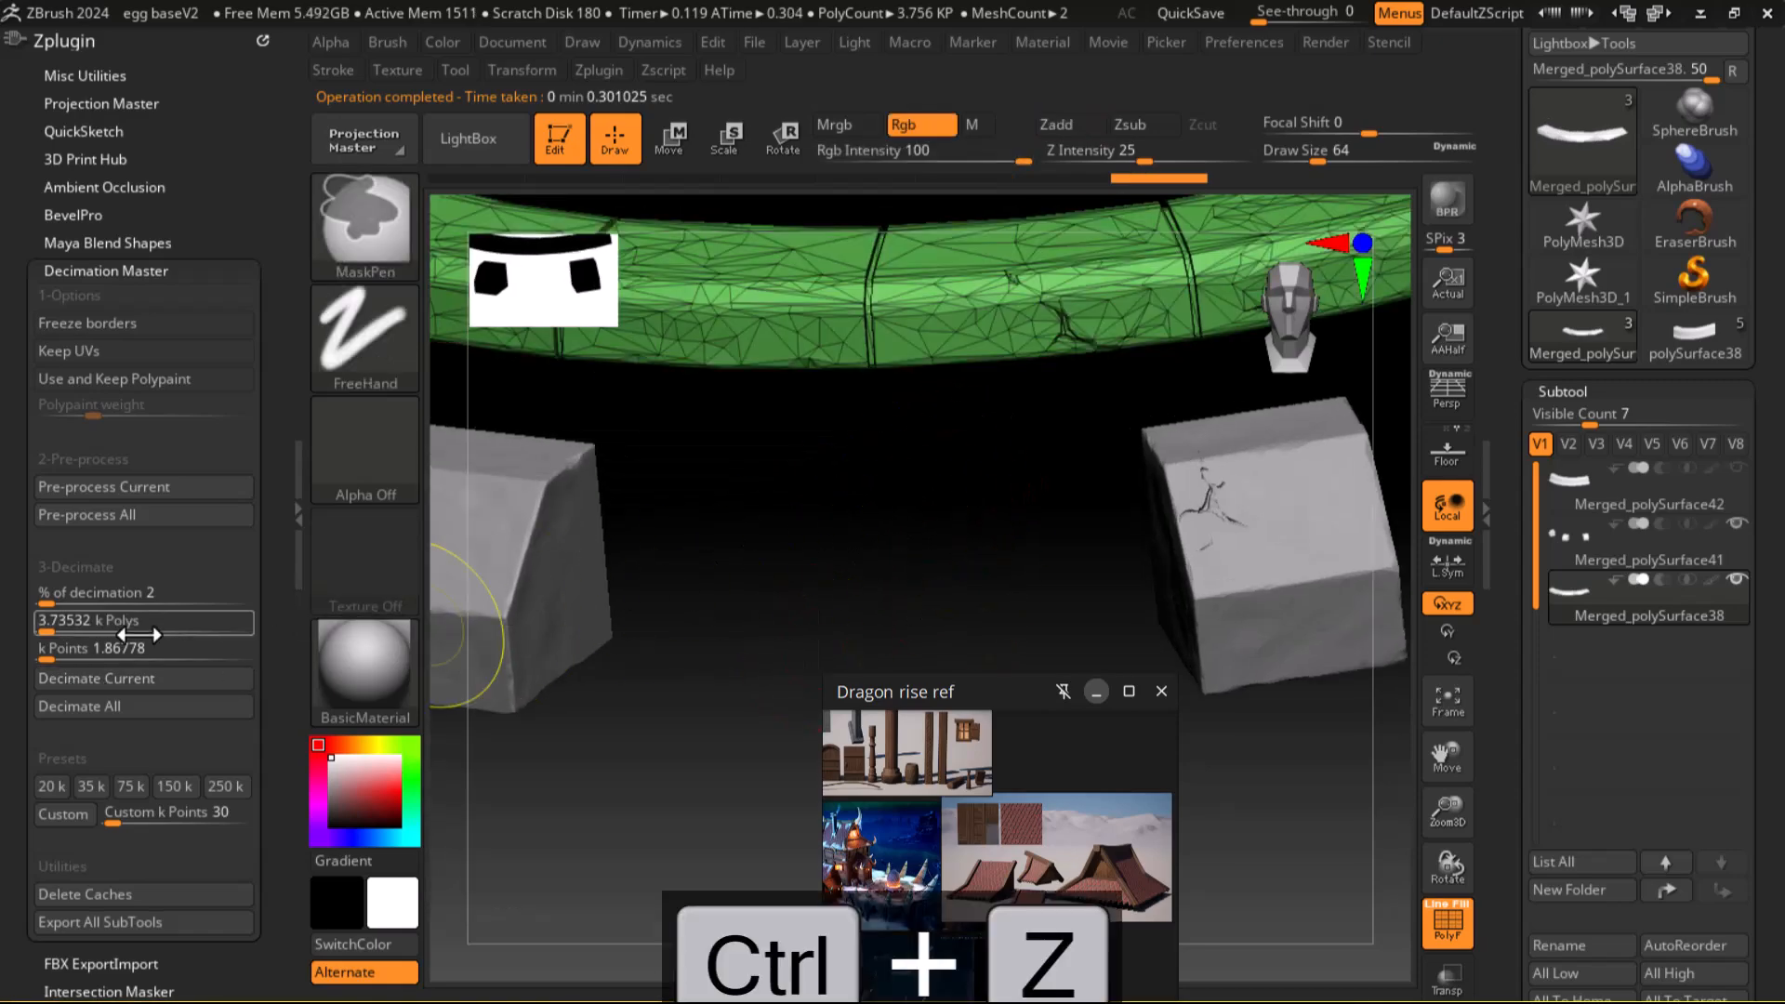
Step: Try decimating the upper ledge at 6 %, inspect the shape, and undo the decimation
{"action": "left_click", "coordinate": [69, 599]}
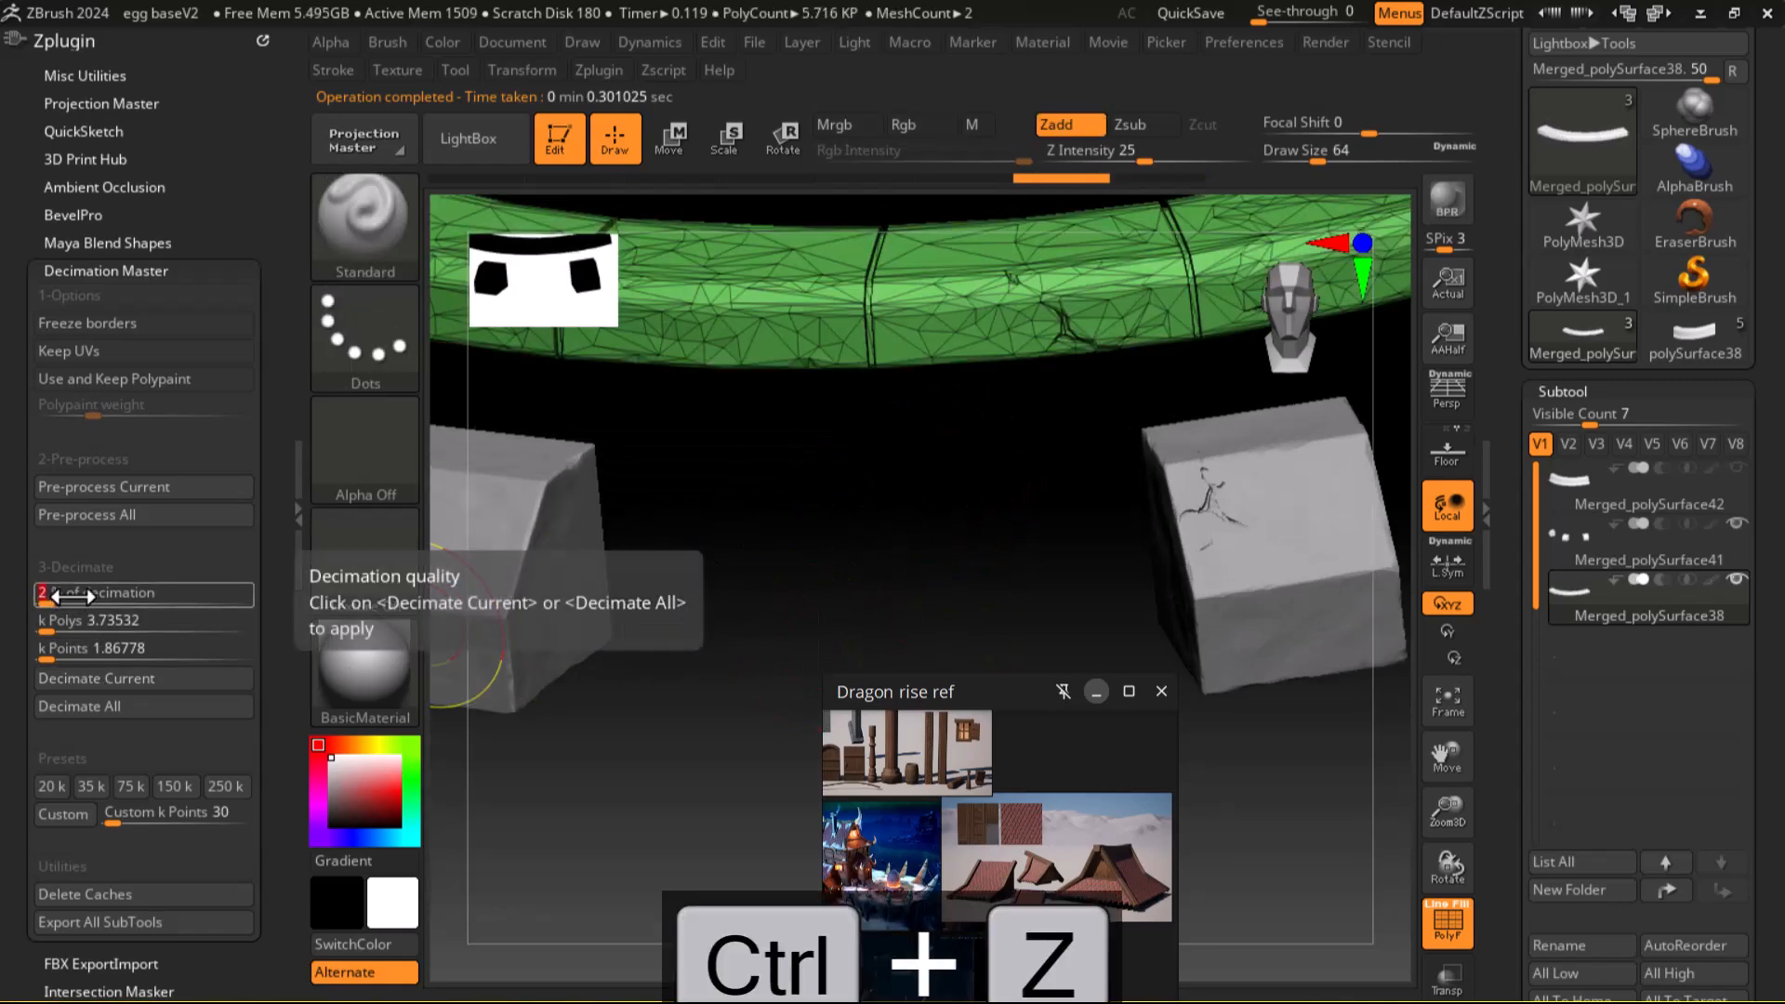
{"action": "type", "text": "6"}
{"action": "key", "text": "Return"}
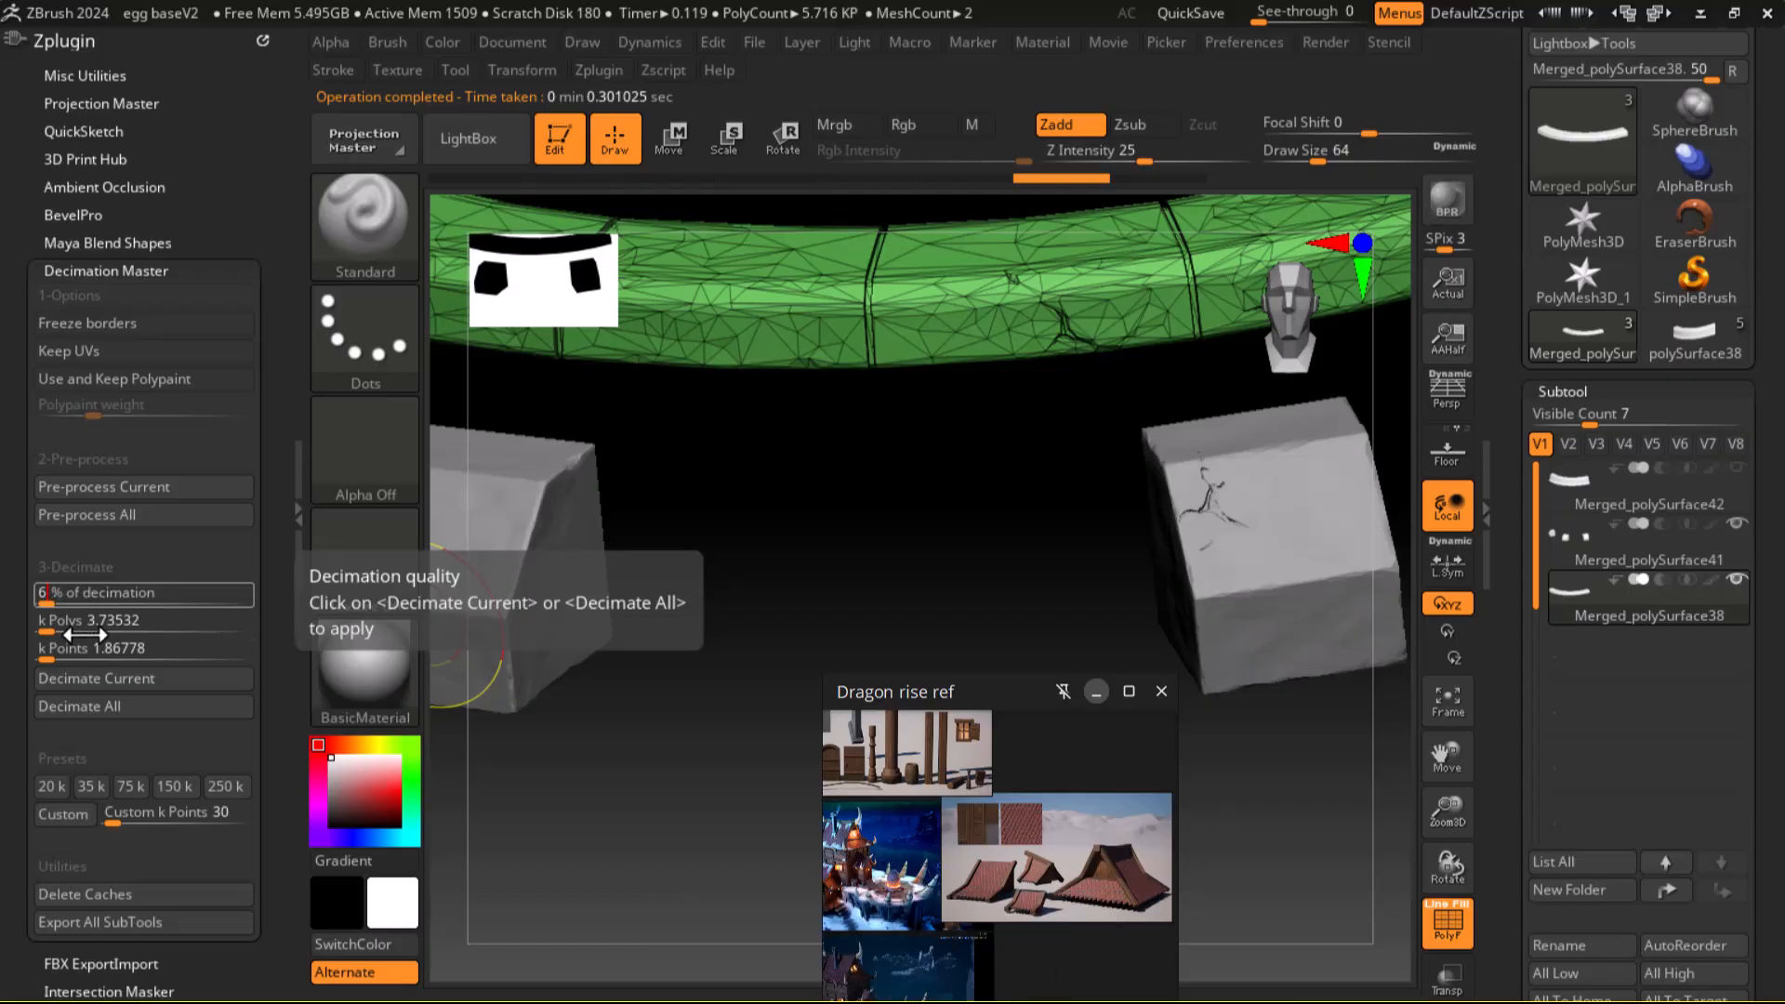
{"action": "left_click", "coordinate": [62, 679]}
{"action": "left_click_drag", "start_coordinate": [873, 450], "coordinate": [514, 536]}
{"action": "key", "text": "ctrl+z"}
Step: Try decimating the upper ledge at 20 %, inspect its surface without PolyFrame, and undo the decimation
{"action": "left_click", "coordinate": [119, 595]}
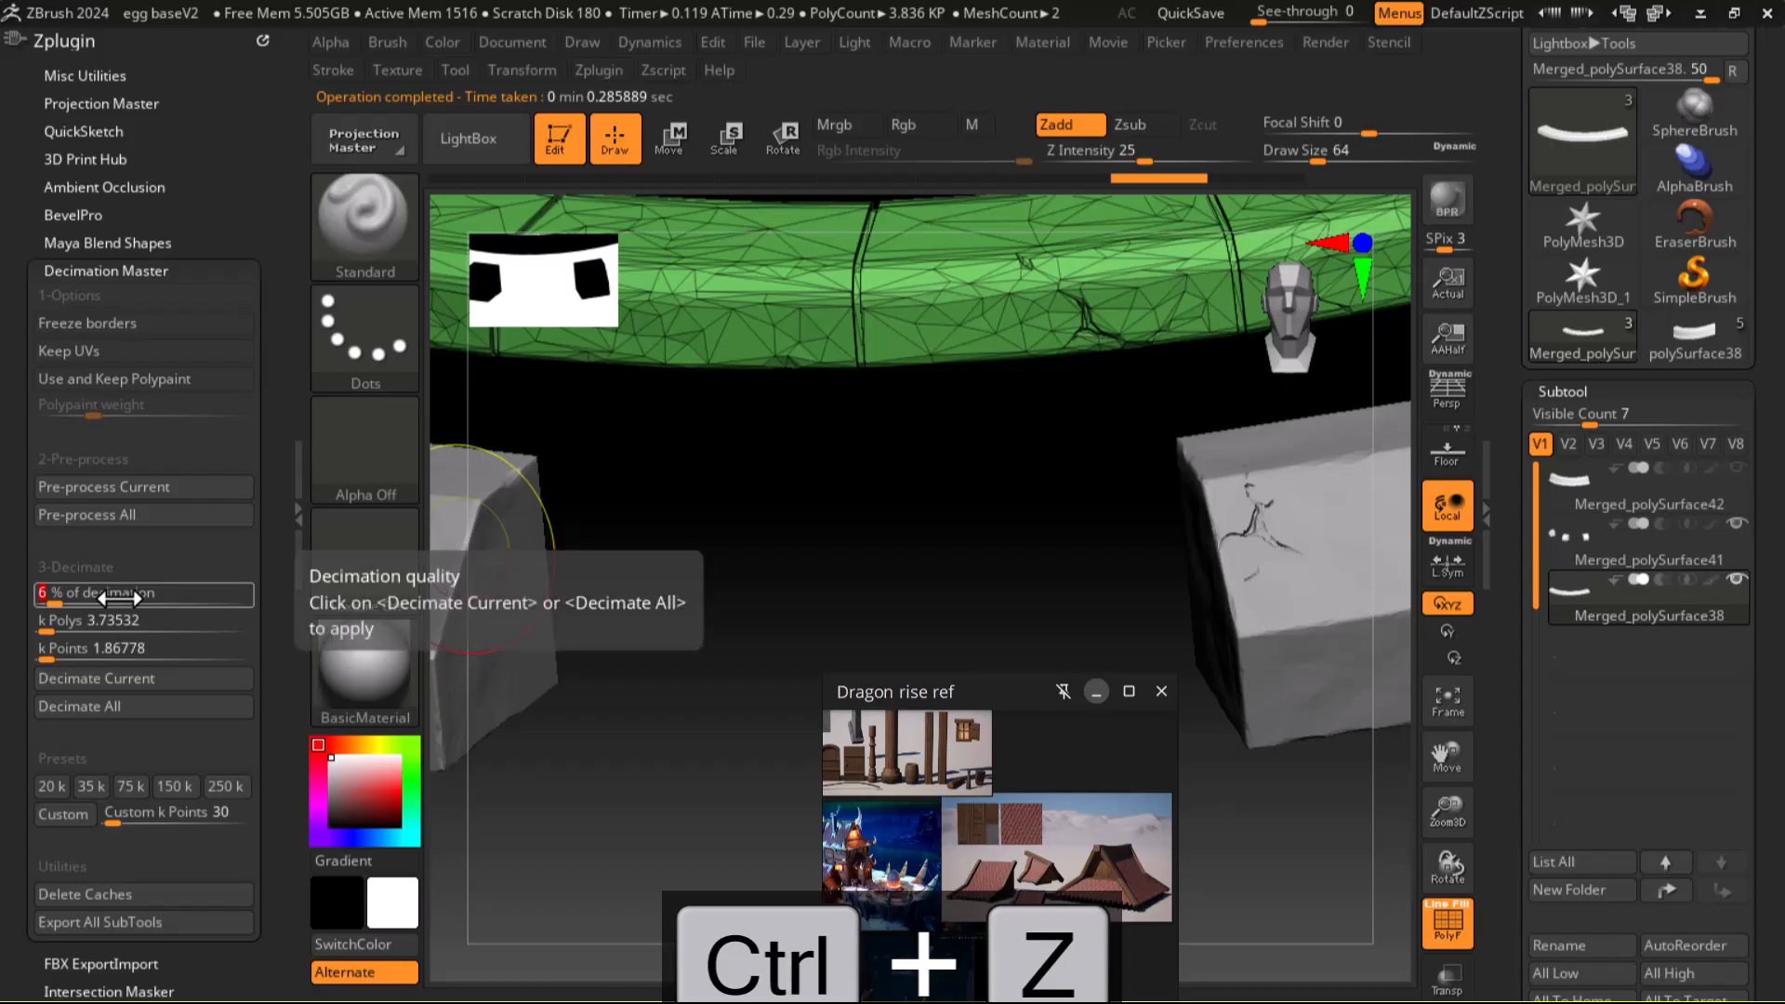
{"action": "type", "text": "20"}
{"action": "key", "text": "Return"}
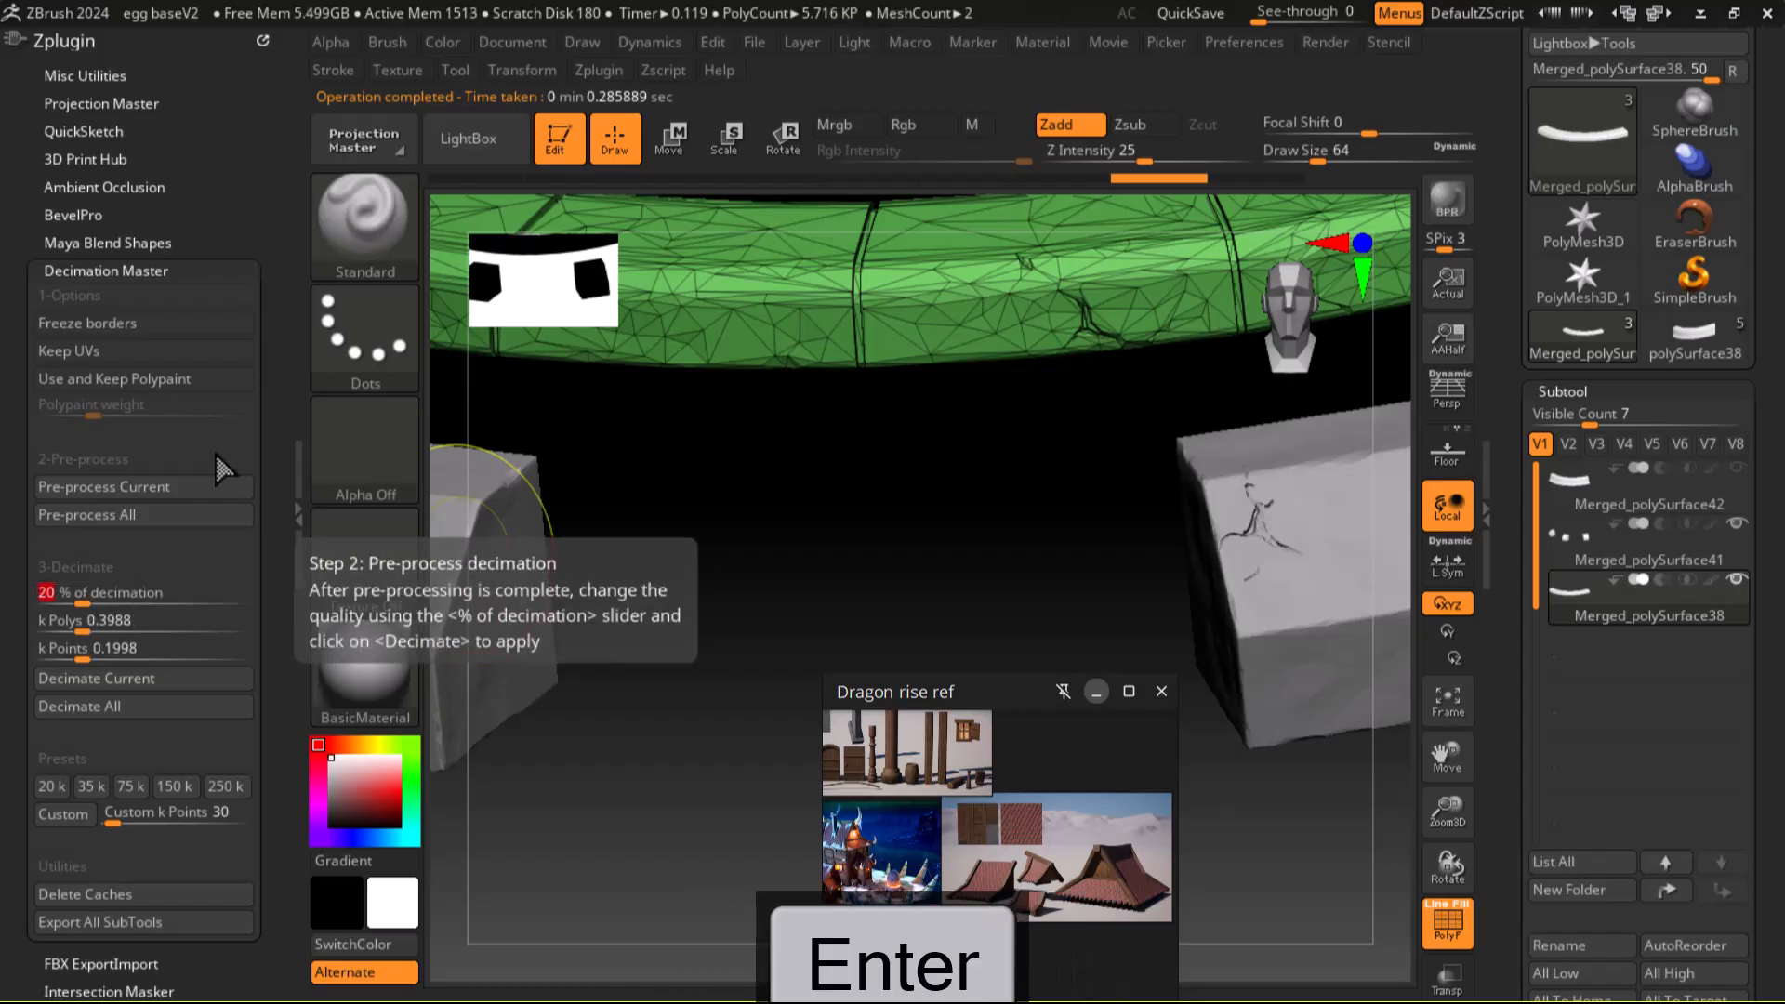
{"action": "left_click", "coordinate": [93, 678]}
{"action": "mouse_move", "coordinate": [817, 438]}
{"action": "left_mouse_down"}
{"action": "mouse_move", "coordinate": [924, 466]}
{"action": "mouse_move", "coordinate": [956, 626]}
{"action": "mouse_move", "coordinate": [880, 629]}
{"action": "mouse_move", "coordinate": [869, 597]}
{"action": "mouse_move", "coordinate": [1144, 590]}
{"action": "mouse_move", "coordinate": [1040, 650]}
{"action": "mouse_move", "coordinate": [1056, 626]}
{"action": "mouse_move", "coordinate": [1111, 643]}
{"action": "mouse_move", "coordinate": [1075, 653]}
{"action": "left_mouse_up"}
{"action": "key", "text": "shift+f"}
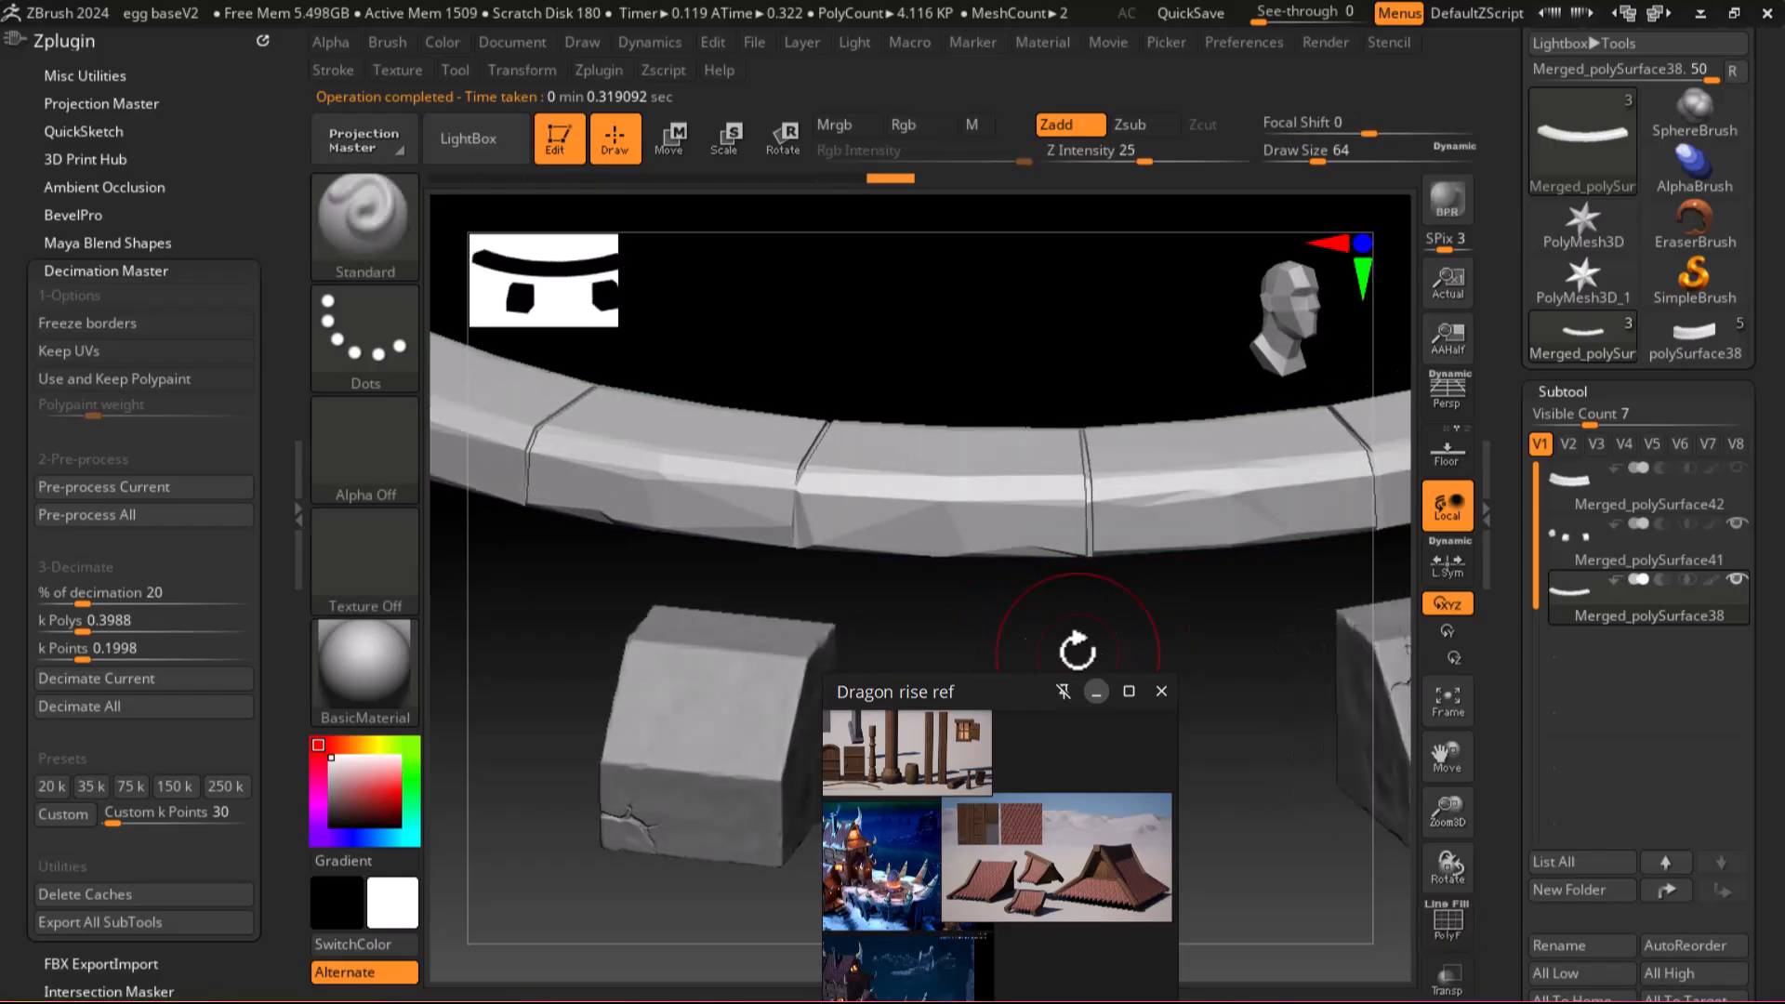
{"action": "left_click_drag", "start_coordinate": [1184, 689], "coordinate": [1195, 530]}
{"action": "key", "text": "ctrl+z"}
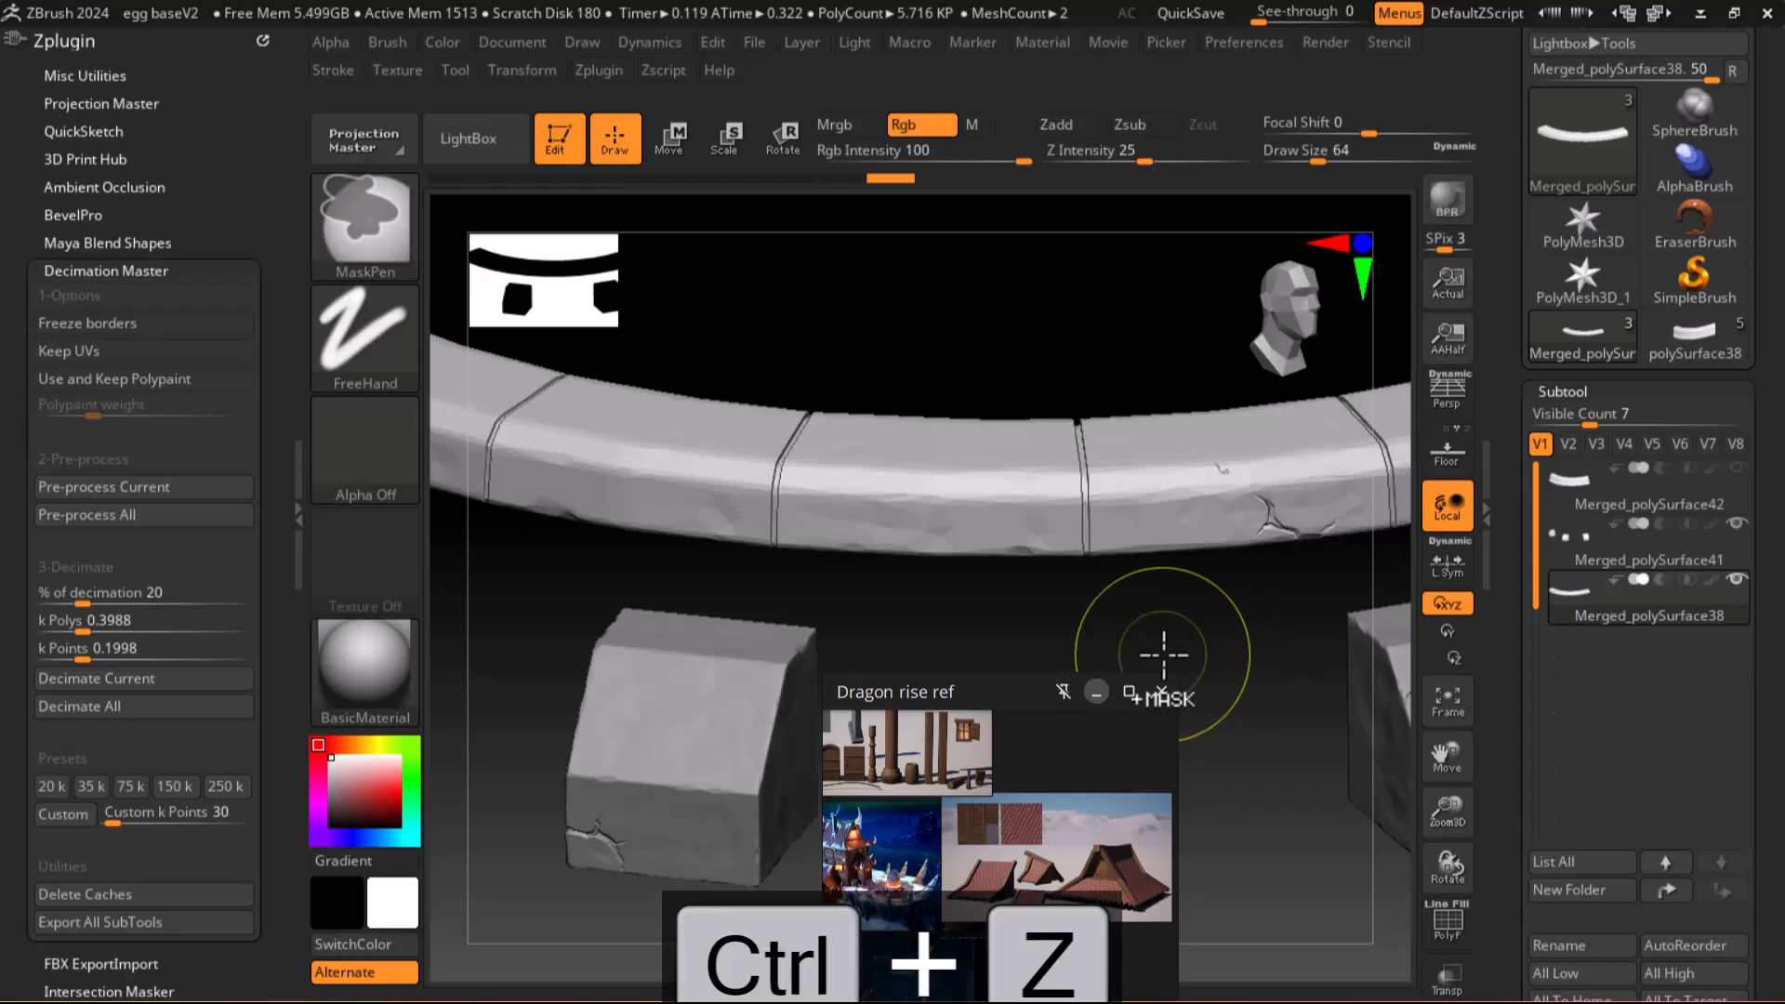
Step: Decimate the upper ledge at 40 % and inspect its surface with and without PolyFrame
{"action": "left_click", "coordinate": [197, 595]}
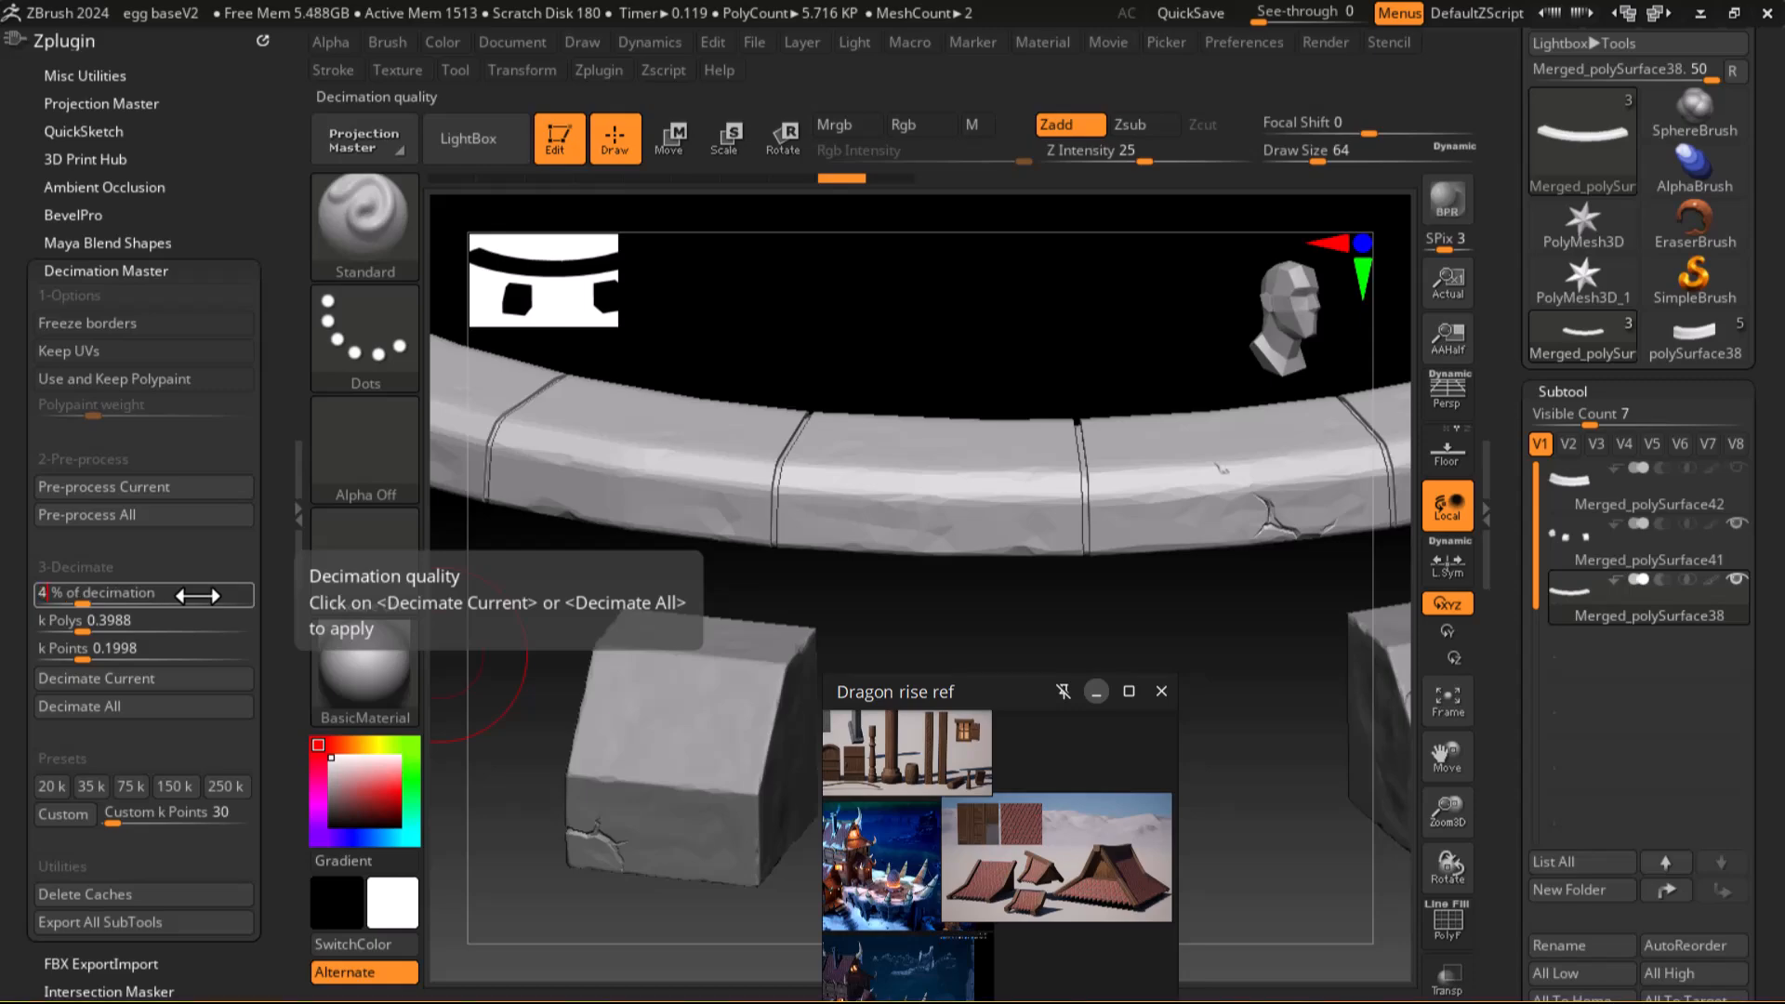
{"action": "type", "text": "40"}
{"action": "key", "text": "Return"}
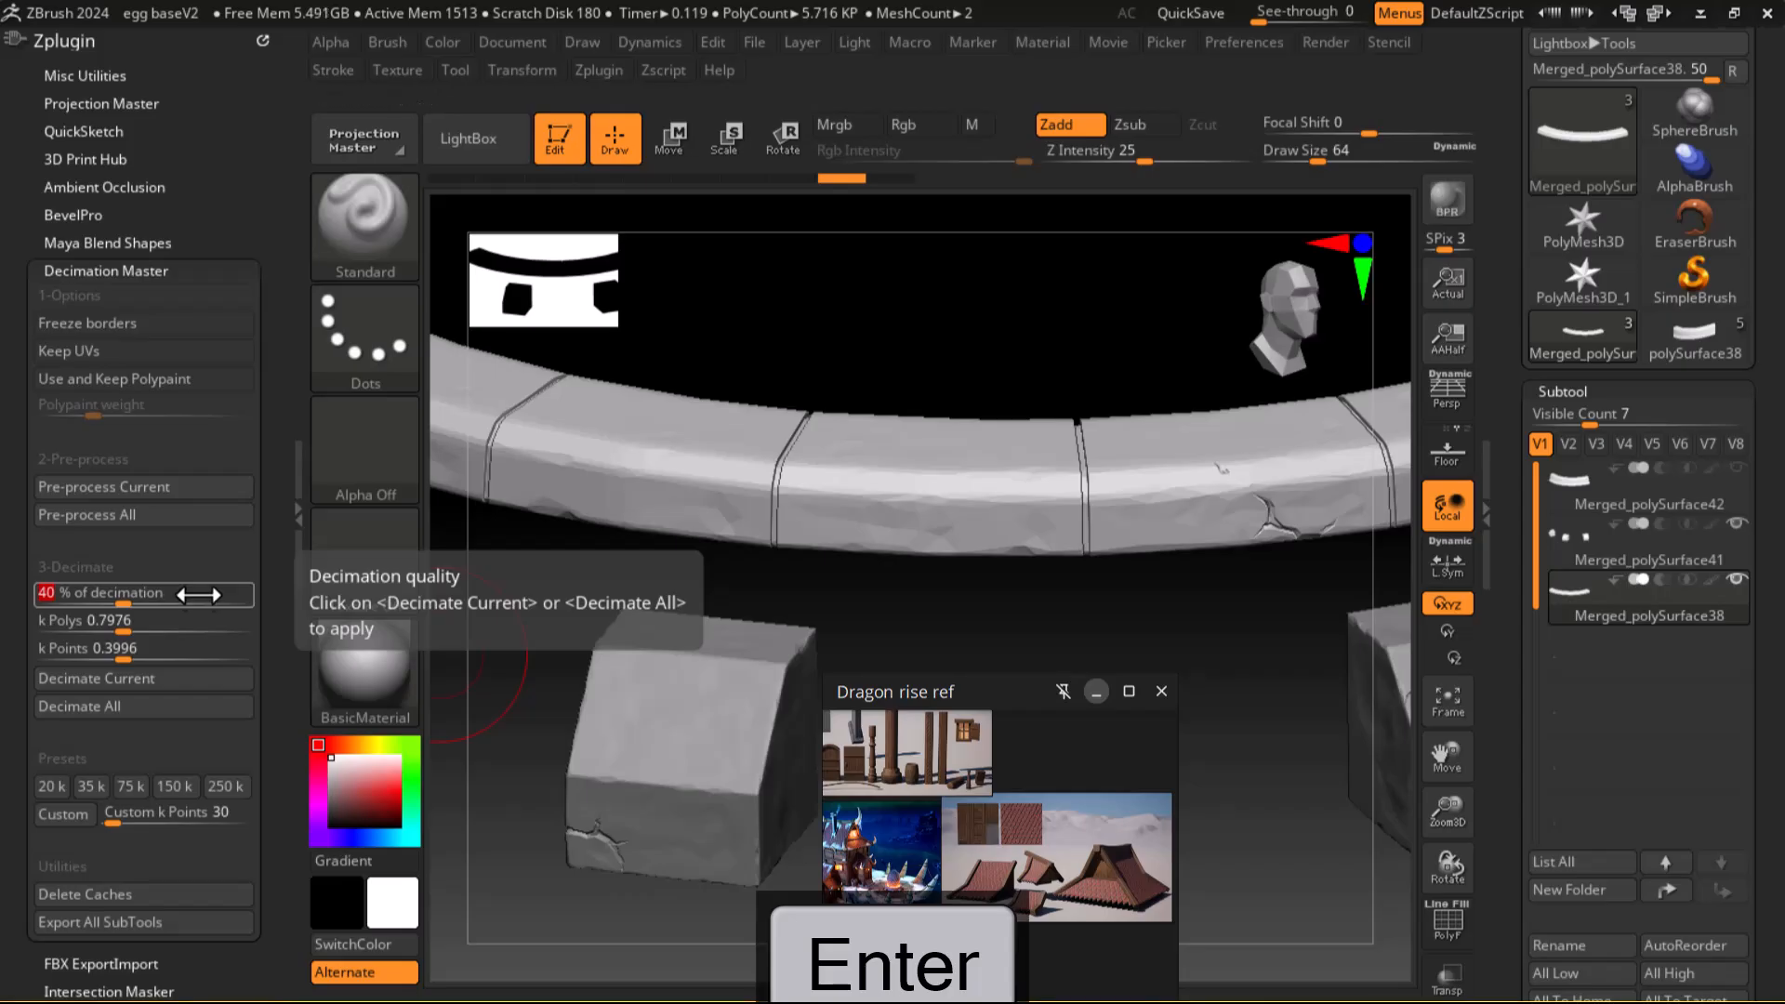
{"action": "left_click", "coordinate": [139, 678]}
{"action": "left_click_drag", "start_coordinate": [1010, 571], "coordinate": [1140, 593]}
{"action": "key", "text": "shift+f"}
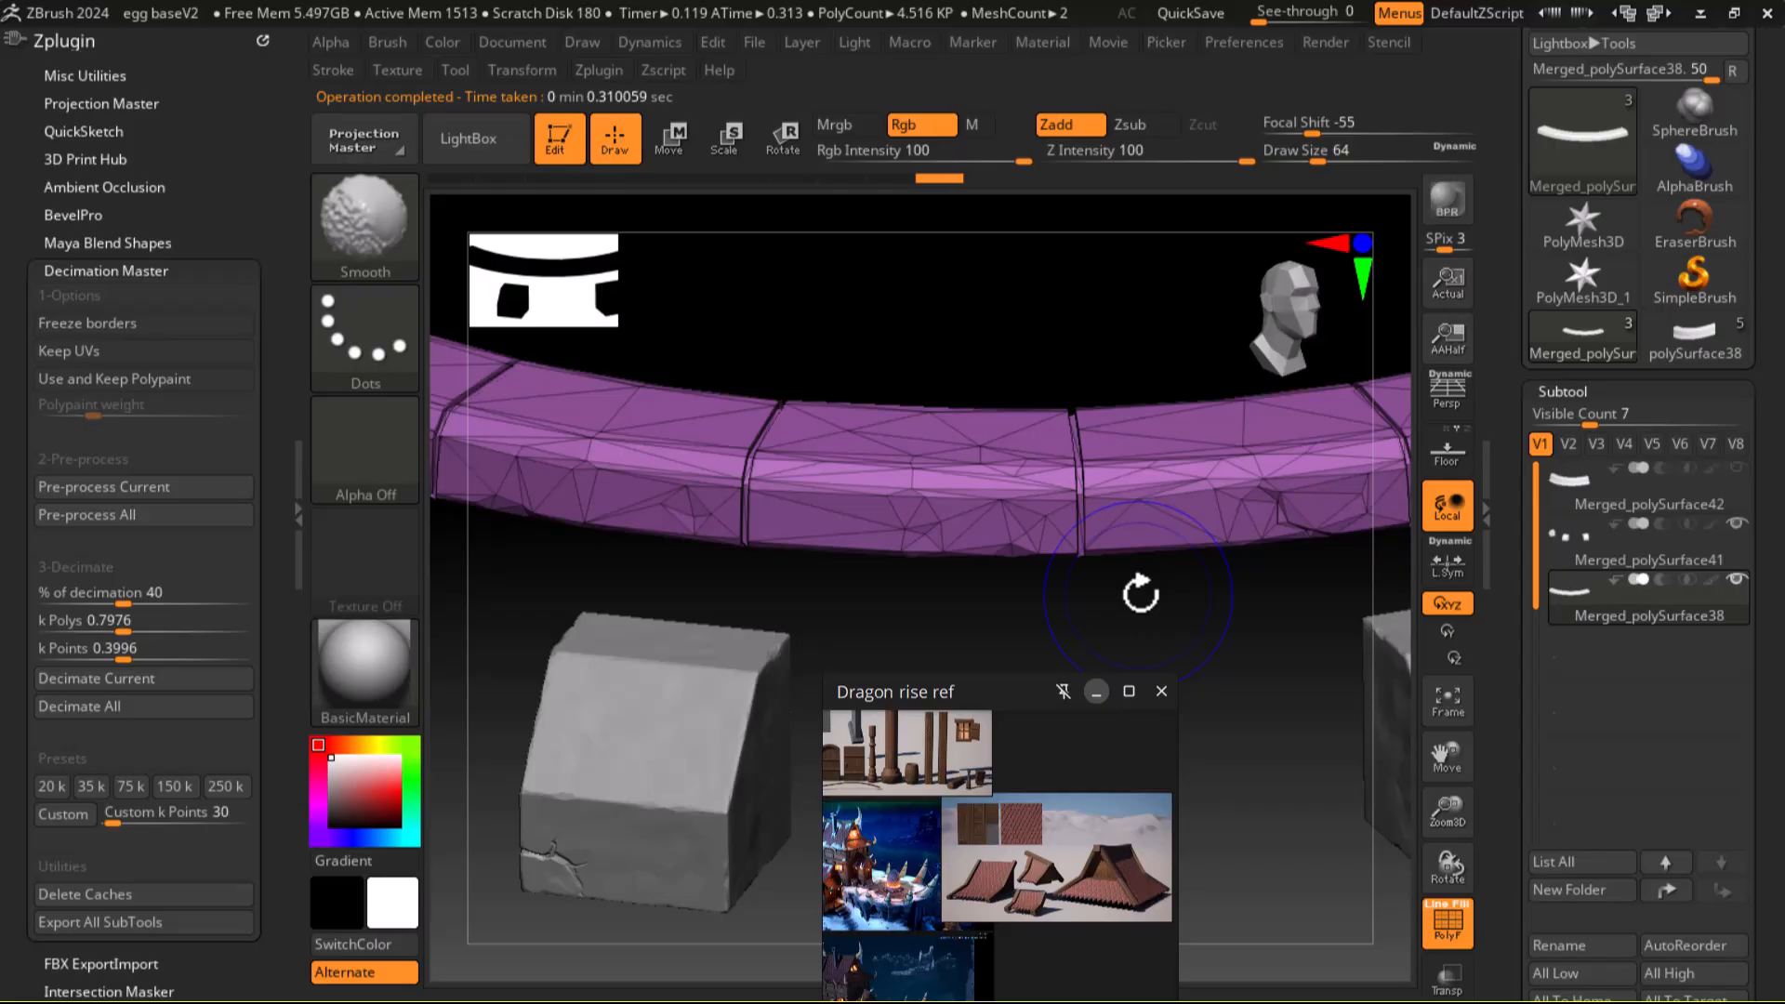
{"action": "key", "text": "shift+f"}
{"action": "mouse_move", "coordinate": [1049, 591]}
{"action": "left_mouse_down"}
{"action": "mouse_move", "coordinate": [985, 588]}
{"action": "mouse_move", "coordinate": [1139, 605]}
{"action": "left_mouse_up"}
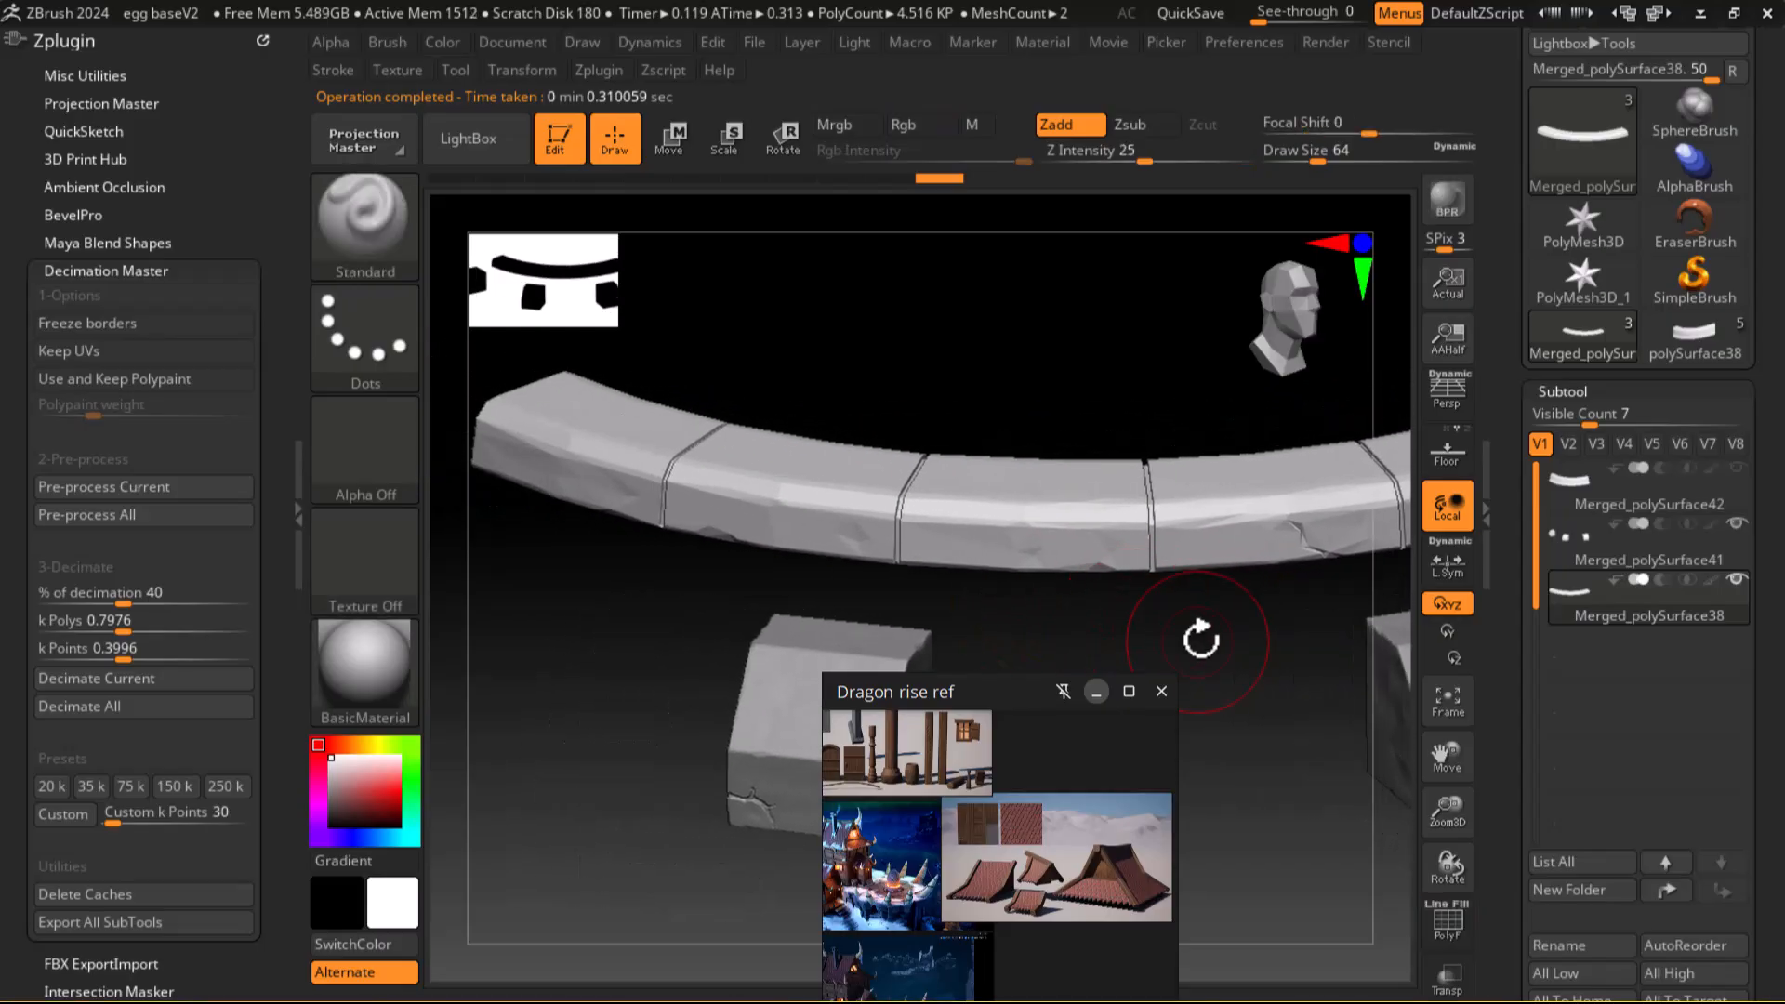
Step: Show the curved wall and, with PolyFrame on, examine the wireframes of the wall, blocks and upper ledge in turn
{"action": "left_click", "coordinate": [1735, 468]}
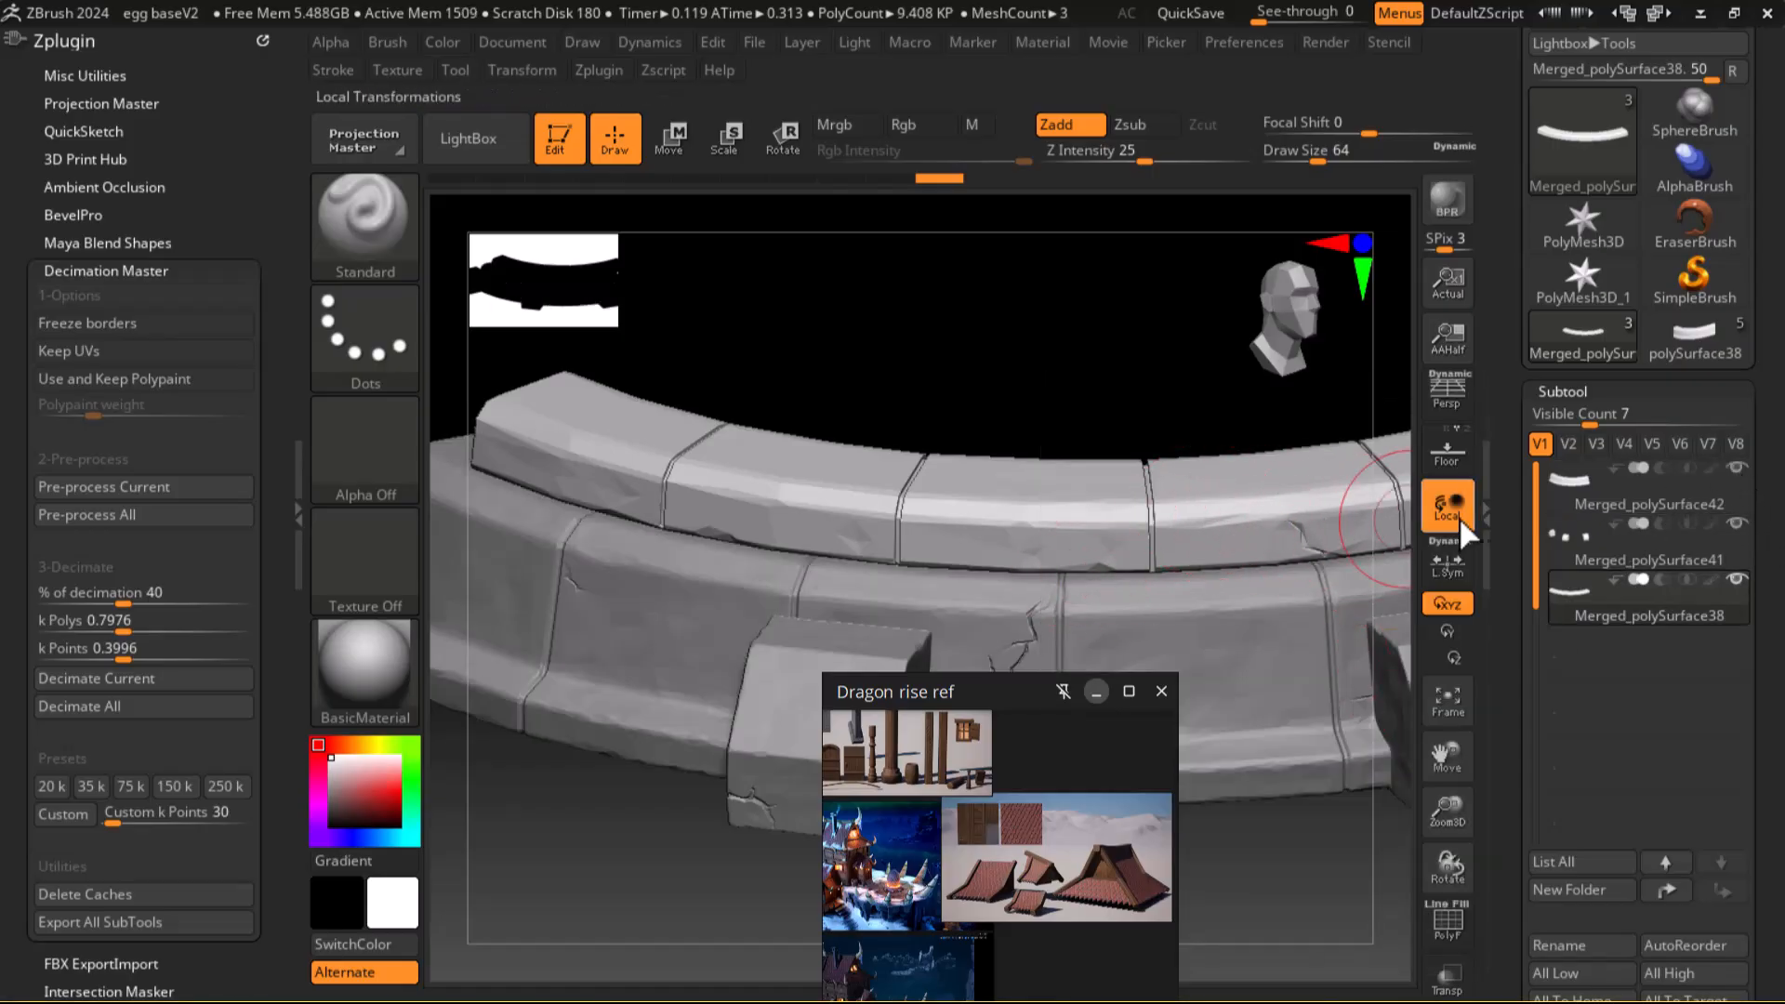
{"action": "left_click", "coordinate": [1571, 482]}
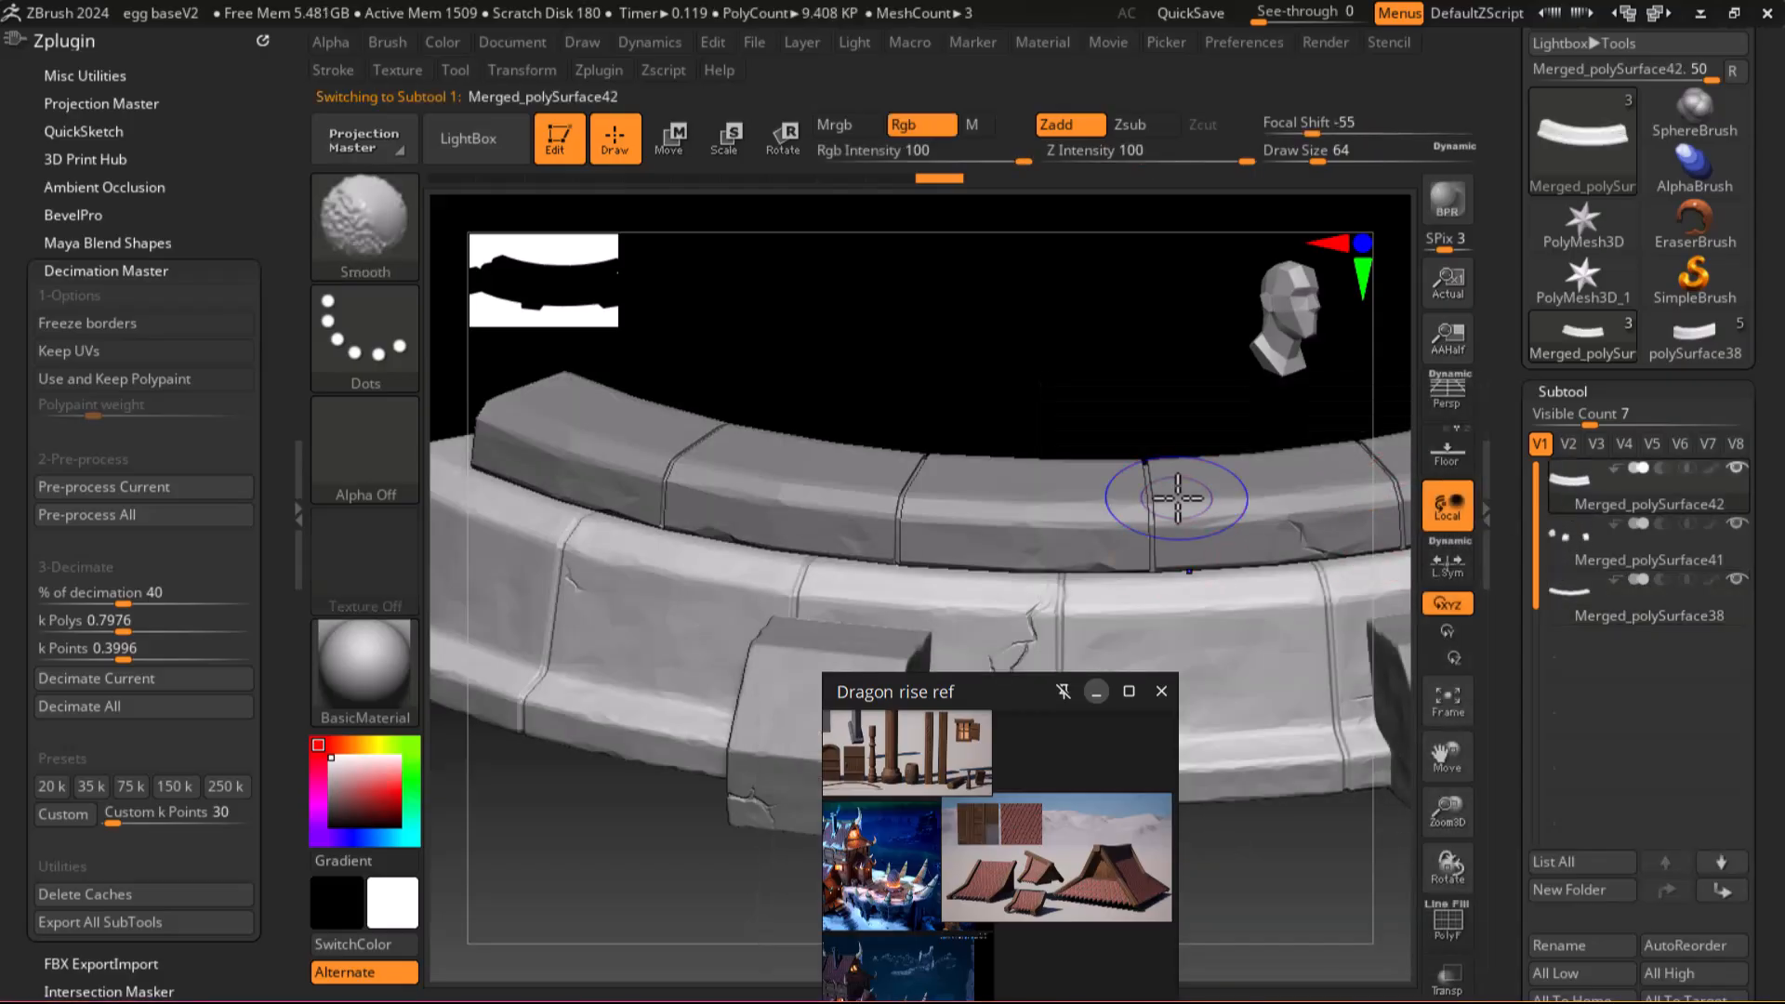
{"action": "key", "text": "shift+f"}
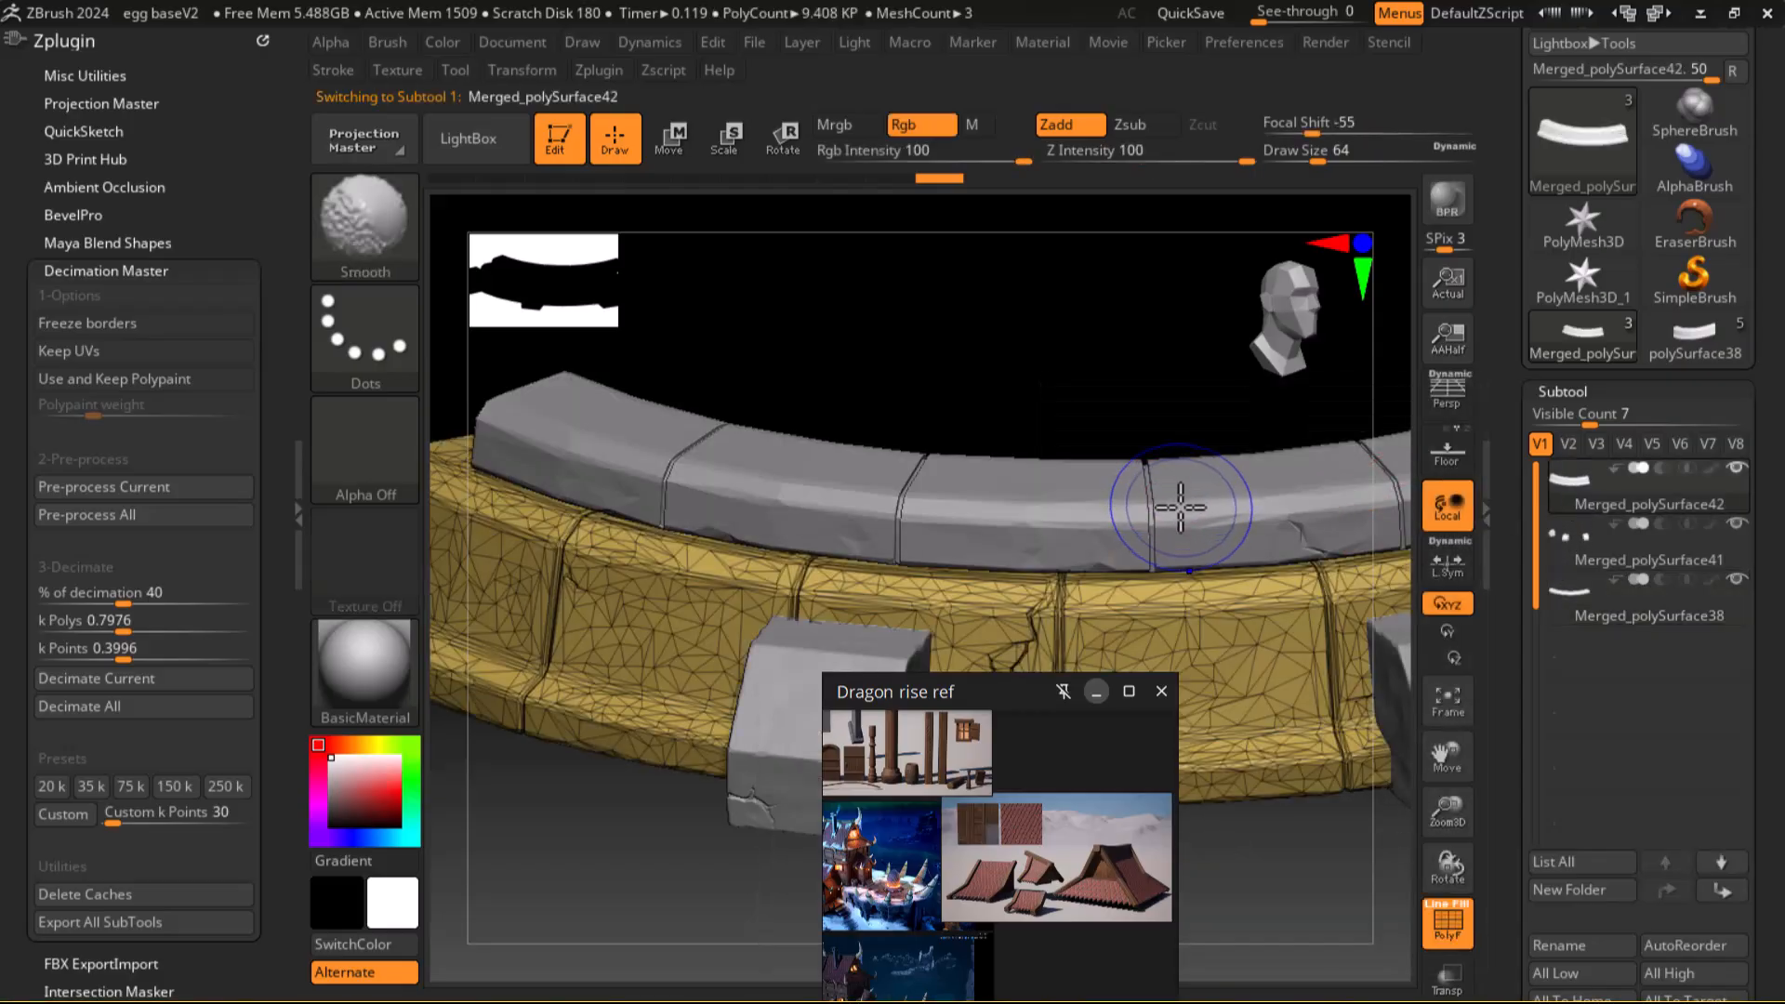
{"action": "mouse_move", "coordinate": [1562, 498]}
{"action": "left_click", "coordinate": [1573, 556]}
{"action": "left_click", "coordinate": [1580, 588]}
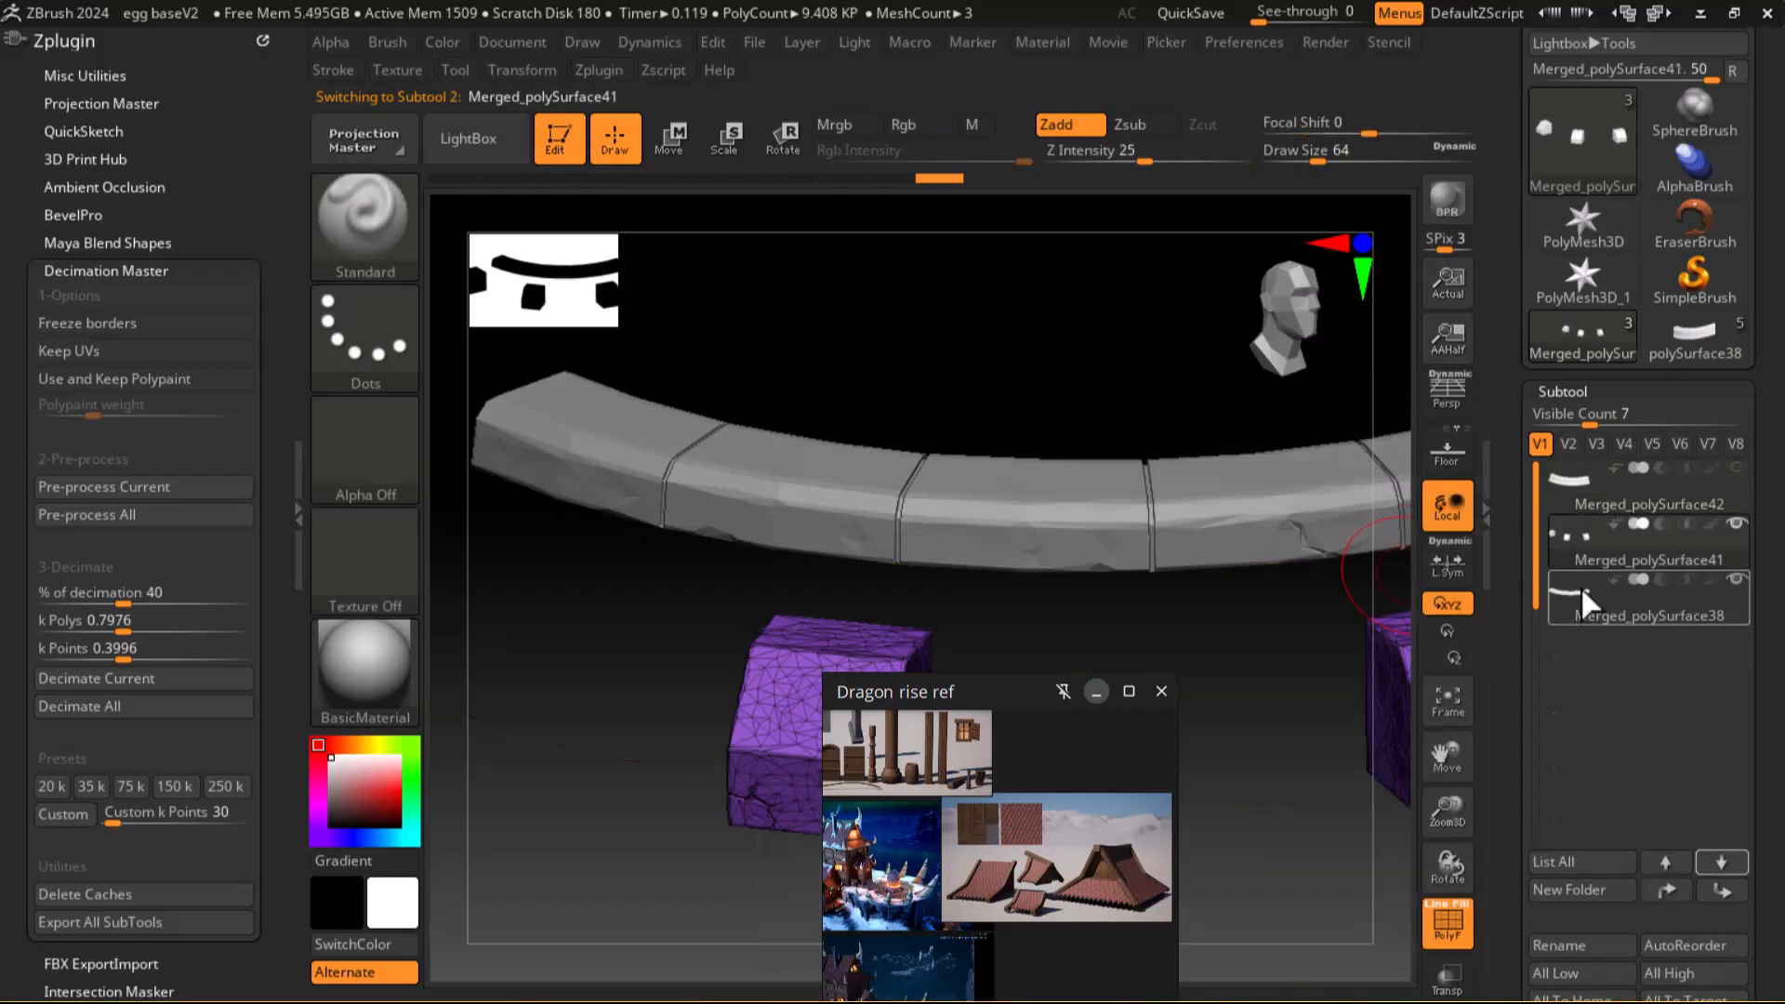
{"action": "left_click_drag", "start_coordinate": [1076, 347], "coordinate": [1135, 557]}
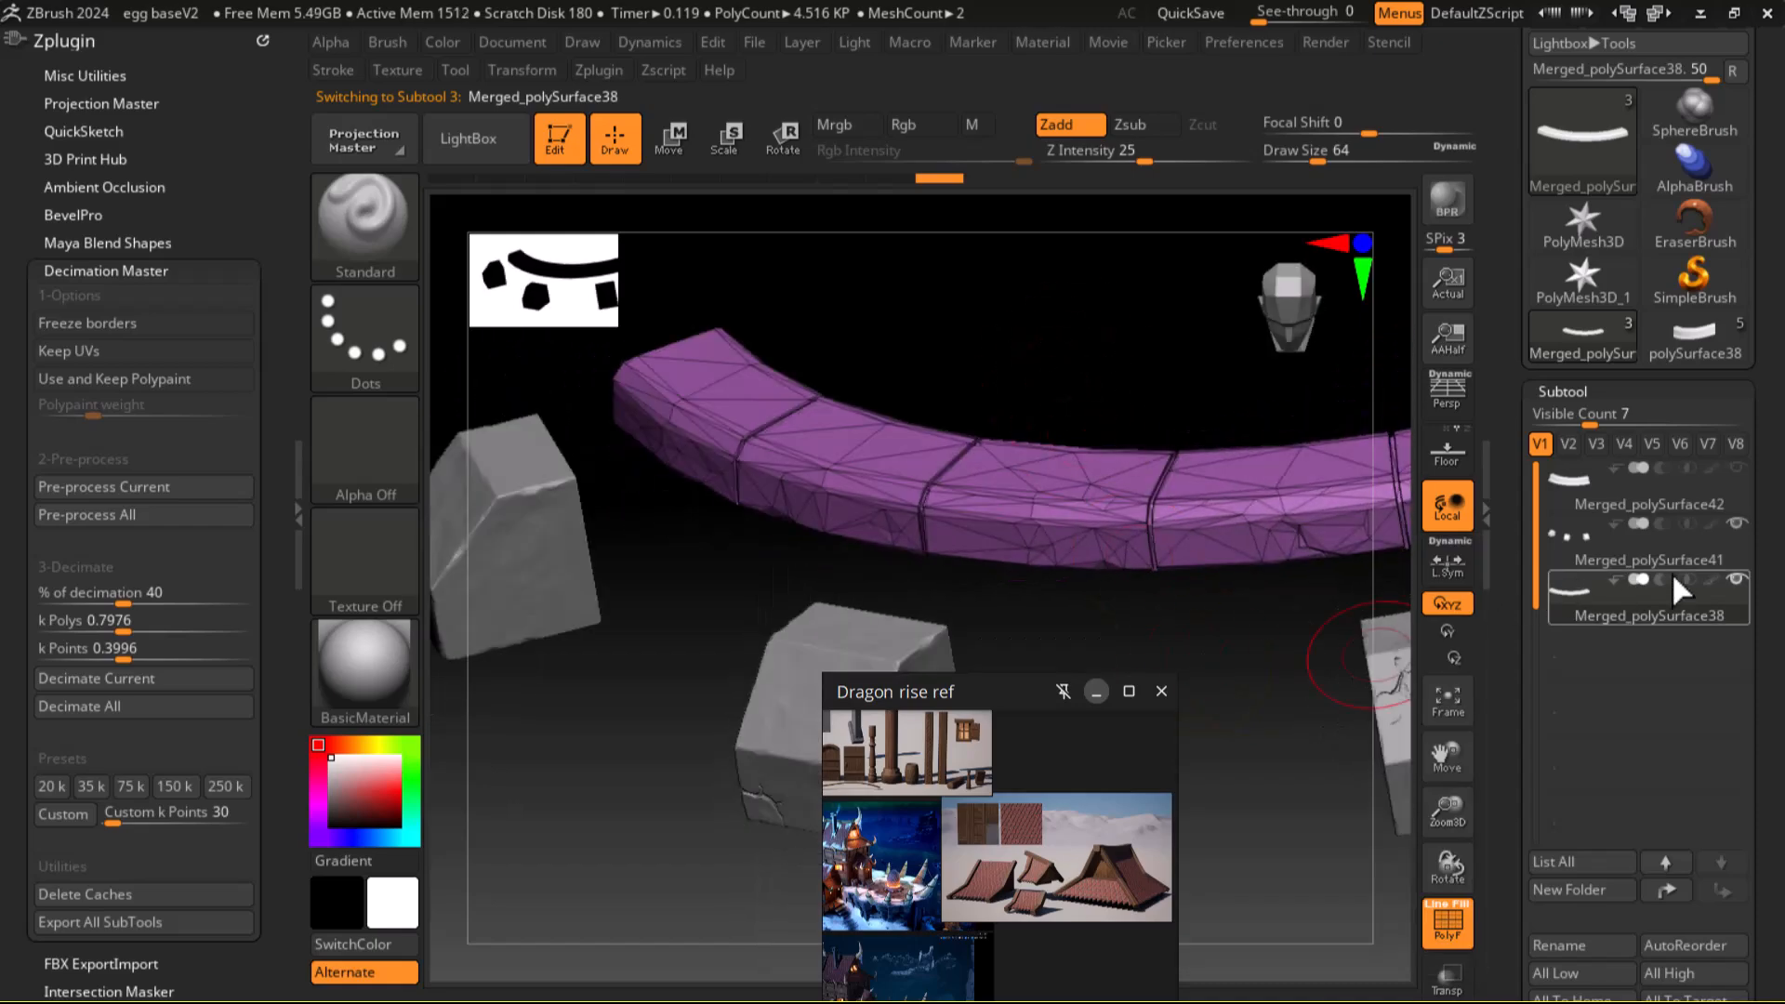
Step: Show the hidden curved wall subtool again and save the project as a new file, egg baseV2_lowpoly.zpr, in the scenes folder
{"action": "left_click", "coordinate": [1741, 471]}
{"action": "mouse_move", "coordinate": [1331, 825]}
{"action": "left_mouse_down", "text": "alt"}
{"action": "mouse_move", "coordinate": [1307, 876]}
{"action": "mouse_move", "coordinate": [1216, 795]}
{"action": "mouse_move", "coordinate": [1072, 741]}
{"action": "mouse_move", "coordinate": [1267, 796]}
{"action": "mouse_move", "coordinate": [1209, 744]}
{"action": "left_mouse_up", "text": "alt"}
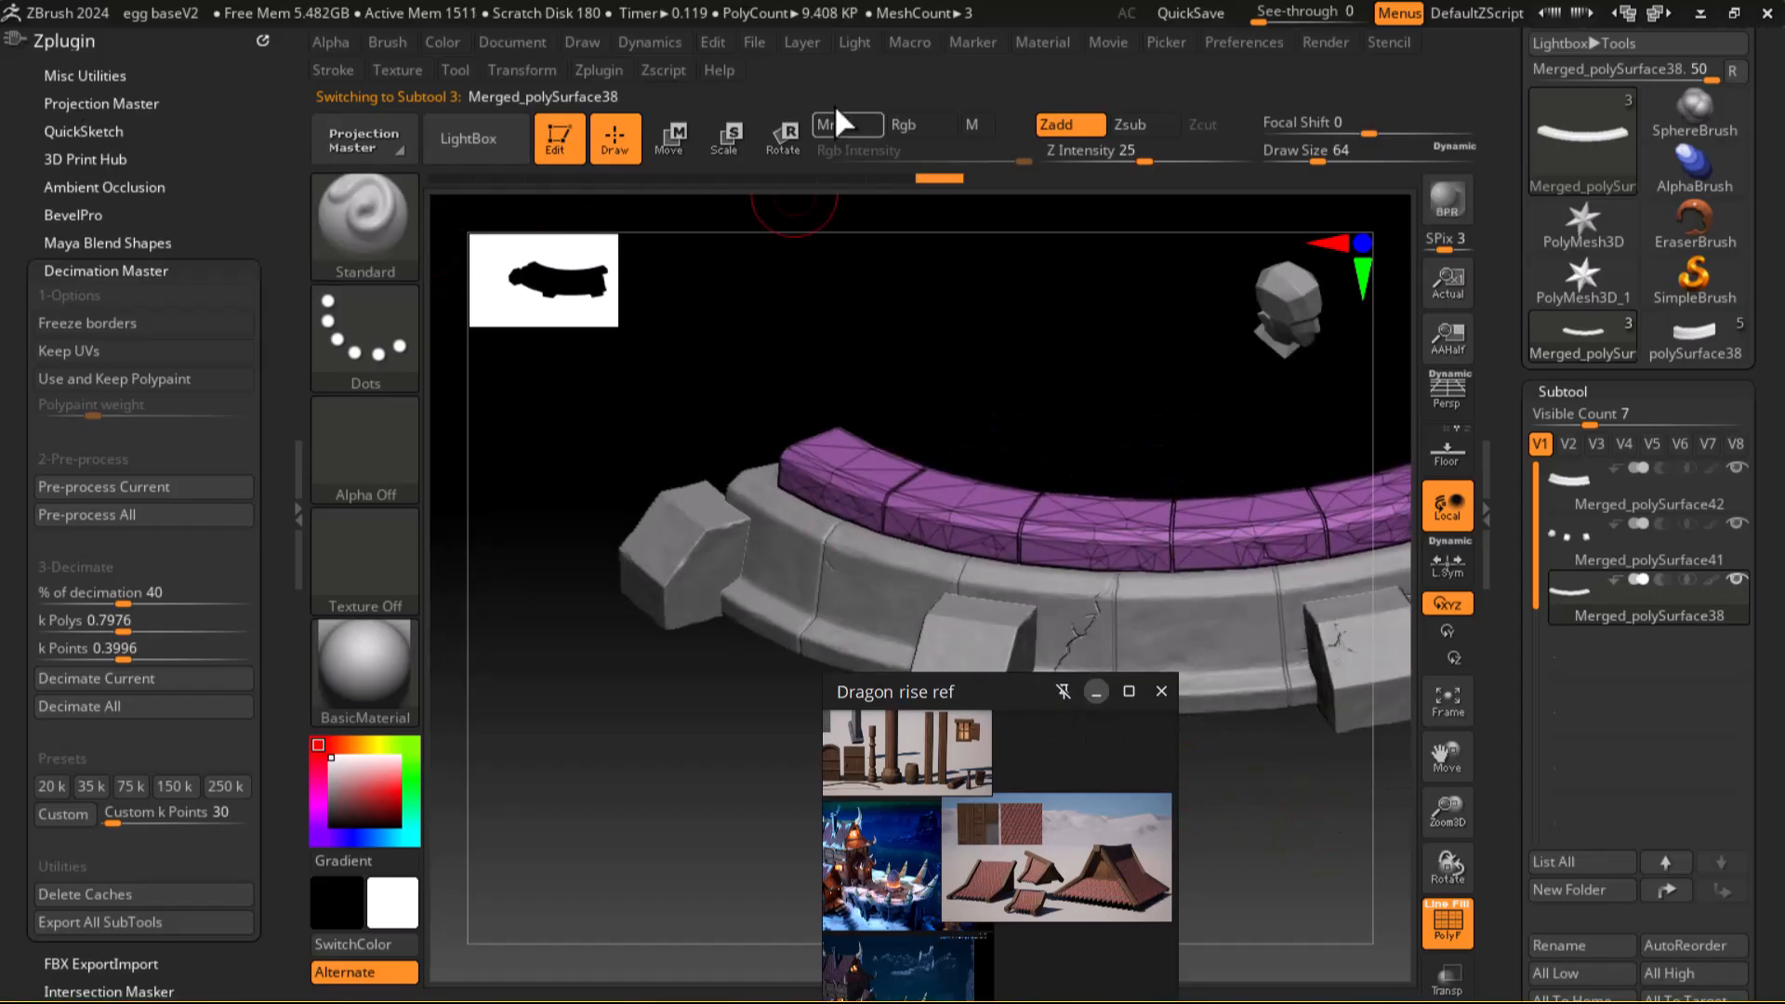
{"action": "left_click", "coordinate": [754, 41]}
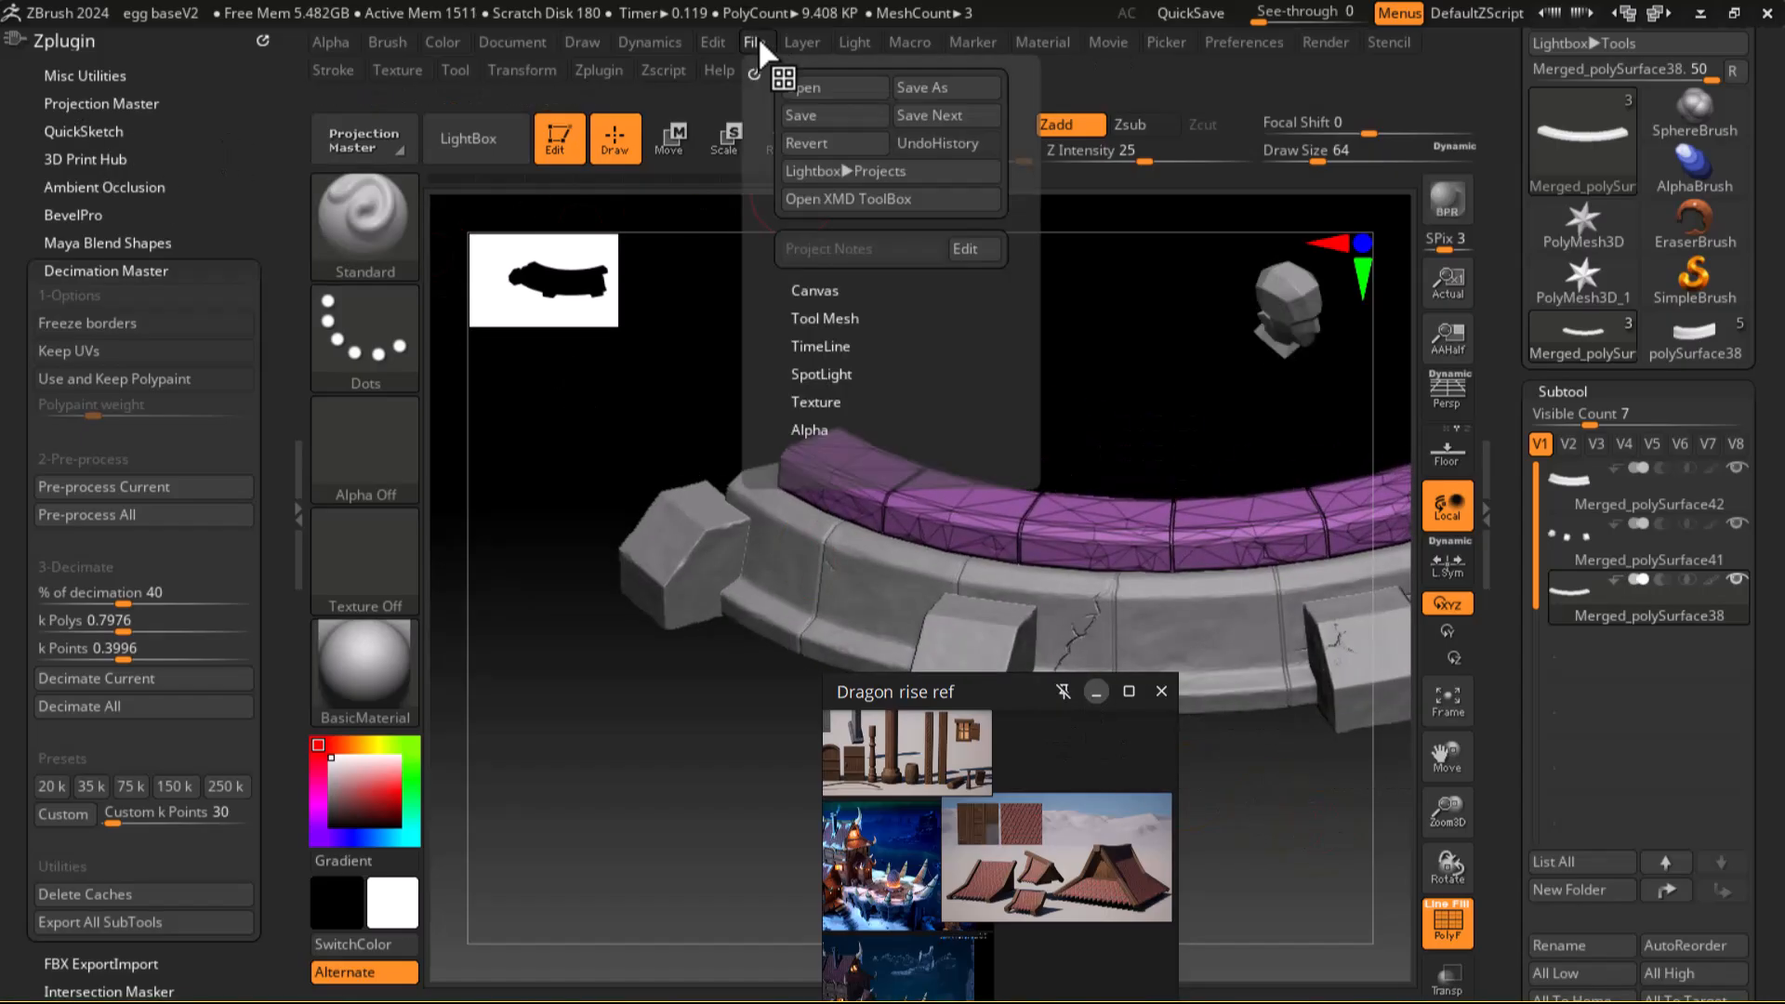
{"action": "left_click", "coordinate": [919, 87]}
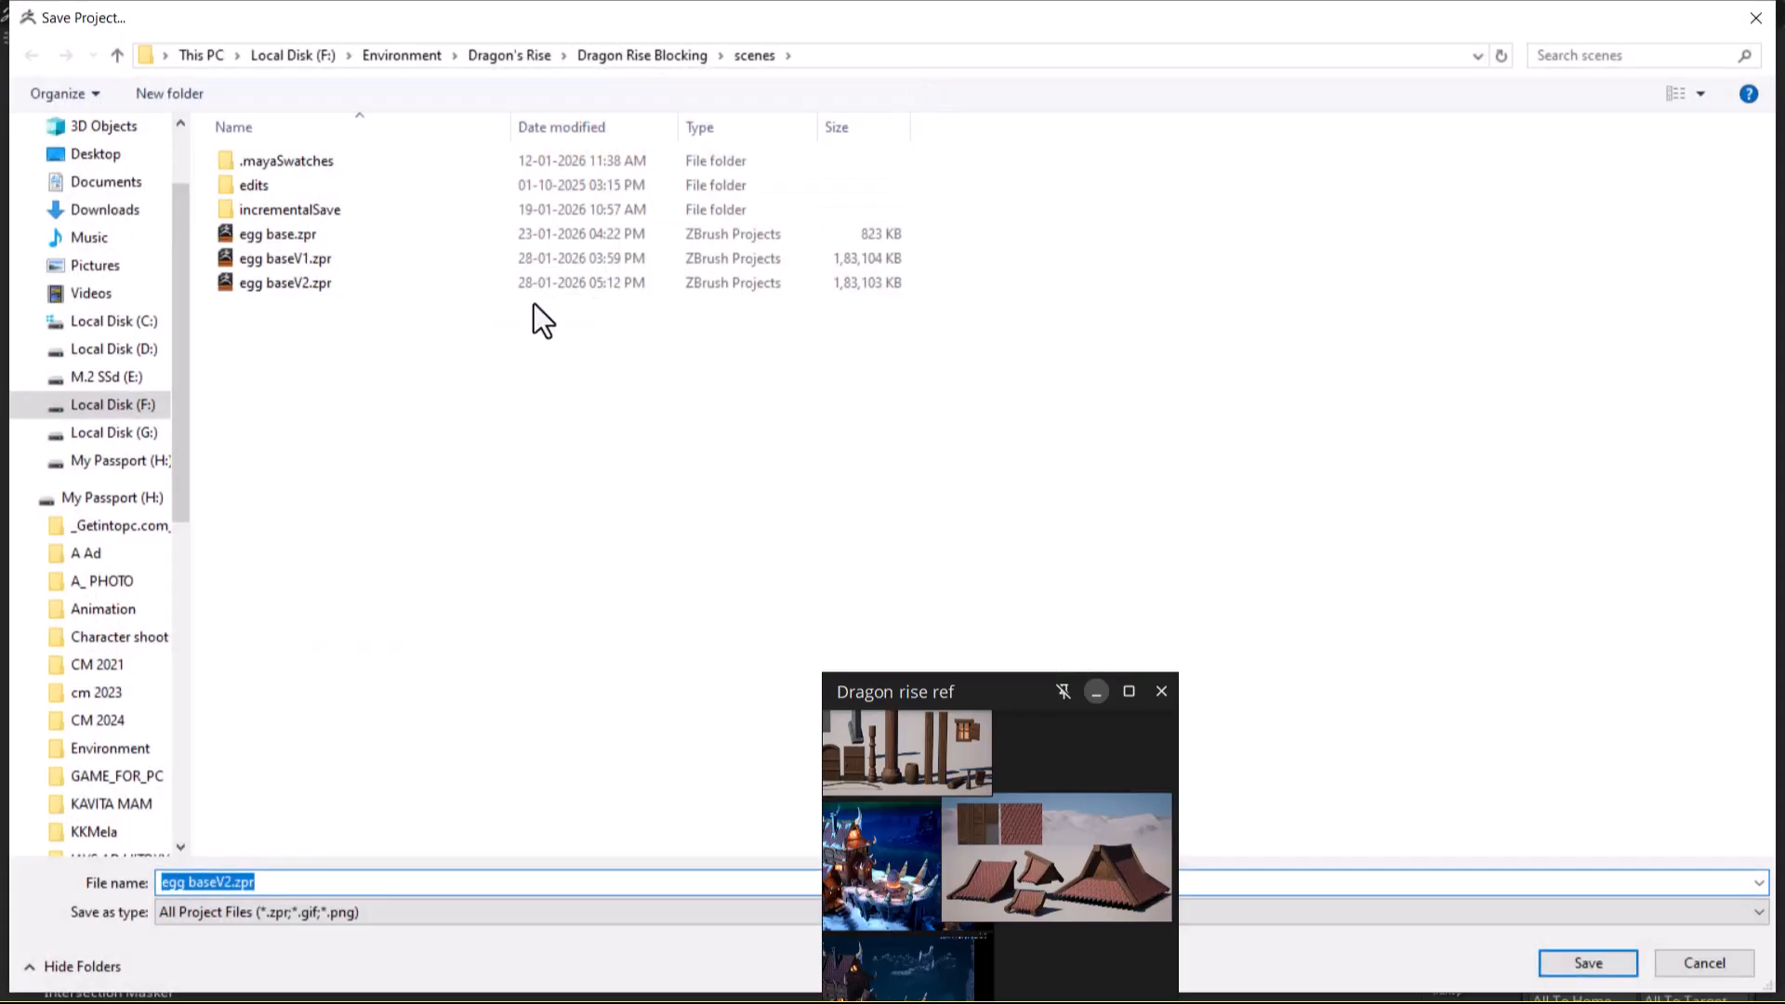
{"action": "left_click", "coordinate": [231, 882]}
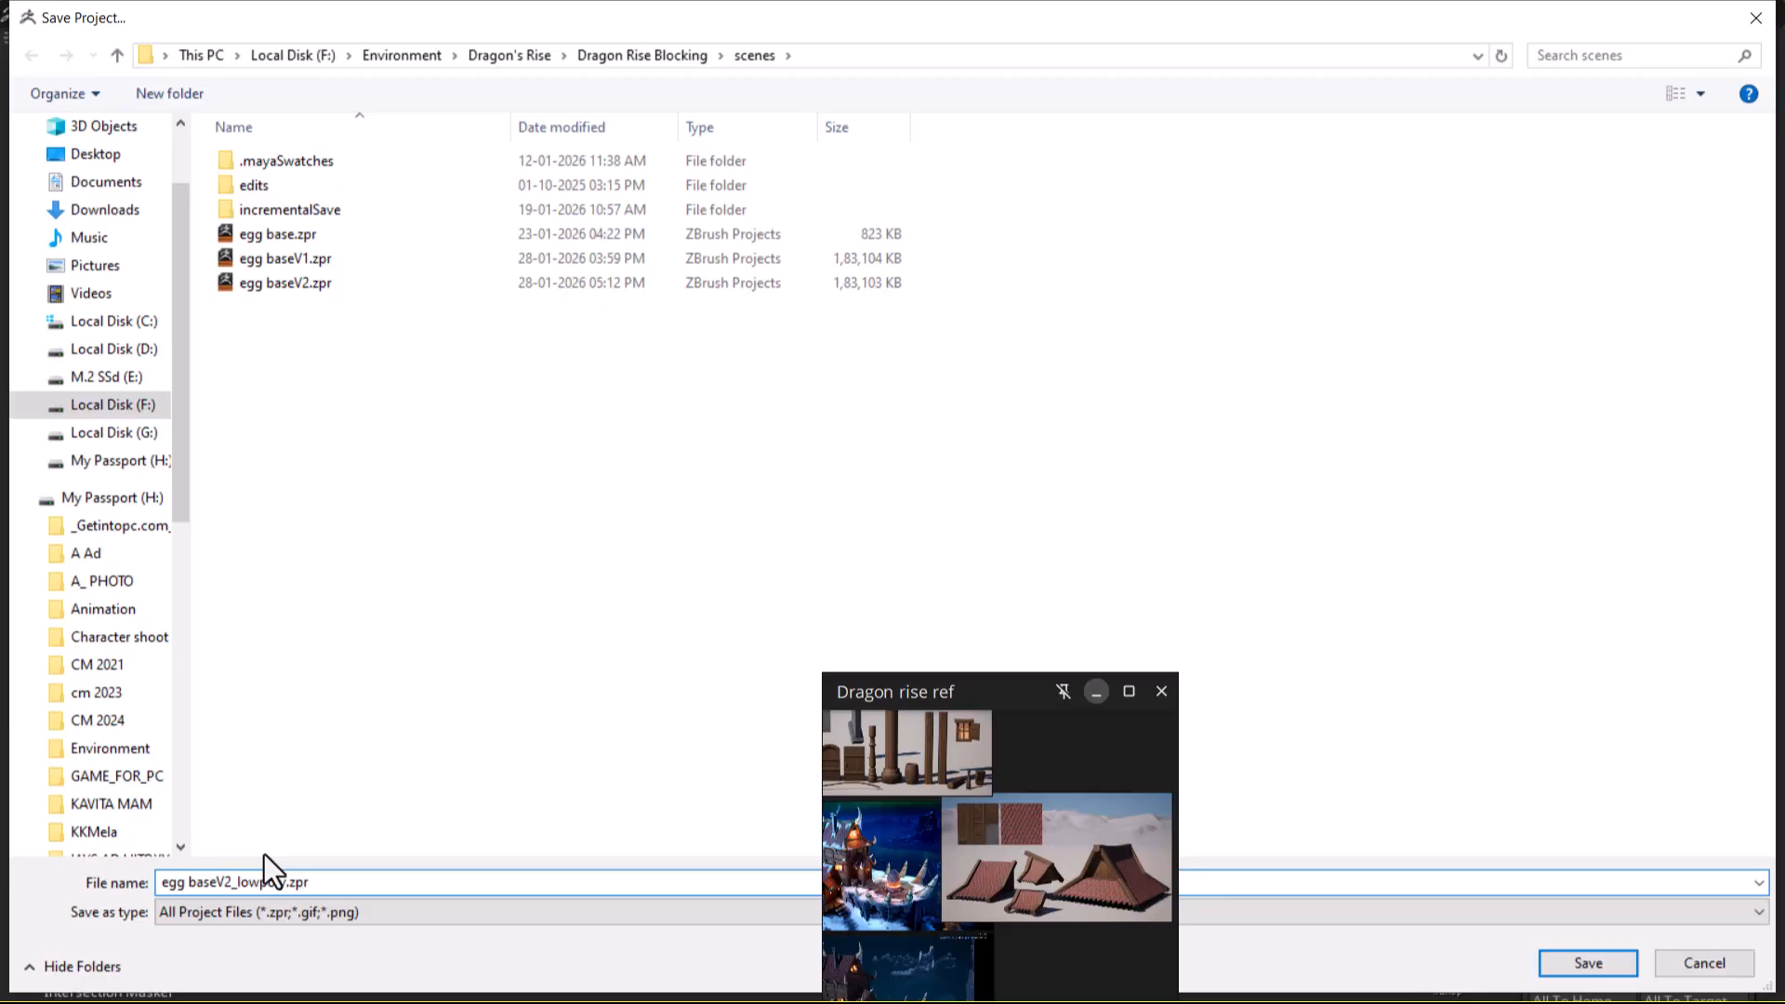
{"action": "key", "text": "Return"}
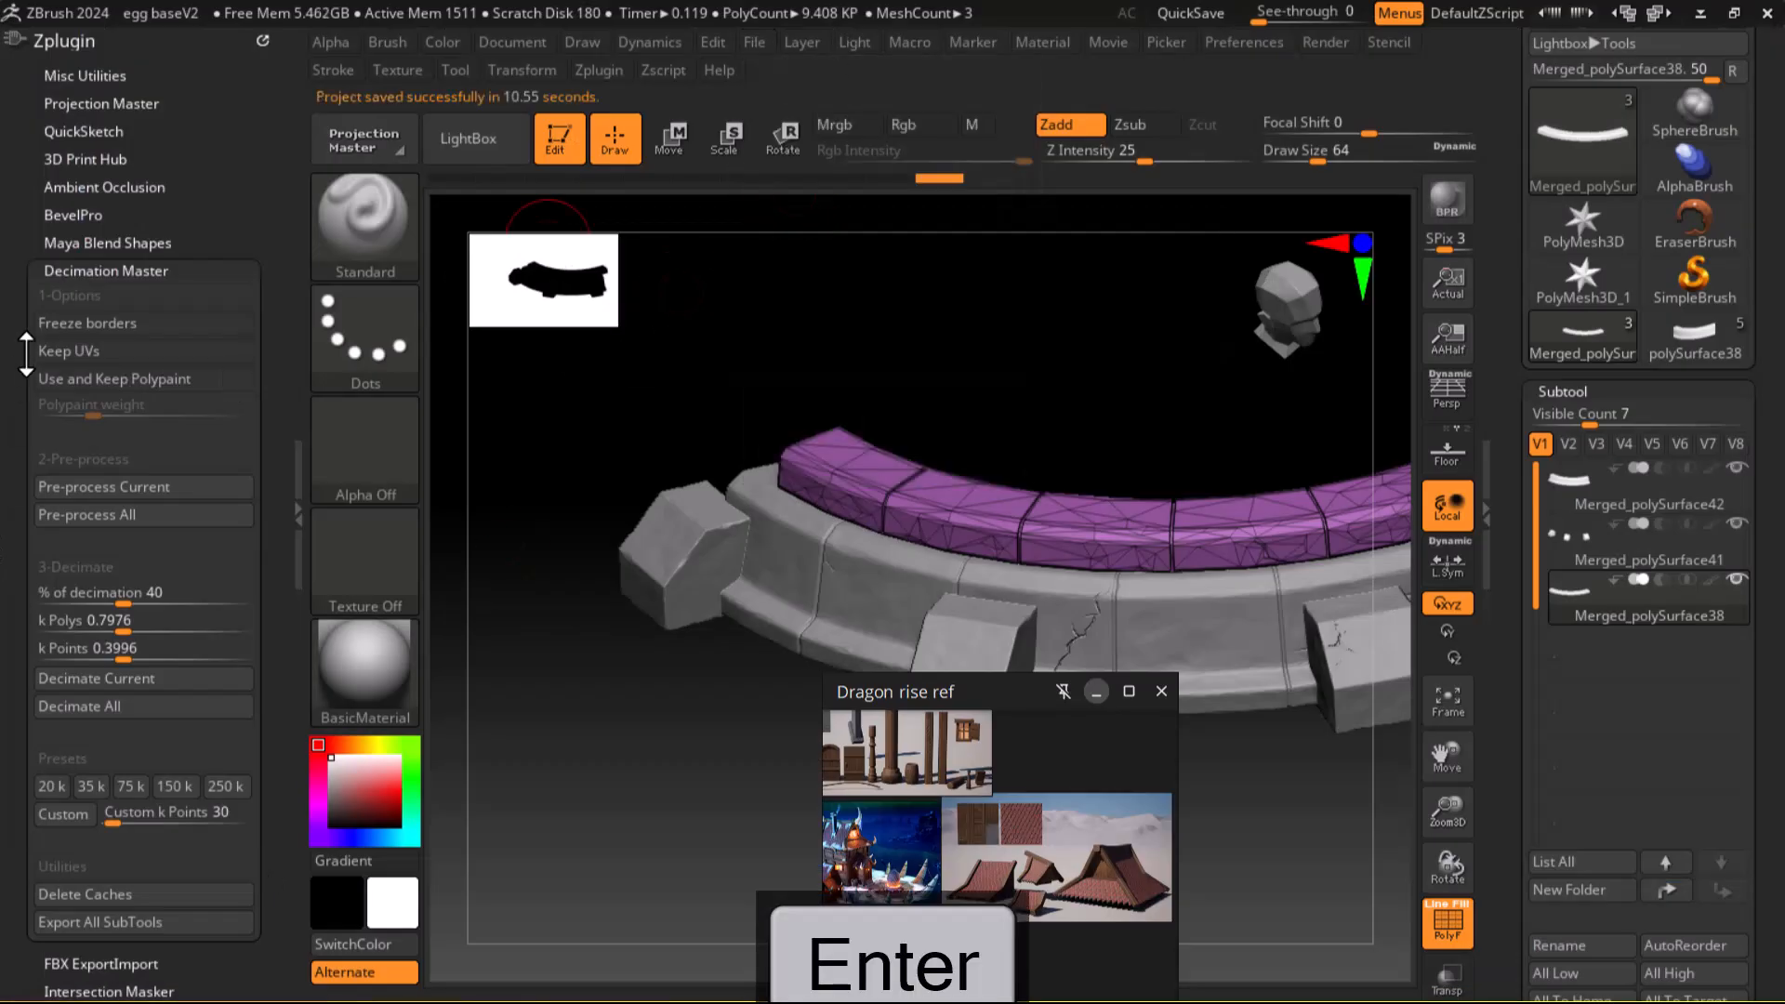
Step: Export all subtools with FBX ExportImport to the scenes folder as Egg Base LowPoly_Z_S.fbx, basing the name on the existing high-poly file
{"action": "left_click", "coordinate": [75, 271]}
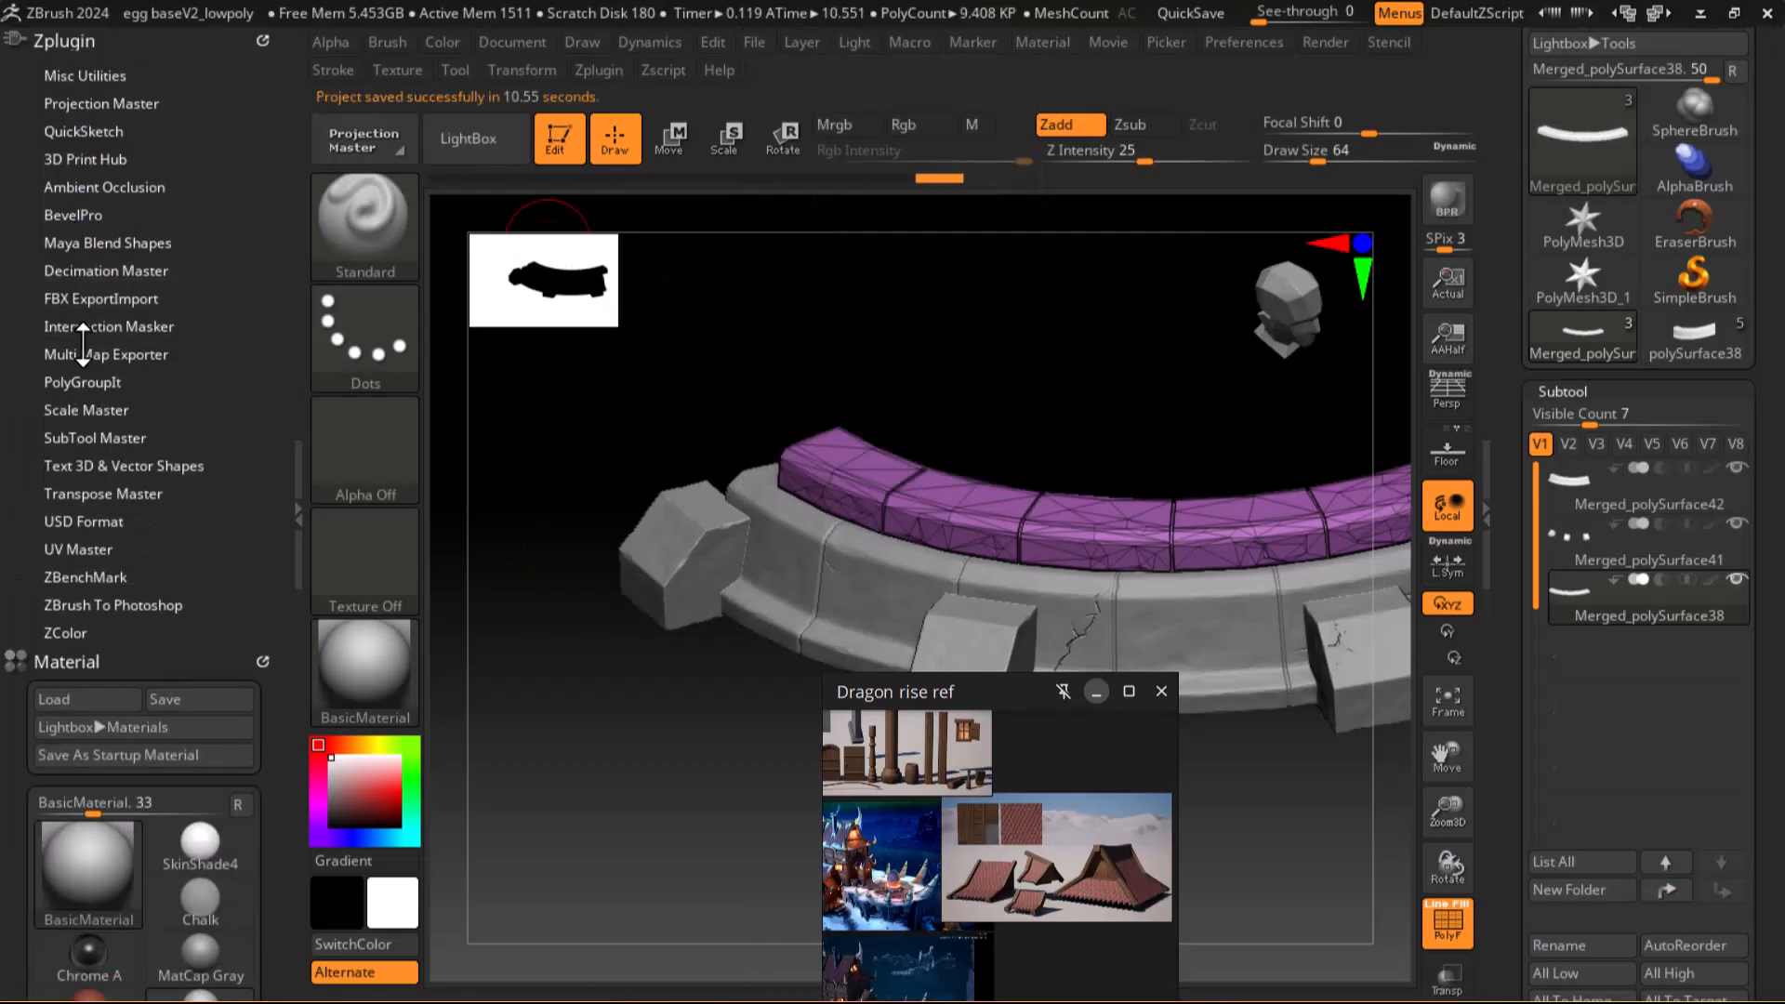
{"action": "left_click", "coordinate": [90, 299]}
{"action": "left_click", "coordinate": [132, 471]}
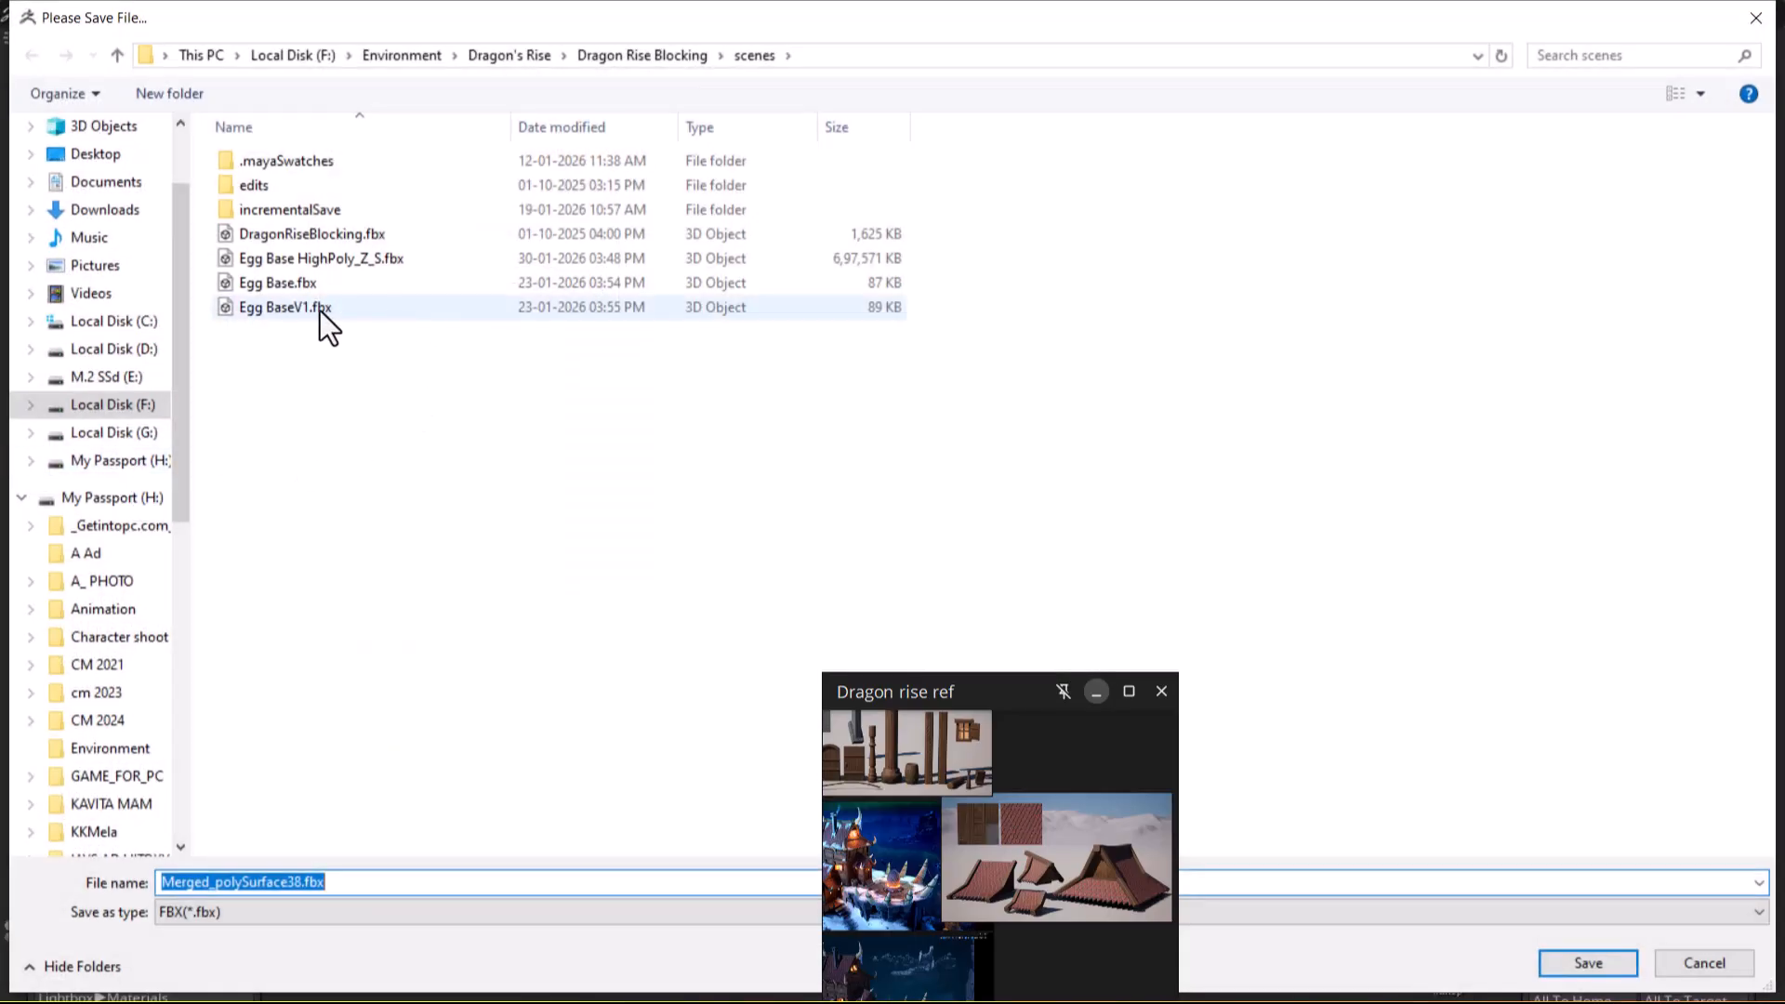
{"action": "left_click", "coordinate": [290, 263]}
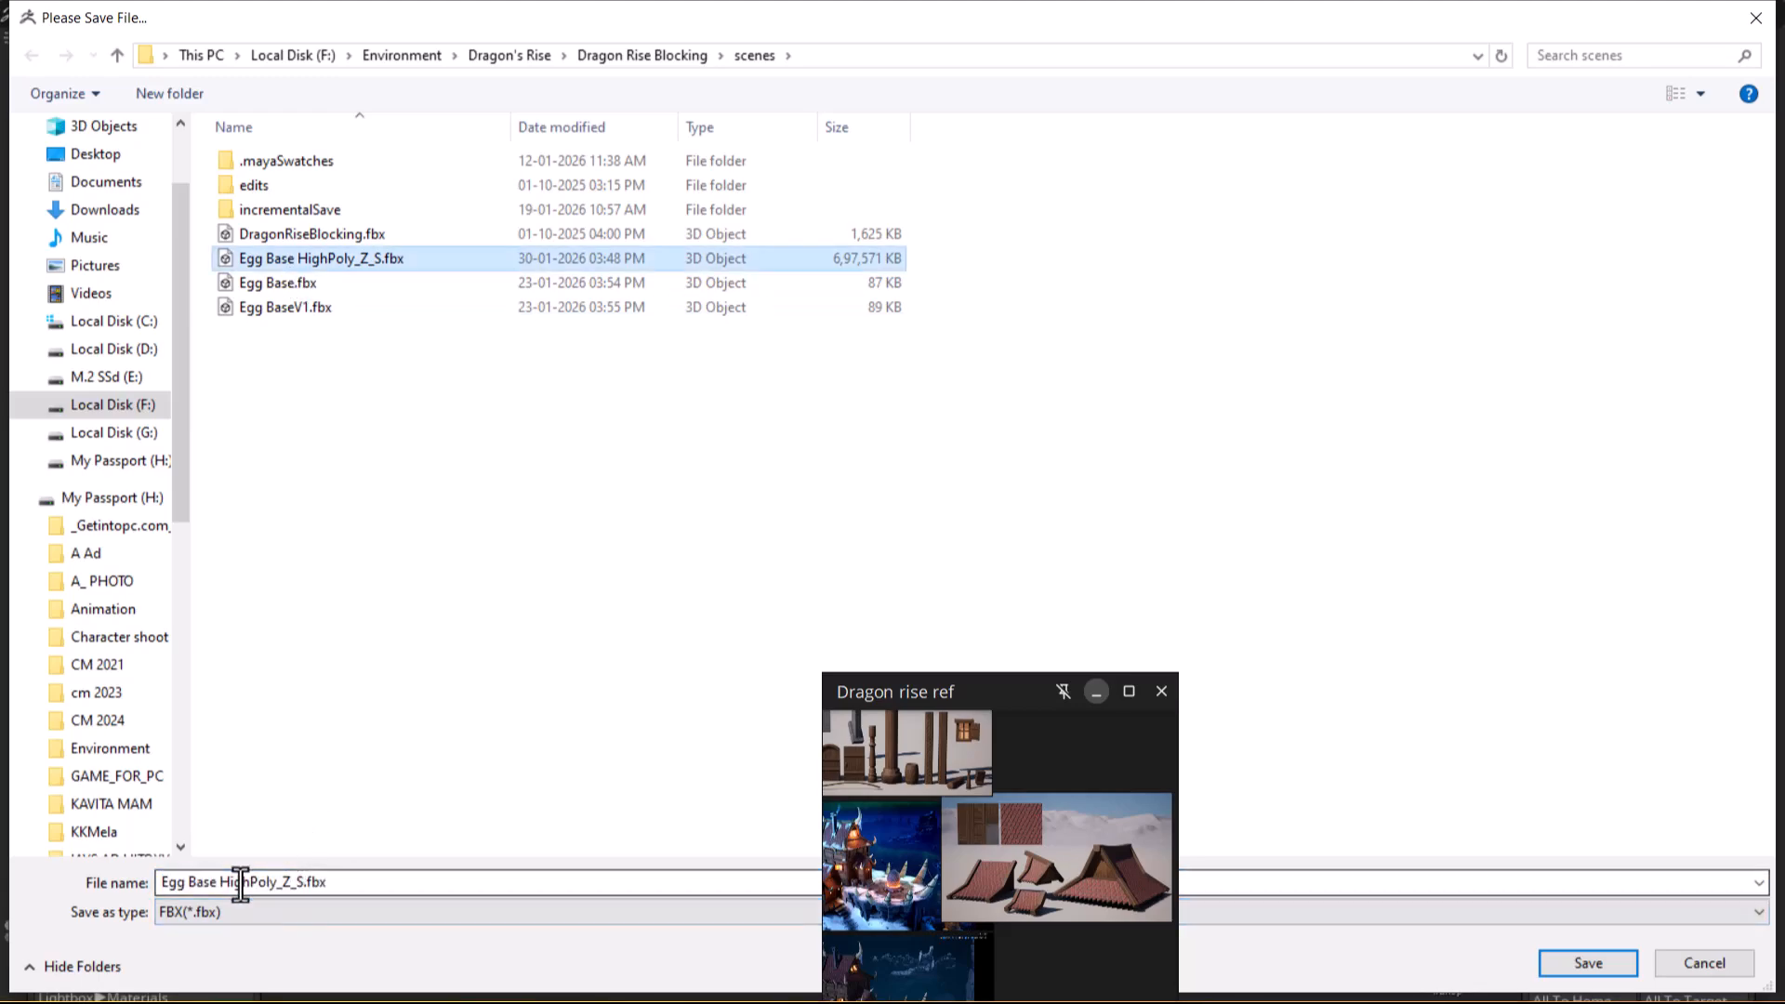
{"action": "left_click", "coordinate": [278, 881]}
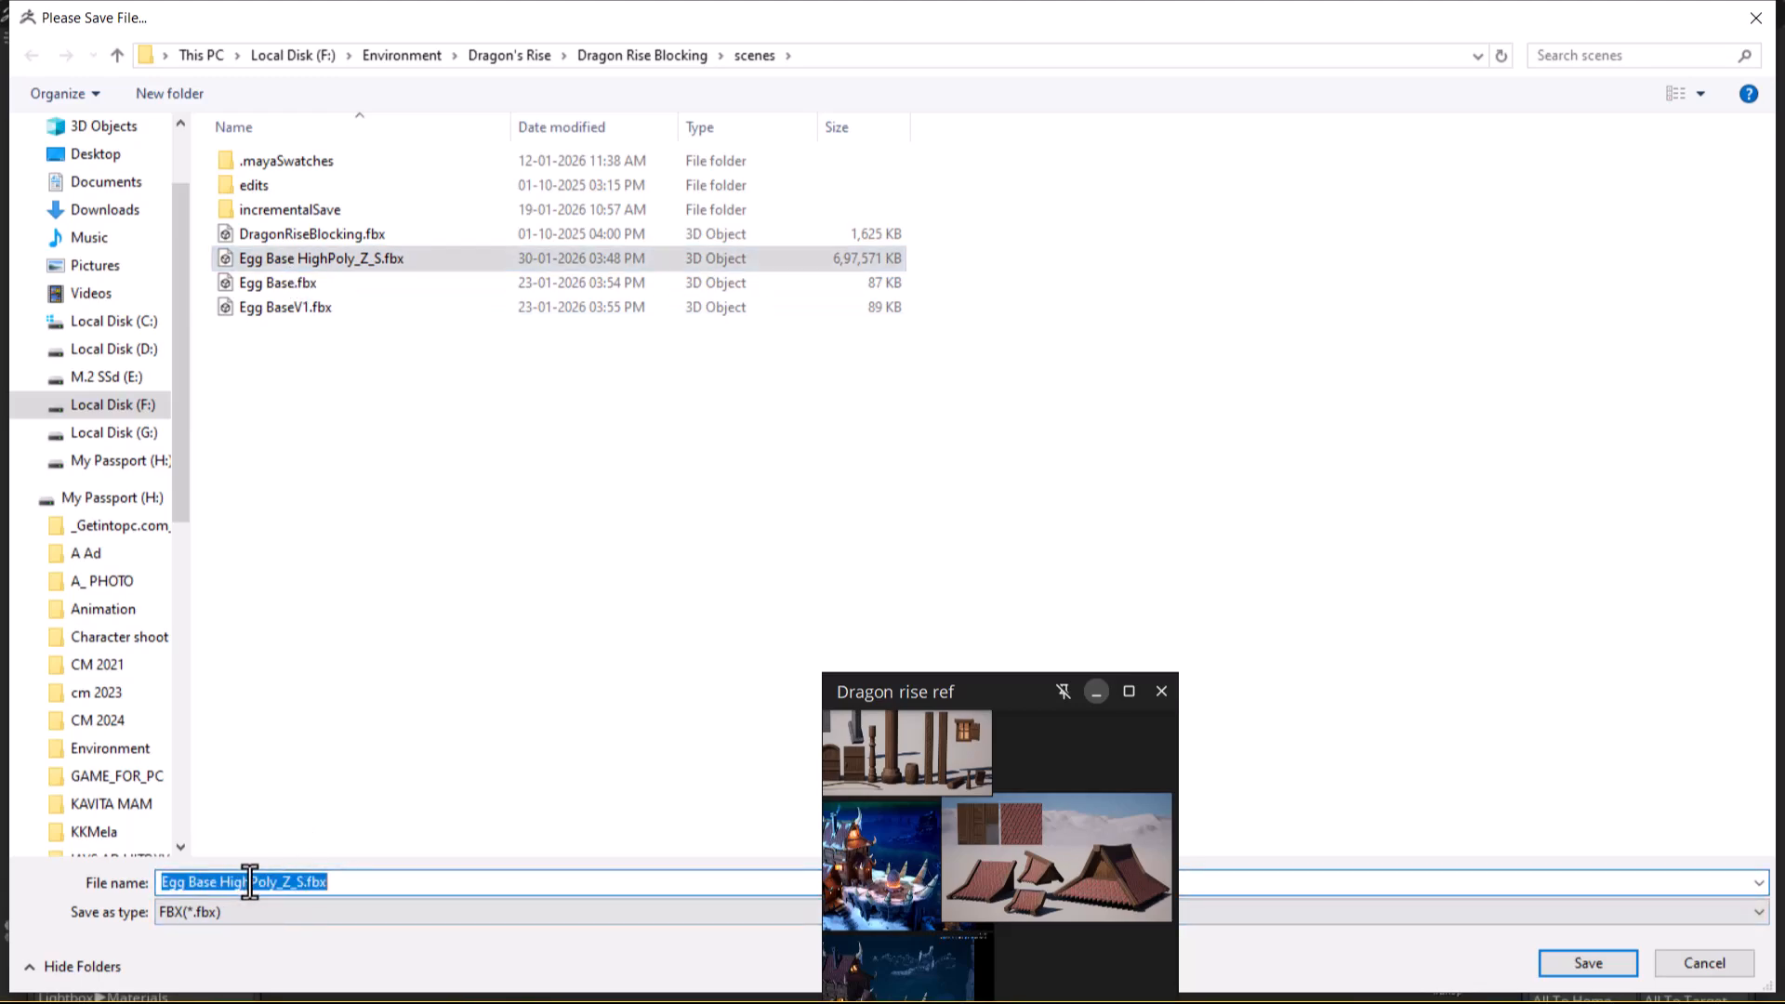
{"action": "left_click", "coordinate": [249, 882]}
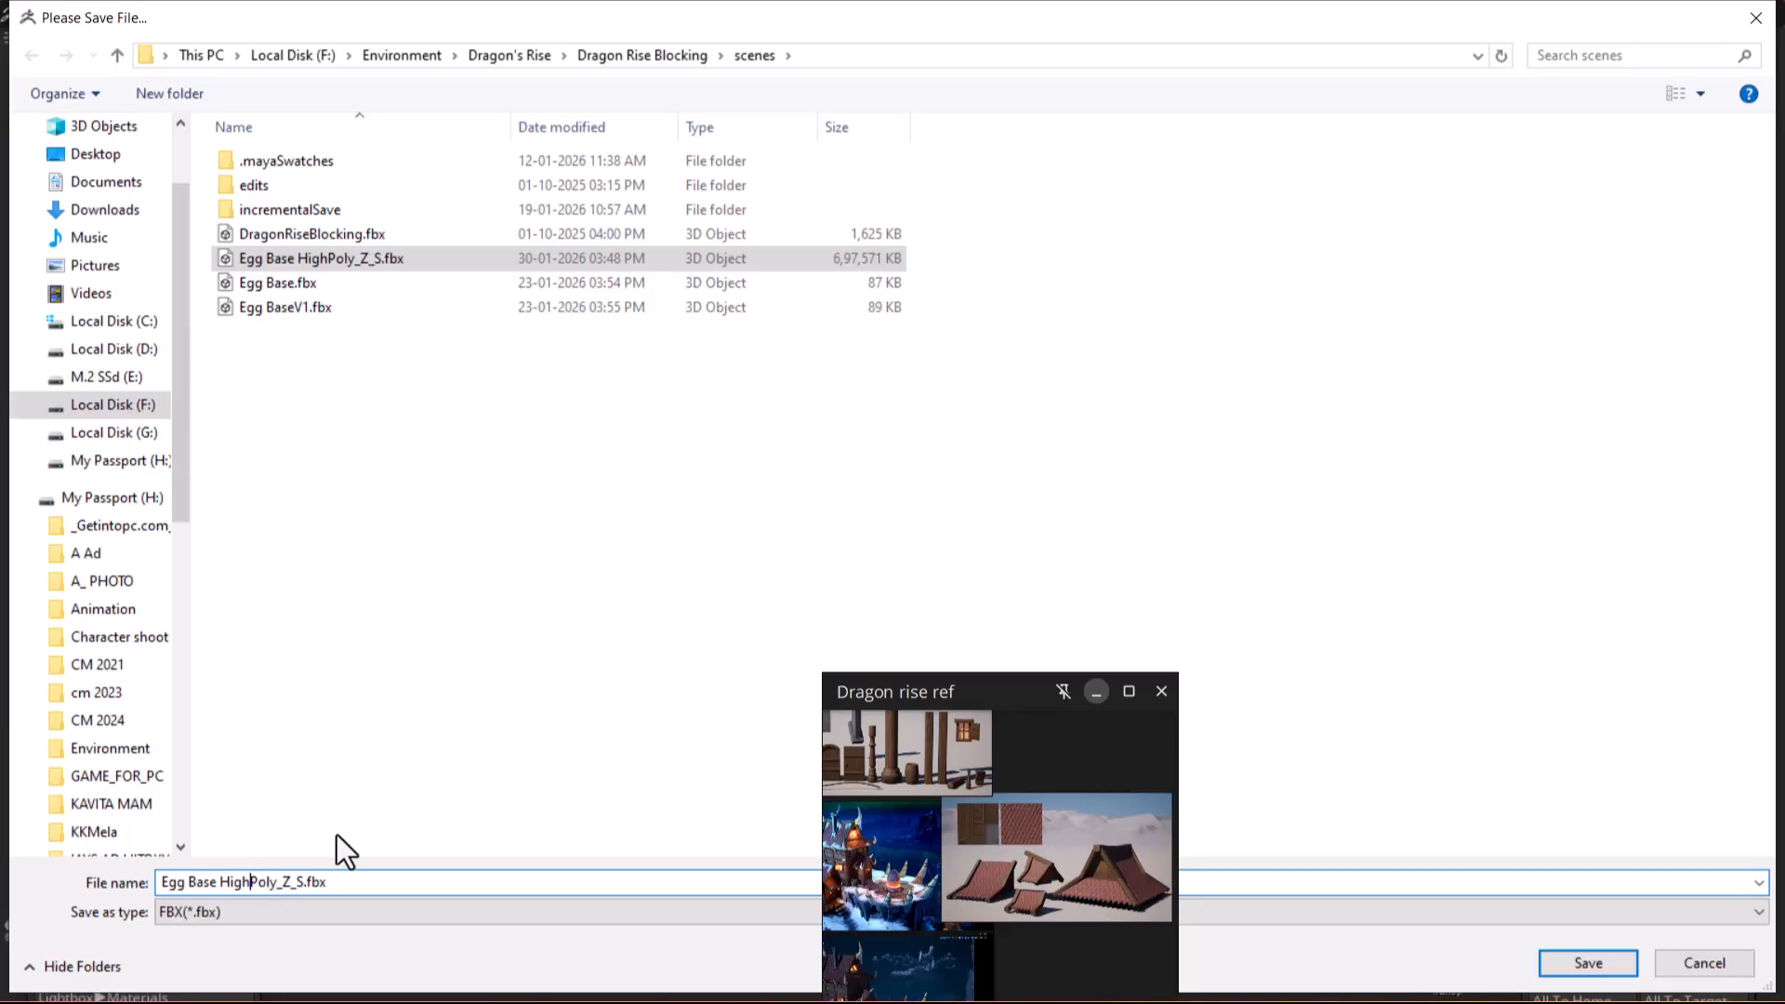
{"action": "key", "text": "BackSpace"}
{"action": "key", "text": "BackSpace"}
{"action": "key", "text": "BackSpace"}
{"action": "key", "text": "BackSpace"}
{"action": "type", "text": "Low"}
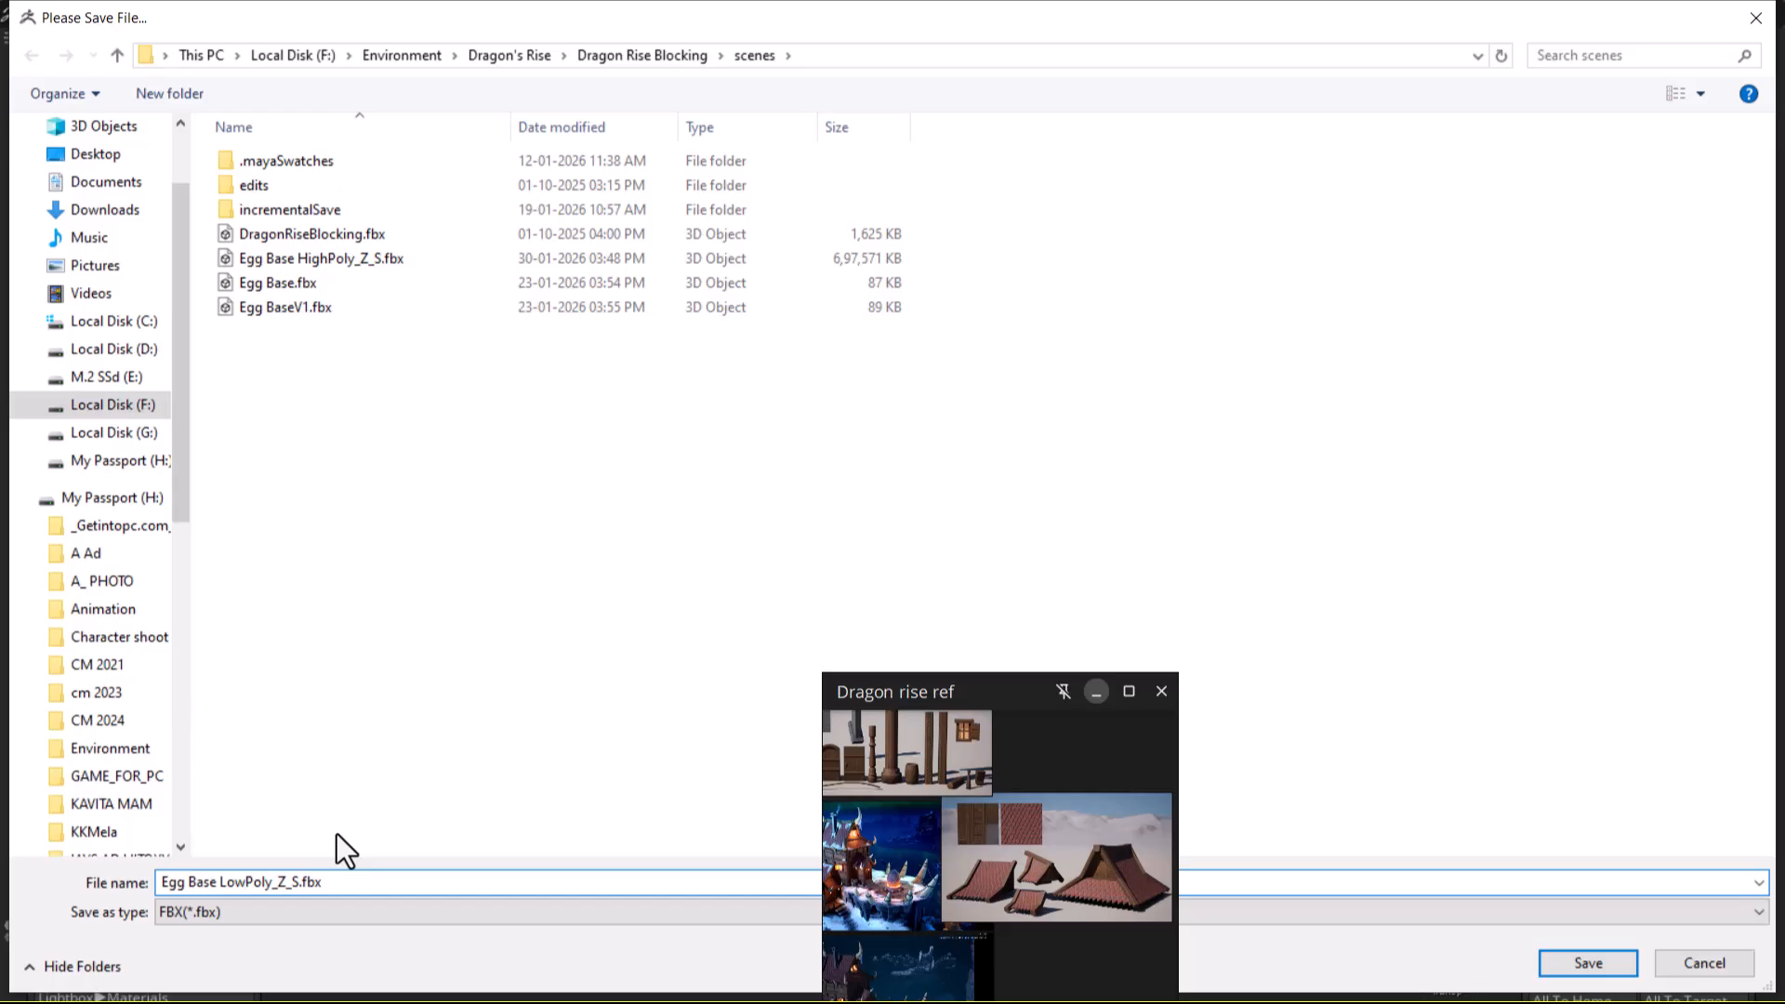
{"action": "key", "text": "Return"}
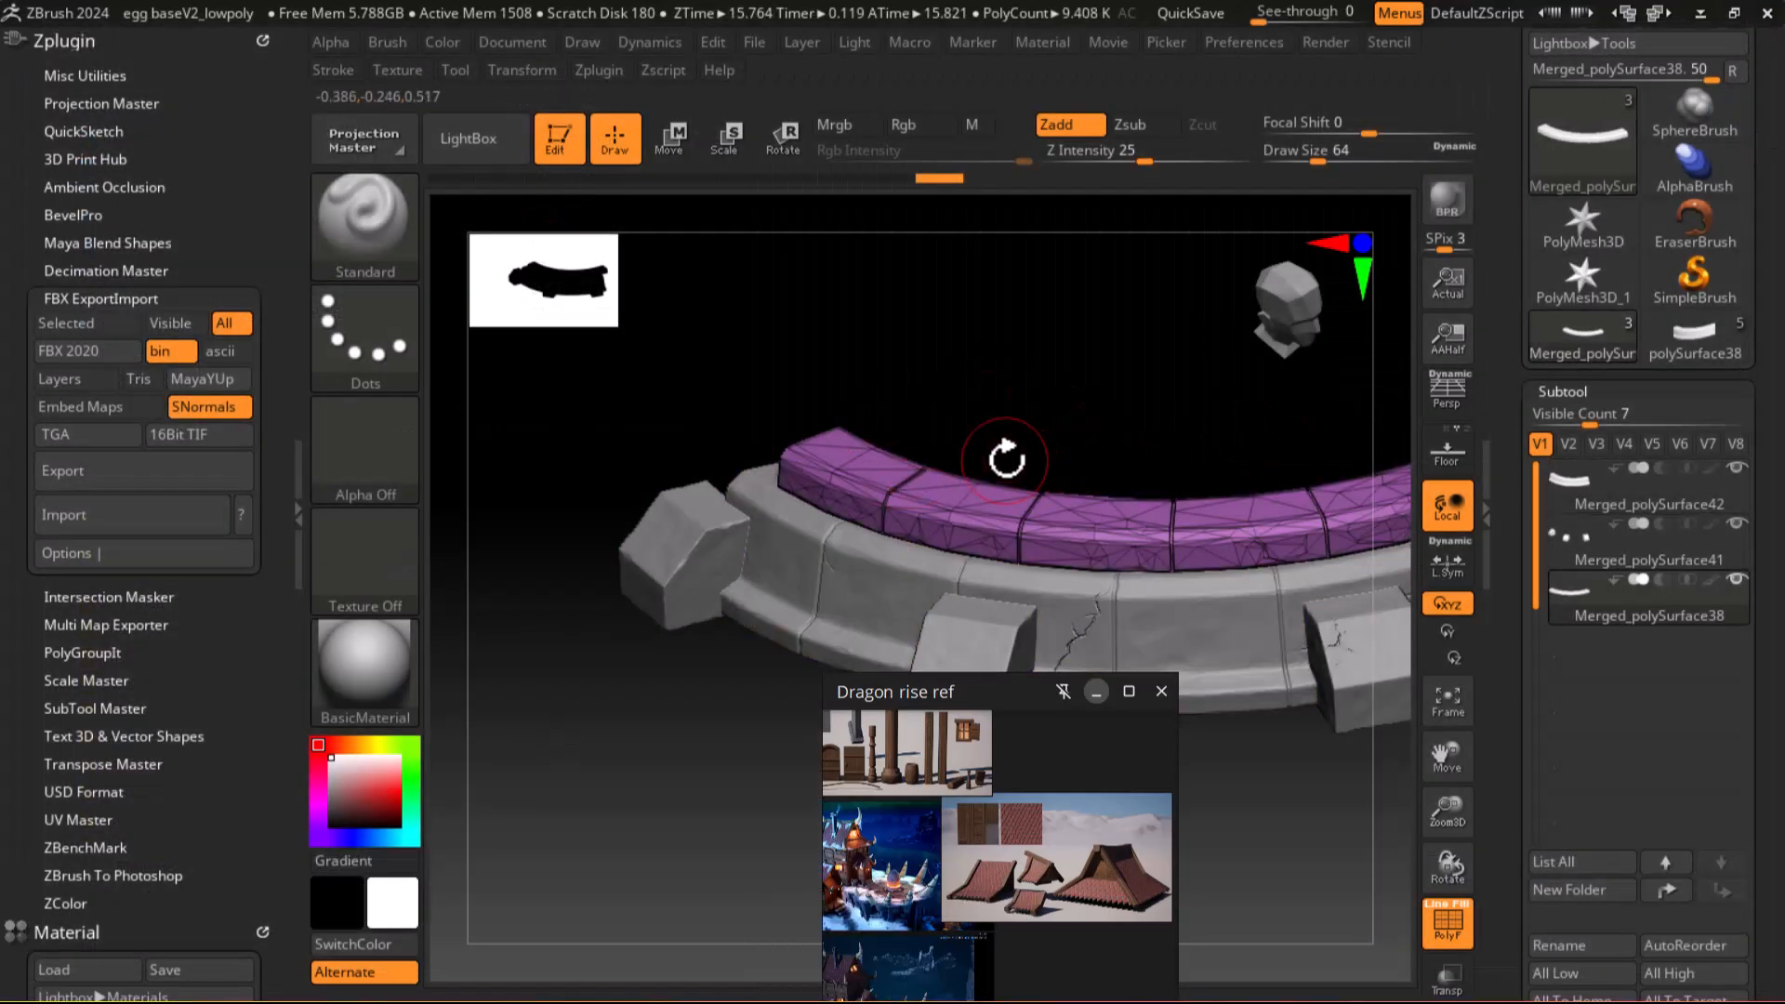
Step: Bring up the overview of open windows to switch from ZBrush to another application
{"action": "key", "text": "alt+Tab"}
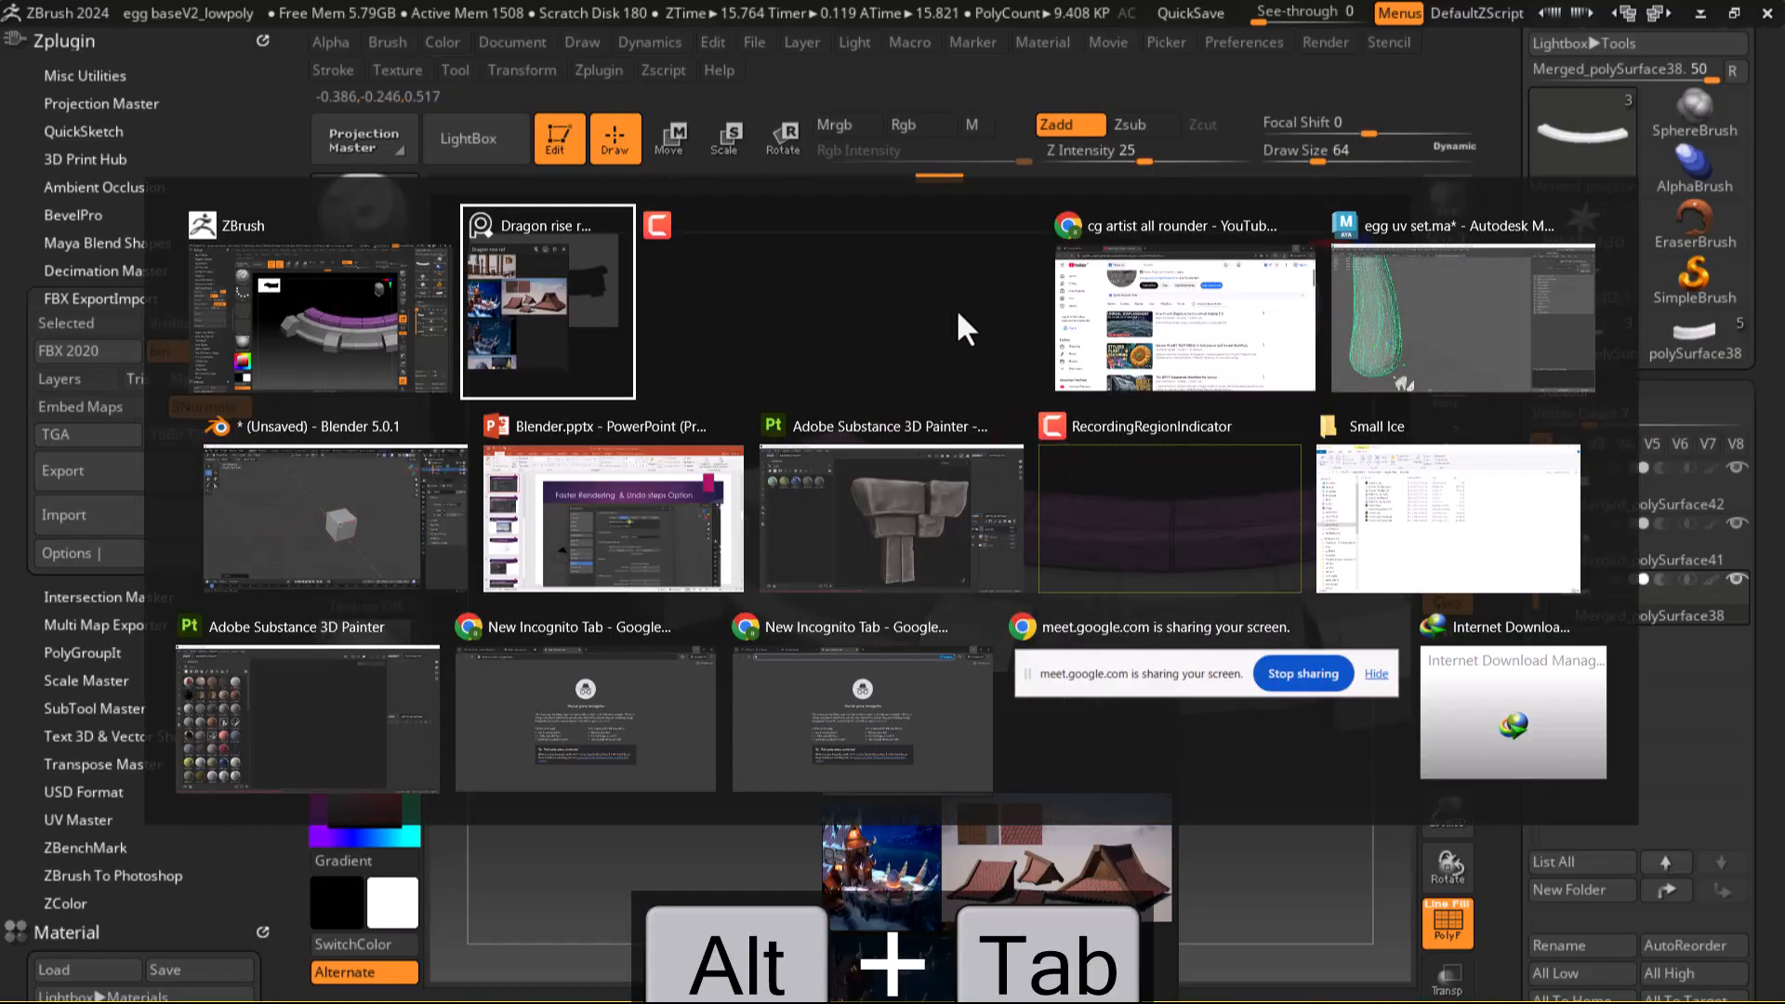